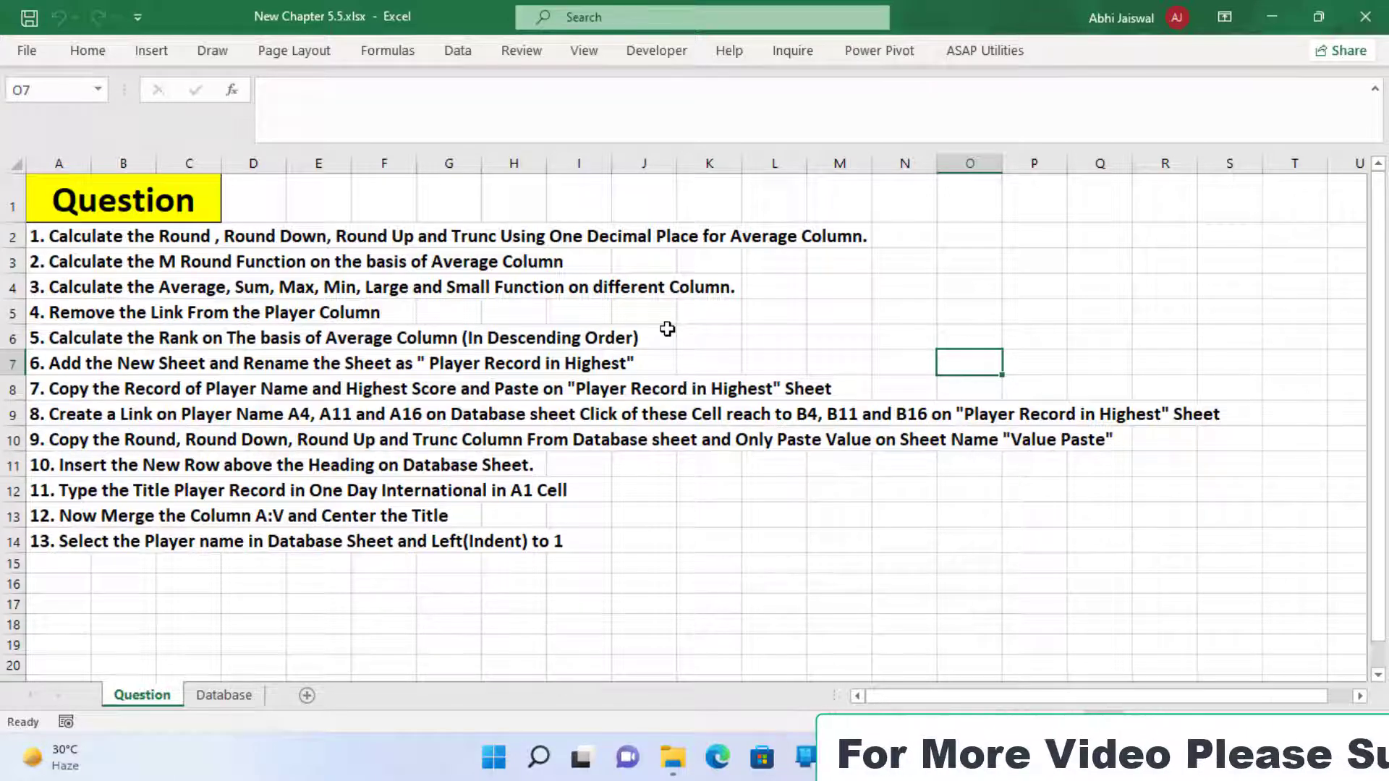
Open the Database sheet and look over its columns along row 2, from Runs to the empty calculation columns
{"action": "left_click", "coordinate": [223, 695]}
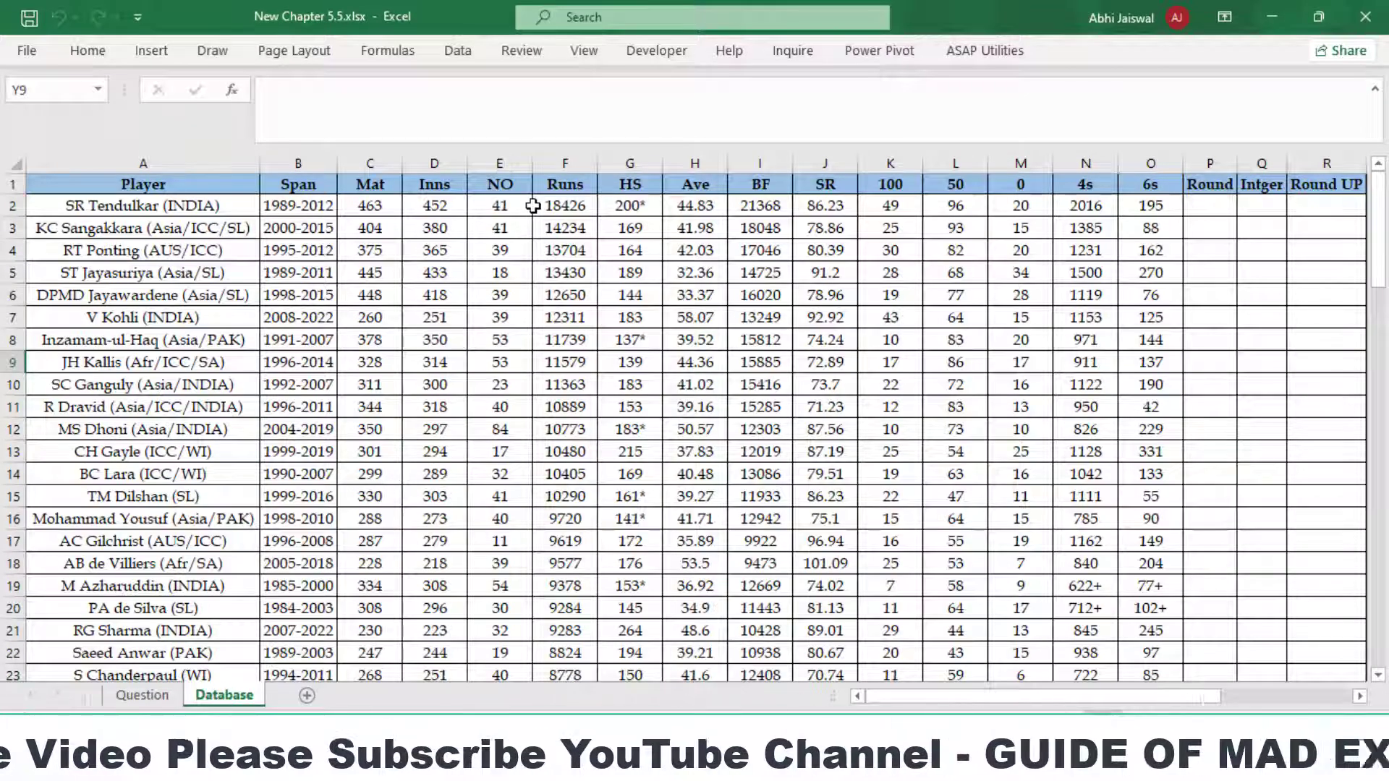
{"action": "left_click", "coordinate": [566, 205]}
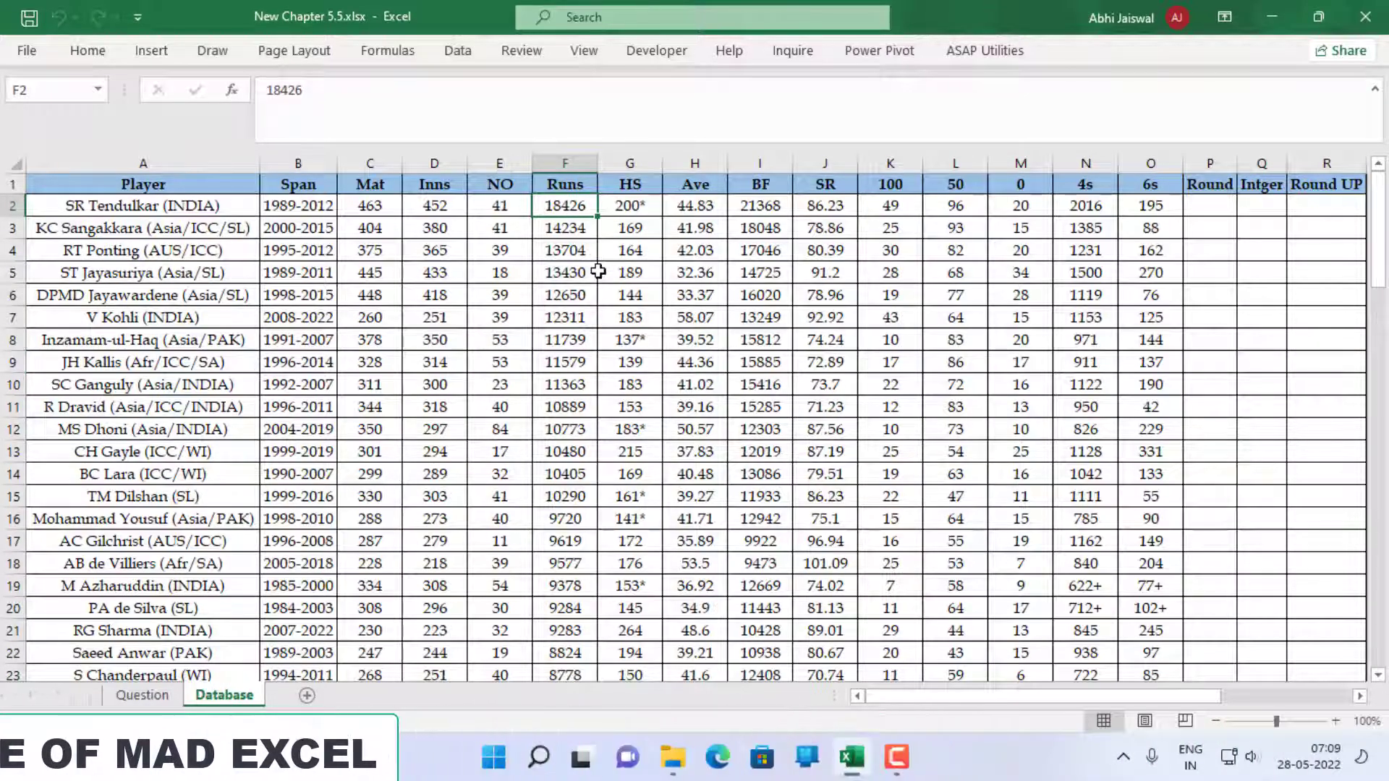
{"action": "key", "text": "Right"}
{"action": "key", "text": "Right"}
{"action": "key", "text": "Right"}
{"action": "key", "text": "Right"}
{"action": "key", "text": "Right"}
{"action": "key", "text": "Right"}
{"action": "key", "text": "Right"}
{"action": "key", "text": "Right"}
{"action": "key", "text": "Right"}
{"action": "key", "text": "Right"}
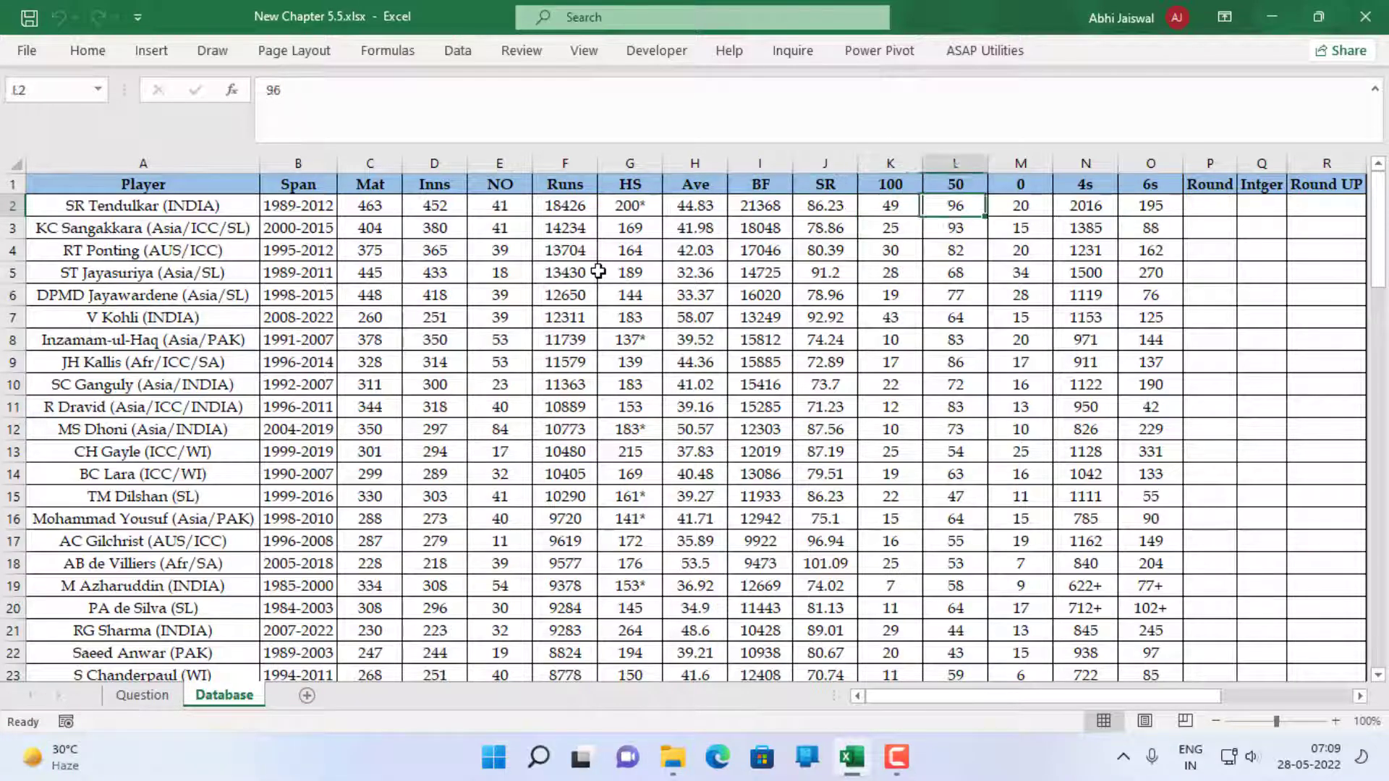
{"action": "key", "text": "Right"}
{"action": "key", "text": "Right"}
{"action": "key", "text": "Right"}
{"action": "key", "text": "Right"}
{"action": "key", "text": "Right"}
{"action": "key", "text": "Right"}
{"action": "key", "text": "Right"}
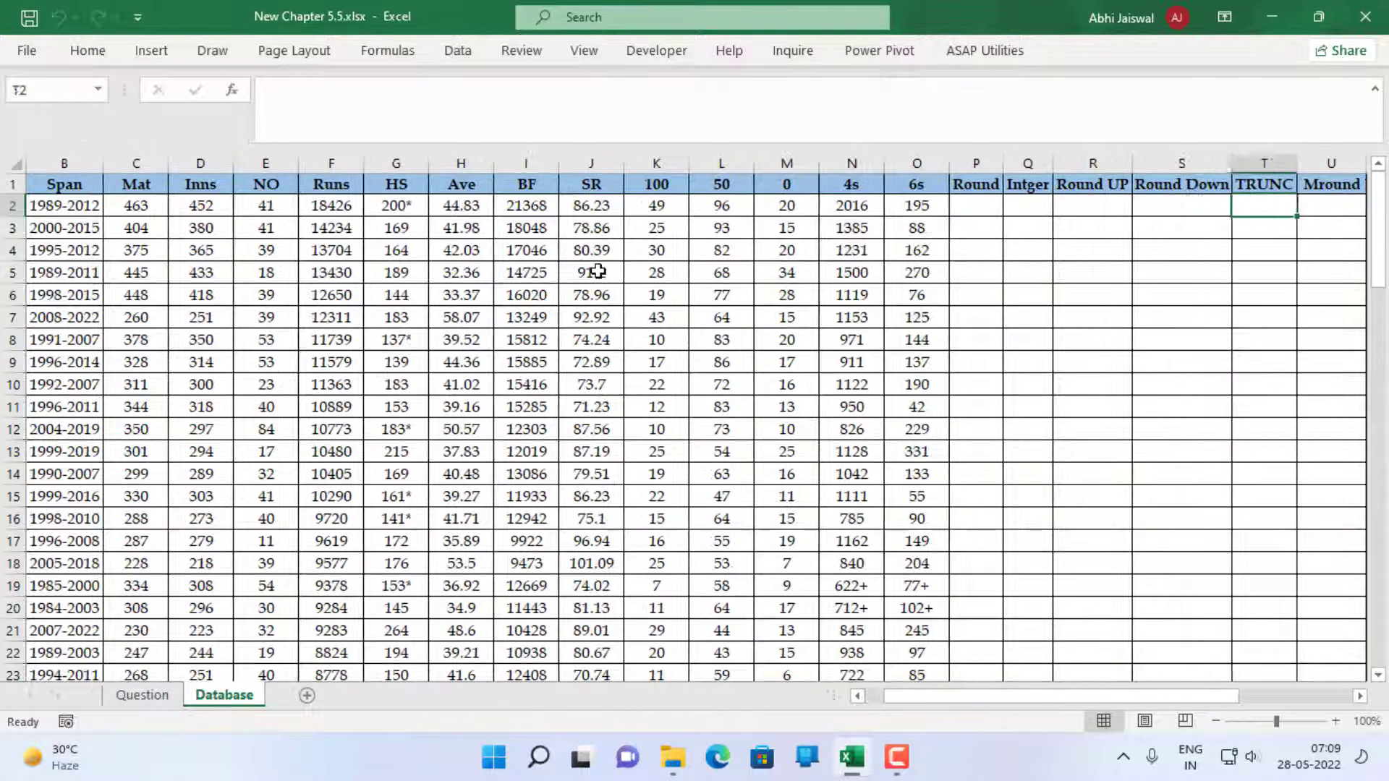
{"action": "key", "text": "Left"}
{"action": "key", "text": "Left"}
{"action": "key", "text": "Left"}
{"action": "key", "text": "Left"}
{"action": "key", "text": "Left"}
{"action": "key", "text": "Left"}
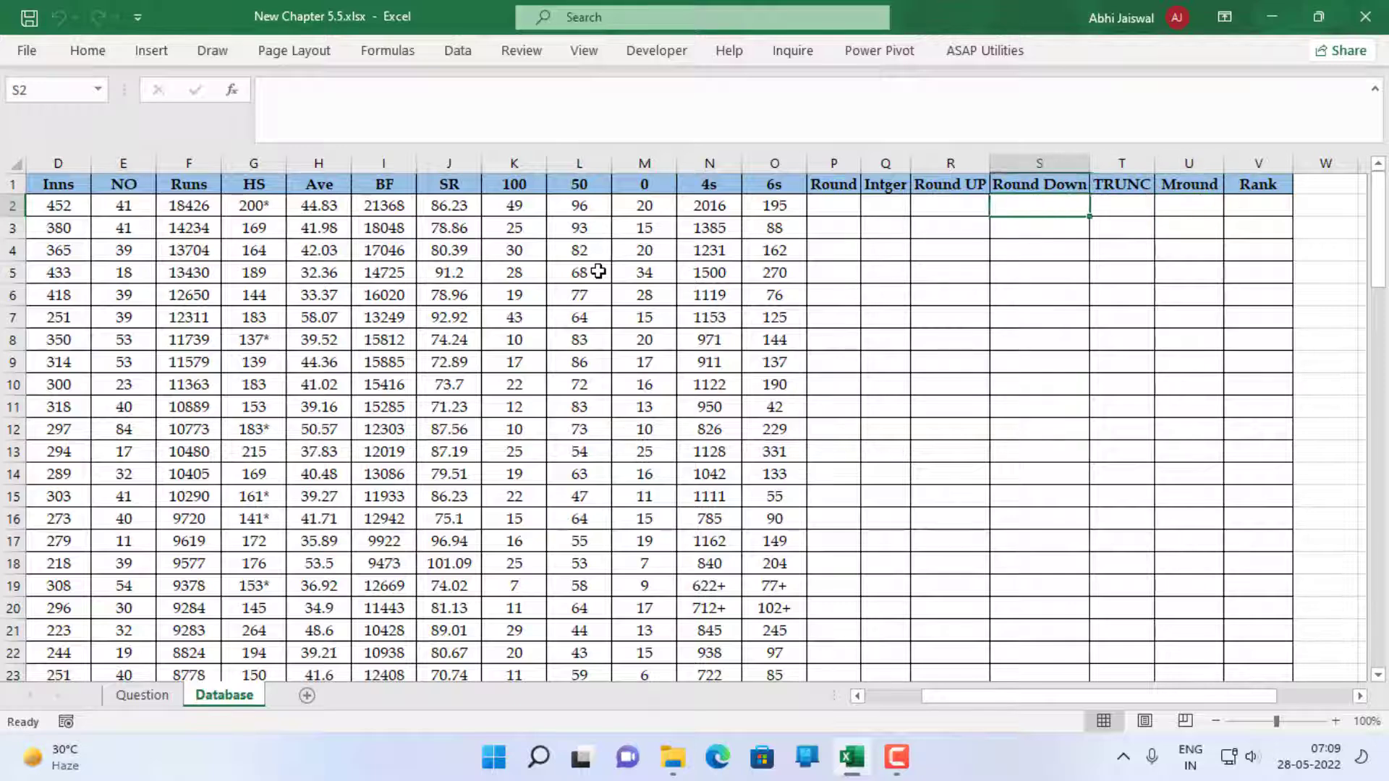
{"action": "key", "text": "Left"}
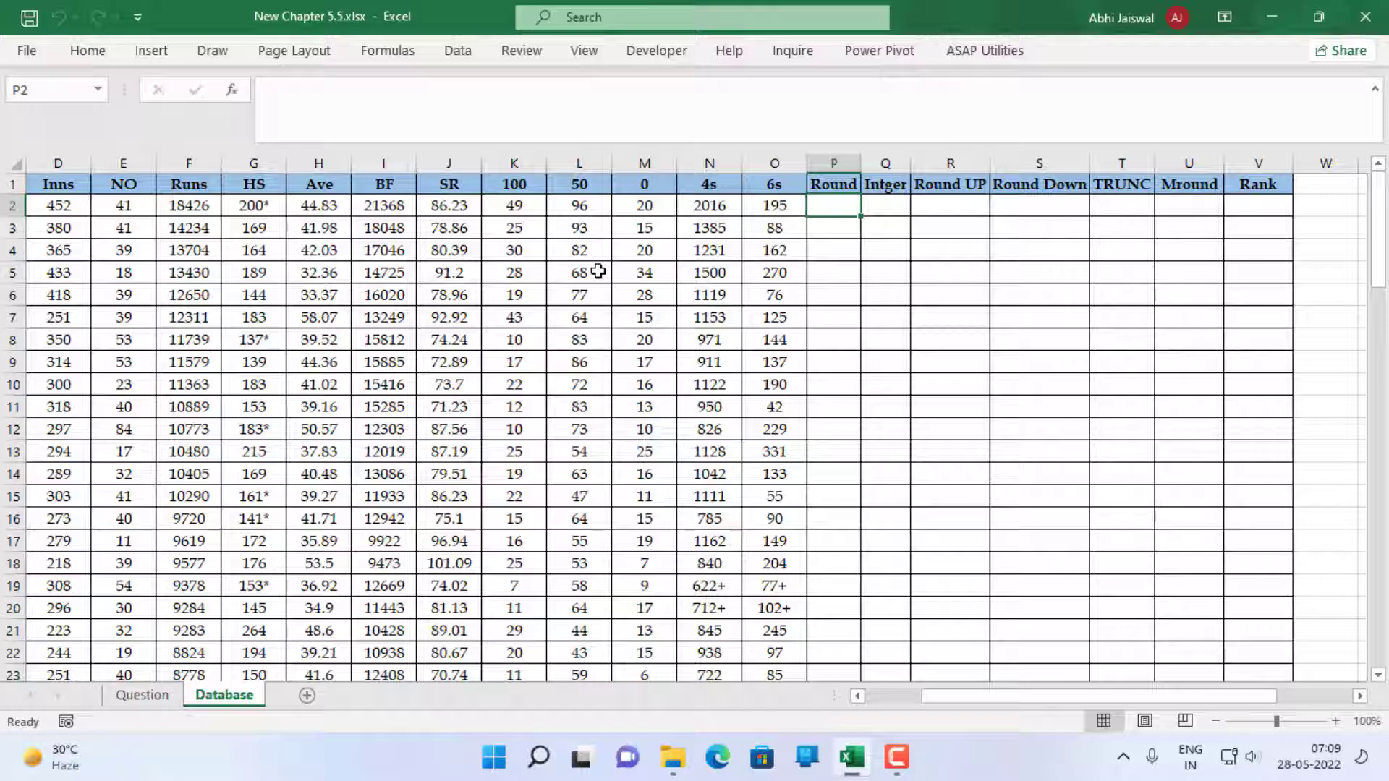
Enter =ROUND(H2,1) in P2 to round the average to one decimal, and fill it down the Round column
{"action": "type", "text": "=roun"}
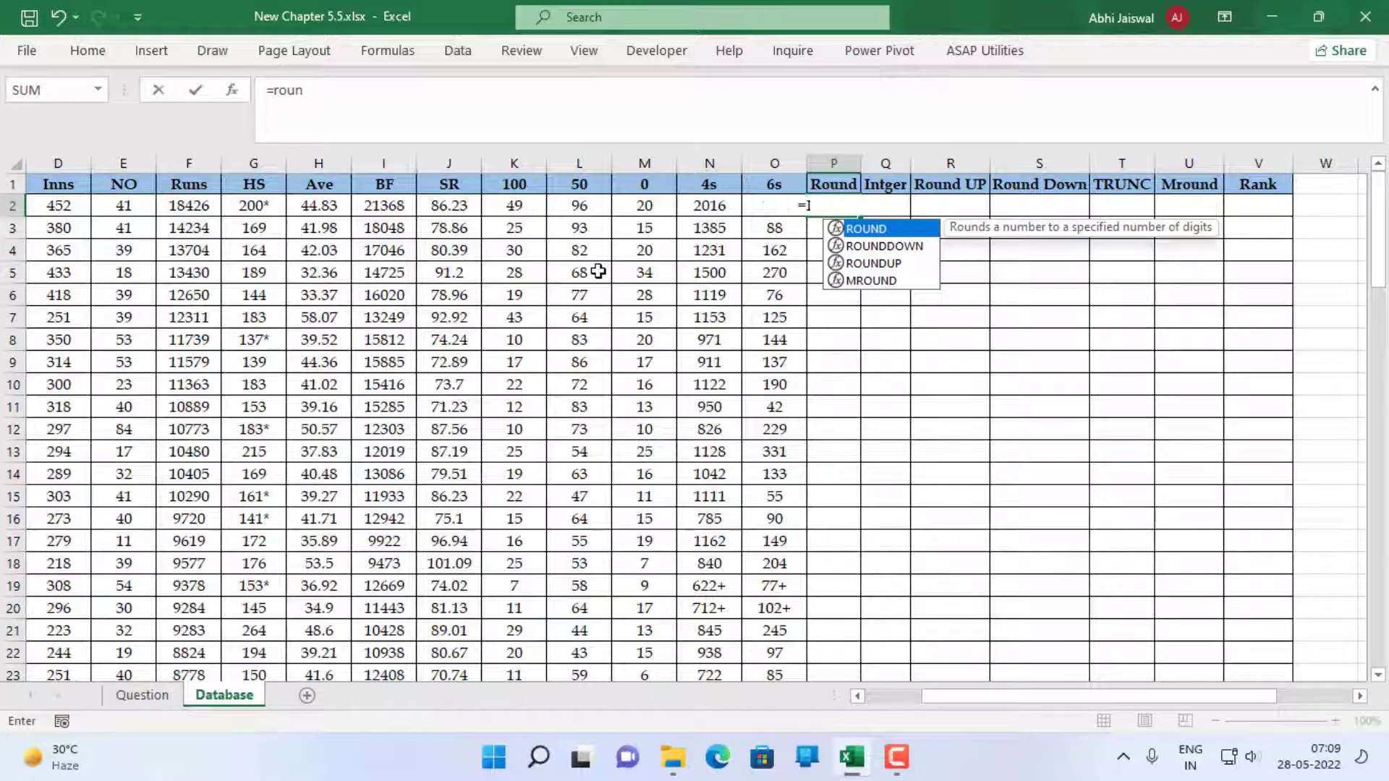
{"action": "key", "text": "Tab"}
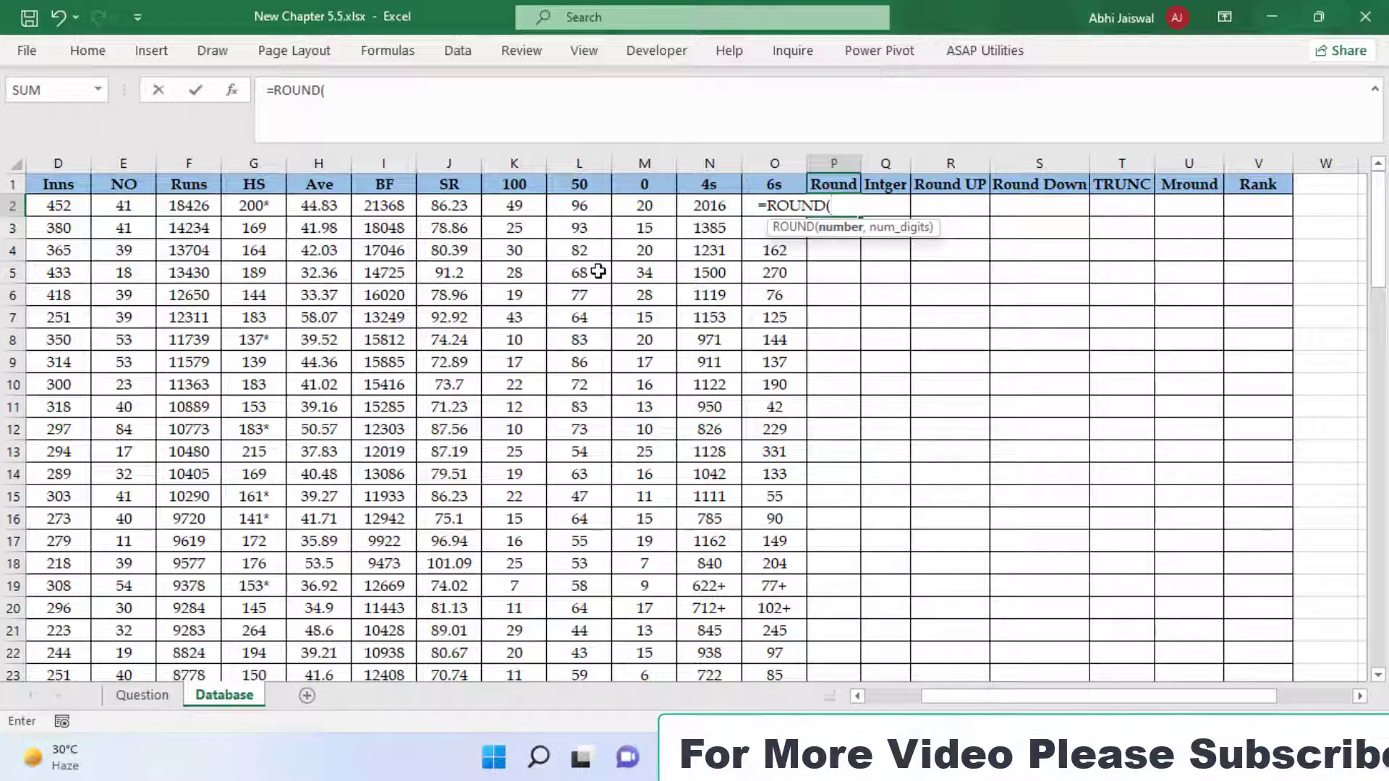
{"action": "key", "text": "Left"}
{"action": "key", "text": "Left"}
{"action": "key", "text": "Left"}
{"action": "key", "text": "Left"}
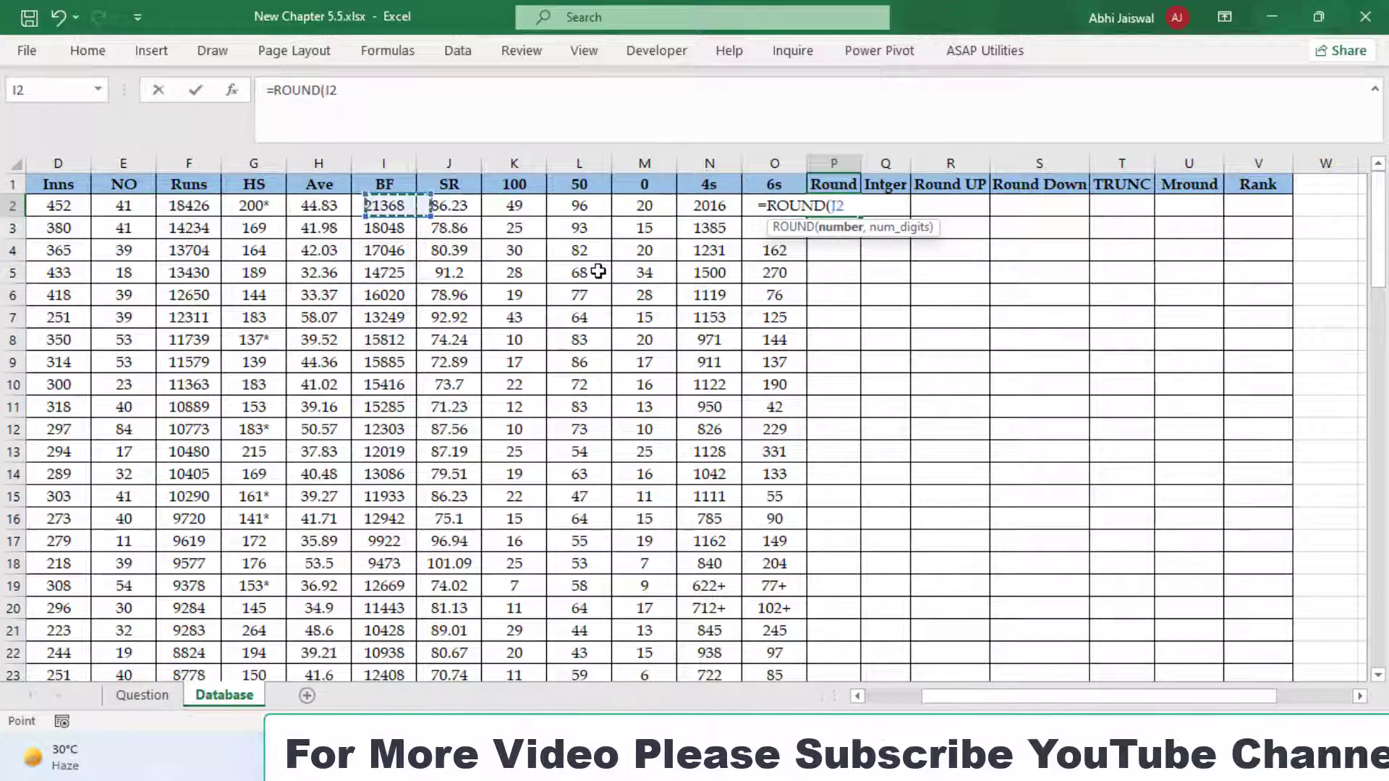
{"action": "key", "text": "Left"}
{"action": "key", "text": "Left"}
{"action": "key", "text": "Left"}
{"action": "key", "text": "Left"}
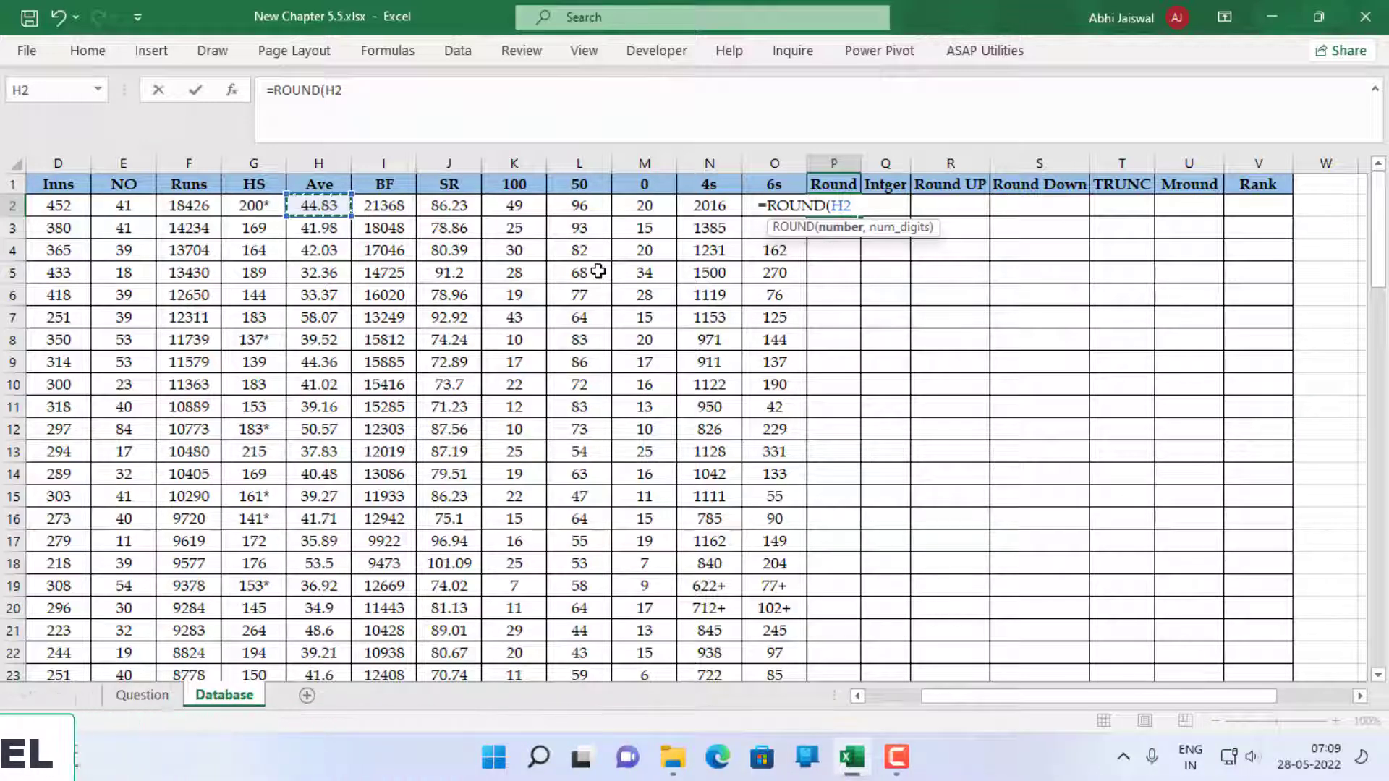
{"action": "type", "text": ",1"}
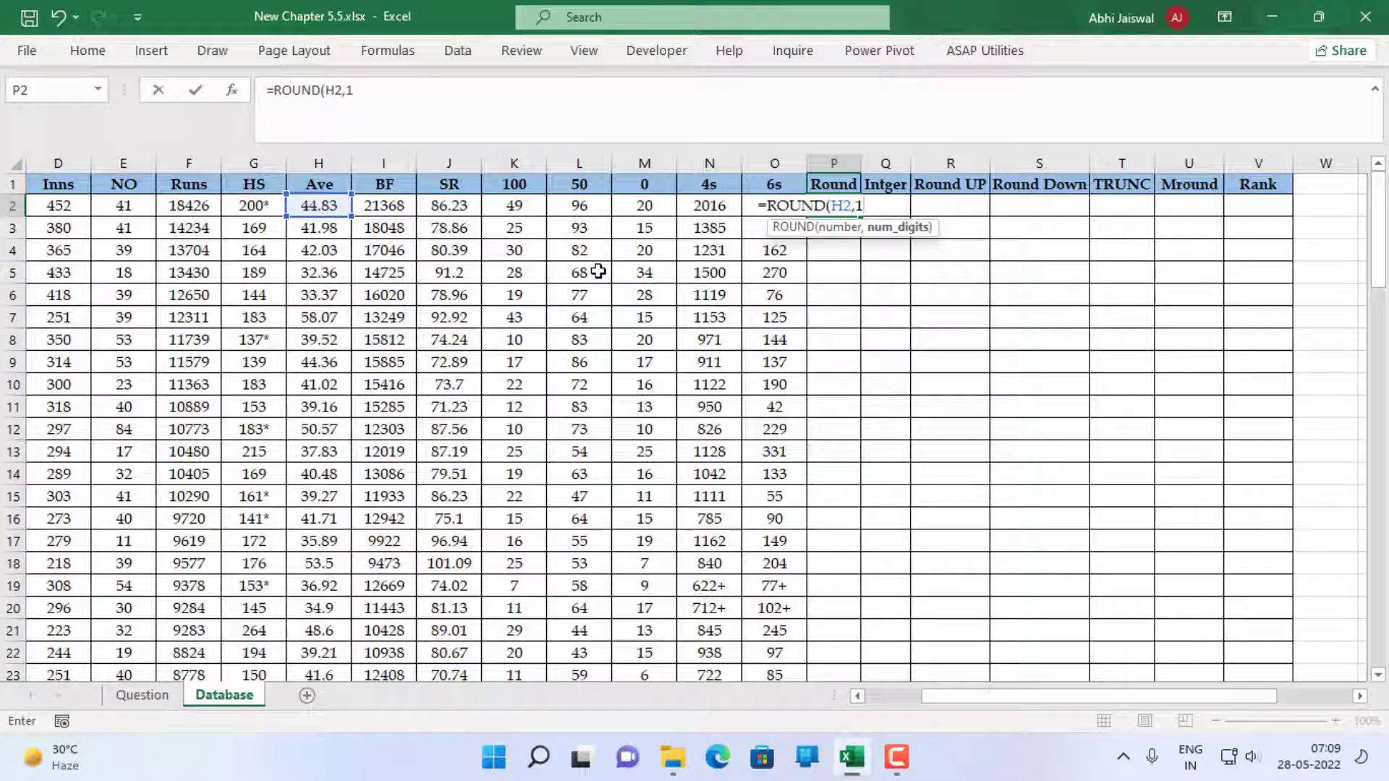
{"action": "key", "text": "ctrl+Return"}
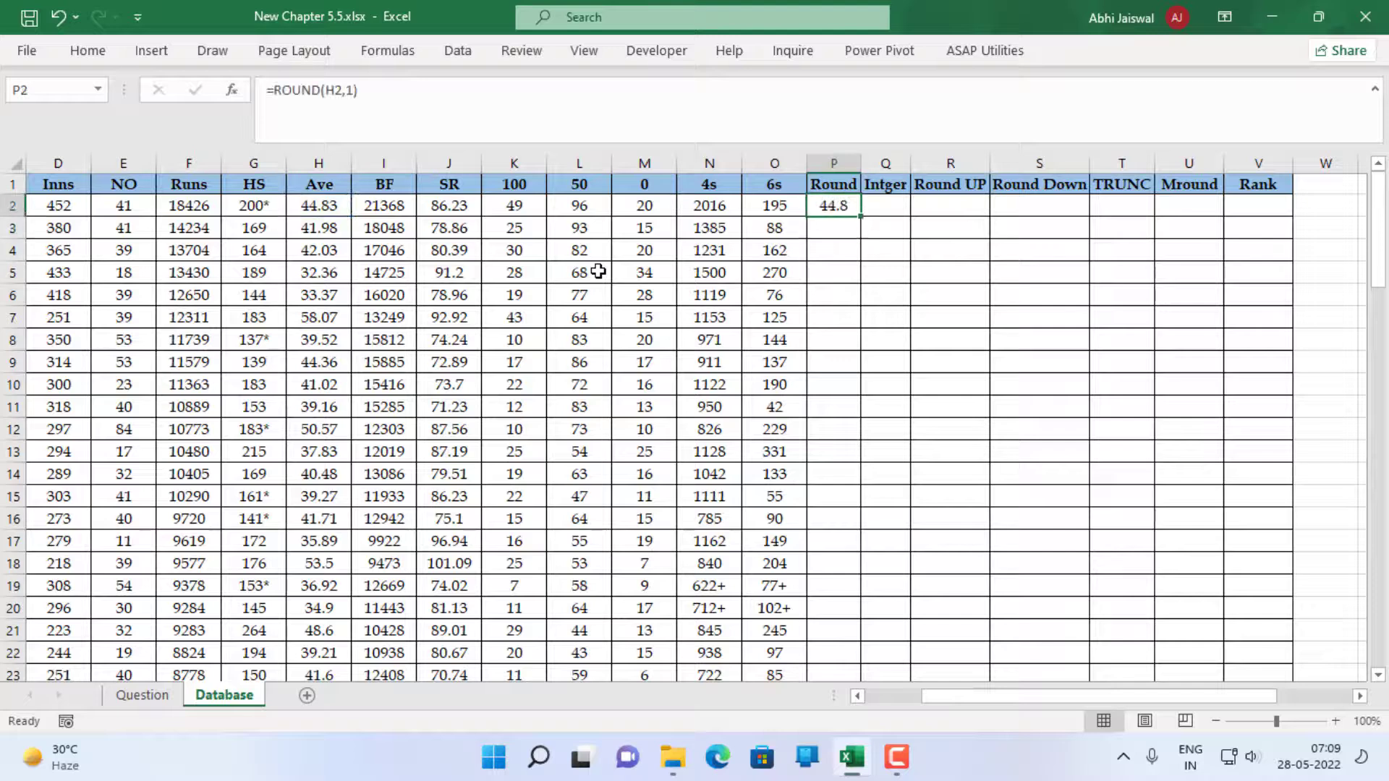
{"action": "double_click", "coordinate": [861, 215]}
Enter =INT(H2) in Q2 to get the average's integer part, and fill it down the Intger column
{"action": "left_click", "coordinate": [879, 210]}
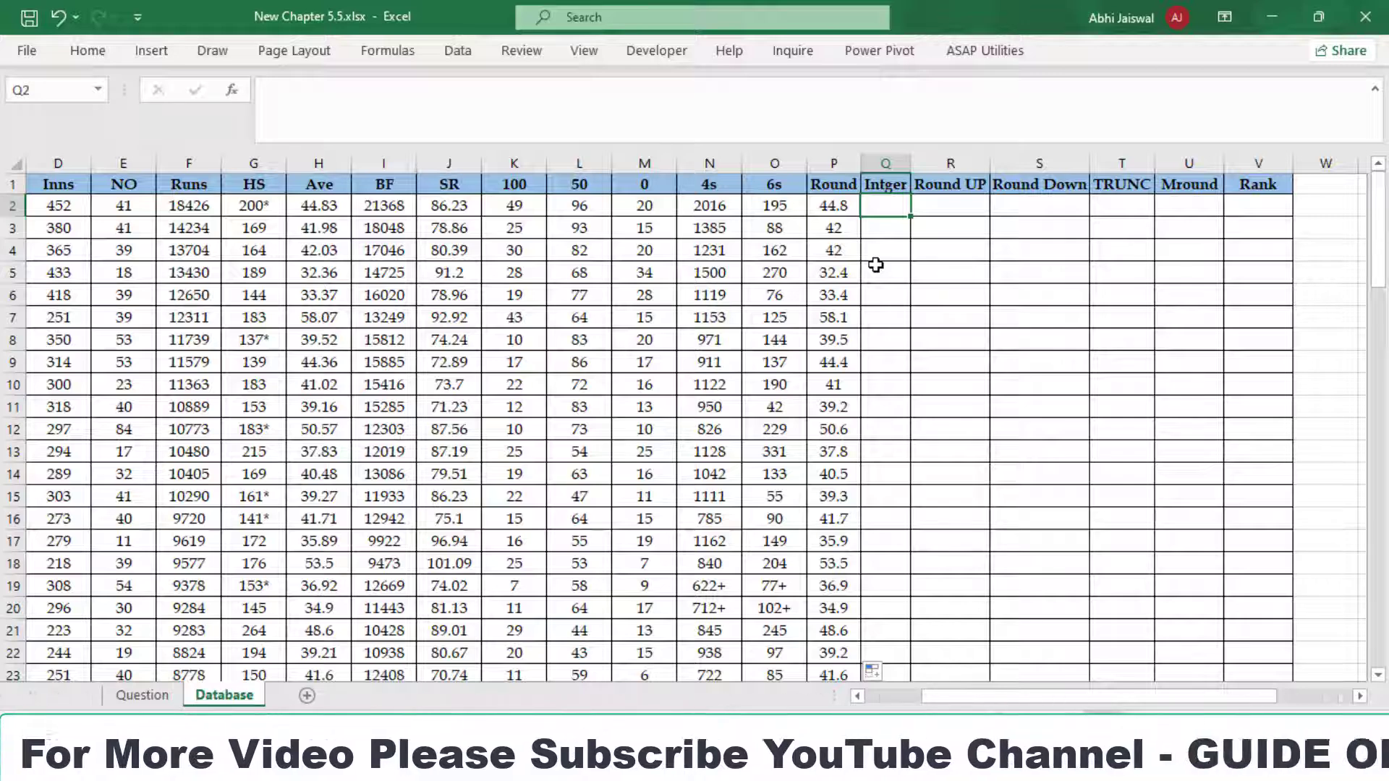
{"action": "type", "text": "=in"}
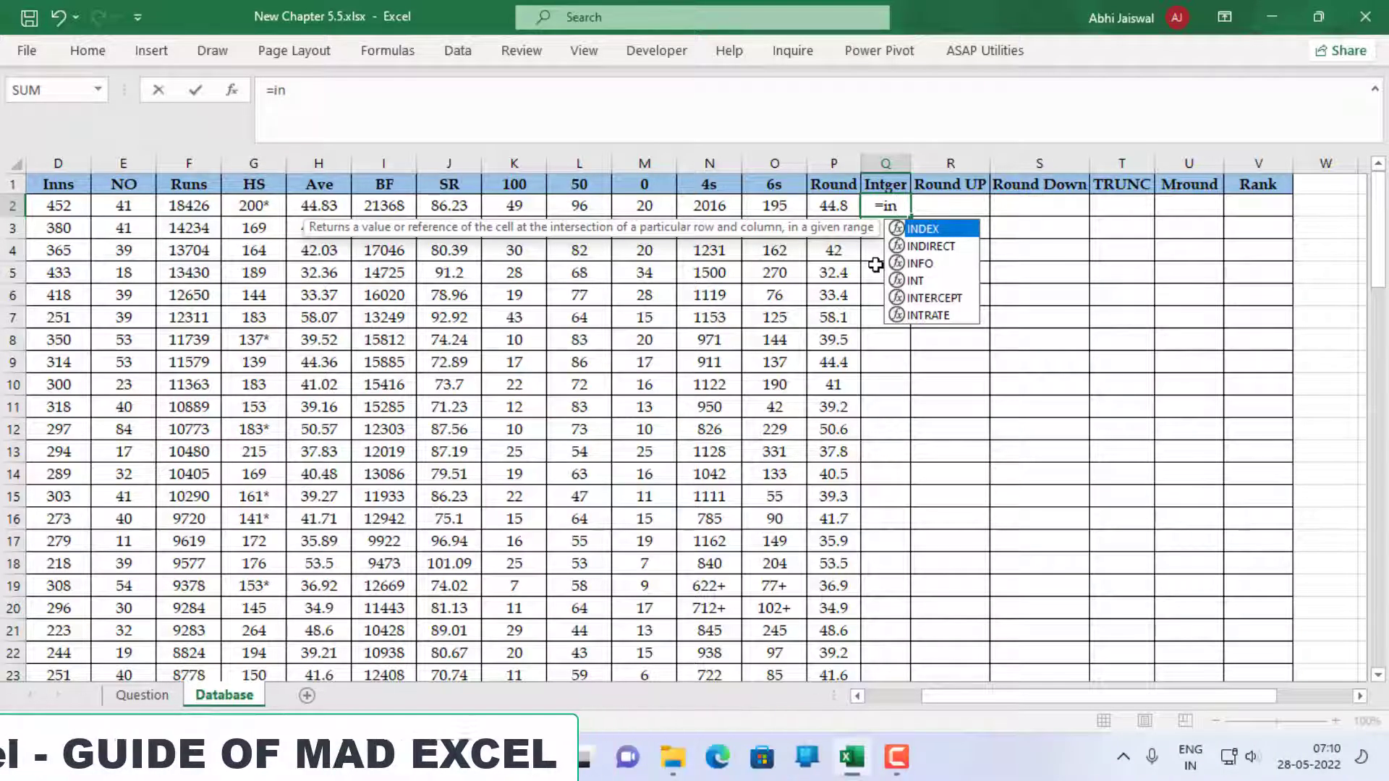
{"action": "type", "text": "t"}
{"action": "key", "text": "Tab"}
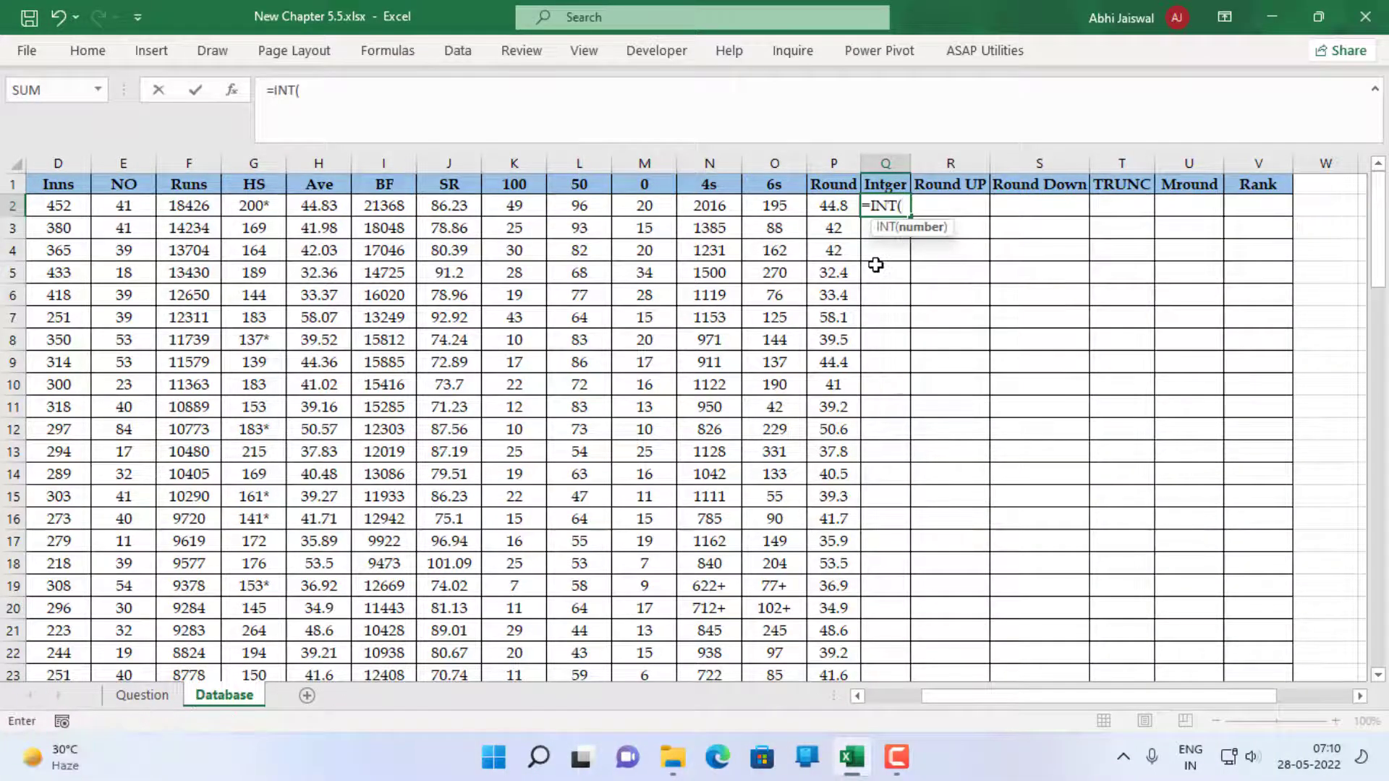
{"action": "key", "text": "Left"}
{"action": "key", "text": "Left"}
{"action": "key", "text": "Left"}
{"action": "key", "text": "Left"}
{"action": "key", "text": "Left"}
{"action": "key", "text": "Left"}
{"action": "key", "text": "Left"}
{"action": "key", "text": "Left"}
{"action": "key", "text": "Left"}
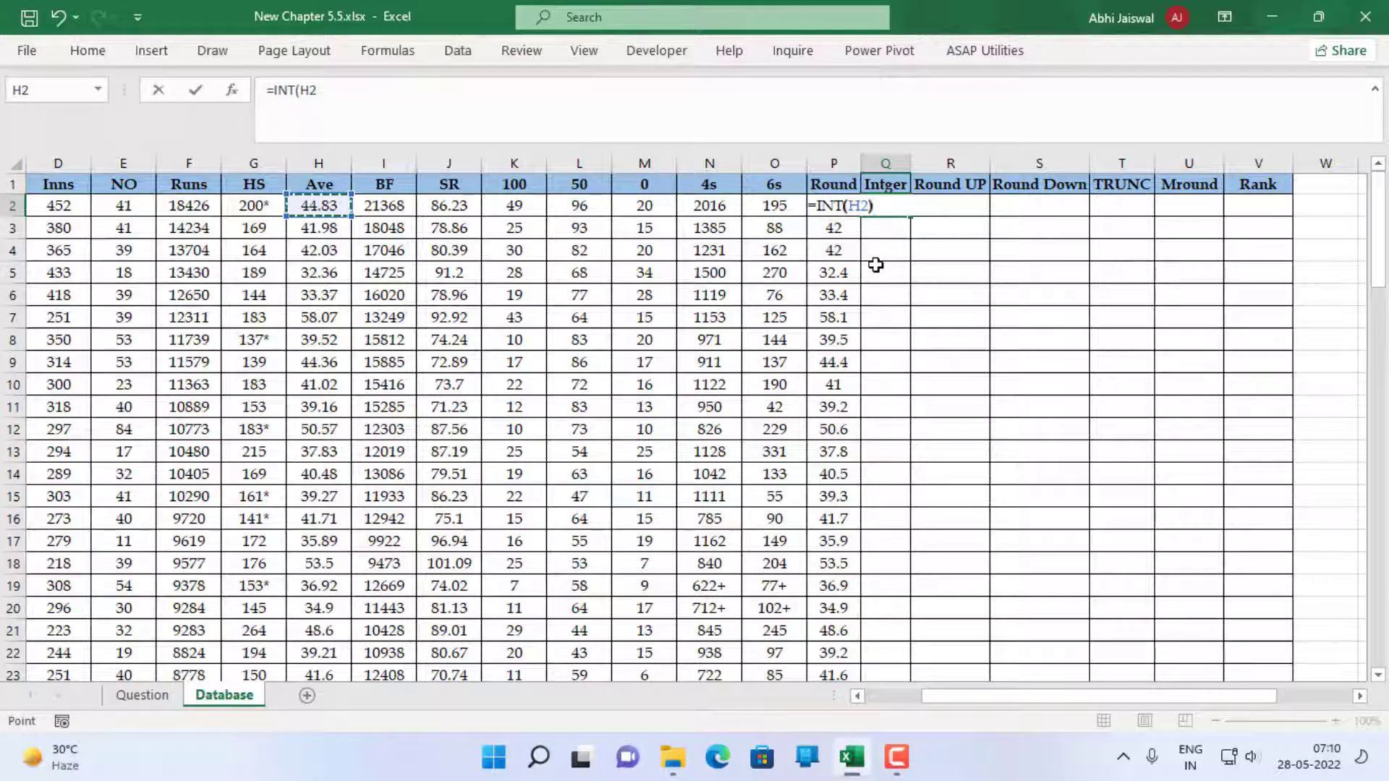
{"action": "type", "text": ")"}
{"action": "key", "text": "ctrl+Return"}
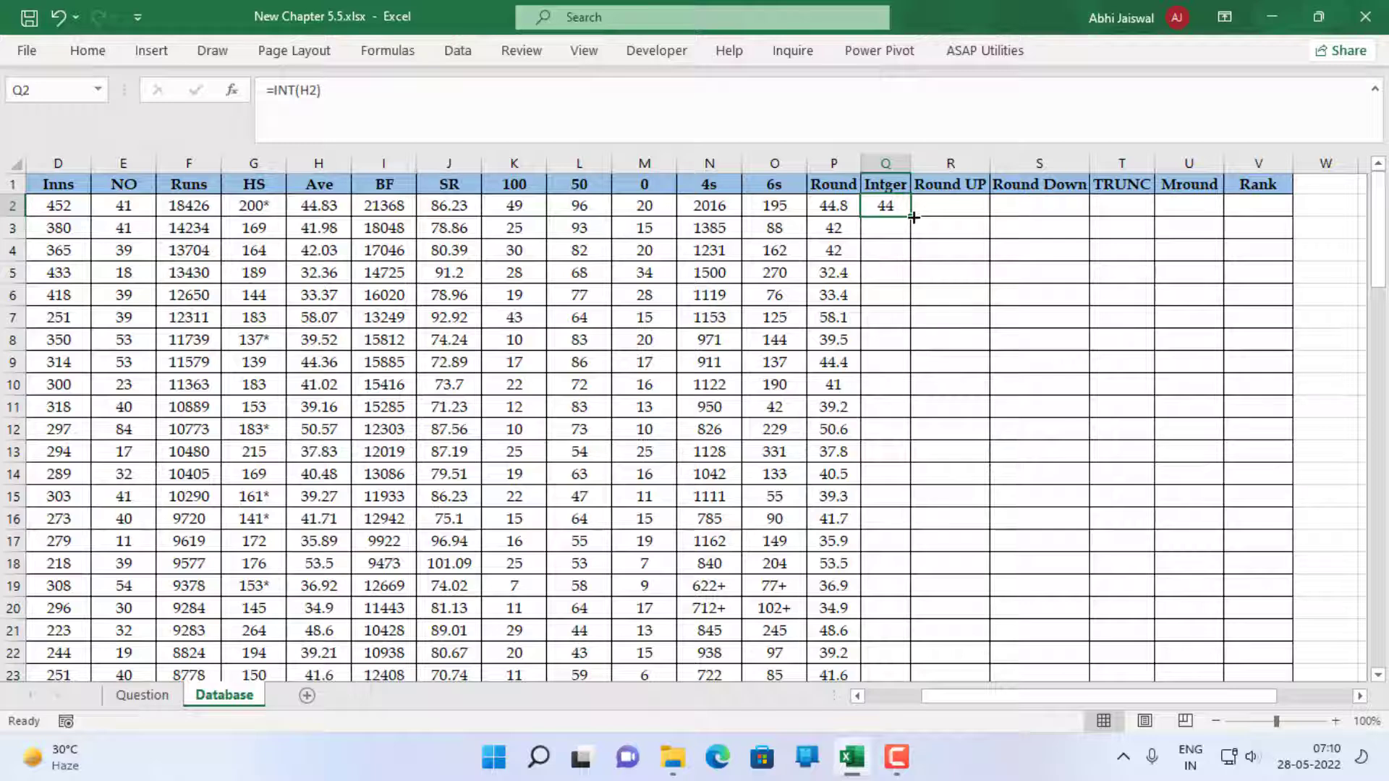
{"action": "double_click", "coordinate": [913, 217]}
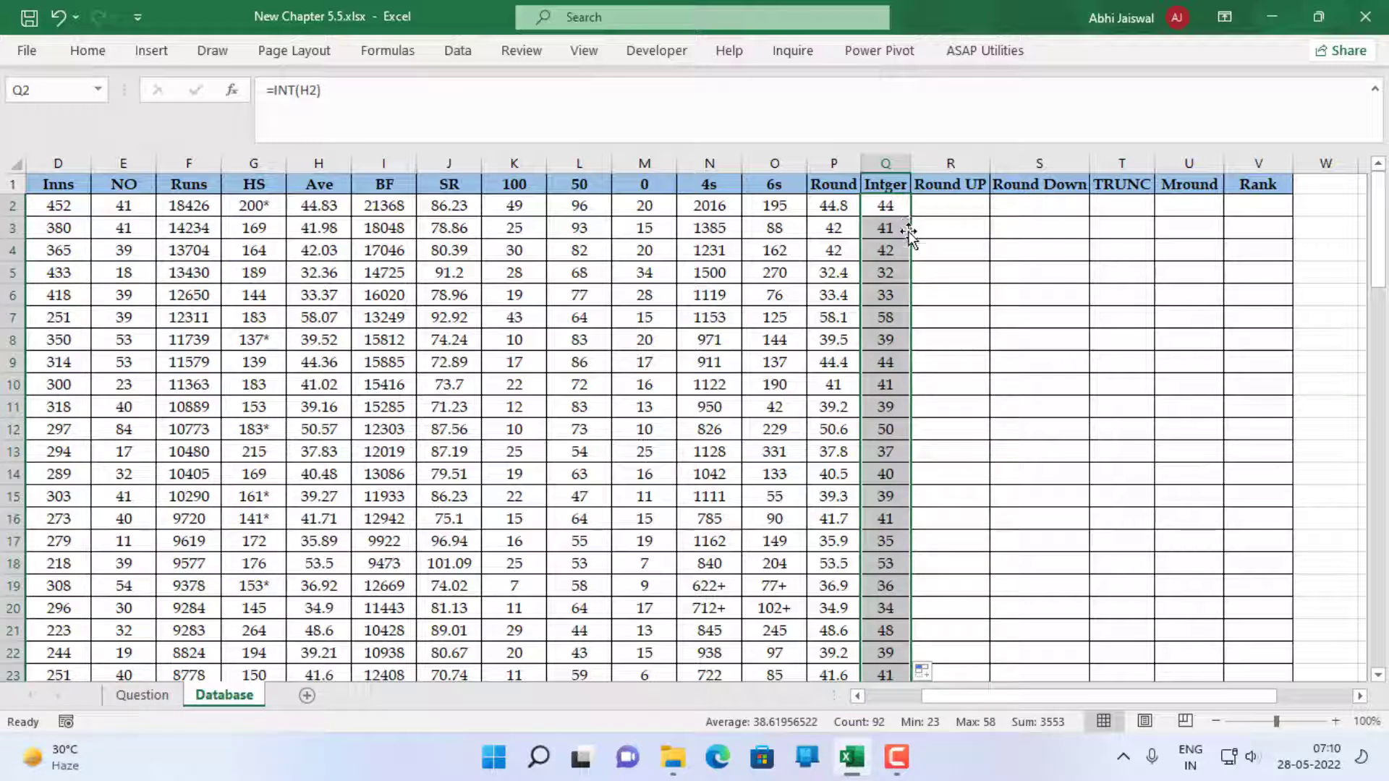
Enter =ROUNDUP(H2,1) in R2 to round the average up to one decimal, and fill it down the Round UP column
{"action": "left_click", "coordinate": [949, 209]}
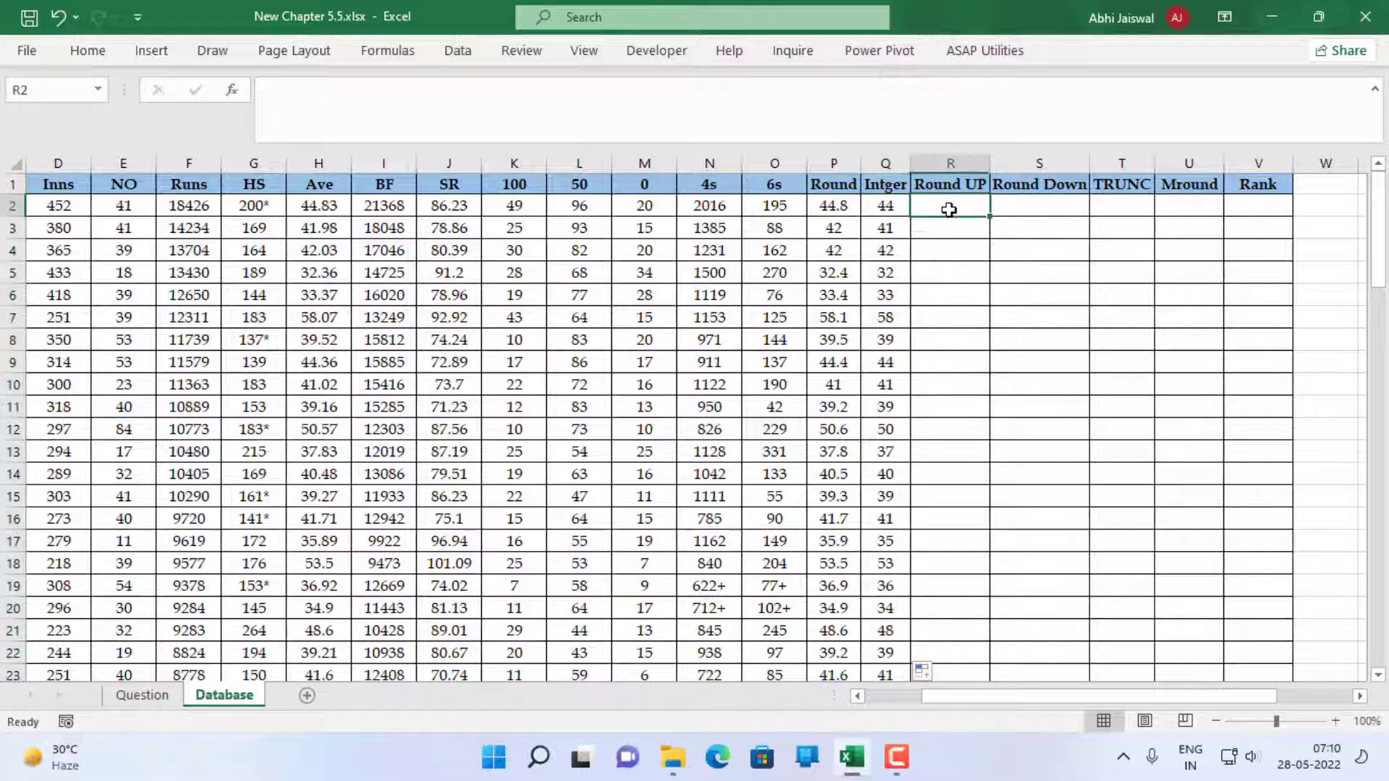
{"action": "type", "text": "=round"}
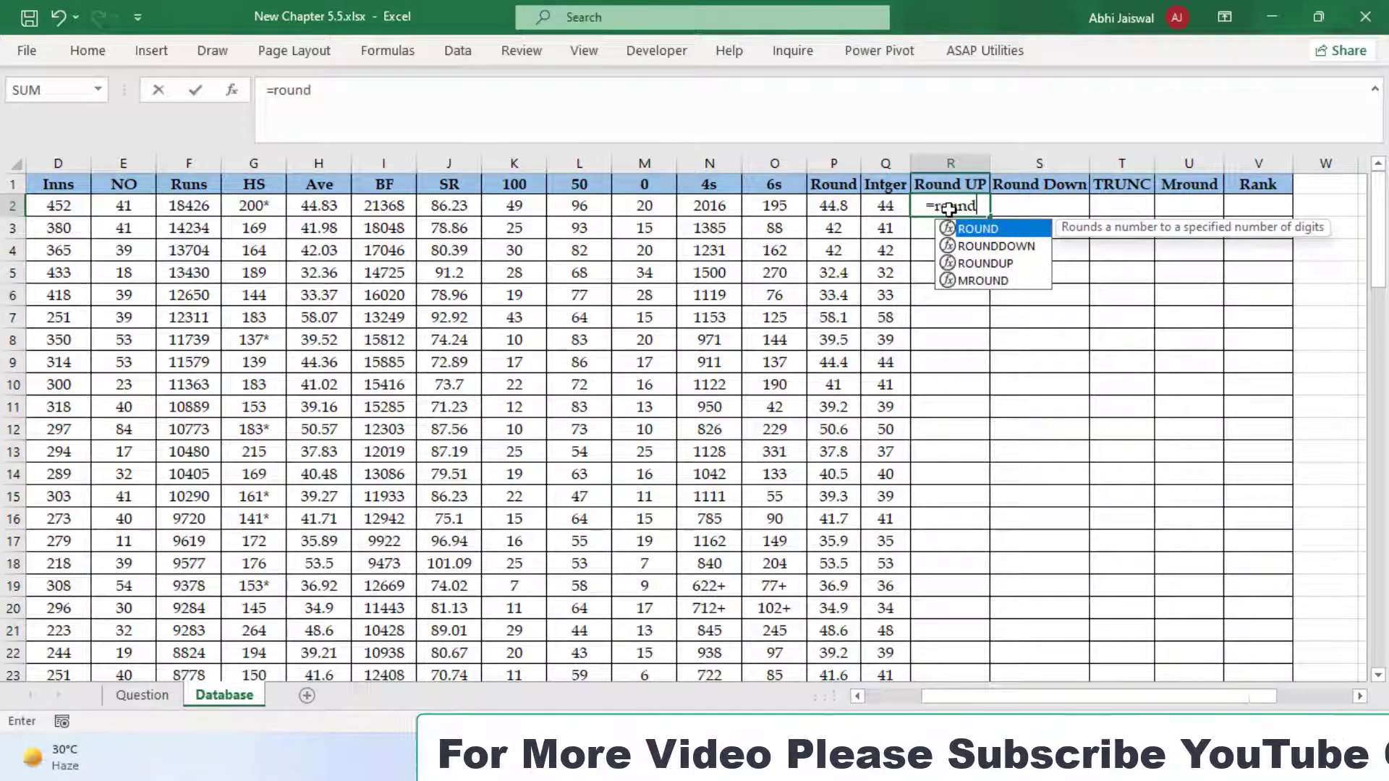
{"action": "type", "text": "up"}
{"action": "key", "text": "Tab"}
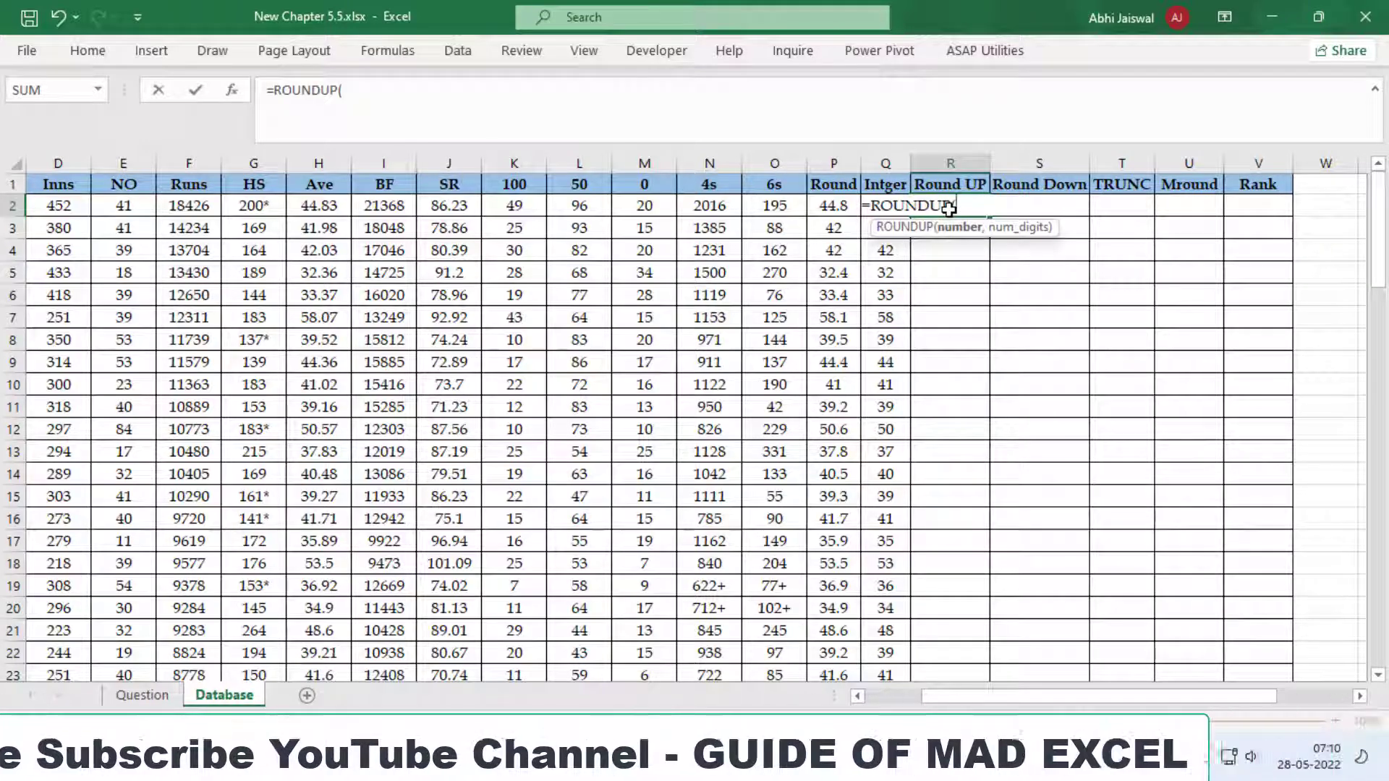
{"action": "left_click", "coordinate": [332, 208]}
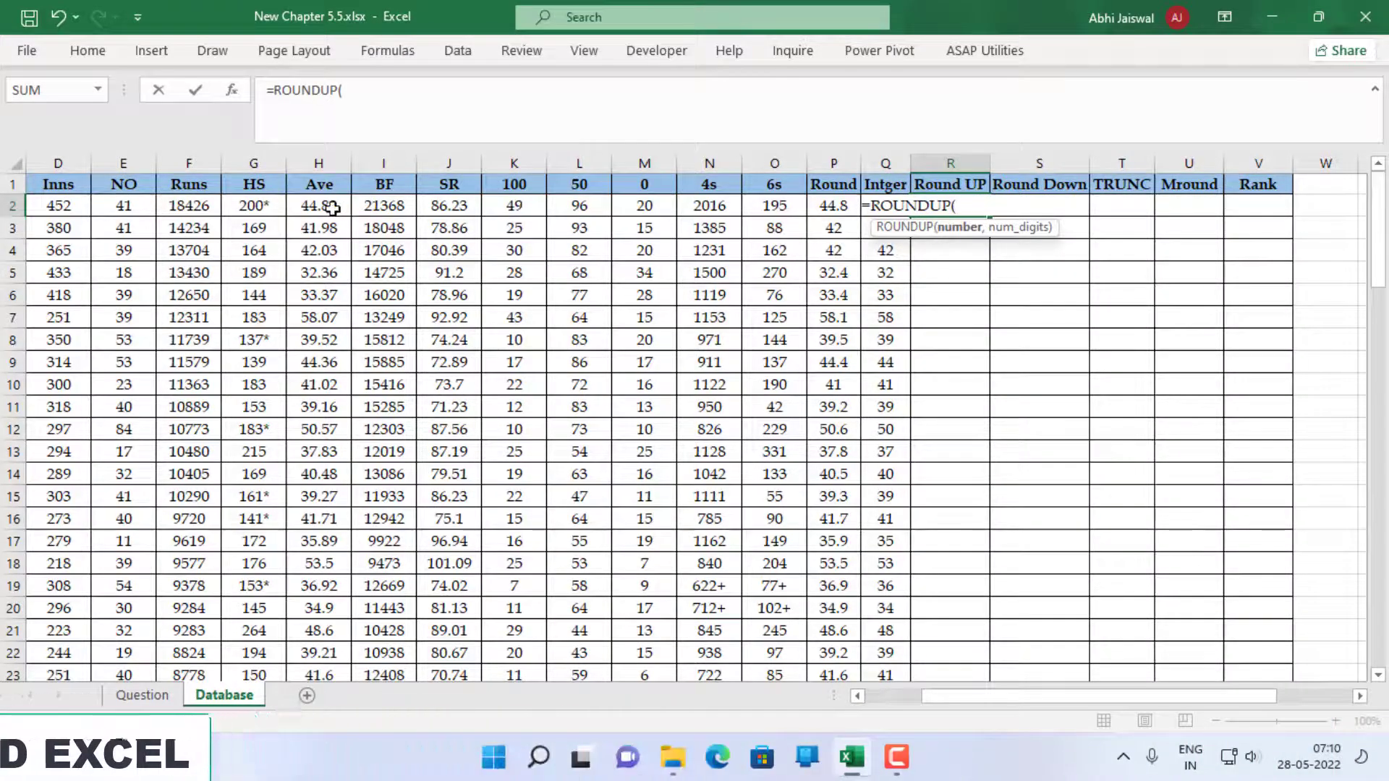
{"action": "type", "text": ","}
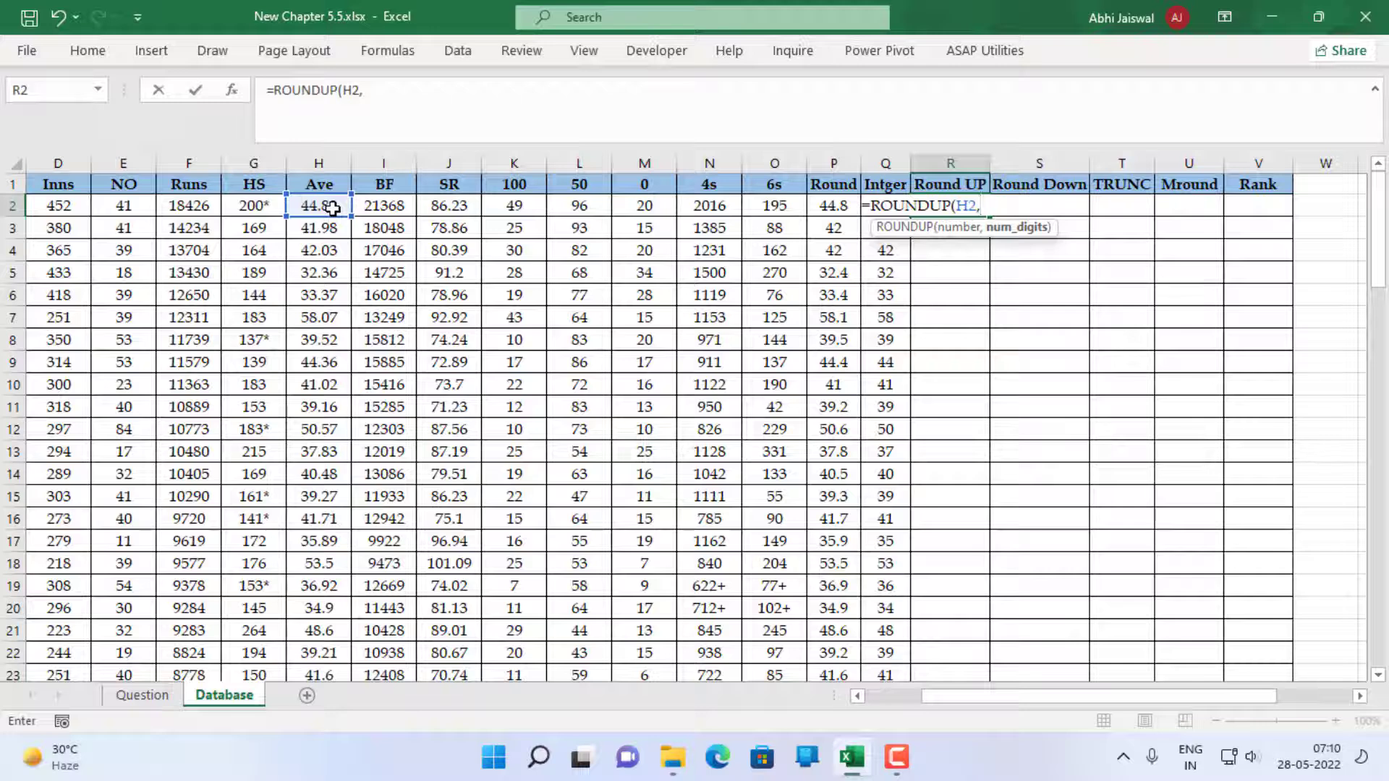
{"action": "type", "text": "1)"}
{"action": "key", "text": "Return"}
{"action": "key", "text": "Up"}
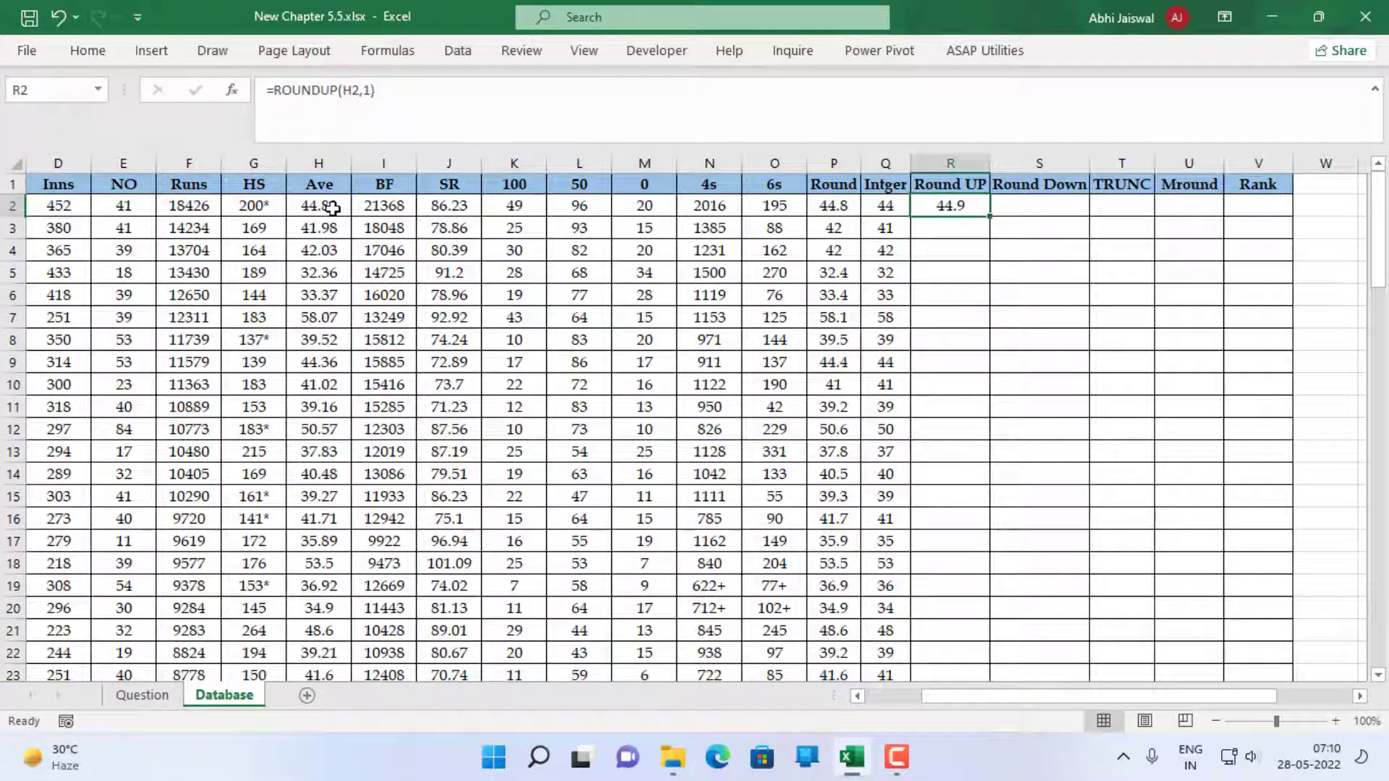
{"action": "double_click", "coordinate": [992, 217]}
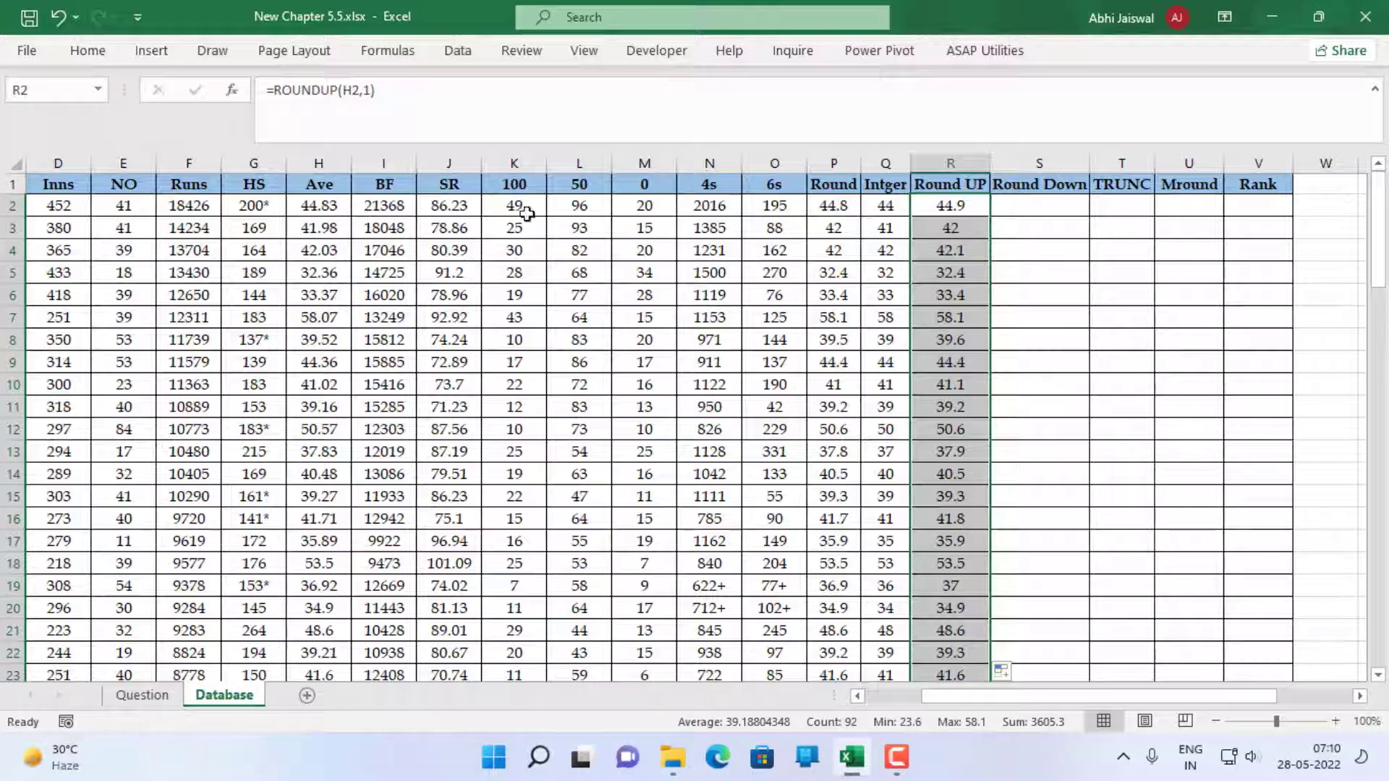
Enter =ROUNDDOWN(H2,1) in S2 to round the average down to one decimal, and fill it down the Round Down column
{"action": "left_click", "coordinate": [1030, 208]}
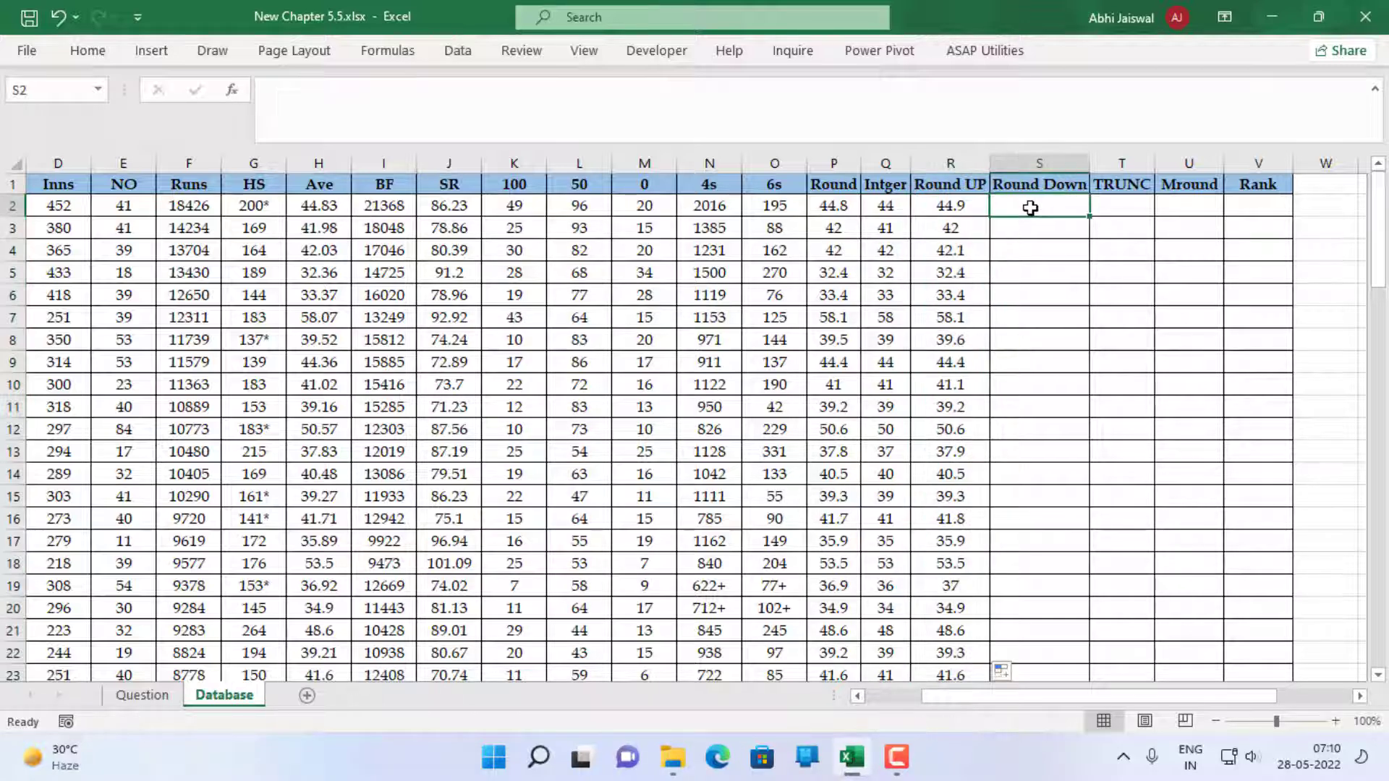
{"action": "type", "text": "=rou"}
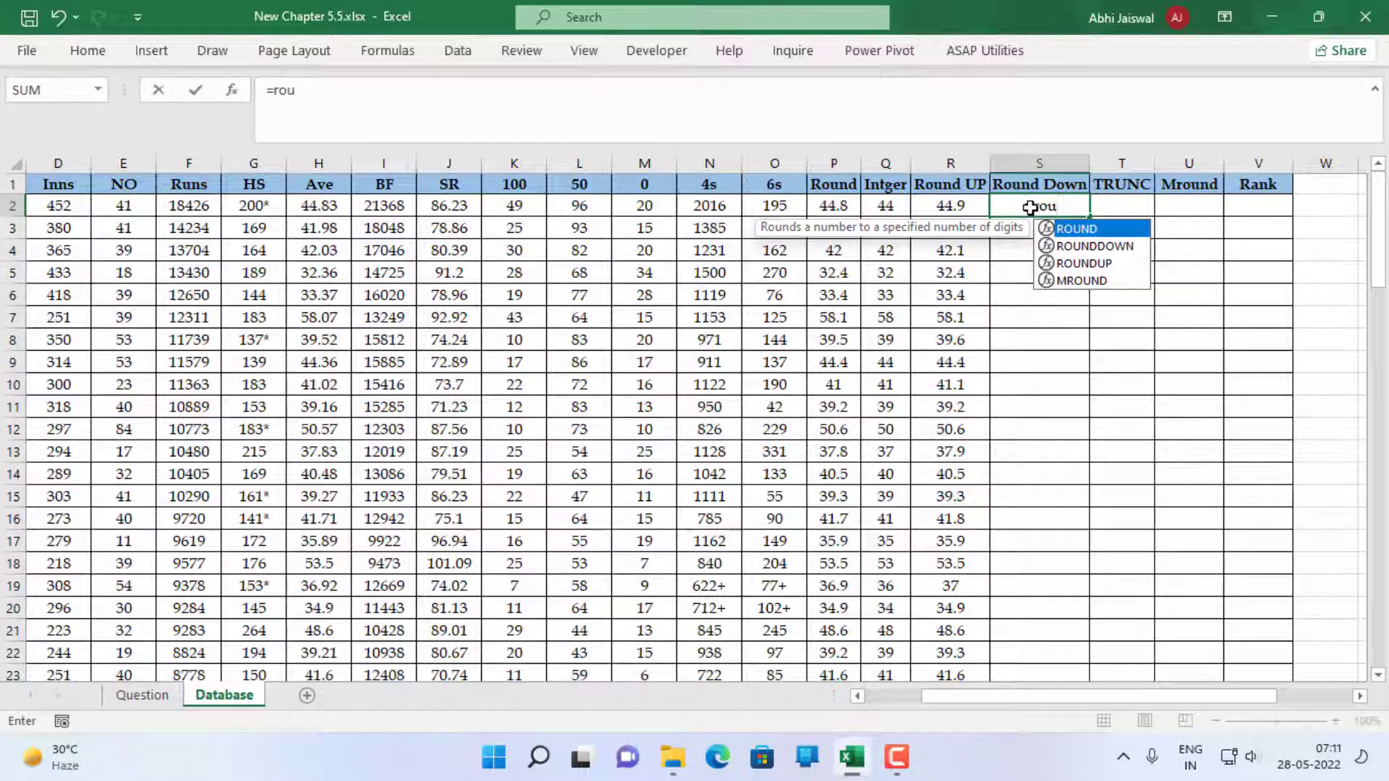
{"action": "key", "text": "Down"}
{"action": "key", "text": "Tab"}
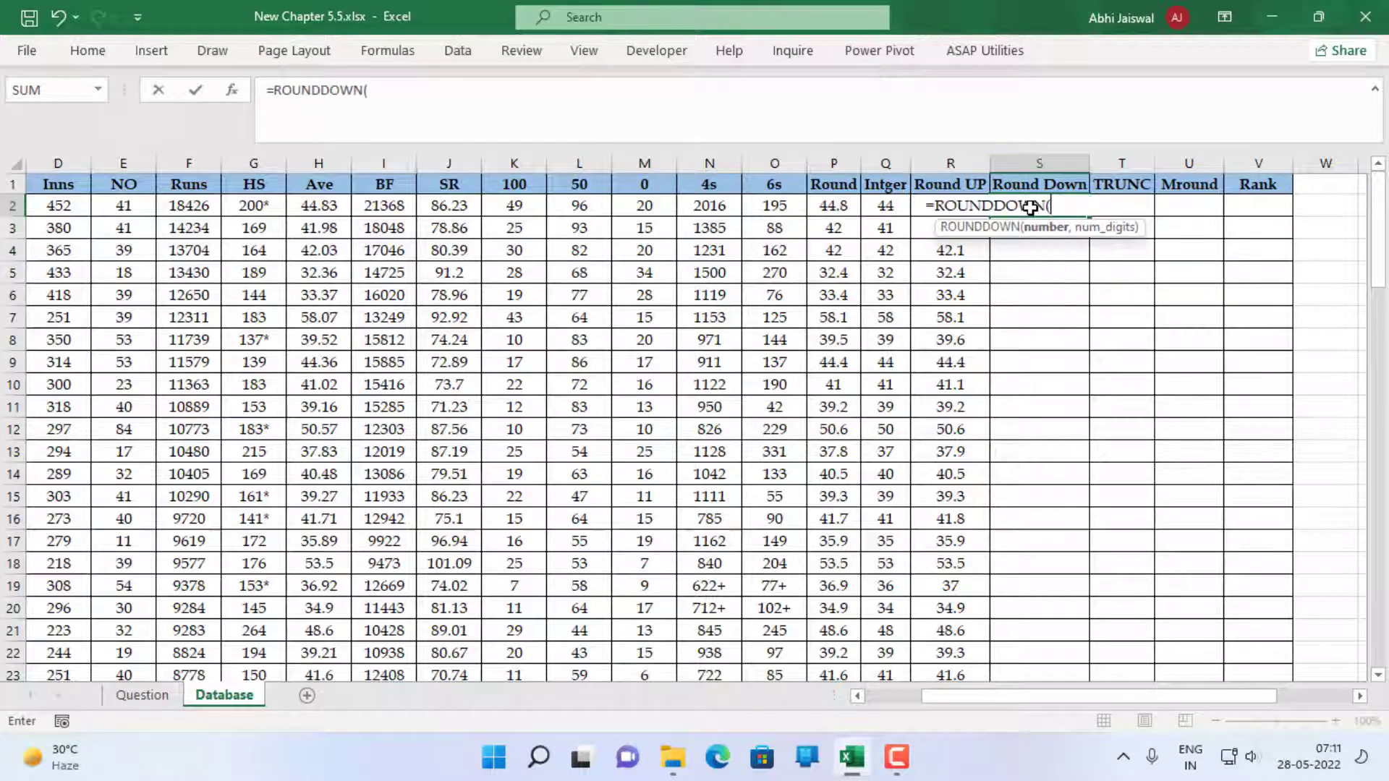
{"action": "left_click", "coordinate": [322, 206]}
{"action": "type", "text": ","}
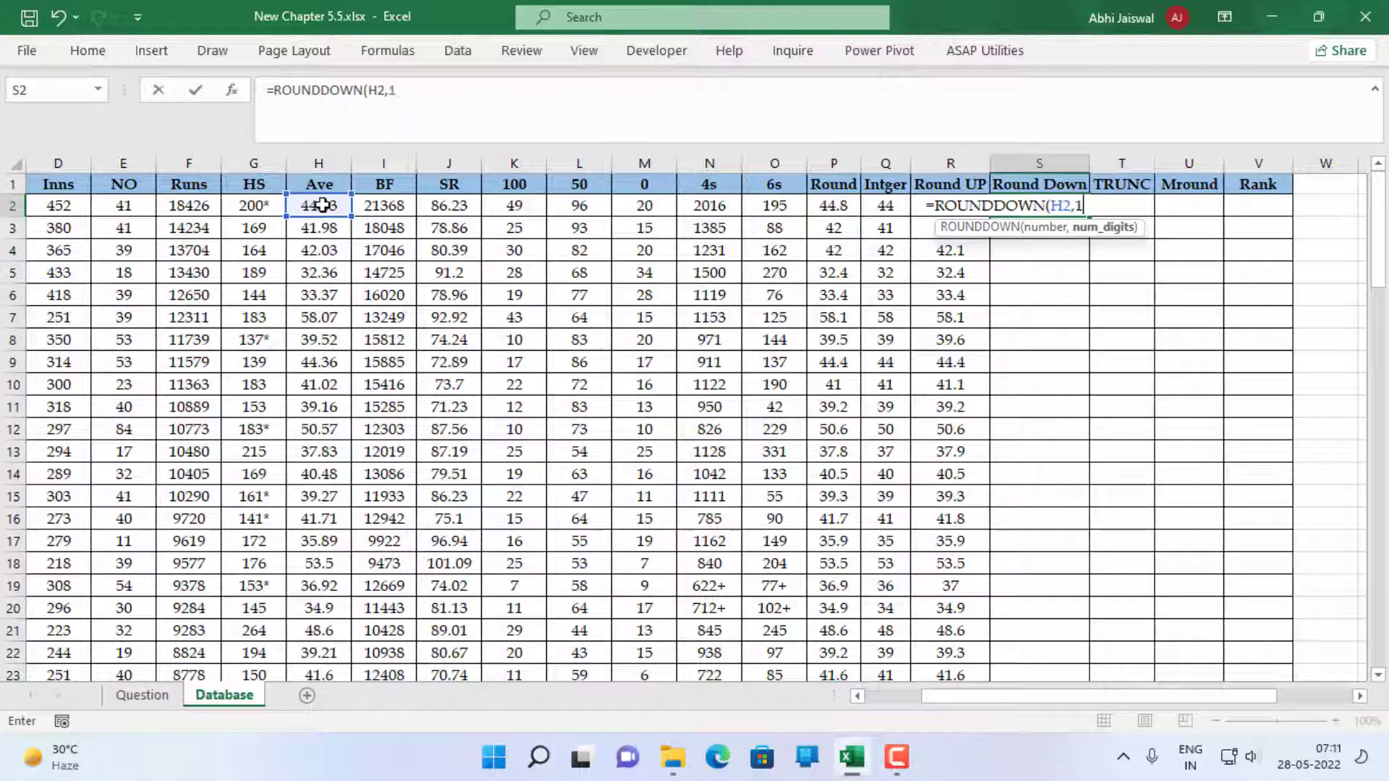
{"action": "type", "text": "1)"}
{"action": "key", "text": "Return"}
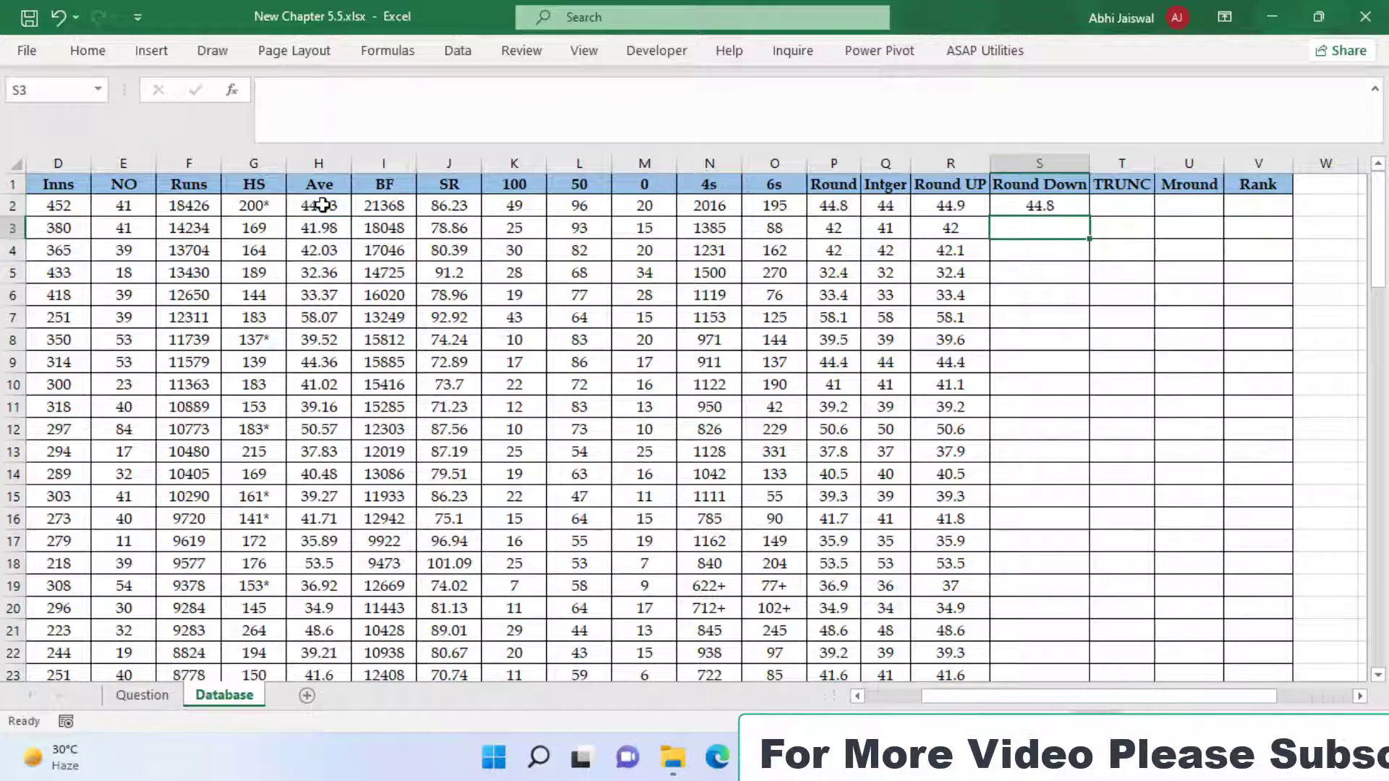
{"action": "key", "text": "Up"}
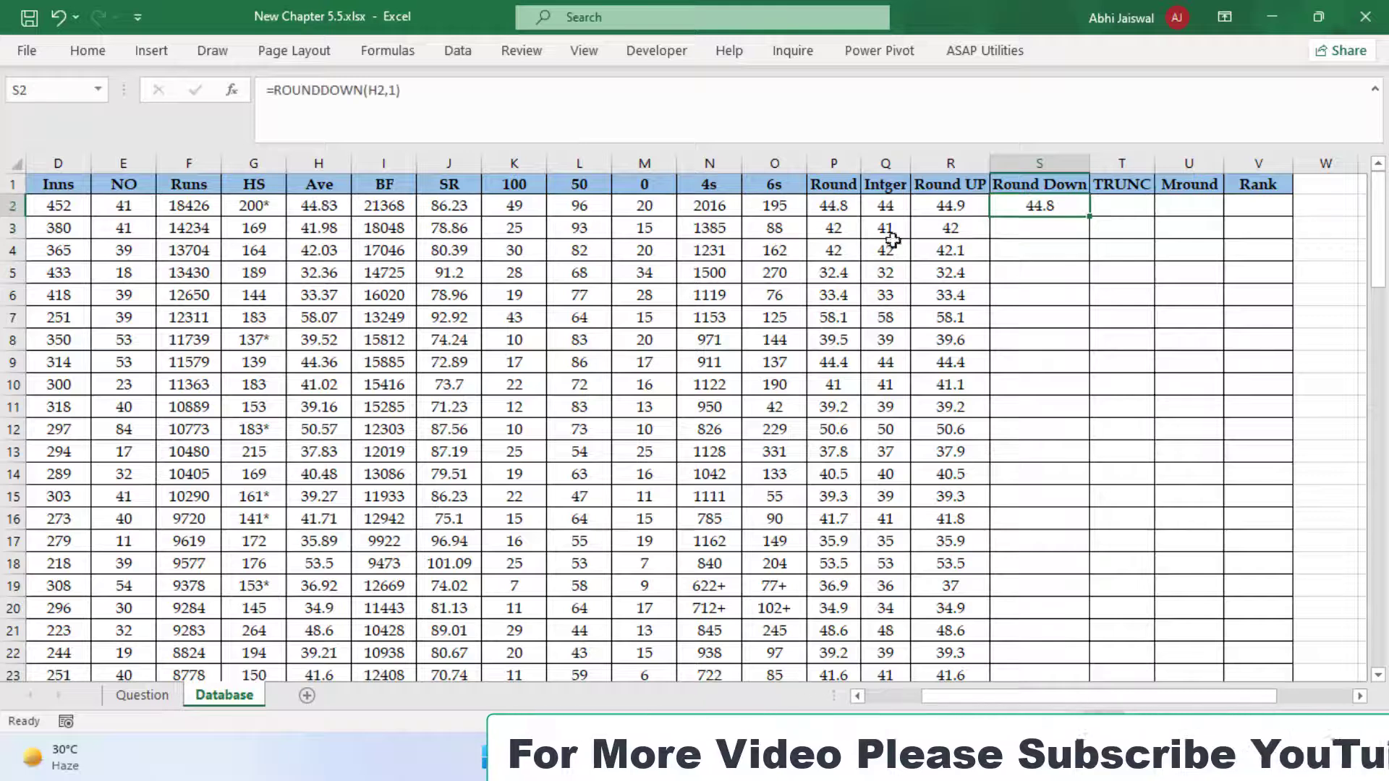
{"action": "double_click", "coordinate": [1090, 216]}
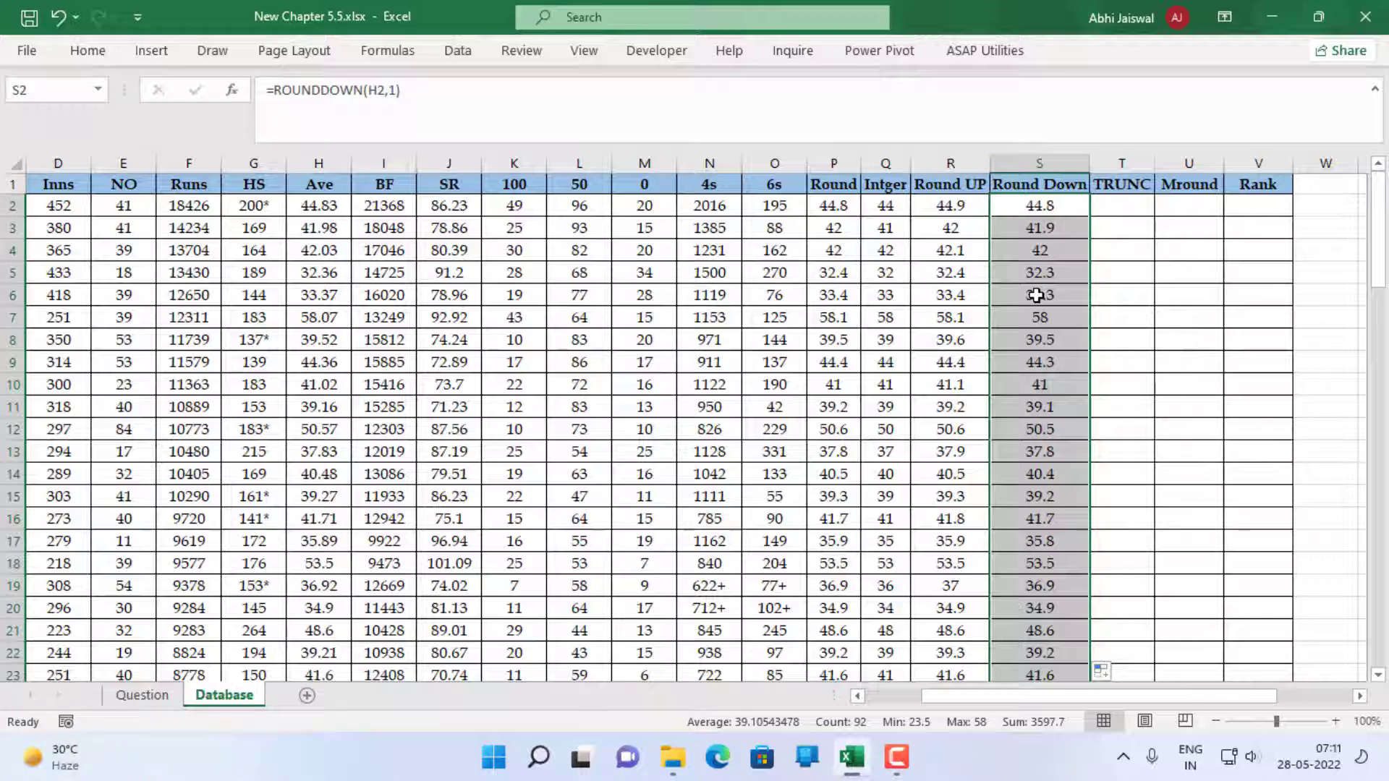
Enter =TRUNC(H2) in T2 to truncate the average to a whole number
{"action": "left_click", "coordinate": [1119, 214]}
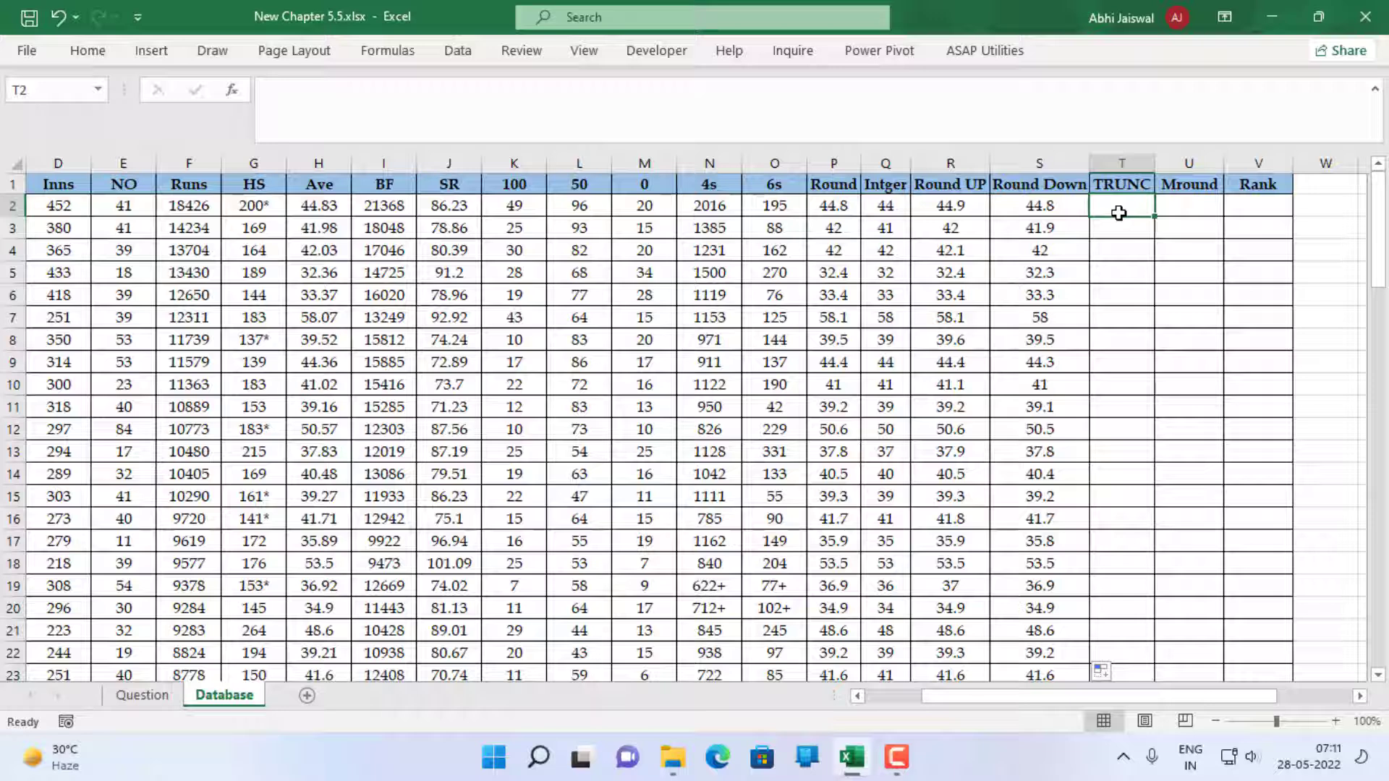
{"action": "type", "text": "=tu"}
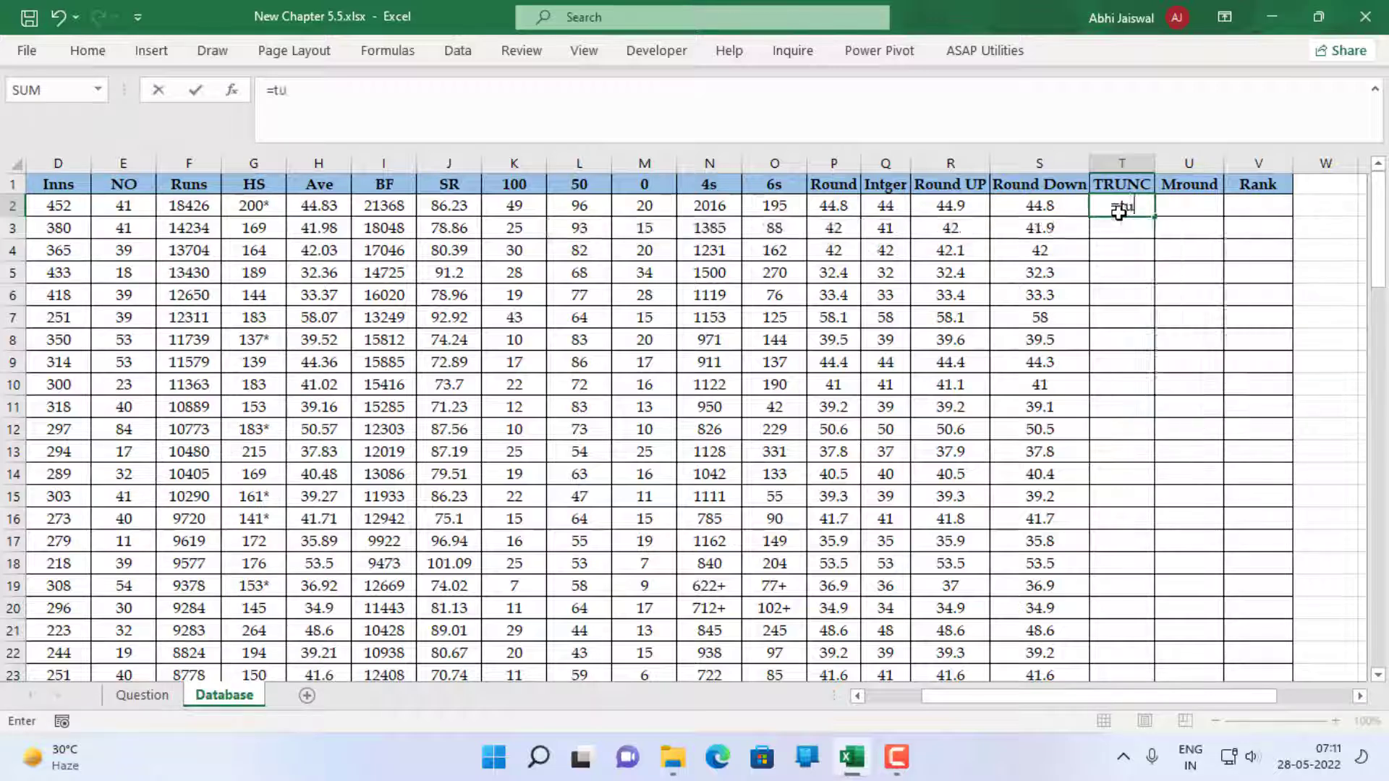
{"action": "key", "text": "BackSpace"}
{"action": "type", "text": "r"}
{"action": "key", "text": "Down"}
{"action": "key", "text": "Down"}
{"action": "key", "text": "Down"}
{"action": "key", "text": "Down"}
{"action": "key", "text": "Down"}
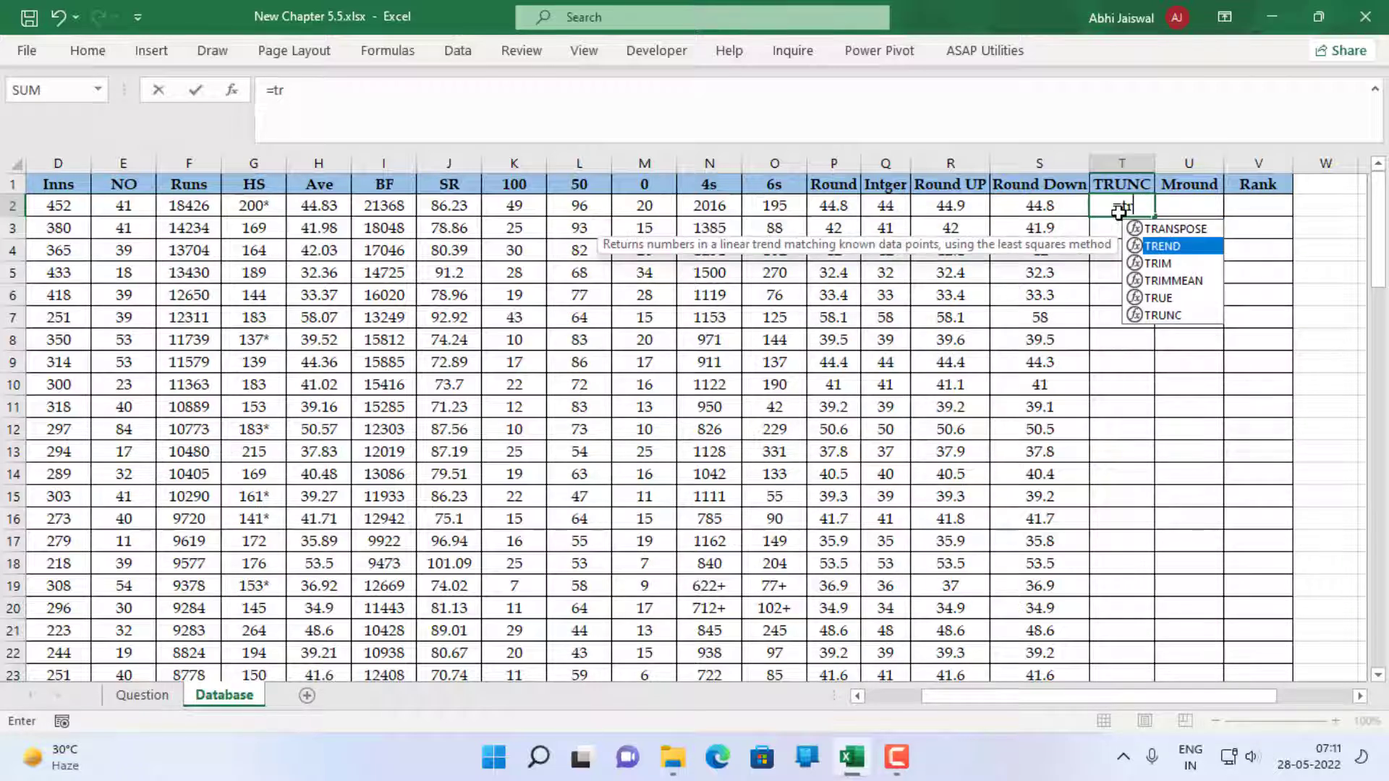
{"action": "key", "text": "Tab"}
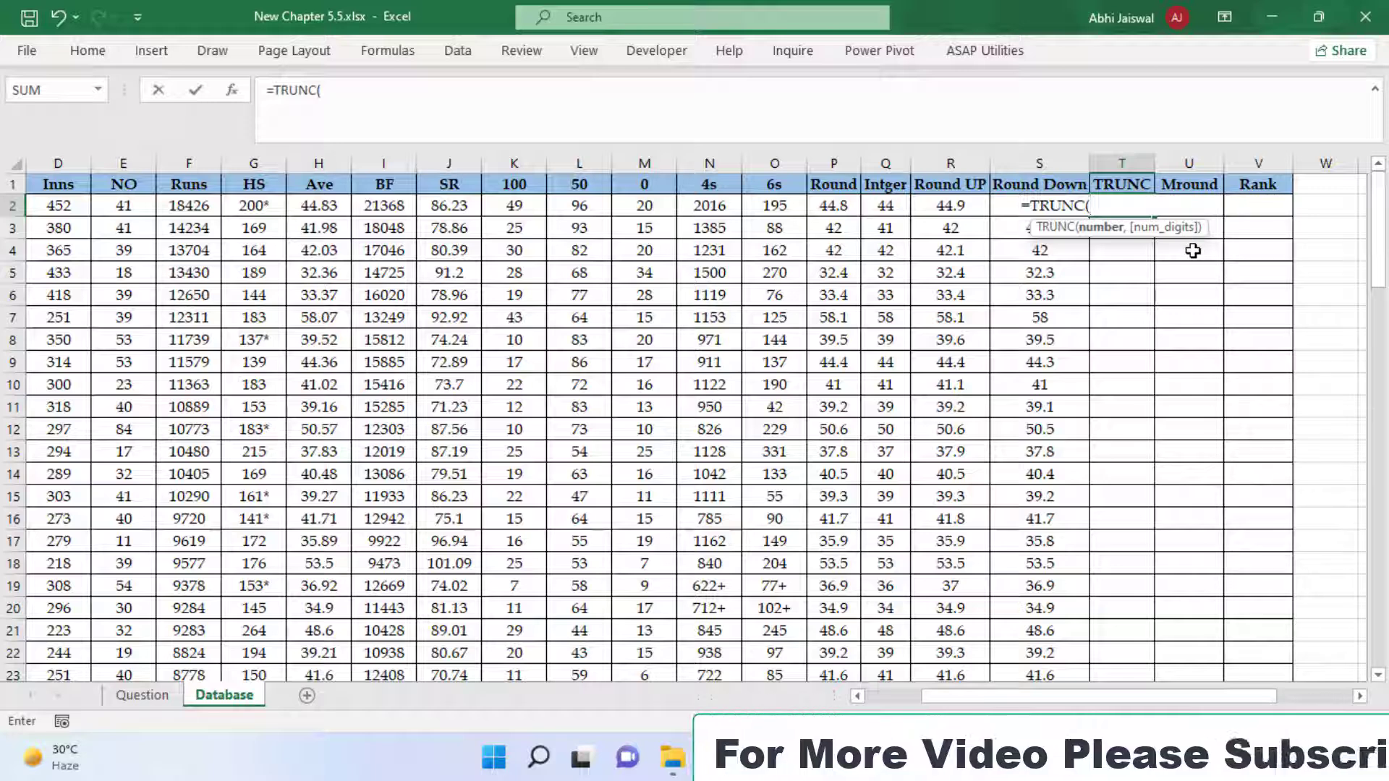
{"action": "left_click", "coordinate": [325, 205]}
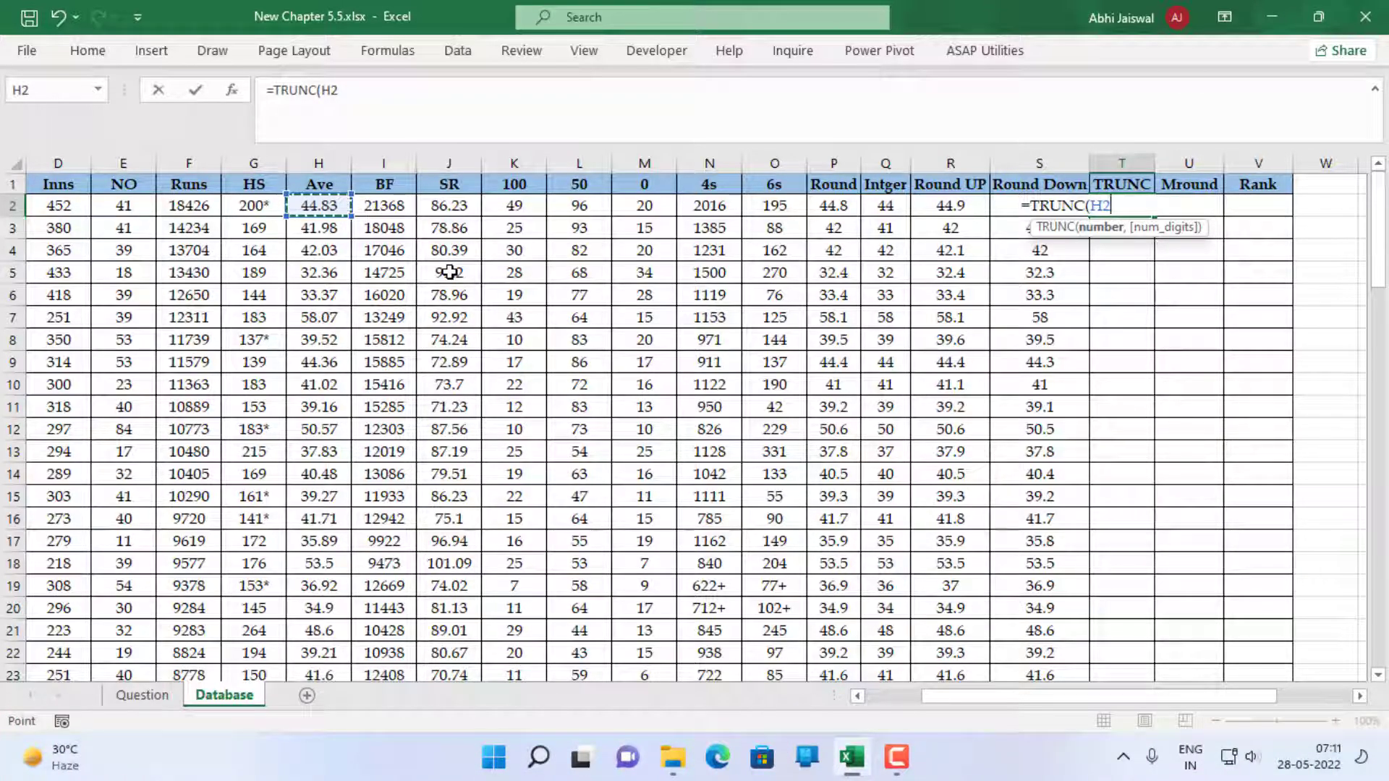
{"action": "key", "text": "Return"}
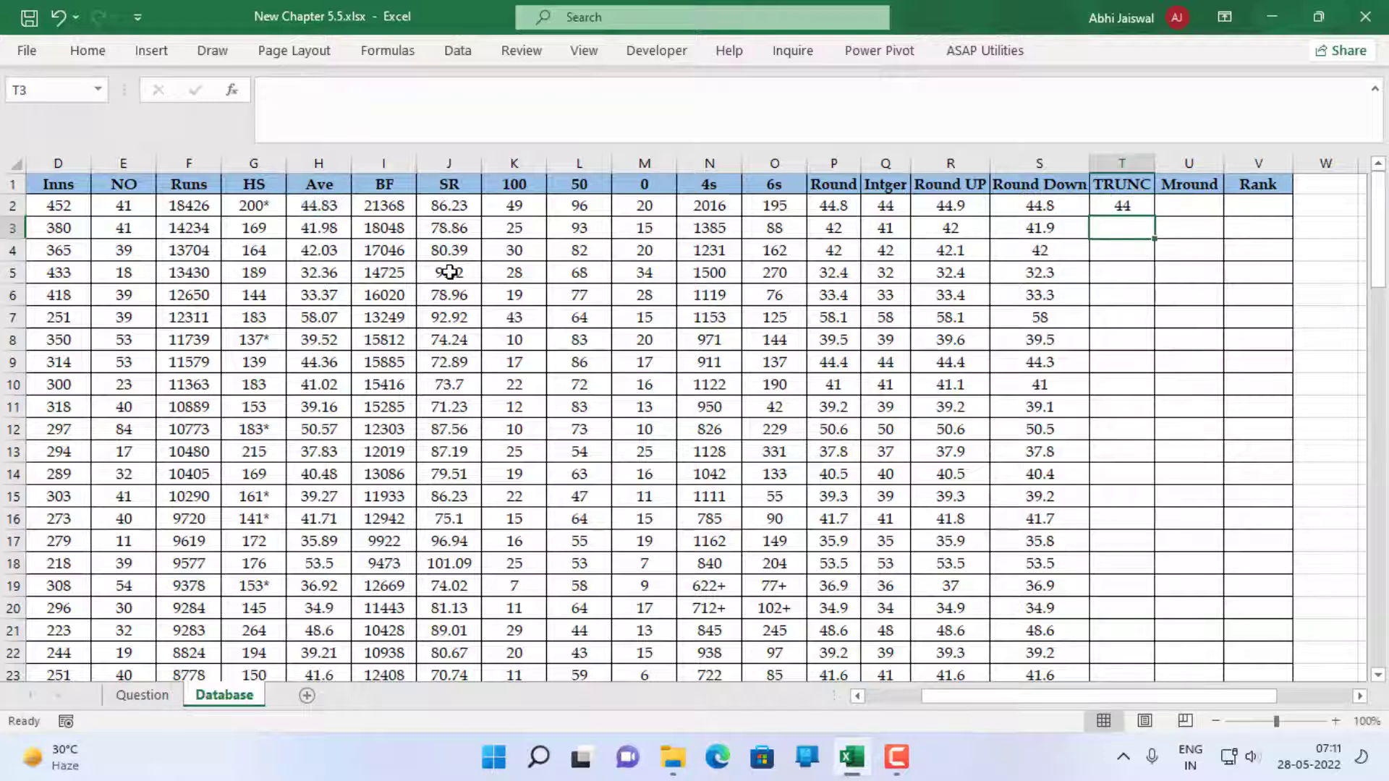
{"action": "type", "text": "=rou"}
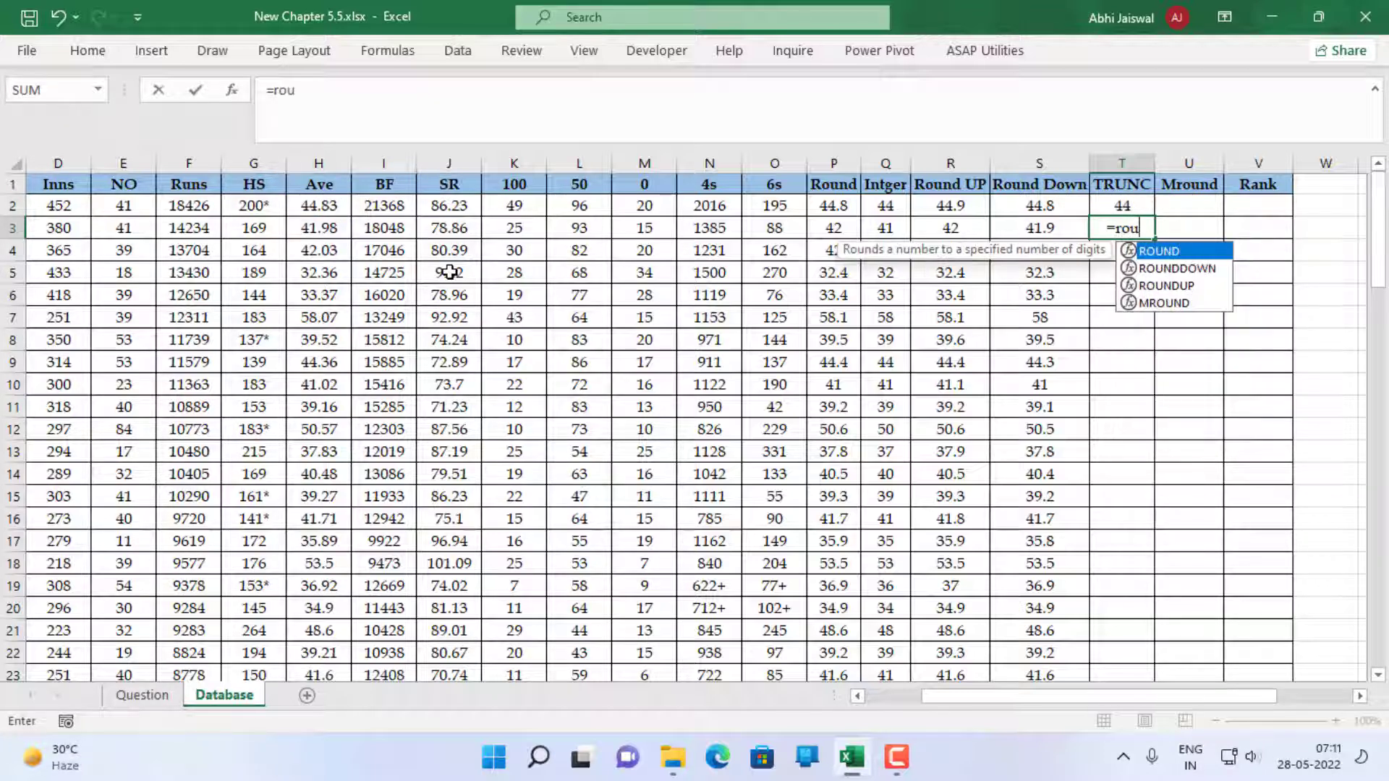
{"action": "key", "text": "Tab"}
{"action": "key", "text": "Left"}
{"action": "key", "text": "Left"}
{"action": "key", "text": "Left"}
{"action": "key", "text": "Left"}
{"action": "key", "text": "Left"}
{"action": "key", "text": "Left"}
{"action": "key", "text": "Left"}
{"action": "key", "text": "Left"}
{"action": "key", "text": "Left"}
{"action": "key", "text": "Left"}
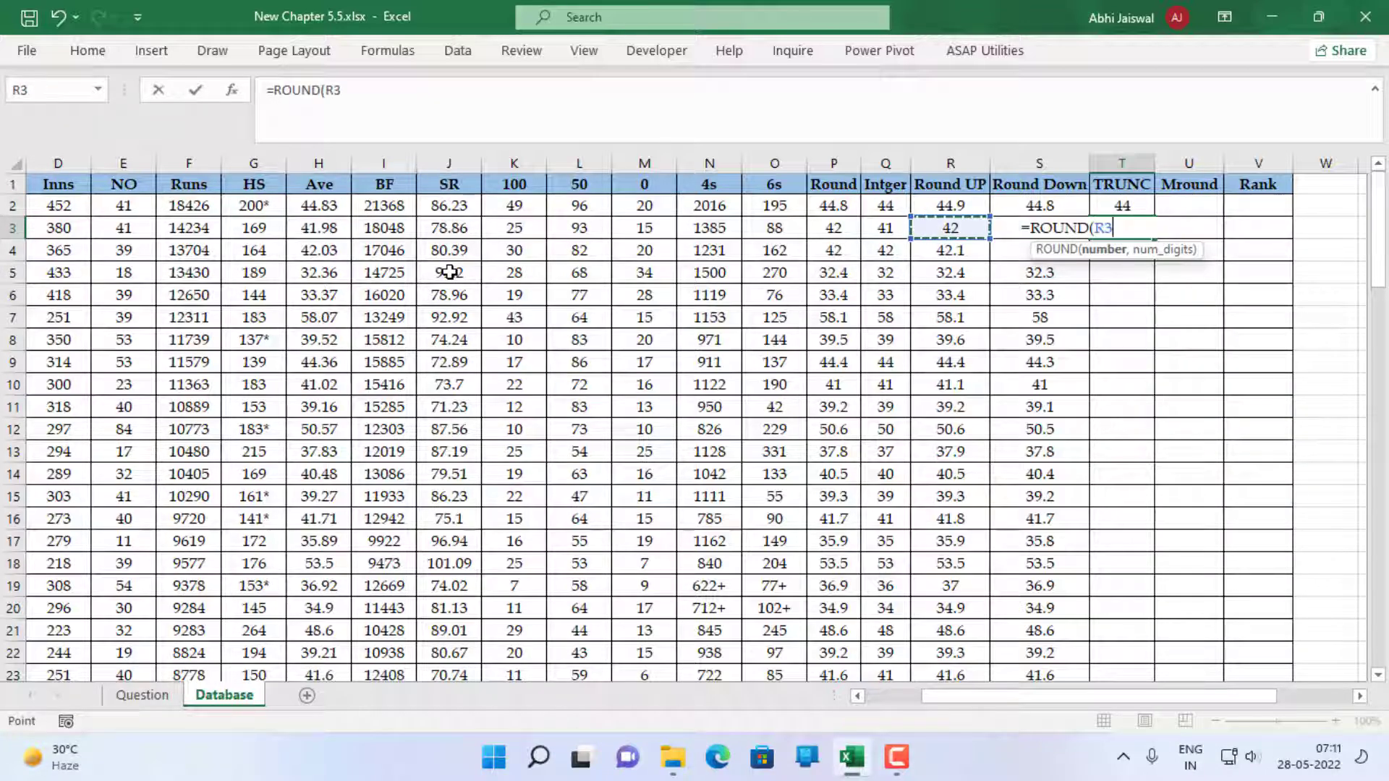
{"action": "key", "text": "Left"}
{"action": "key", "text": "Left"}
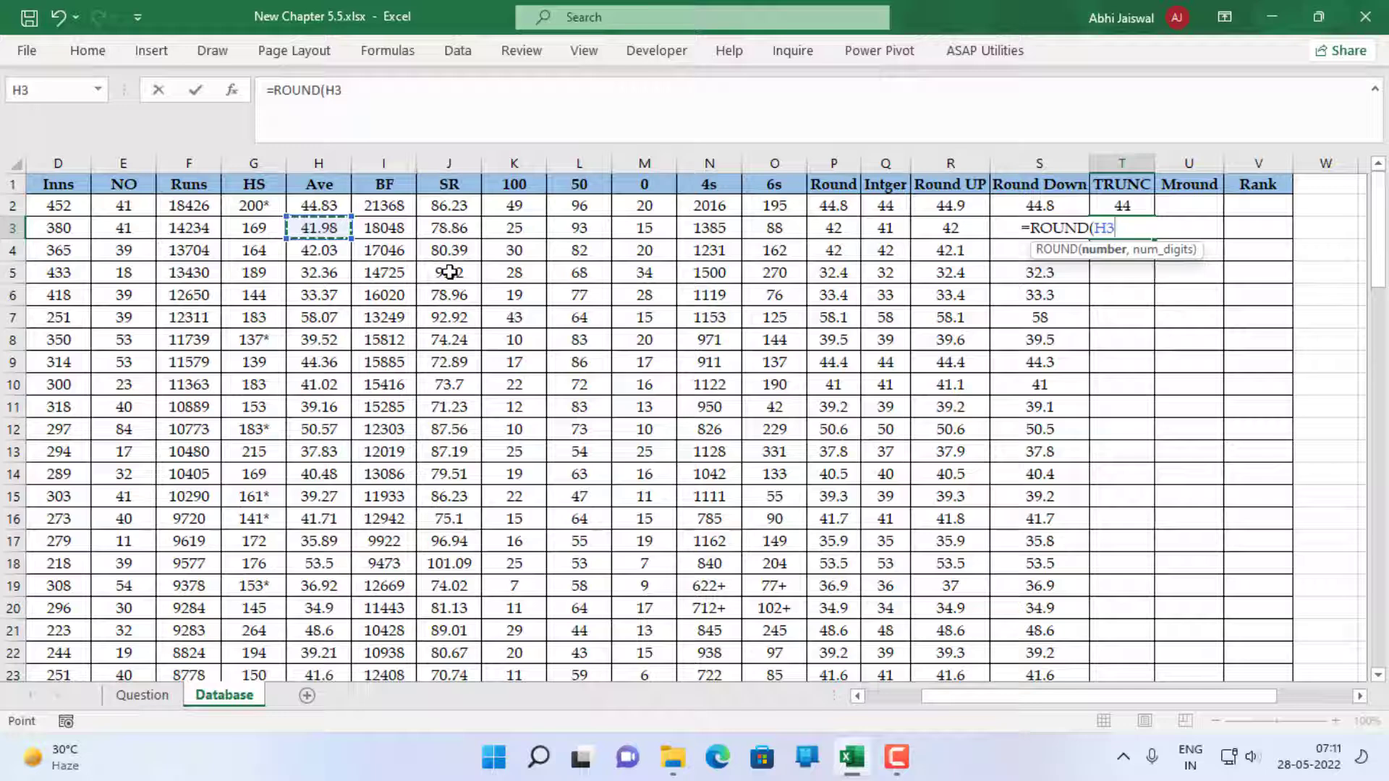
{"action": "key", "text": "Return"}
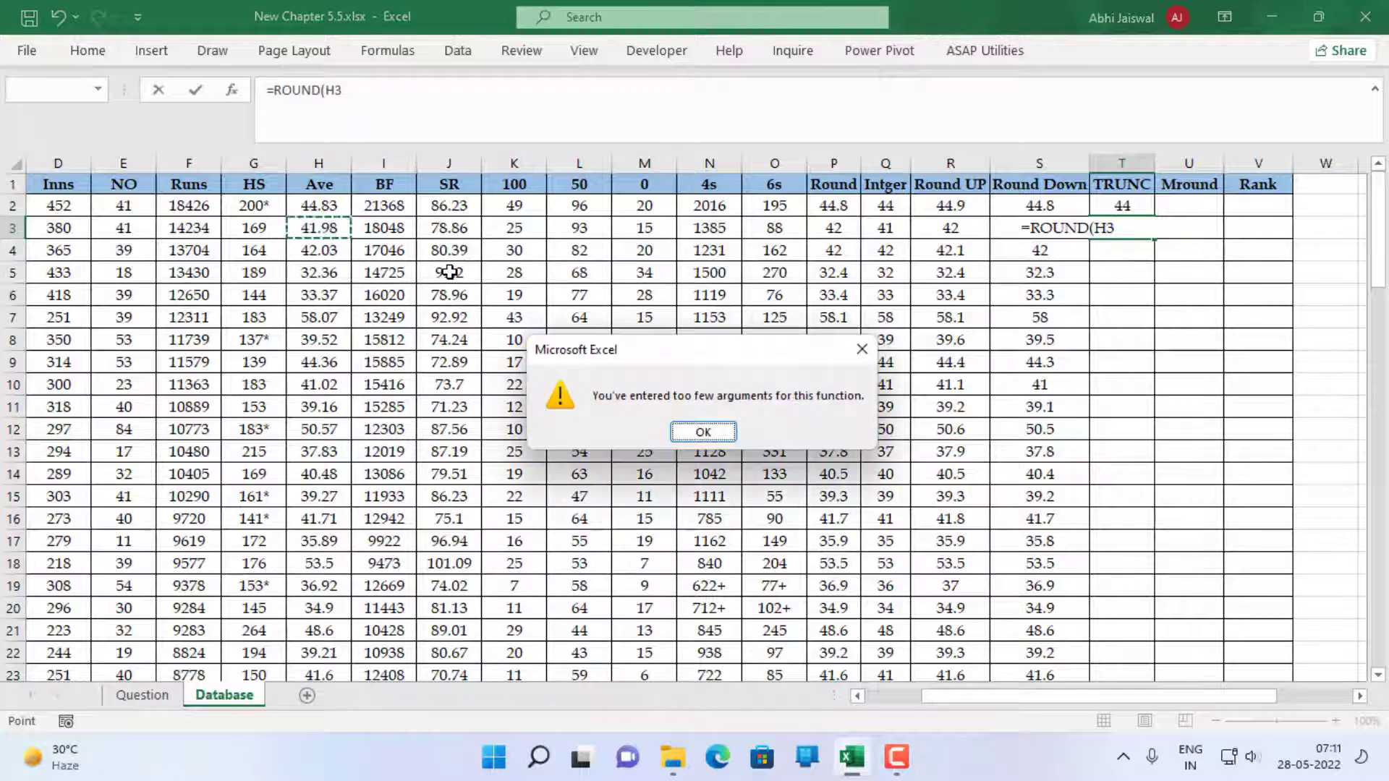
{"action": "key", "text": "Return"}
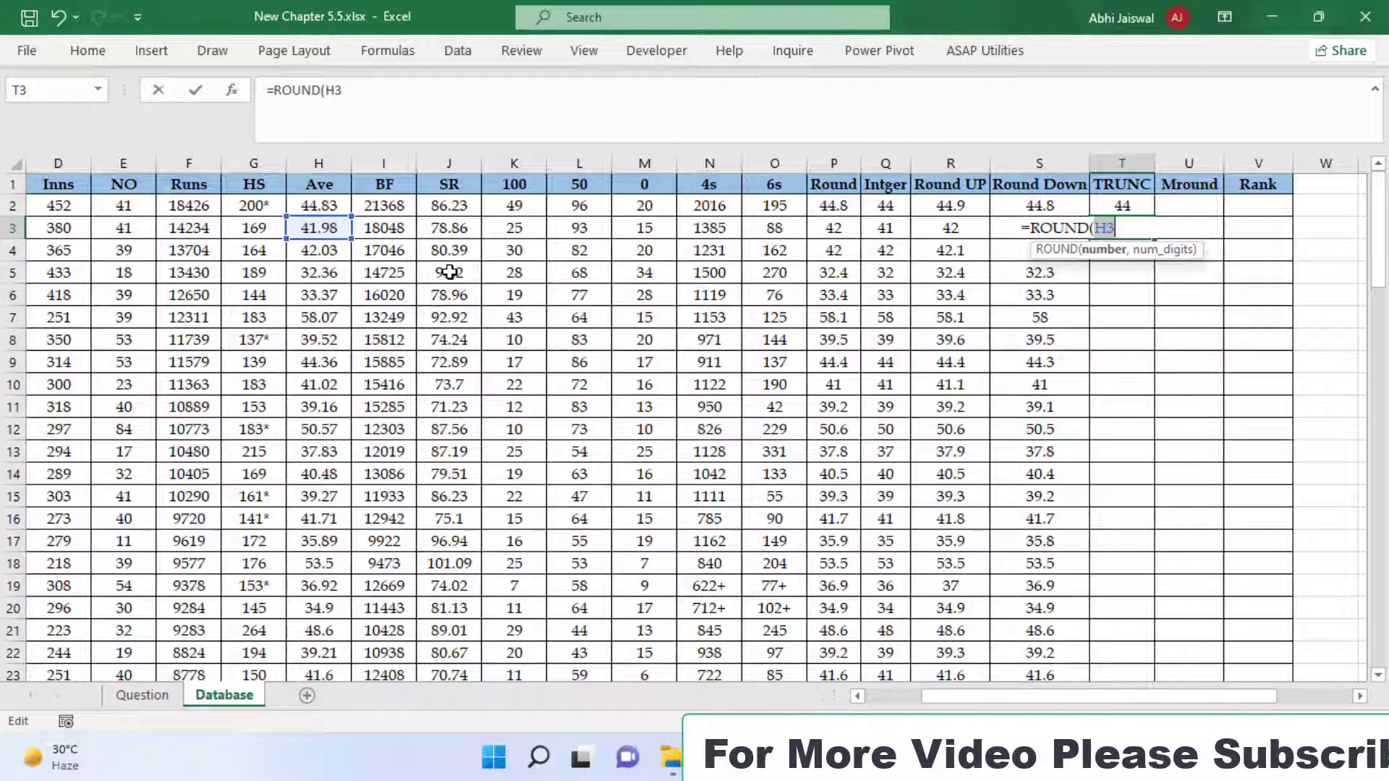
{"action": "key", "text": "Escape"}
Recommit the =TRUNC(H2) formula in T2 and fill it down the TRUNC column
{"action": "key", "text": "Up"}
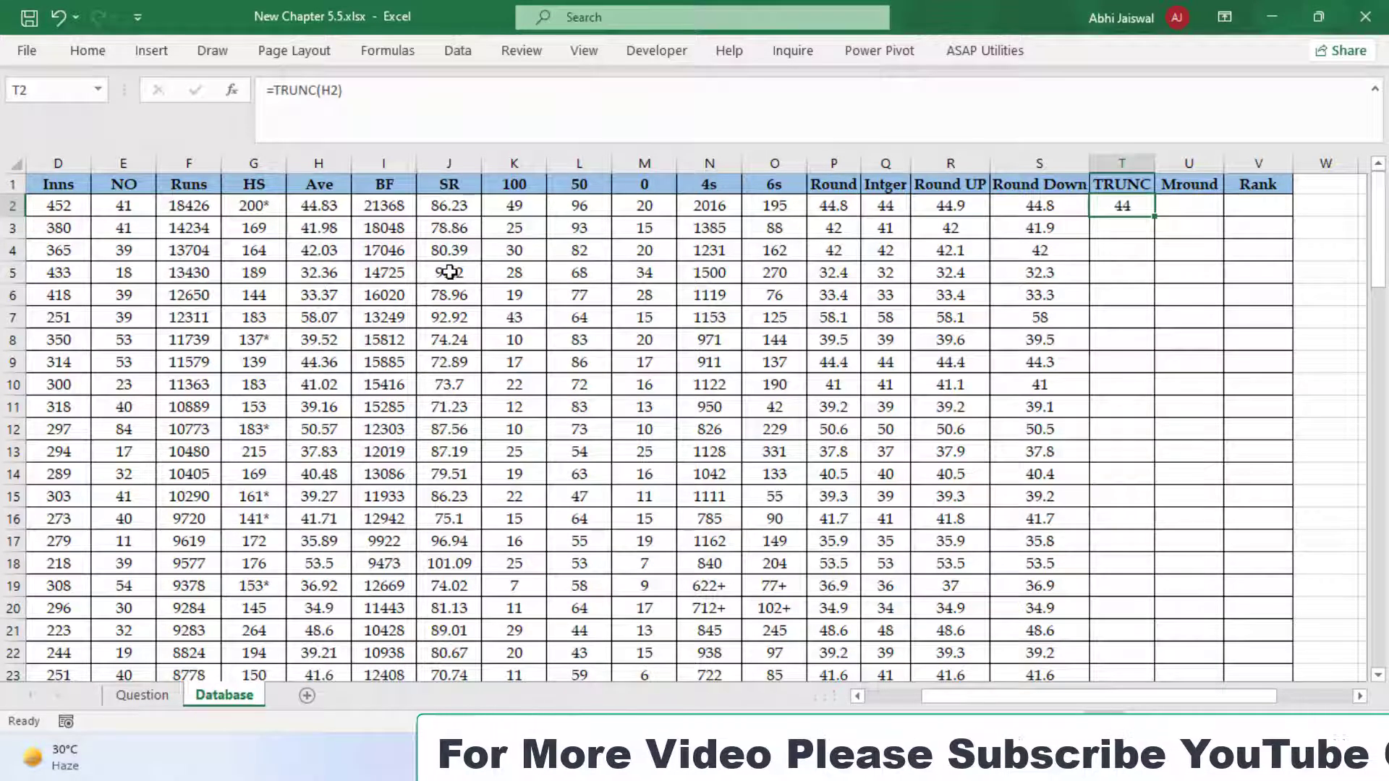
{"action": "key", "text": "F2"}
{"action": "key", "text": "BackSpace"}
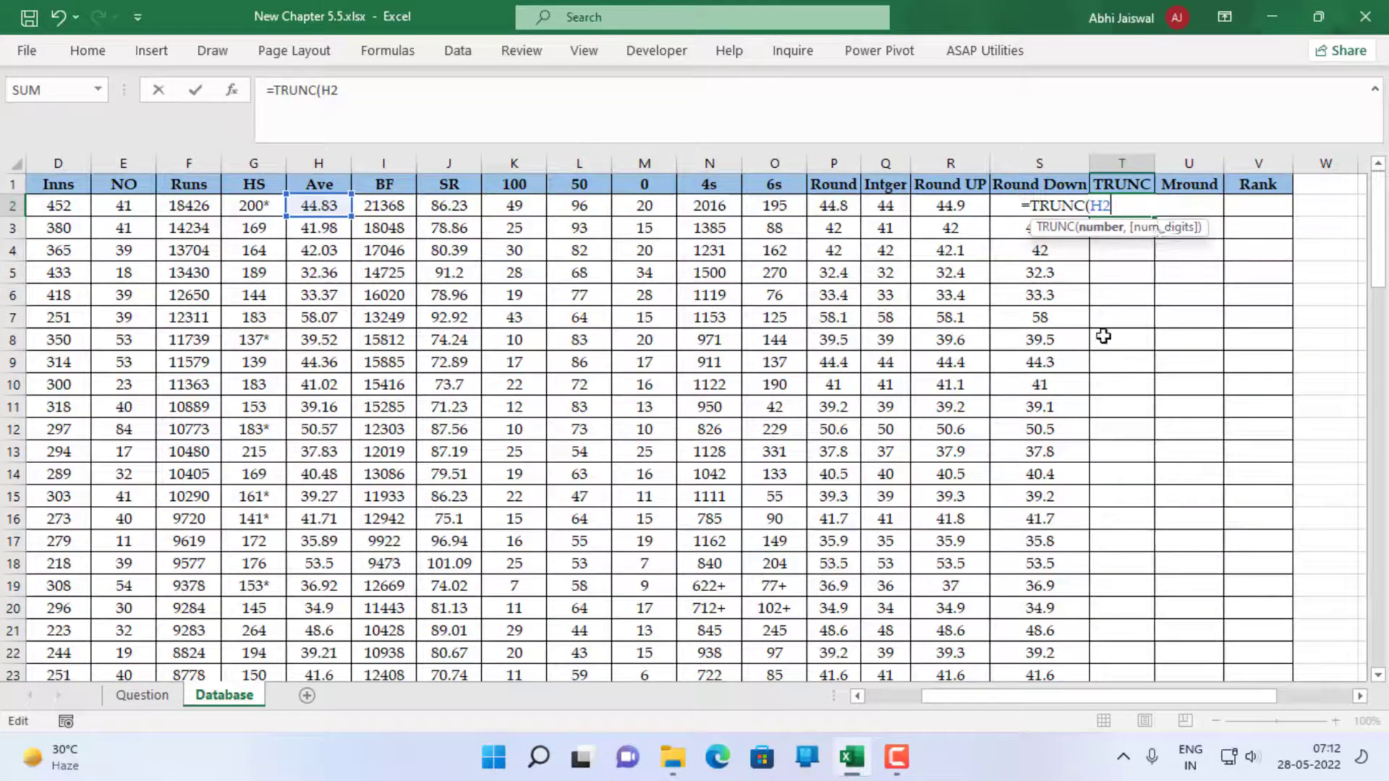
{"action": "key", "text": "ctrl+Return"}
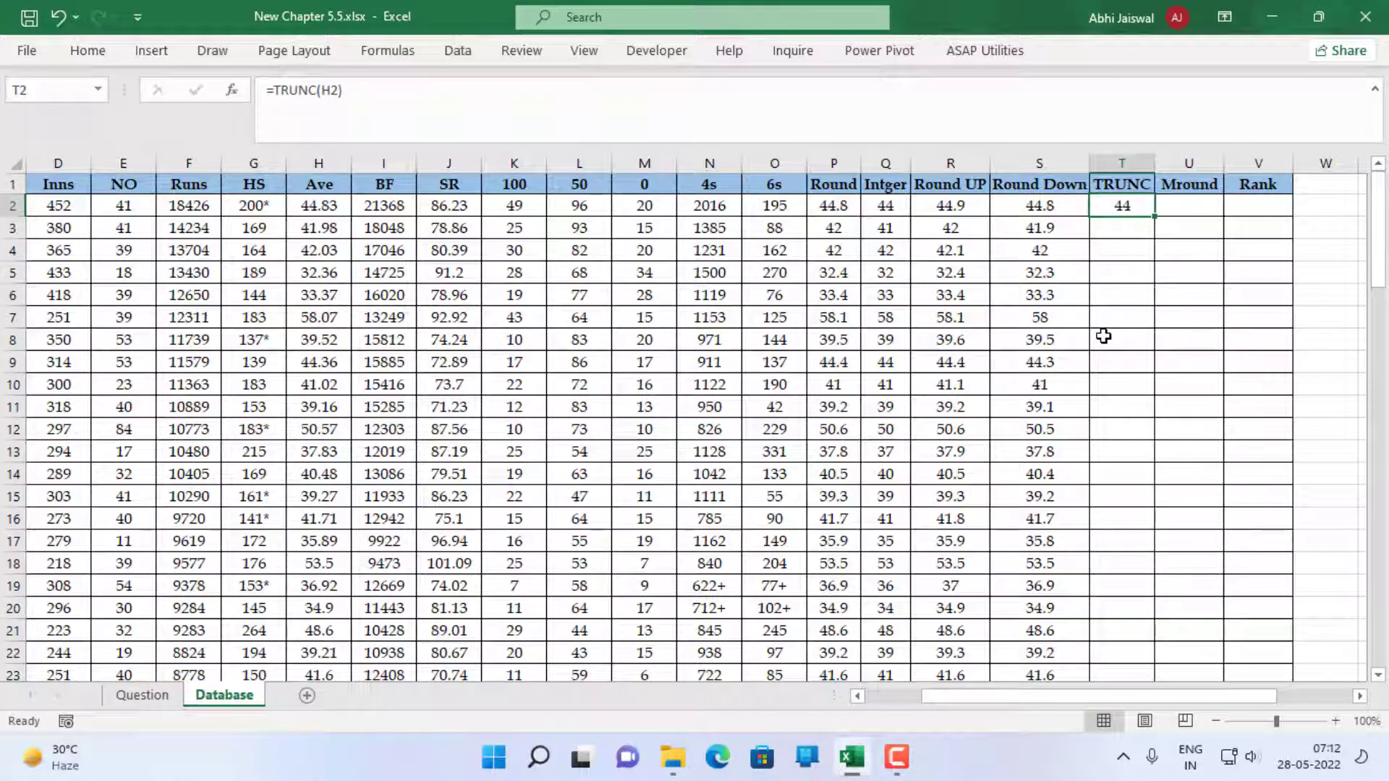
{"action": "double_click", "coordinate": [1157, 215]}
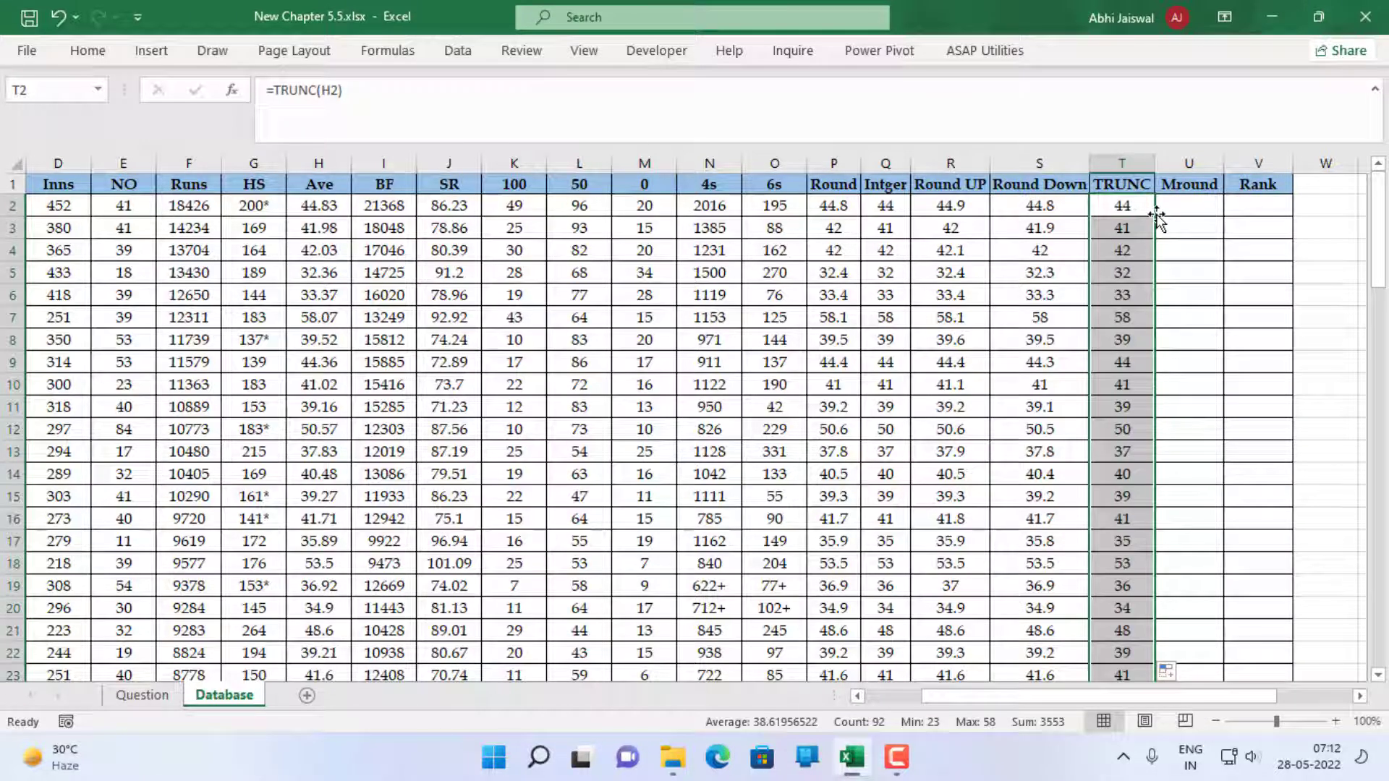
Enter =MROUND(H2,5) in U2 to round the average to the nearest multiple of 5, and fill it down the Mround column
{"action": "left_click", "coordinate": [1188, 207]}
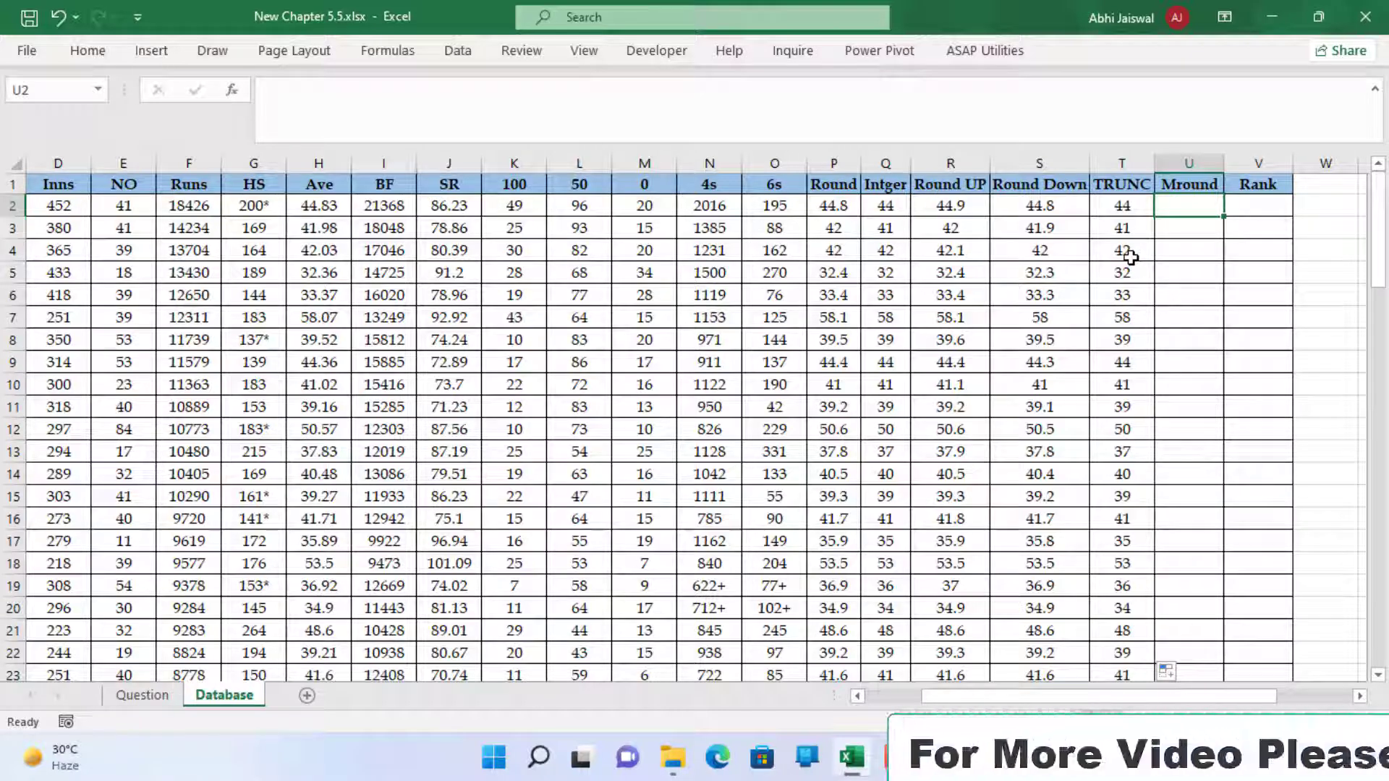
{"action": "type", "text": "=mr"}
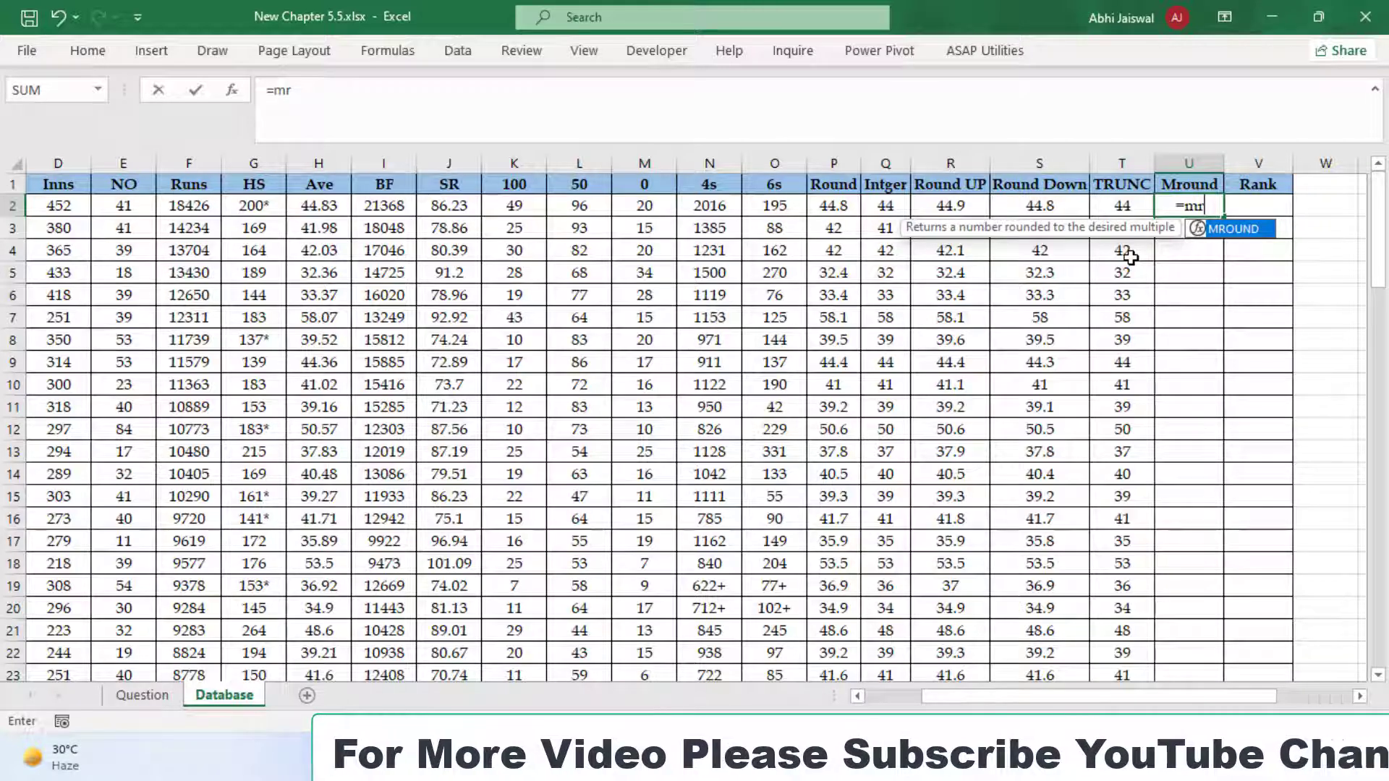
{"action": "key", "text": "Tab"}
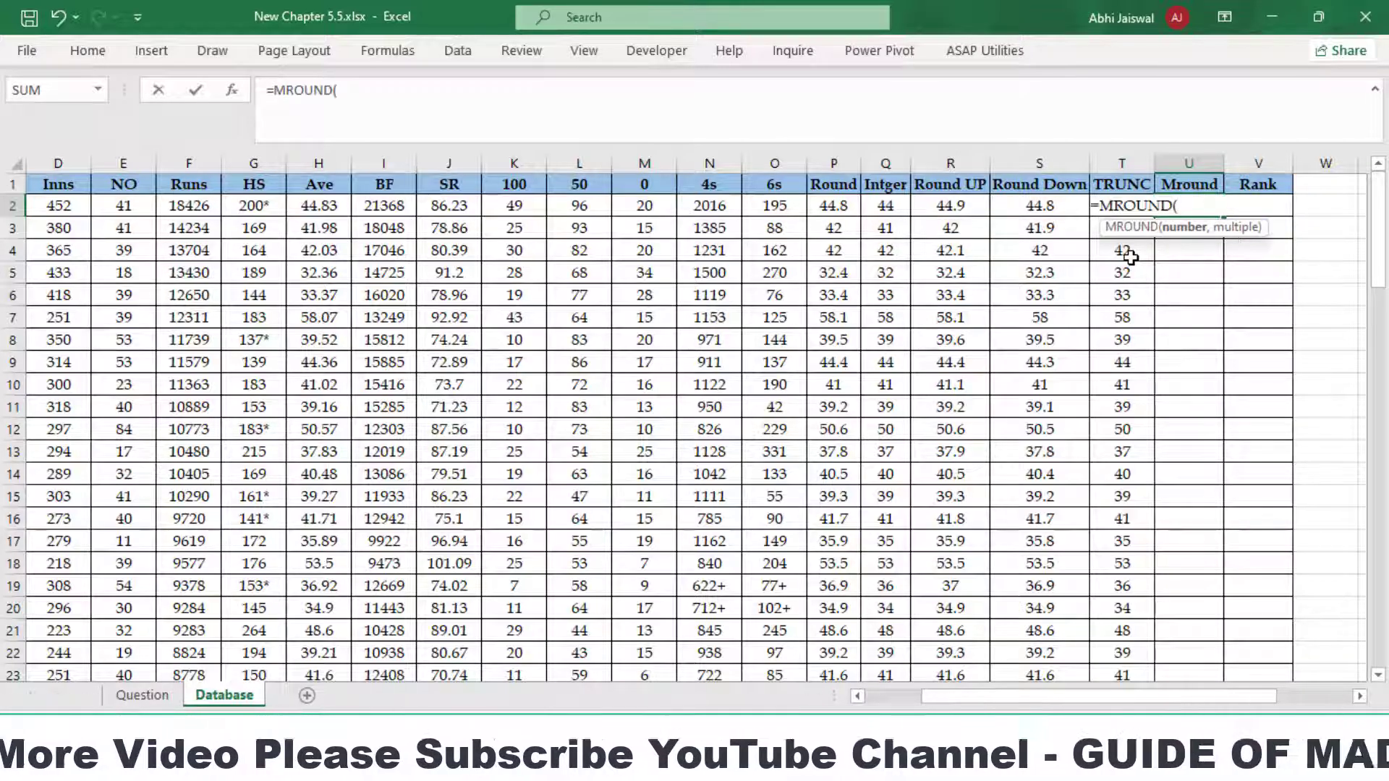
{"action": "key", "text": "Left"}
{"action": "key", "text": "Left"}
{"action": "key", "text": "Left"}
{"action": "key", "text": "Left"}
{"action": "key", "text": "Left"}
{"action": "key", "text": "Left"}
{"action": "key", "text": "Left"}
{"action": "key", "text": "Left"}
{"action": "key", "text": "Left"}
{"action": "key", "text": "Left"}
{"action": "key", "text": "Left"}
{"action": "key", "text": "Left"}
{"action": "key", "text": "Left"}
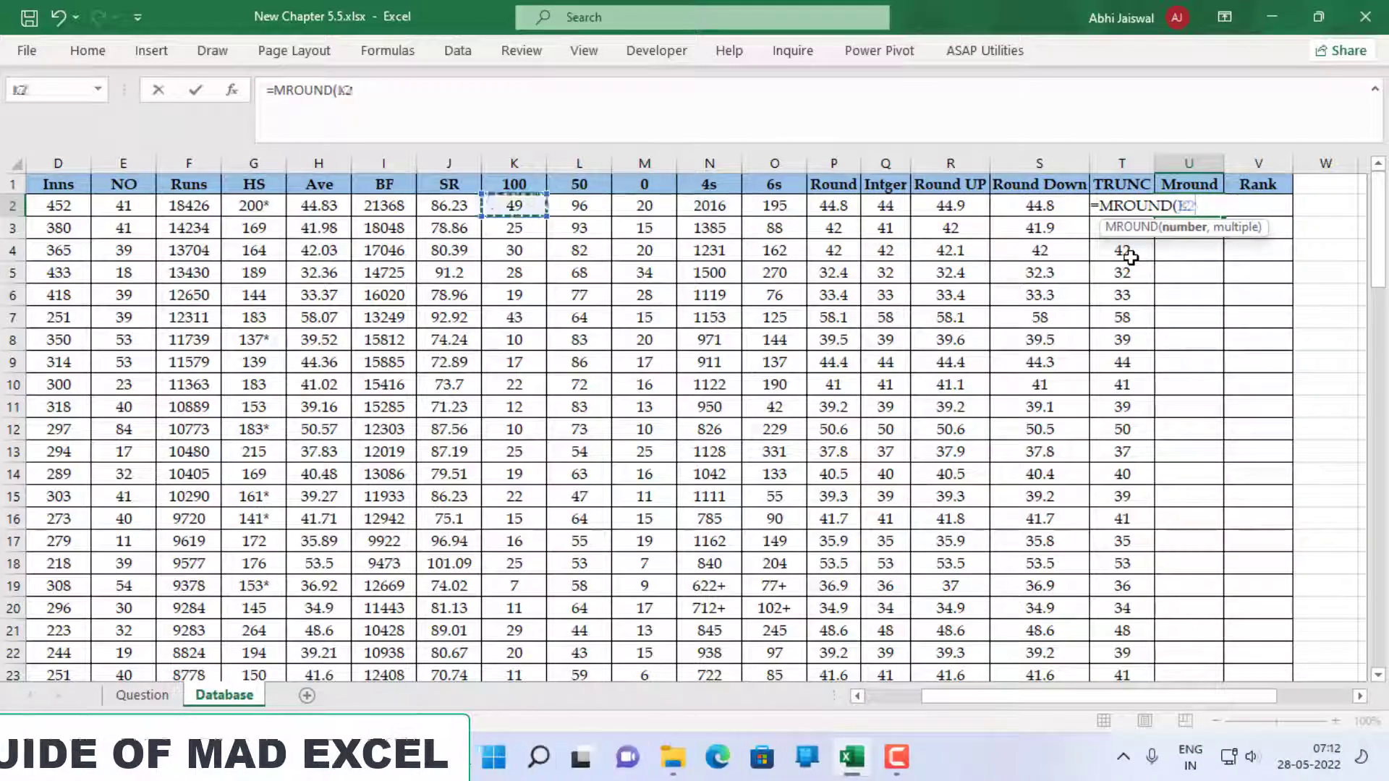
{"action": "type", "text": ",5"}
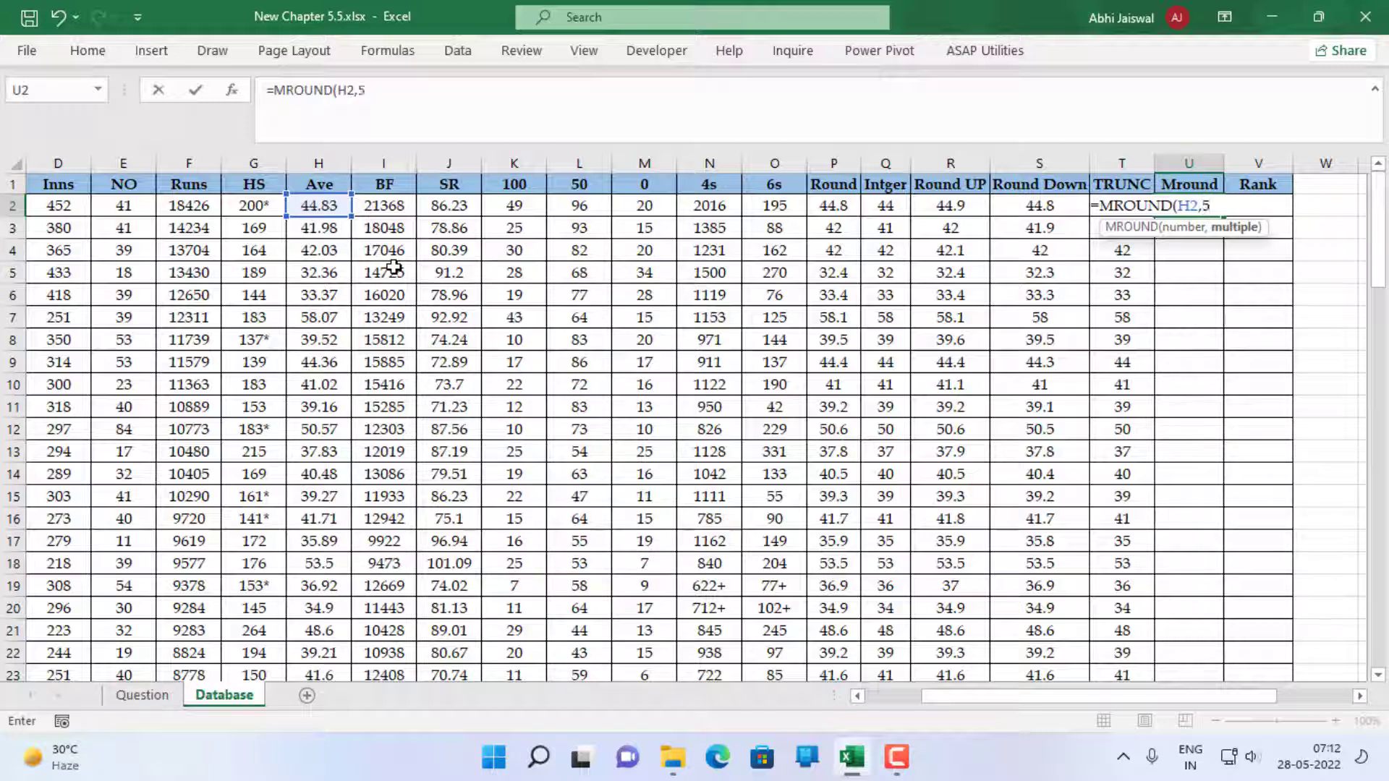
{"action": "key", "text": "ctrl+Return"}
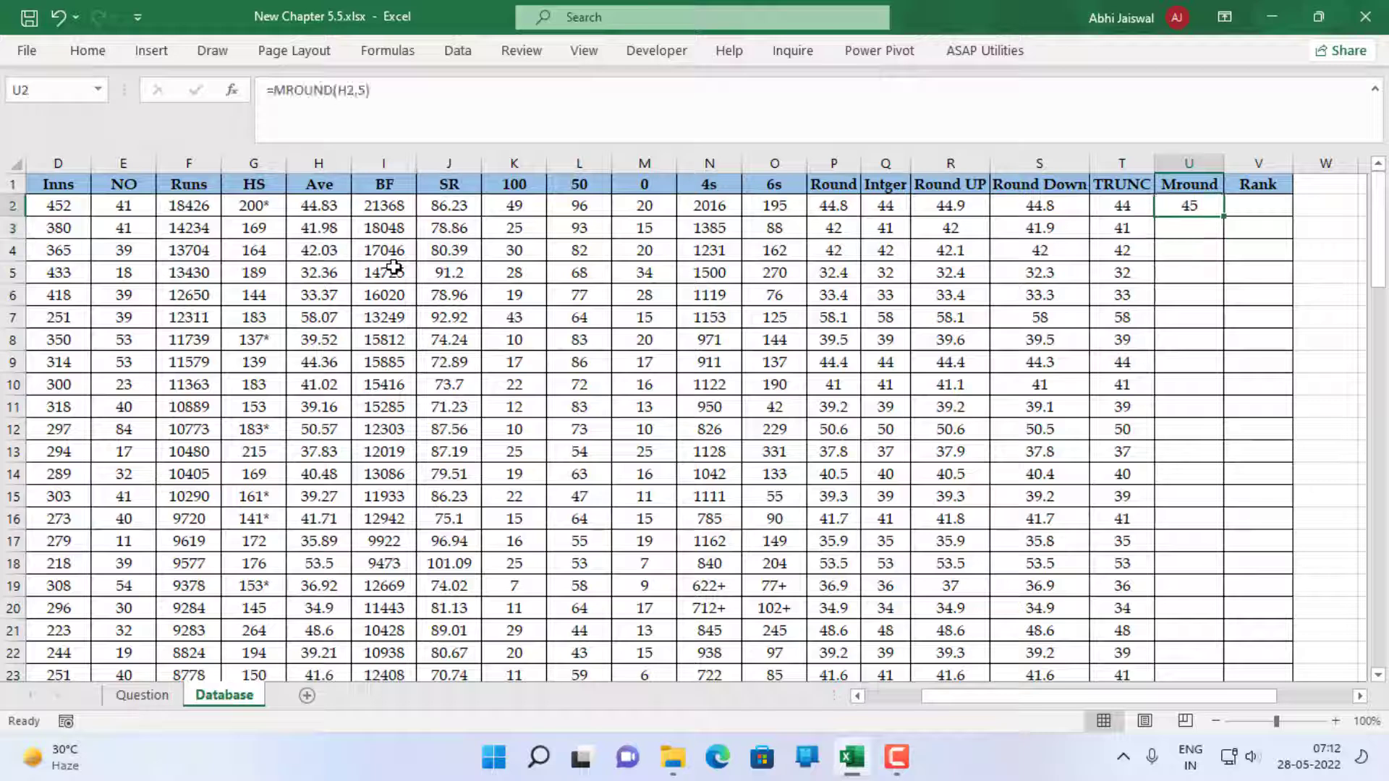
{"action": "double_click", "coordinate": [1224, 216]}
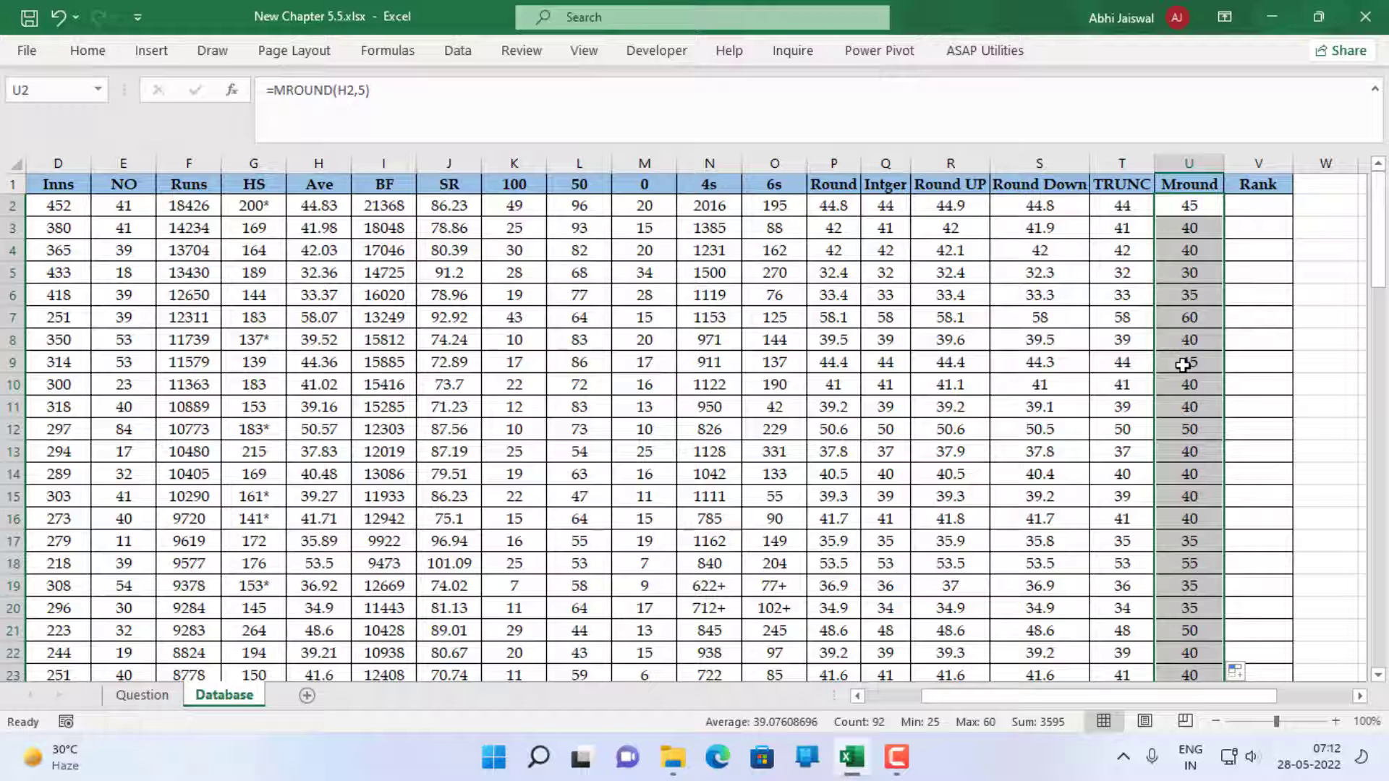
{"action": "left_click", "coordinate": [1259, 210]}
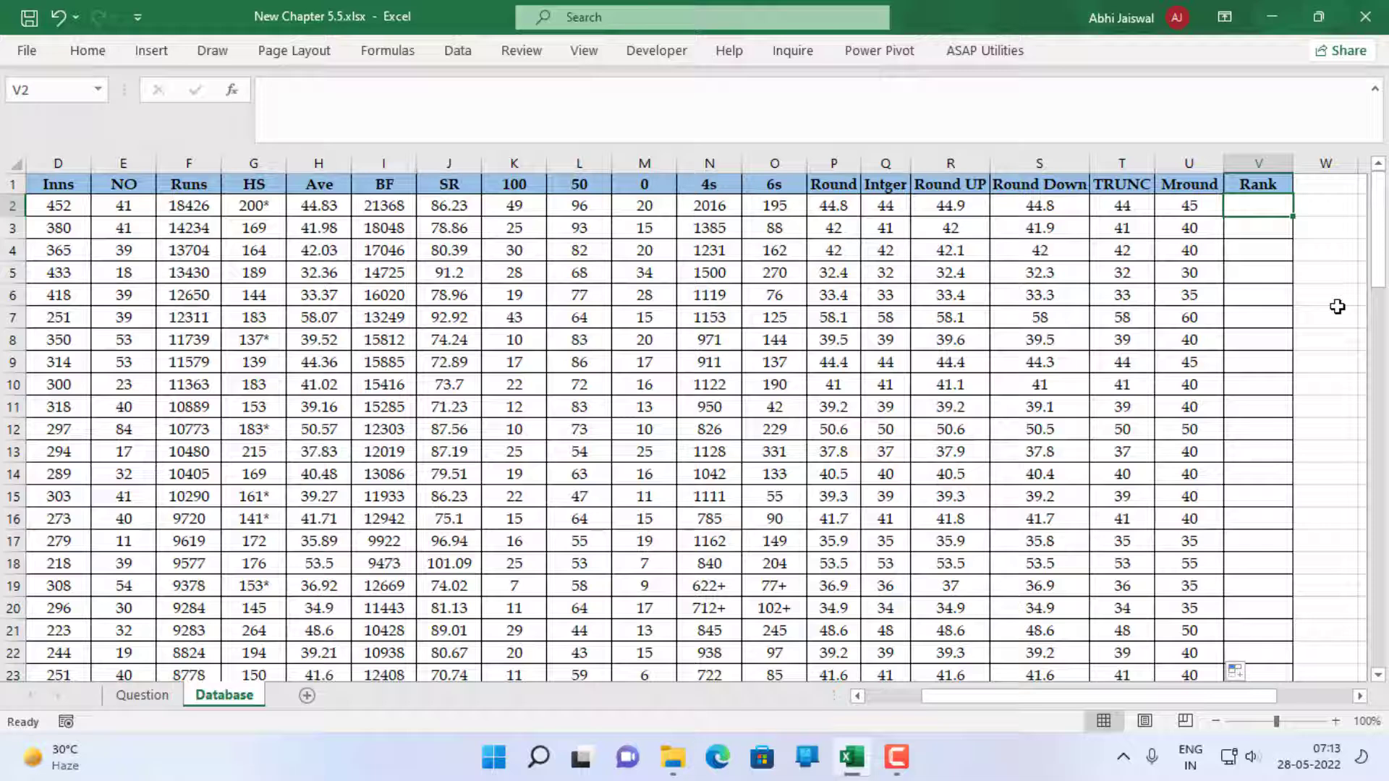
{"action": "type", "text": "=ra"}
{"action": "key", "text": "Right"}
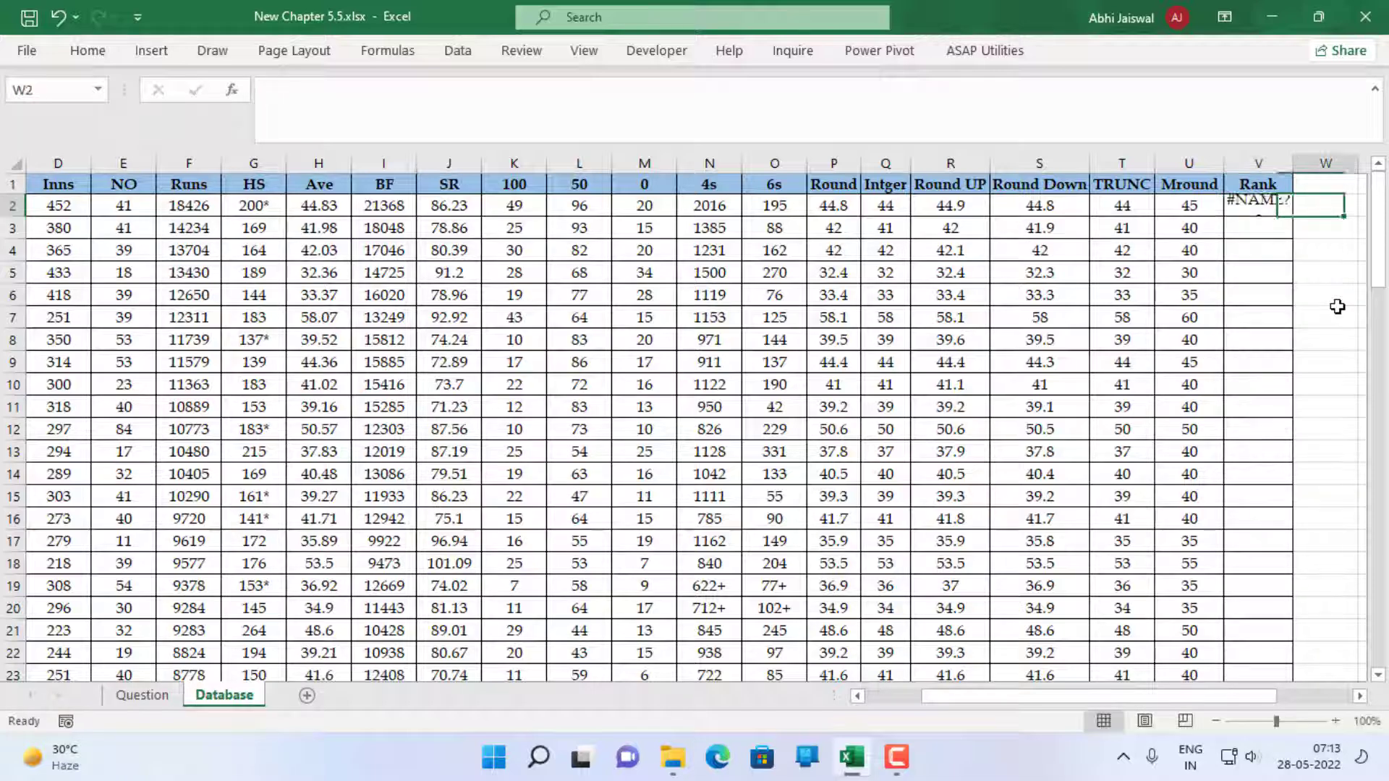
{"action": "key", "text": "BackSpace"}
{"action": "key", "text": "Left"}
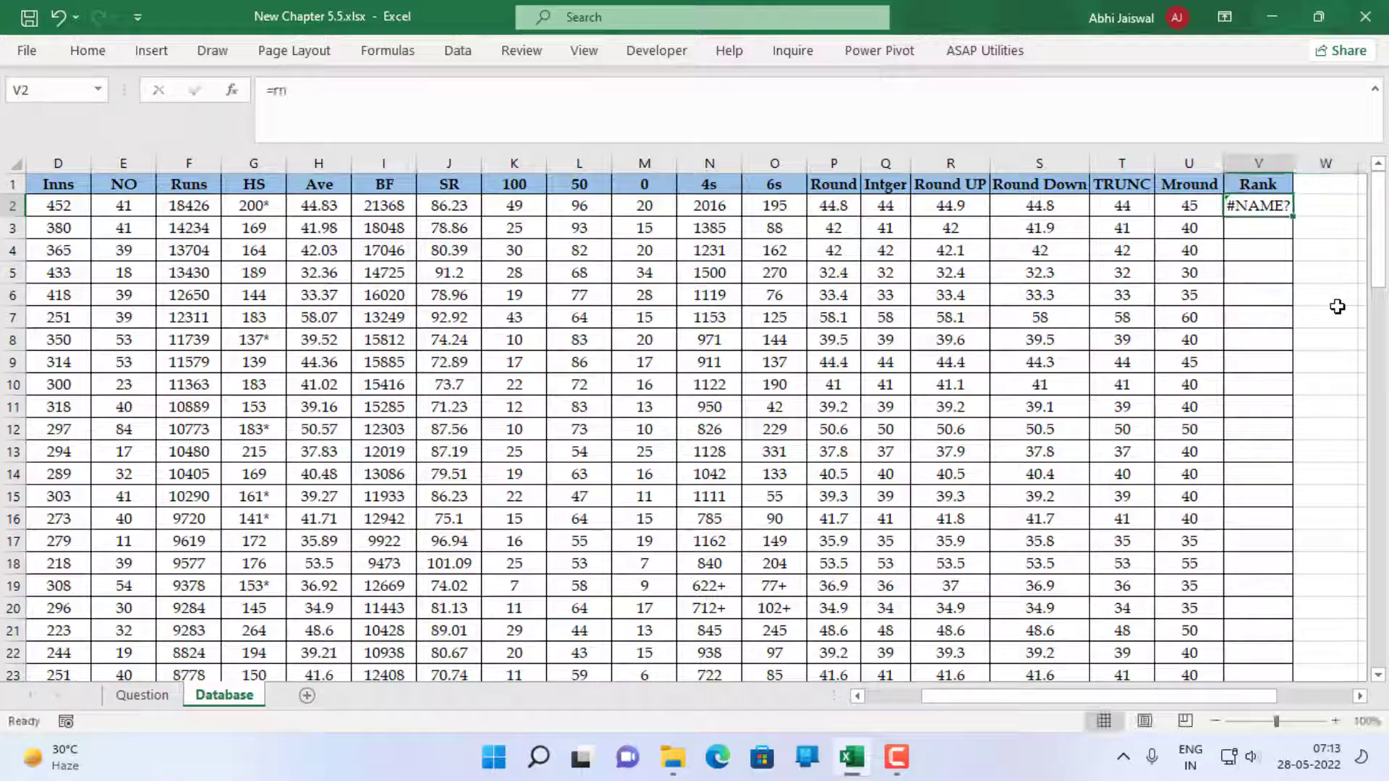
Begin a RANK formula in V2 with the strike rate in J2 as the number to rank
{"action": "type", "text": "=rand"}
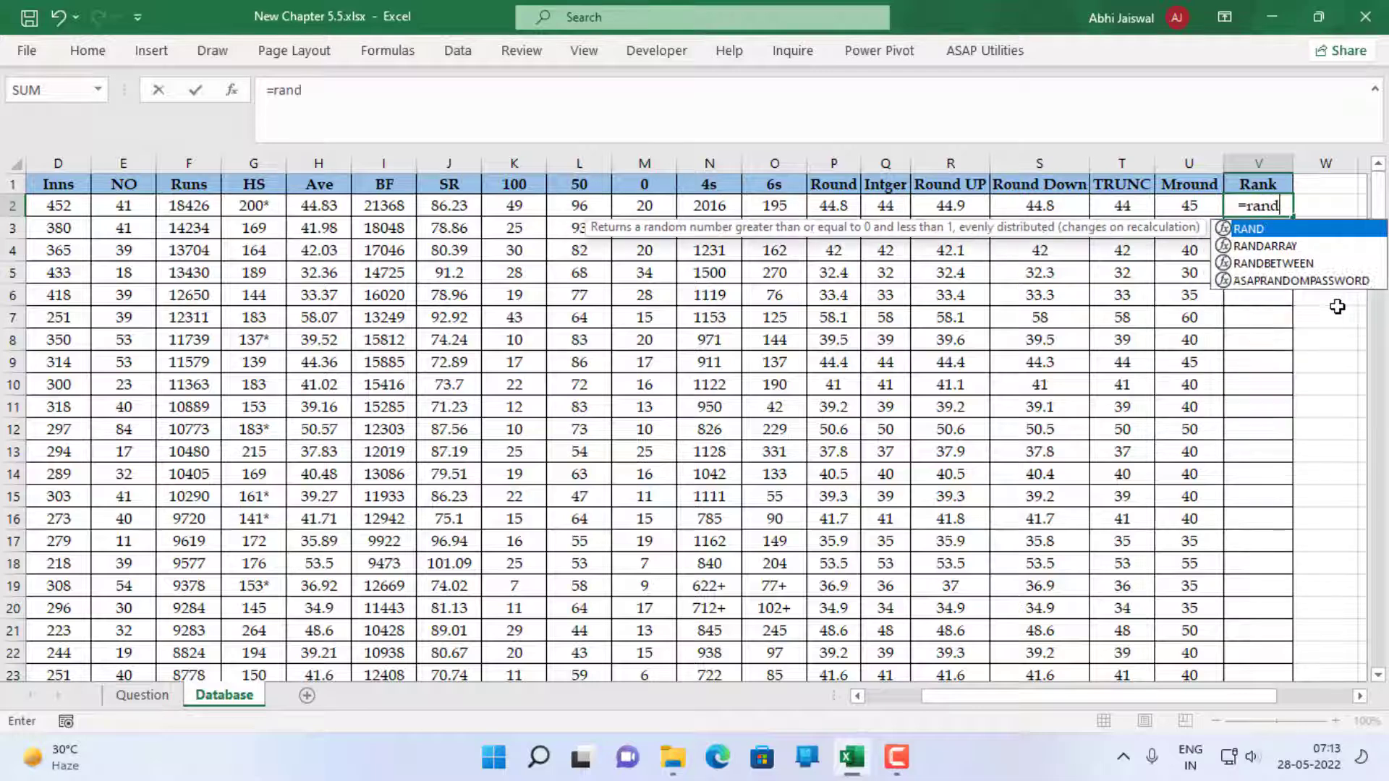
{"action": "key", "text": "BackSpace"}
{"action": "type", "text": "k"}
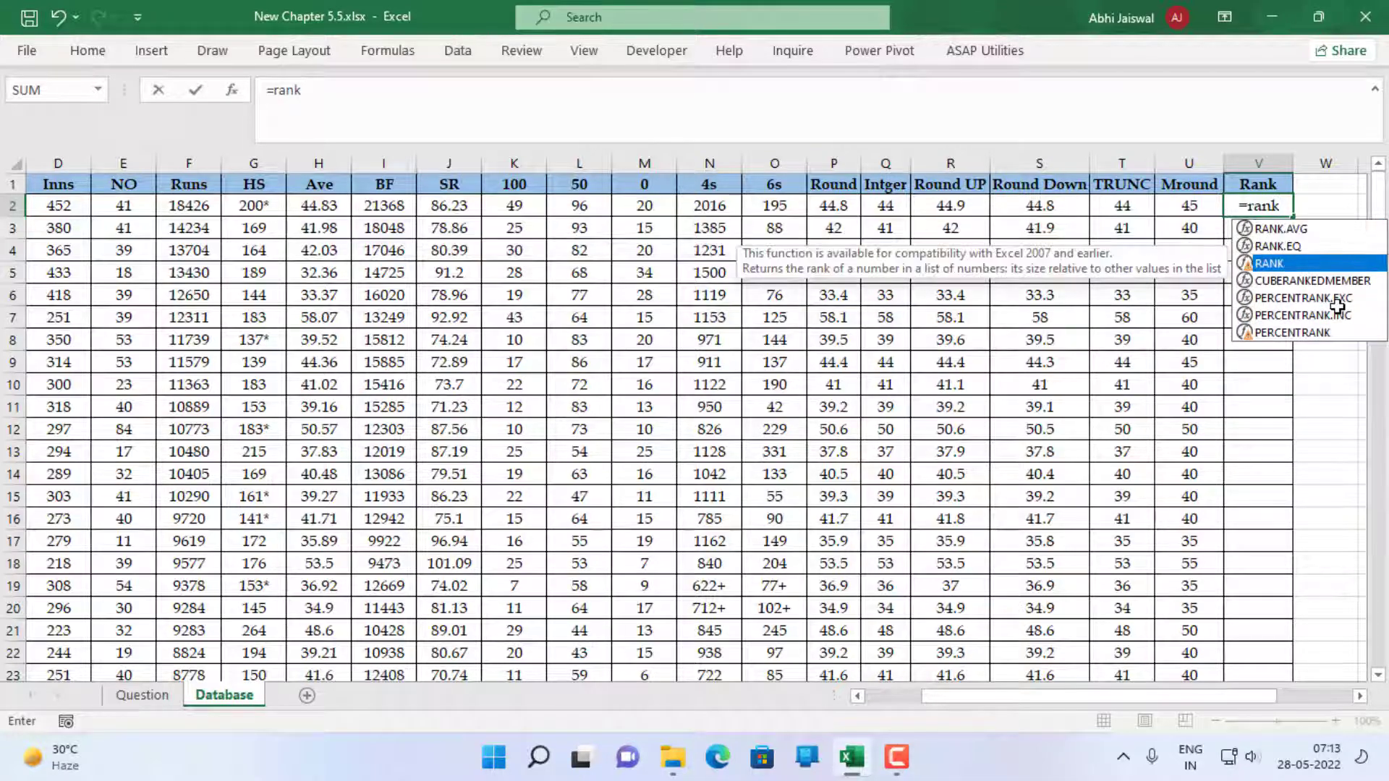
{"action": "key", "text": "Tab"}
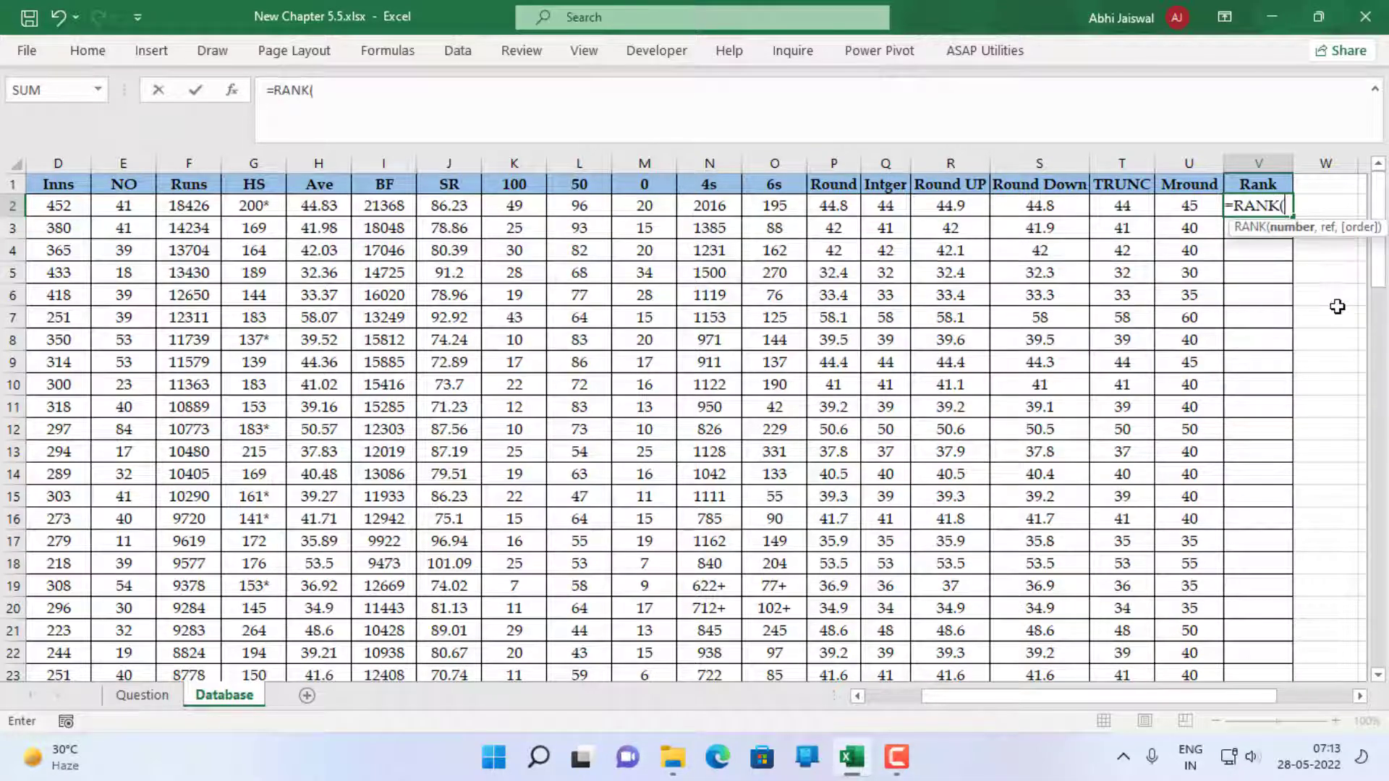
{"action": "key", "text": "Left"}
{"action": "key", "text": "Left"}
{"action": "key", "text": "Left"}
{"action": "key", "text": "Left"}
{"action": "key", "text": "Left"}
{"action": "key", "text": "Left"}
{"action": "key", "text": "Left"}
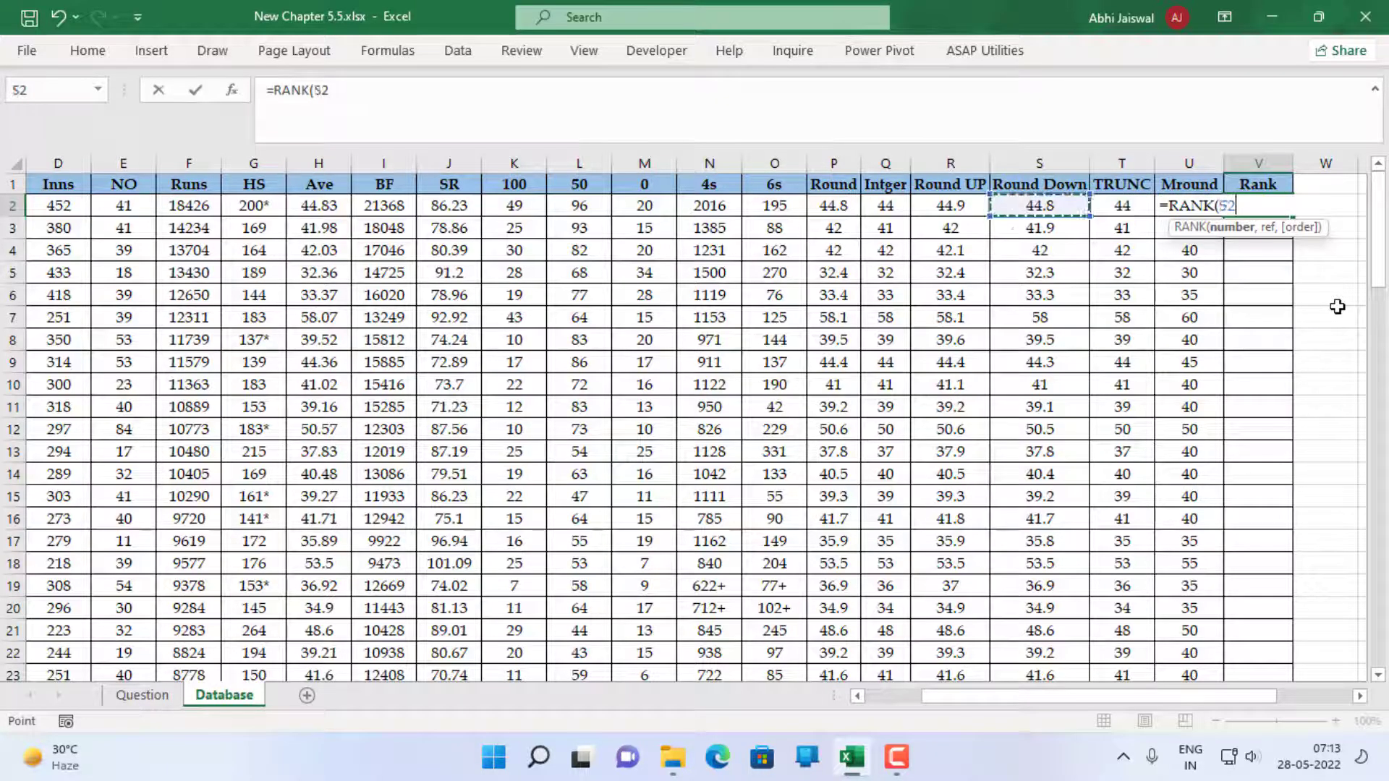
{"action": "key", "text": "Left"}
{"action": "key", "text": "Left"}
{"action": "key", "text": "Left"}
{"action": "key", "text": "Left"}
{"action": "key", "text": "Left"}
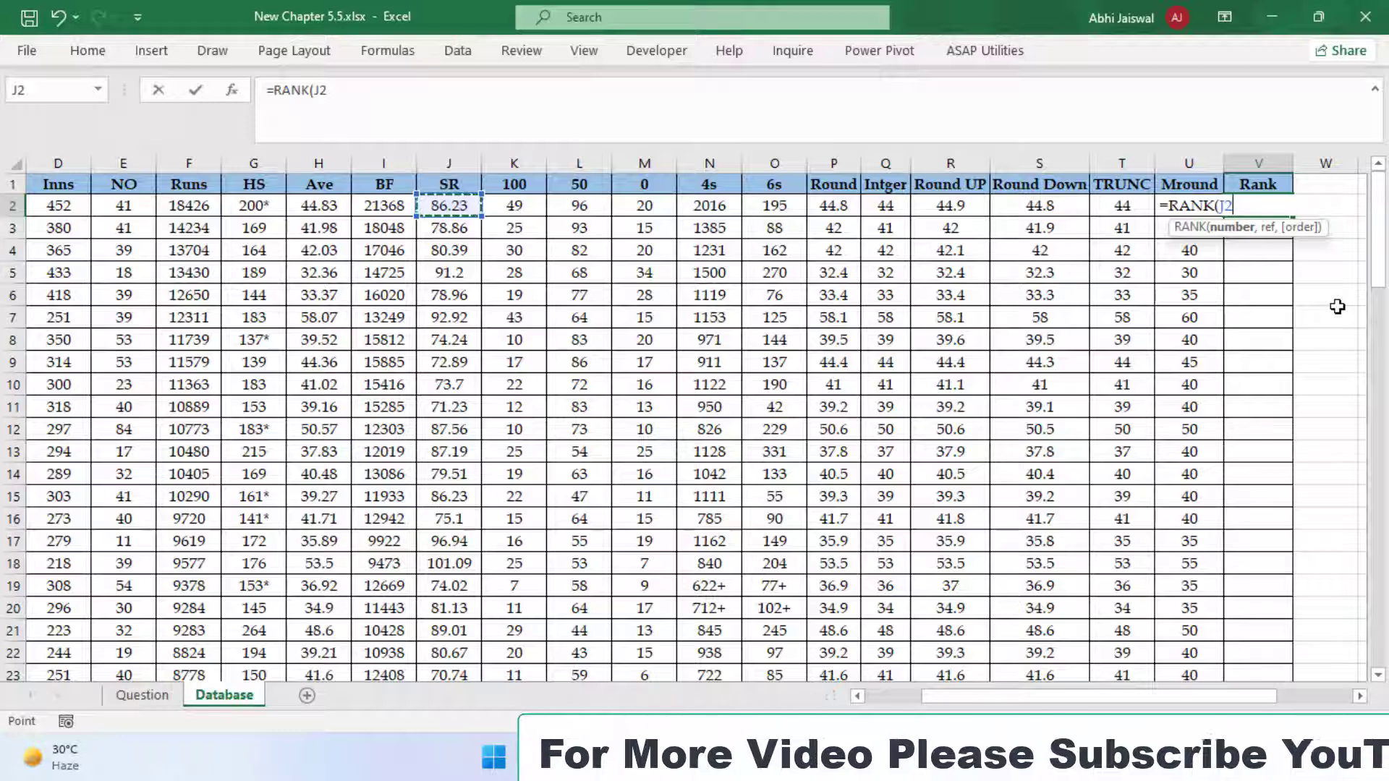
{"action": "type", "text": ","}
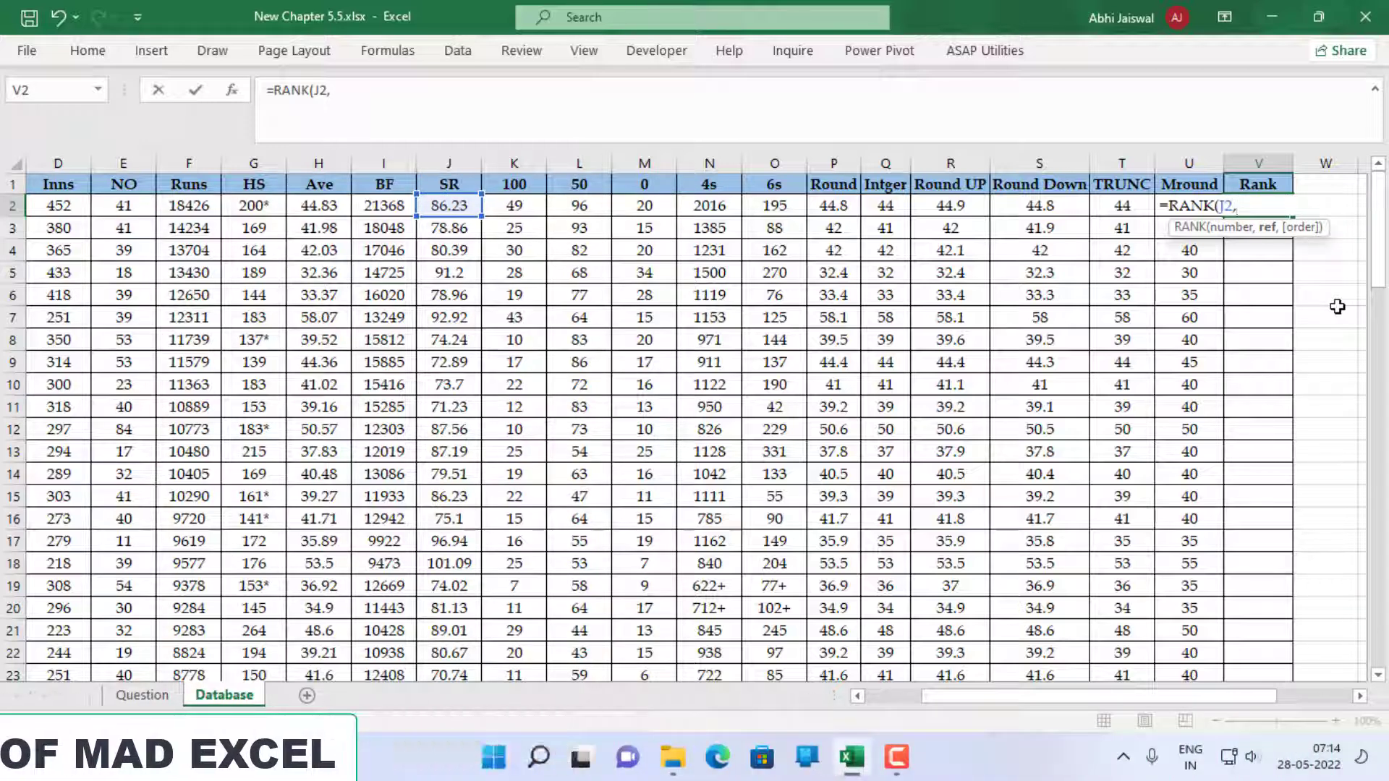
Complete the formula as =RANK(J2,$J$2:$J$93,0) for descending order, and fill it down the Rank column
{"action": "left_click", "coordinate": [445, 203]}
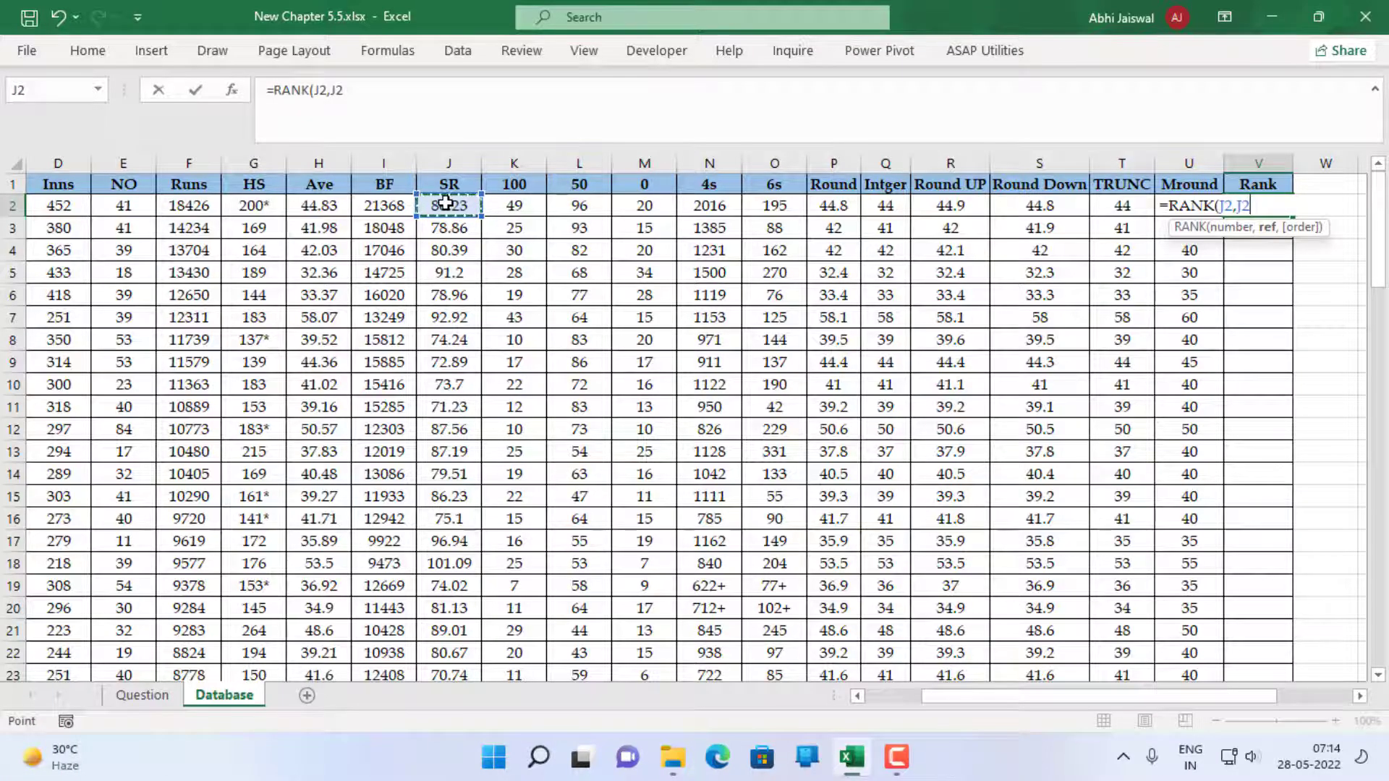
{"action": "key", "text": "ctrl+shift+Down"}
{"action": "scroll", "coordinate": [445, 203], "scroll_direction": "up", "scroll_amount": 20}
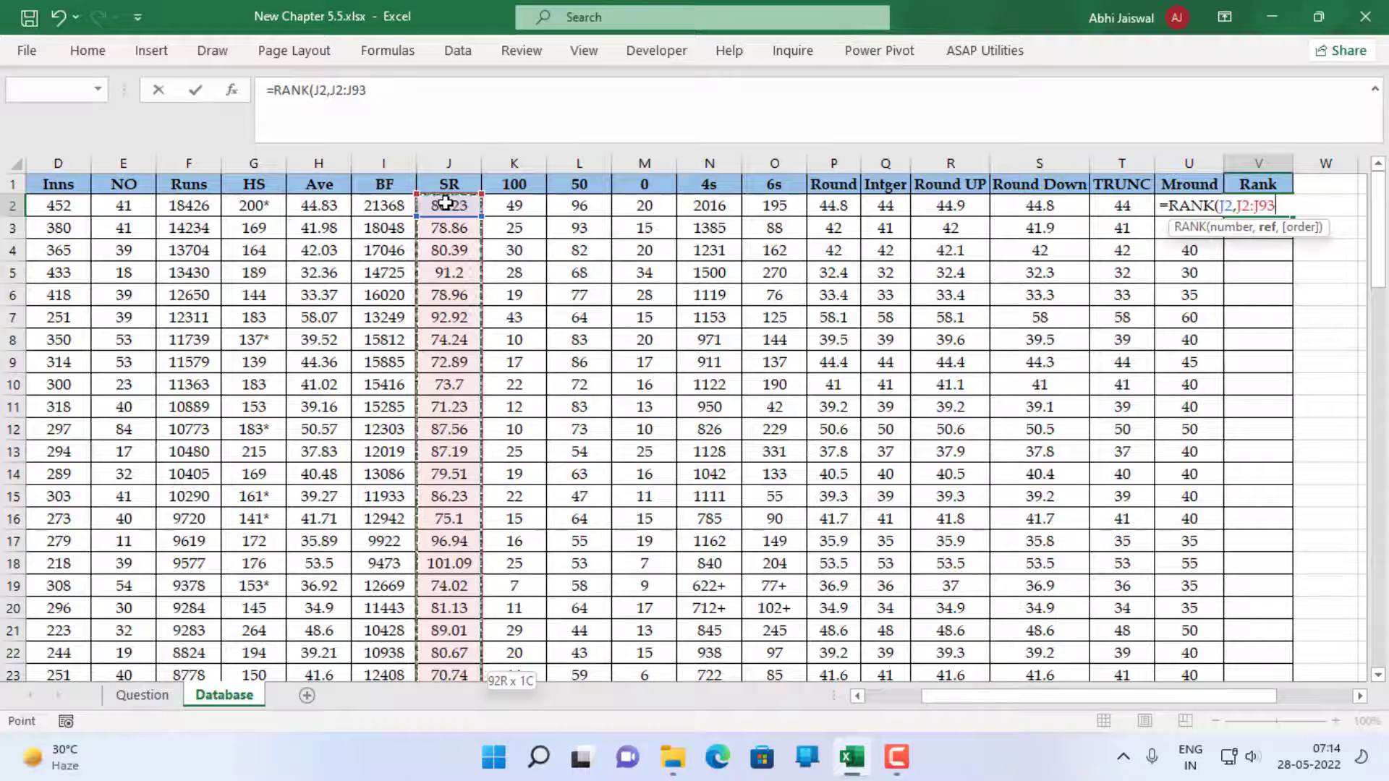
{"action": "key", "text": "F4"}
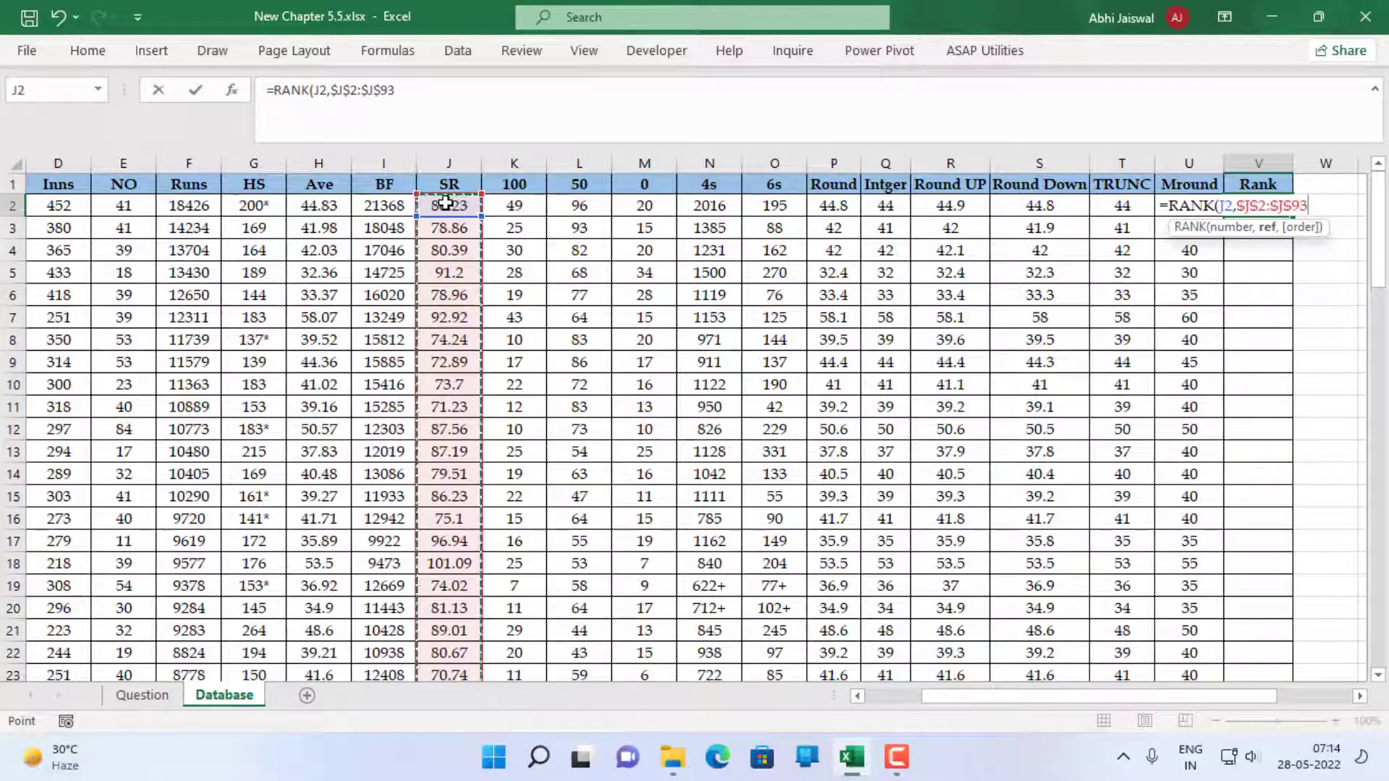
{"action": "type", "text": ","}
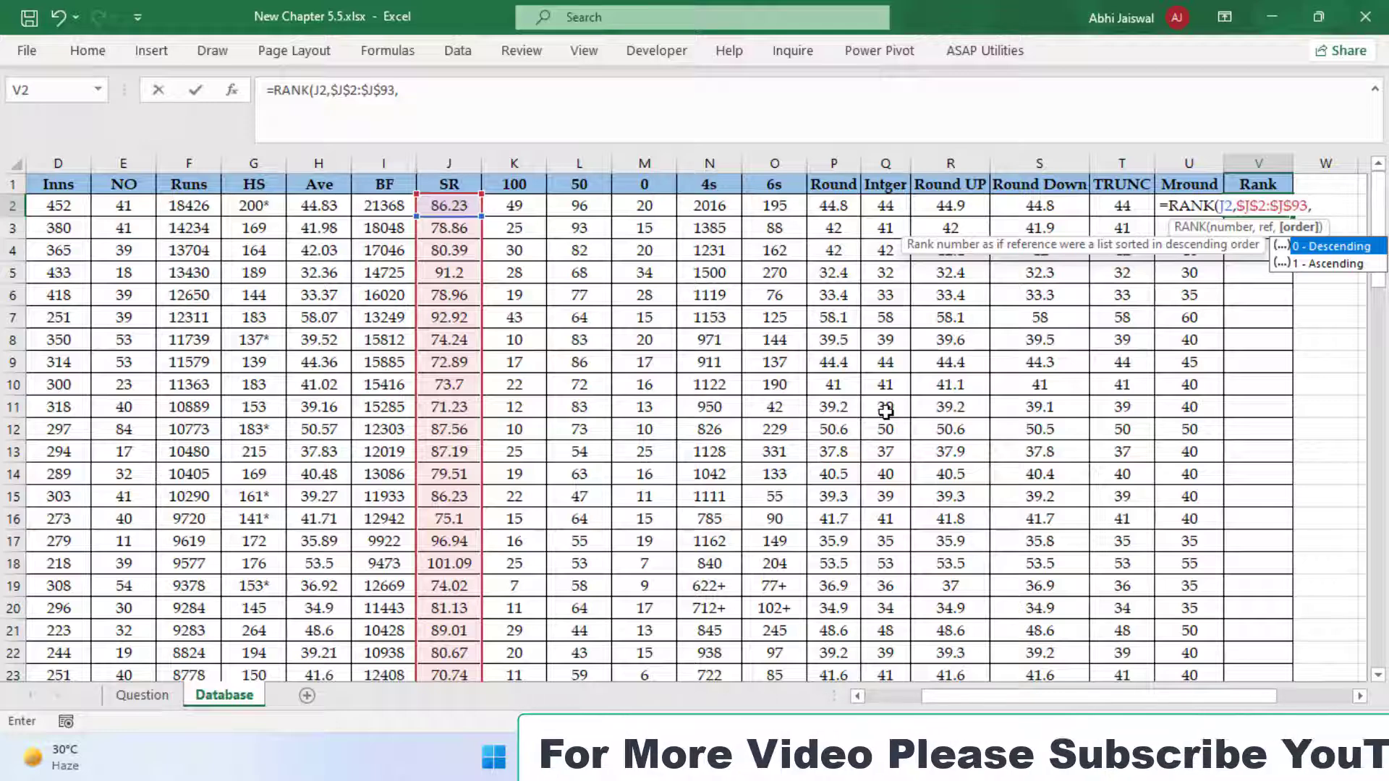
{"action": "type", "text": "0"}
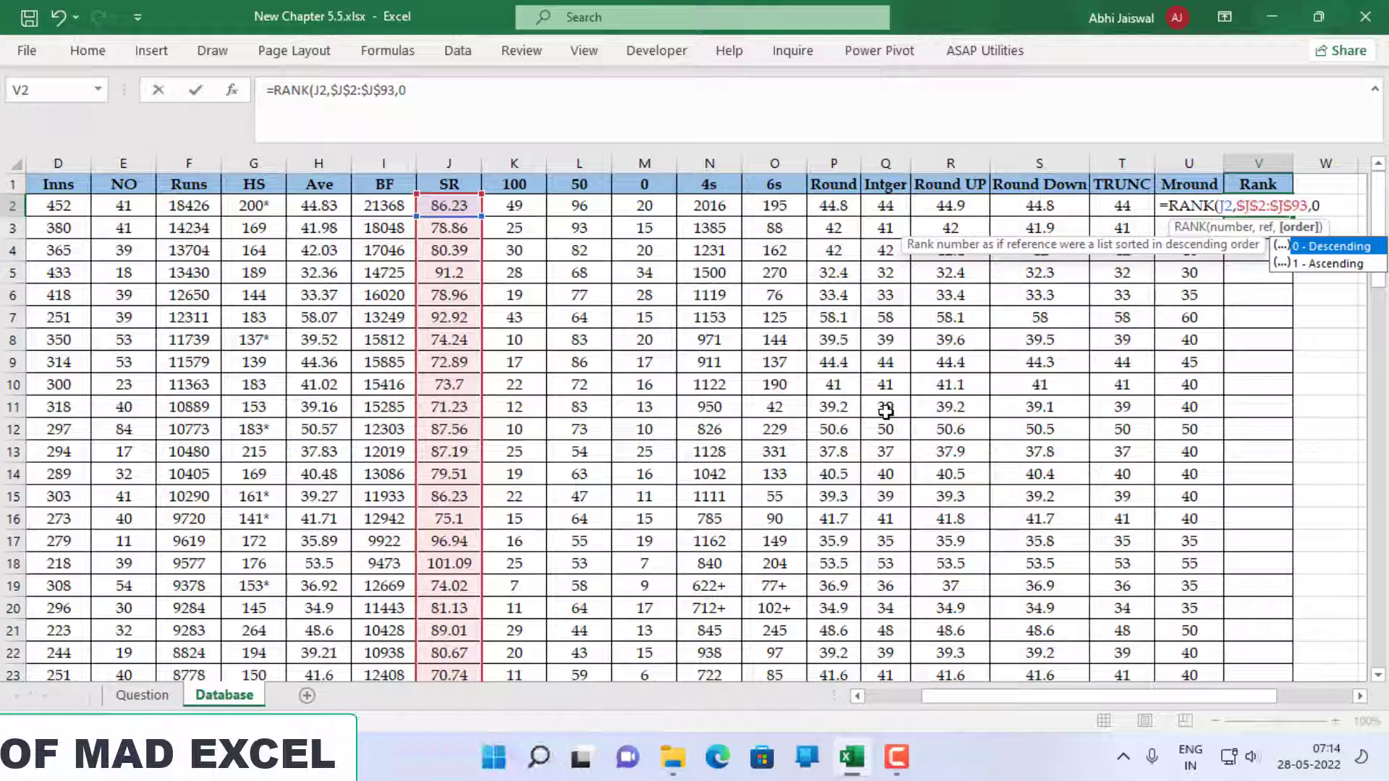
{"action": "type", "text": ")"}
{"action": "key", "text": "ctrl+Return"}
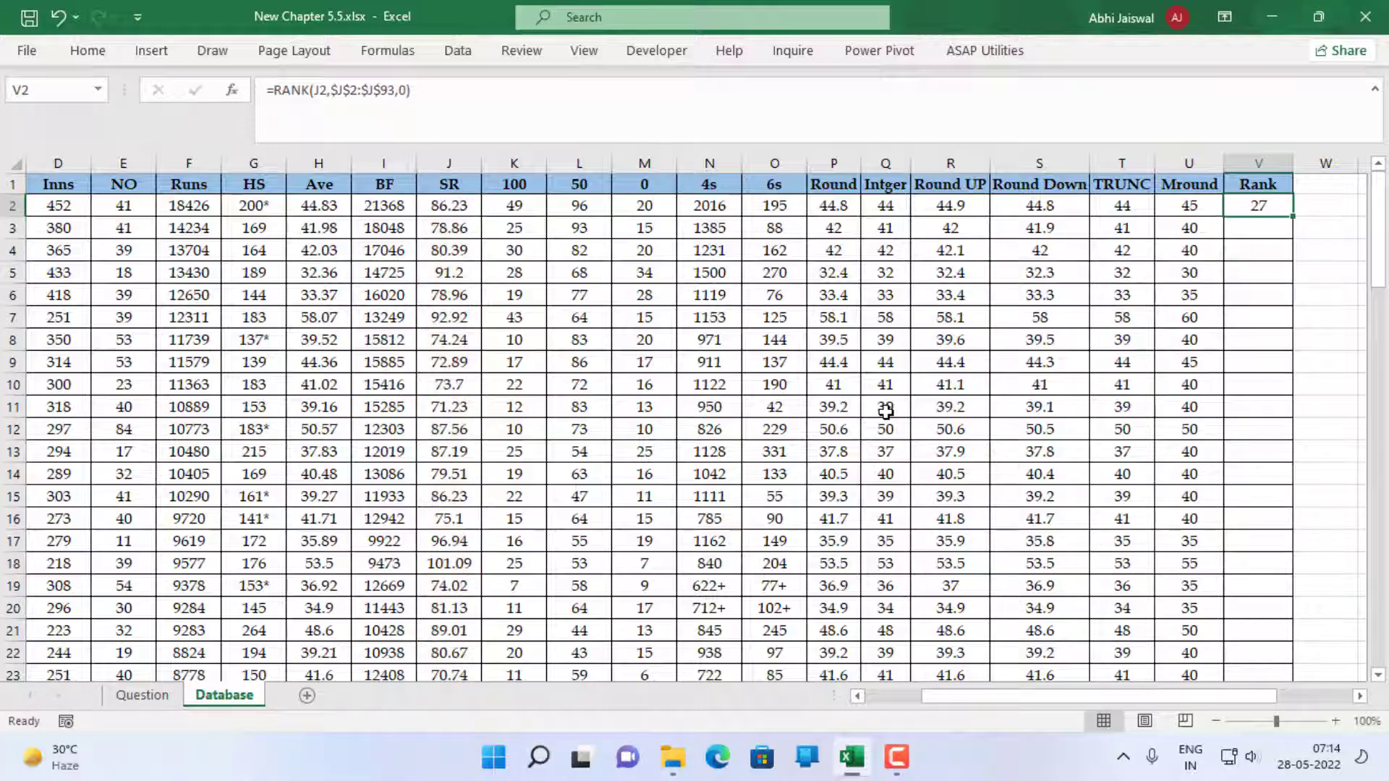
{"action": "double_click", "coordinate": [1292, 216]}
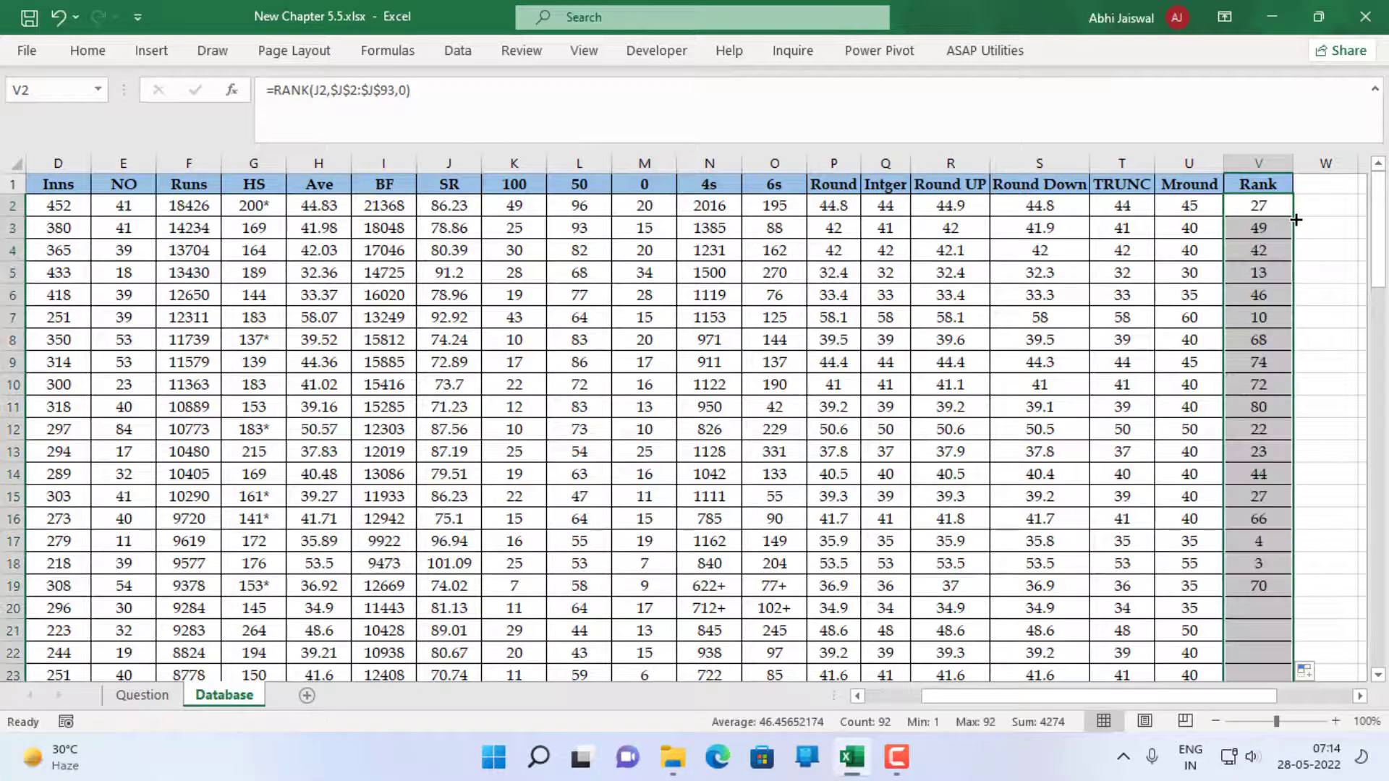
Review the filled Rank column and trace row 32 across from its rank to the player's name
{"action": "scroll", "coordinate": [1316, 486], "scroll_direction": "down", "scroll_amount": 1}
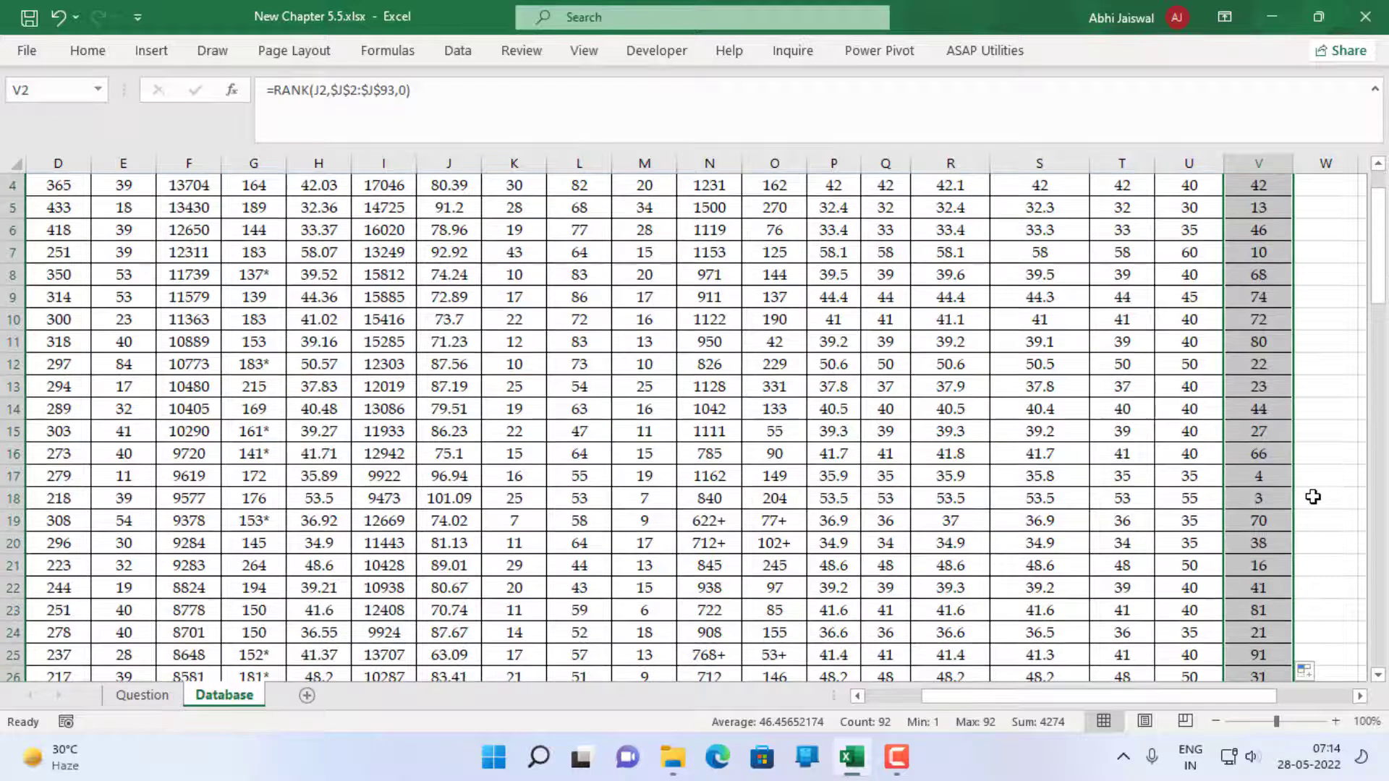
{"action": "left_click_drag", "start_coordinate": [1379, 279], "coordinate": [1379, 356]}
{"action": "left_click_drag", "start_coordinate": [1252, 480], "coordinate": [33, 477]}
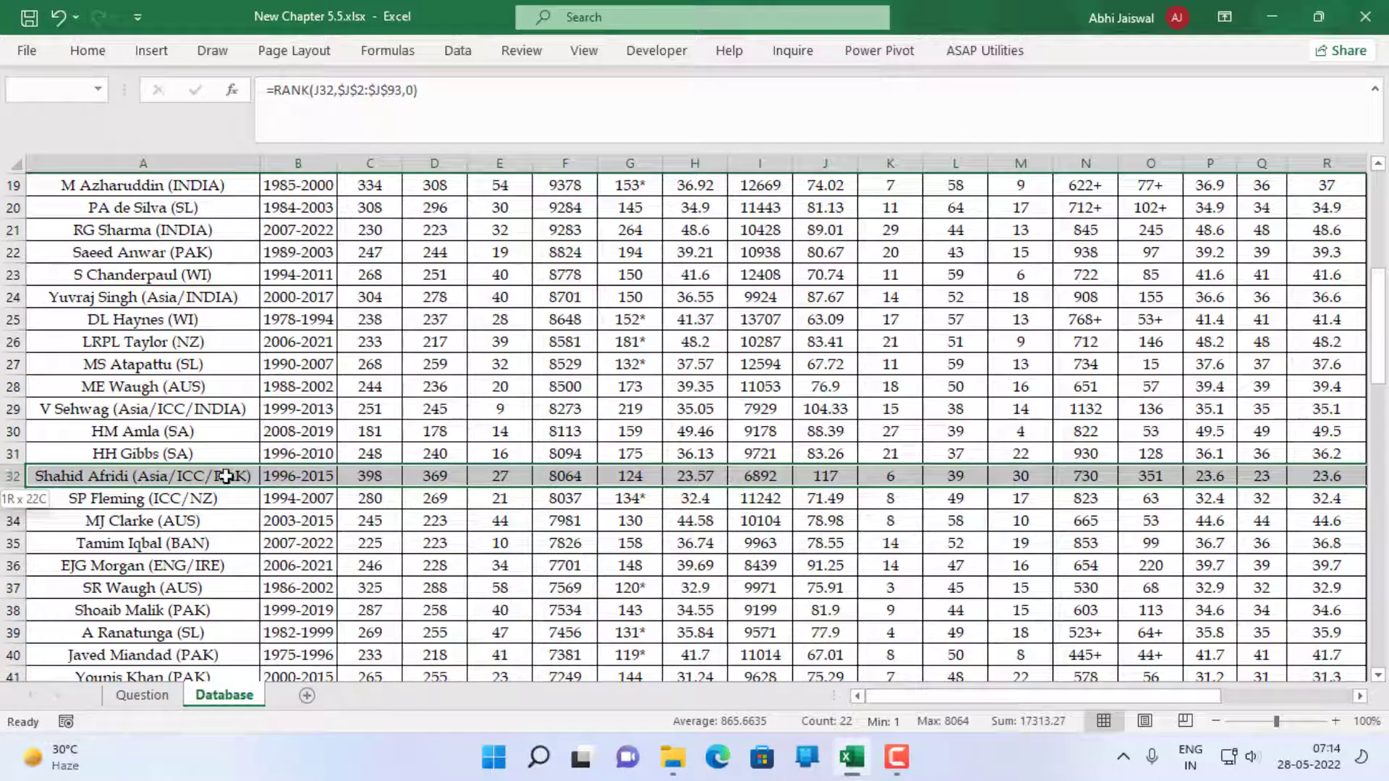
{"action": "left_click_drag", "start_coordinate": [226, 476], "coordinate": [1233, 483]}
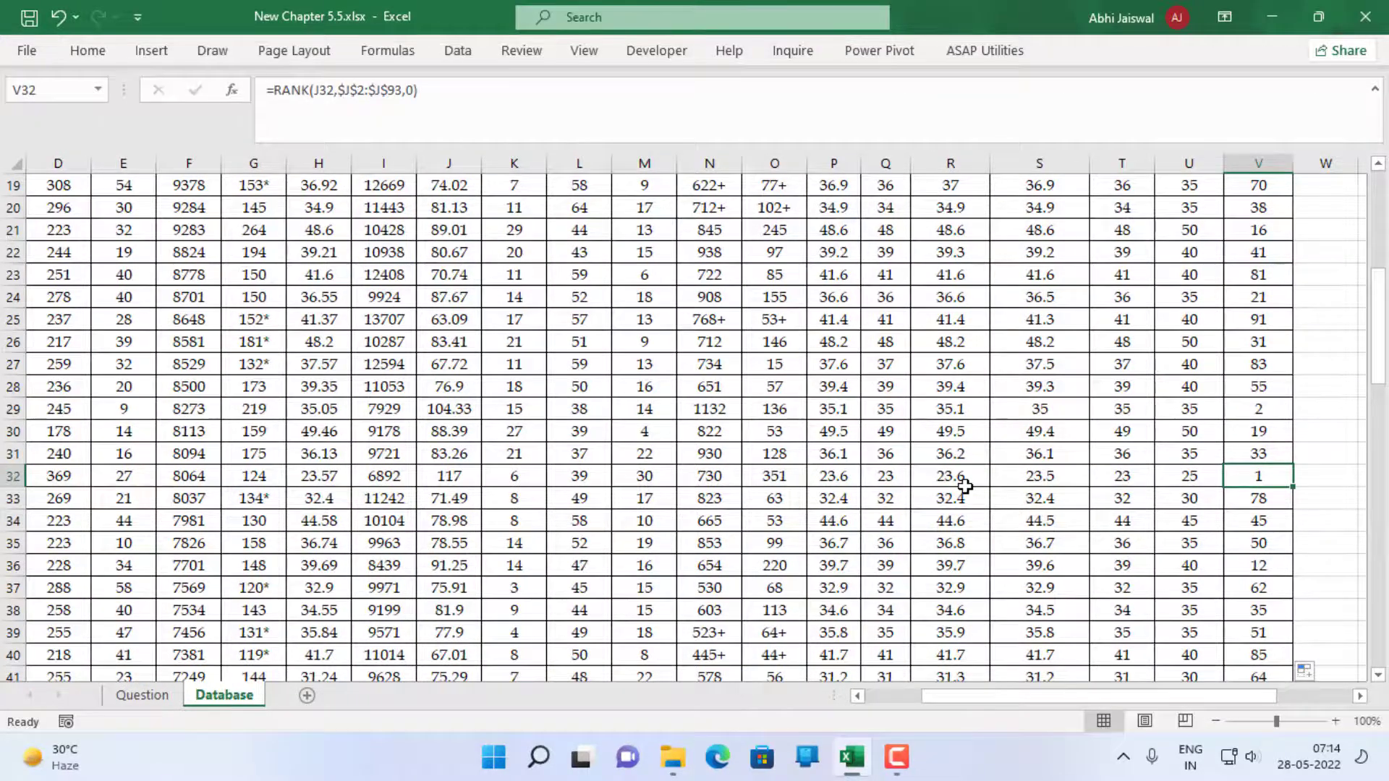
{"action": "scroll", "coordinate": [964, 483], "scroll_direction": "down", "scroll_amount": 1}
{"action": "scroll", "coordinate": [965, 483], "scroll_direction": "up", "scroll_amount": 1}
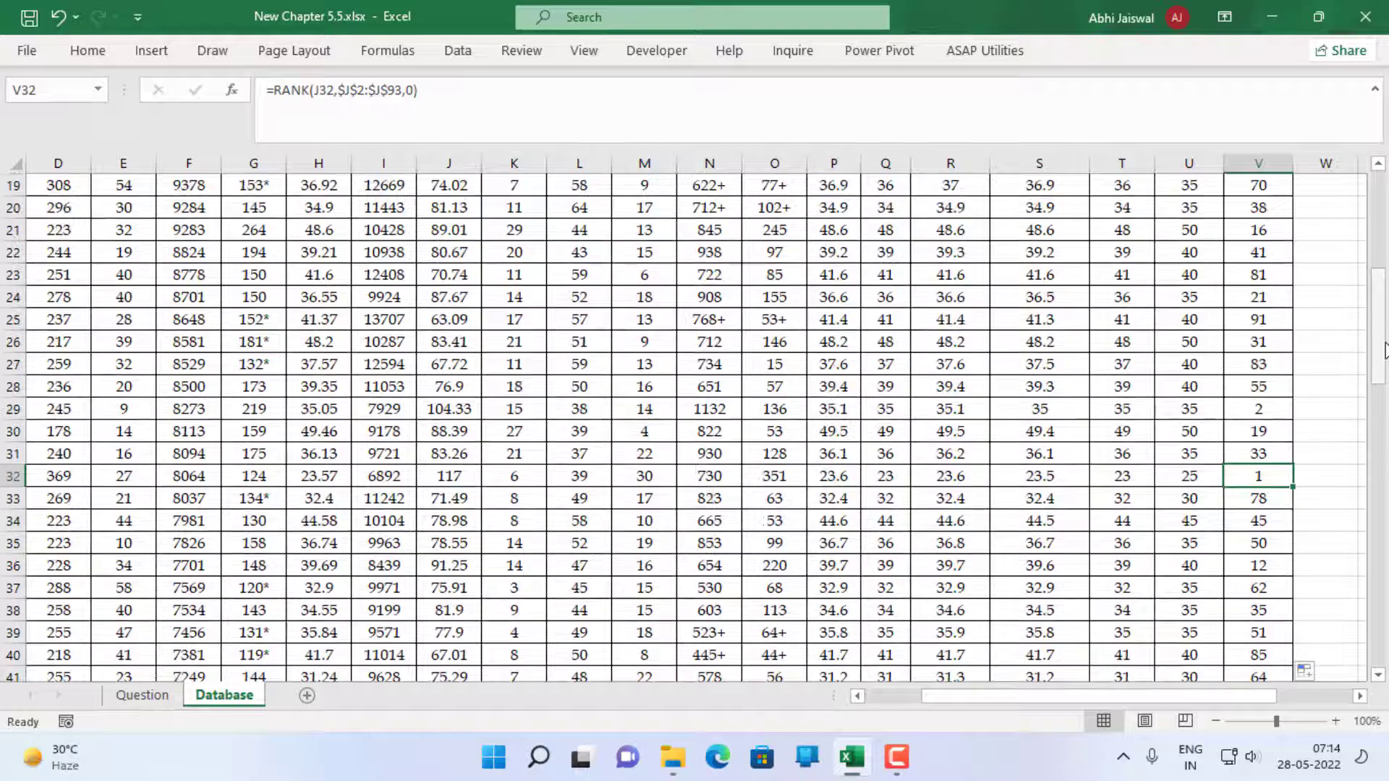
{"action": "left_click_drag", "start_coordinate": [1386, 350], "coordinate": [1387, 221]}
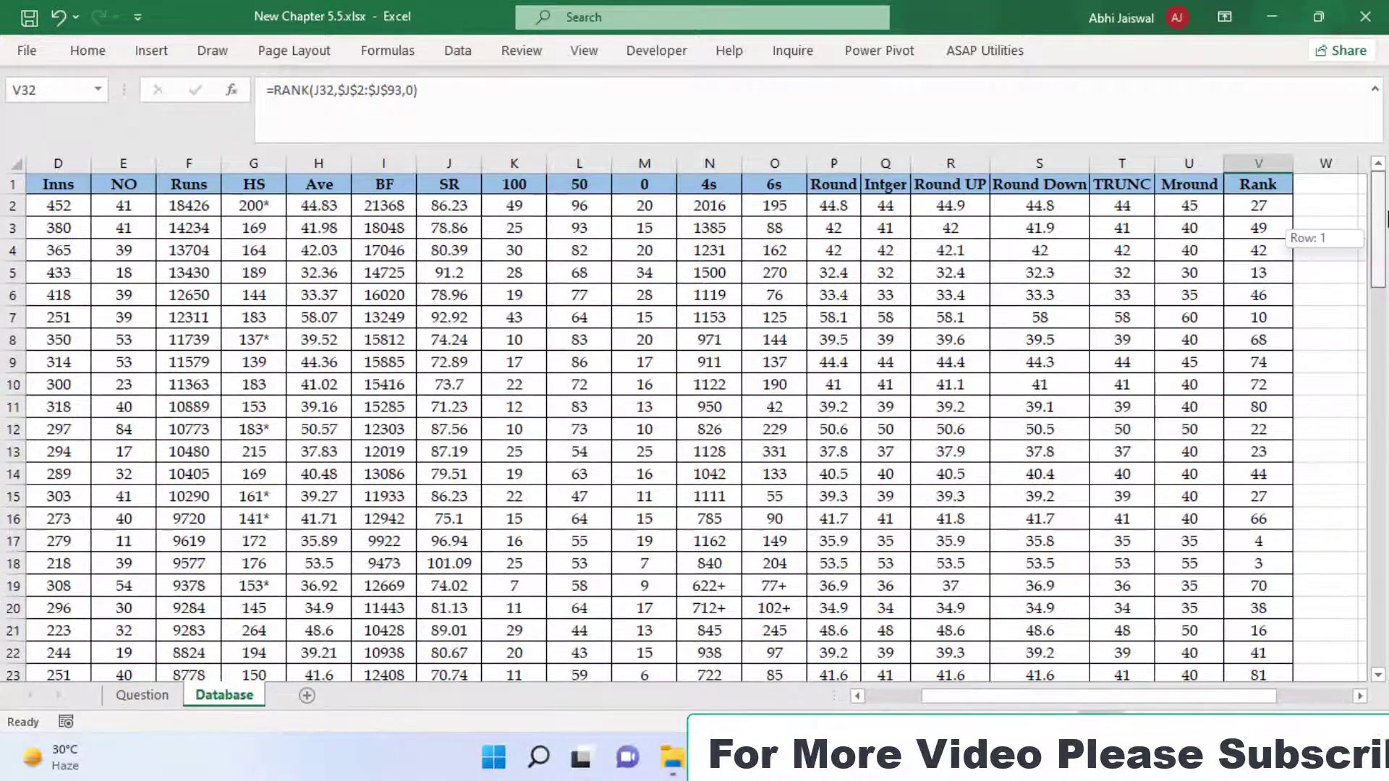
Enter =SUM(N2:N93) in Z3 to calculate the Total No of 4s
{"action": "left_click_drag", "start_coordinate": [1165, 695], "coordinate": [1242, 695]}
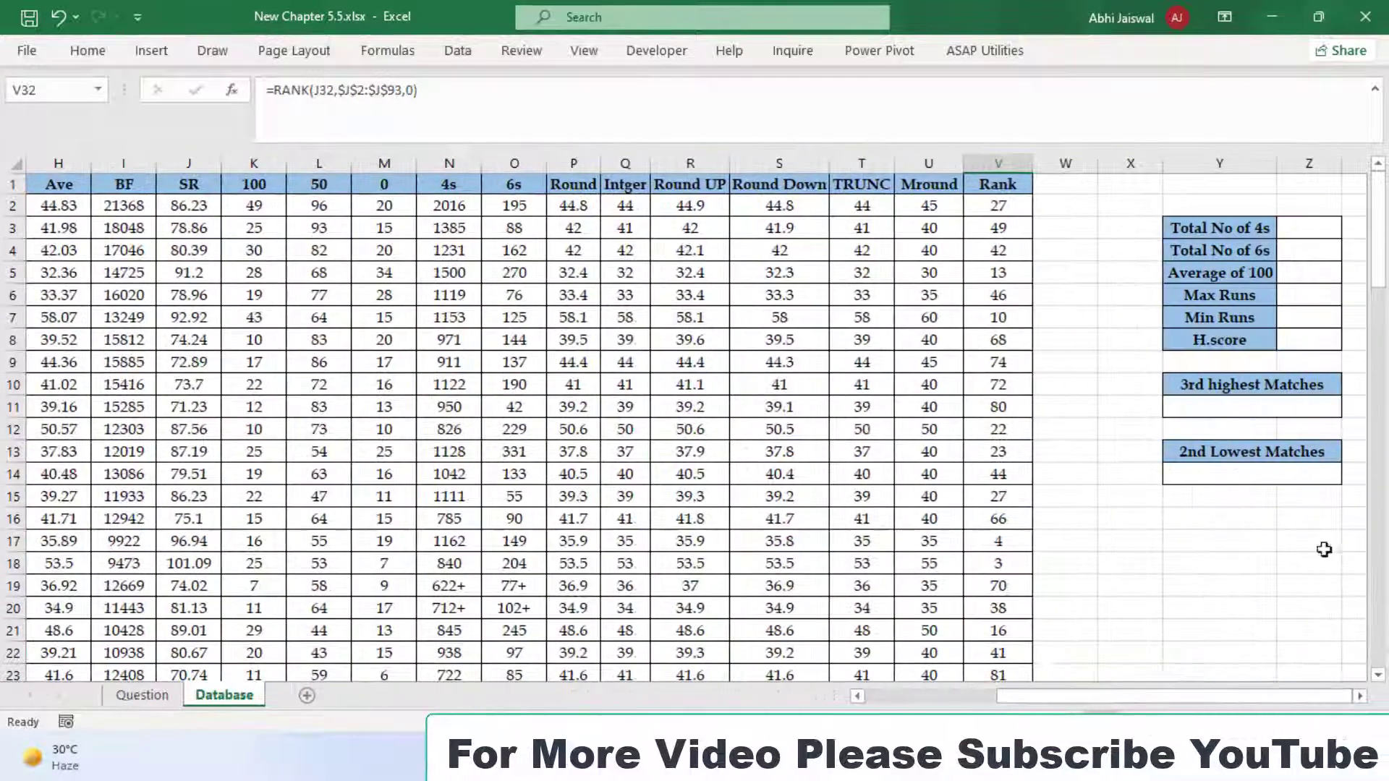
{"action": "left_click", "coordinate": [1315, 237]}
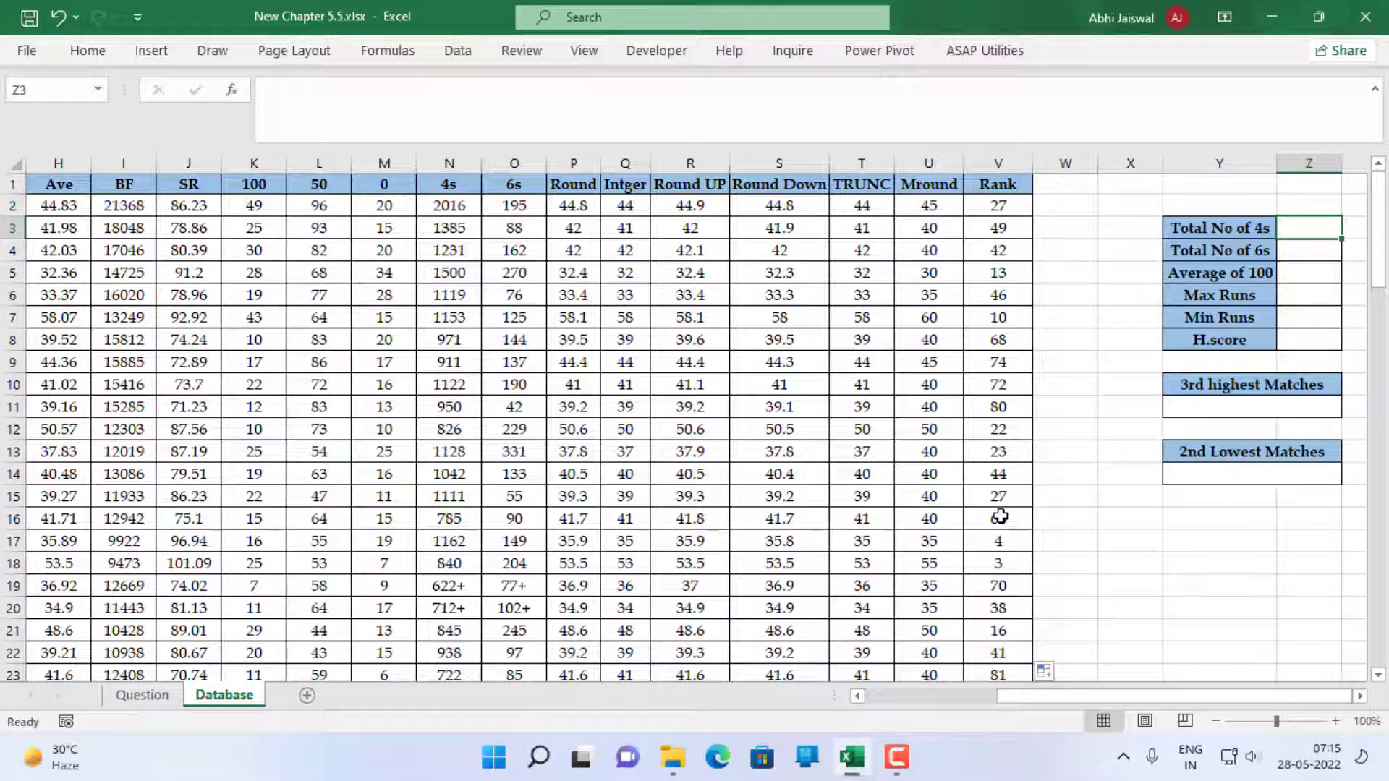
{"action": "type", "text": "=sum"}
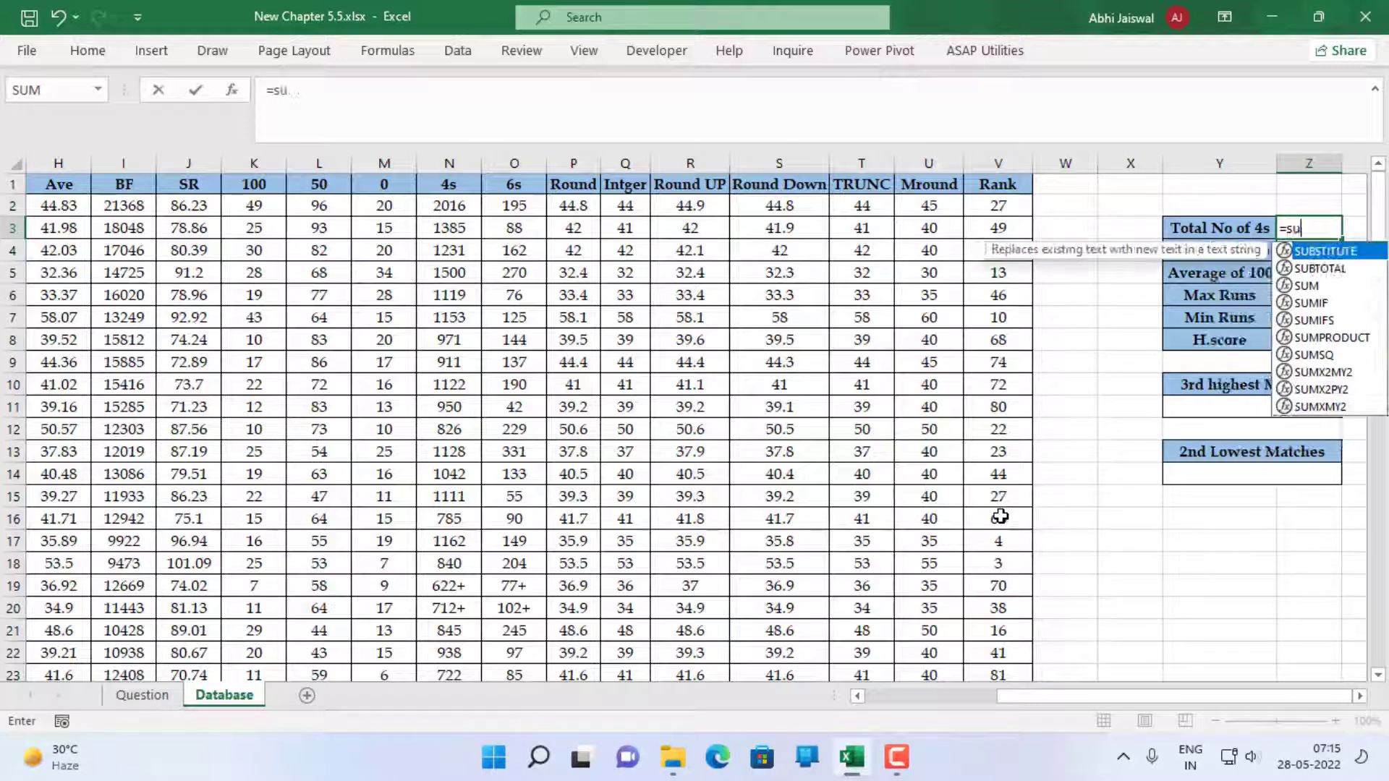
{"action": "key", "text": "Tab"}
{"action": "key", "text": "Left"}
{"action": "key", "text": "Left"}
{"action": "key", "text": "Left"}
{"action": "key", "text": "Left"}
{"action": "key", "text": "Left"}
{"action": "key", "text": "Left"}
{"action": "key", "text": "Left"}
{"action": "key", "text": "Left"}
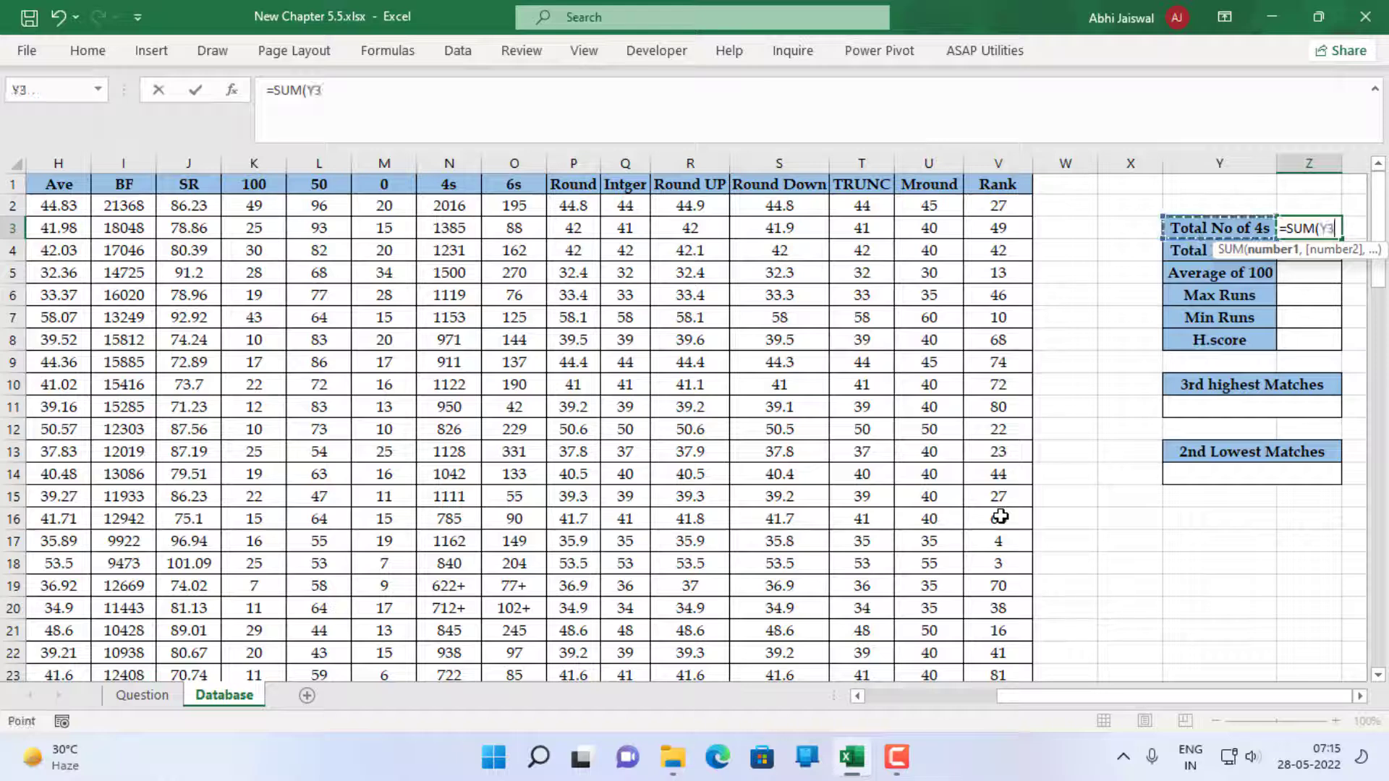
{"action": "key", "text": "Left"}
{"action": "key", "text": "Left"}
{"action": "key", "text": "Left"}
{"action": "key", "text": "Left"}
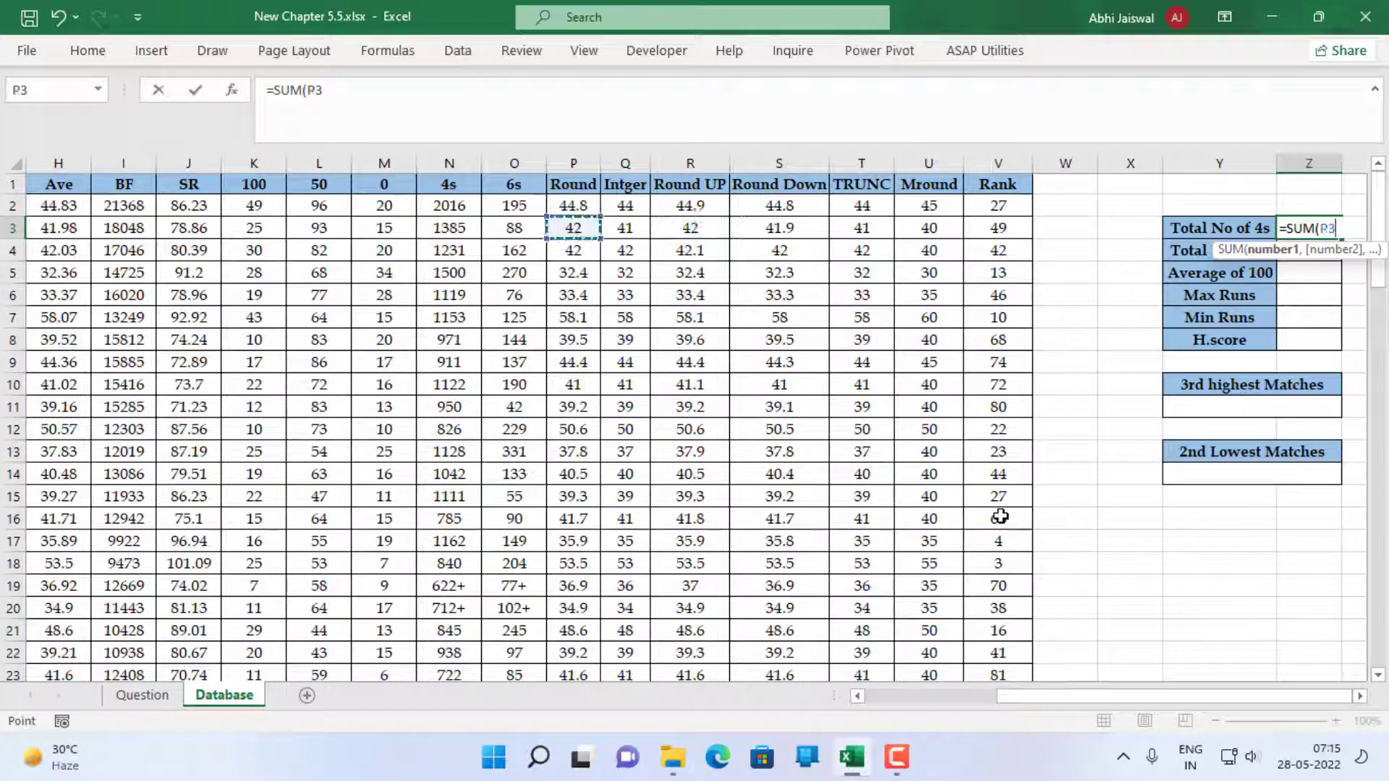
{"action": "key", "text": "Up"}
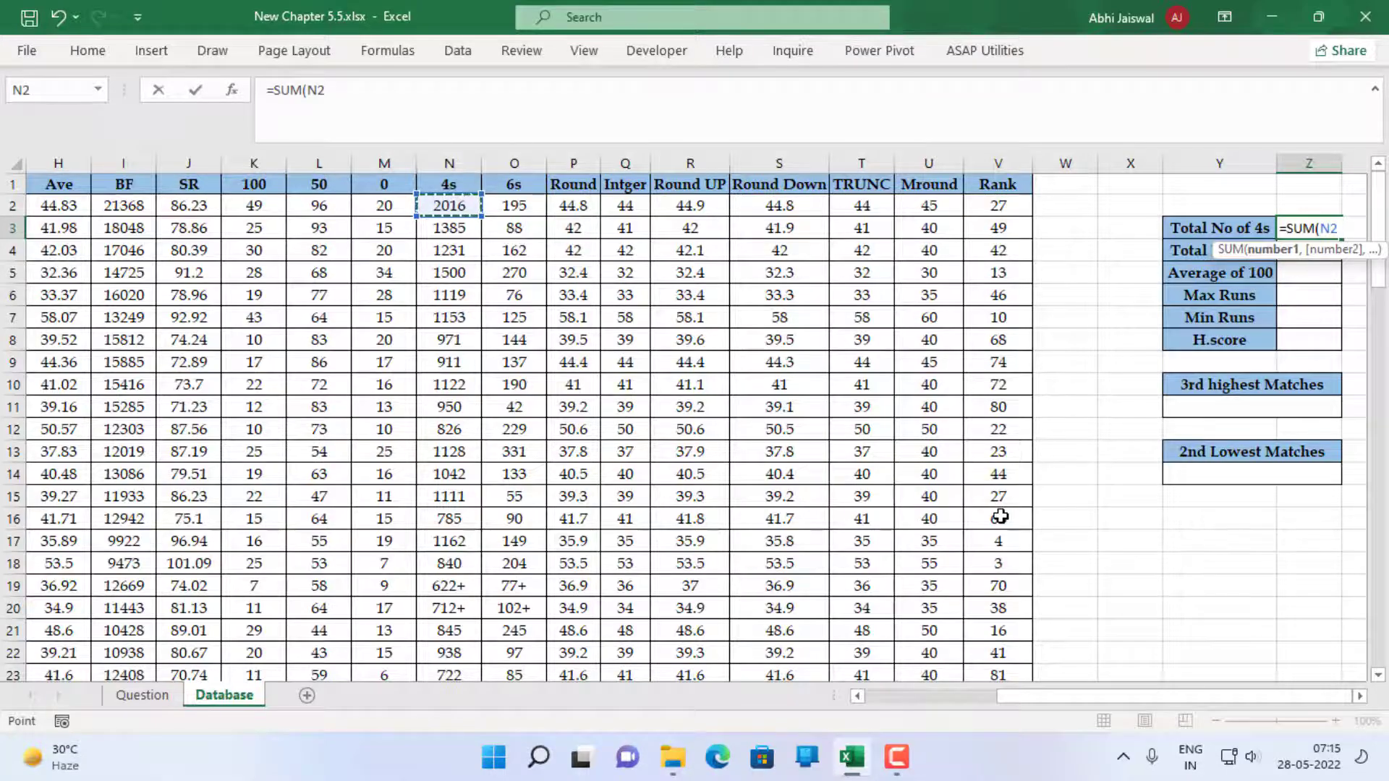
{"action": "key", "text": "ctrl+shift+Down"}
{"action": "scroll", "coordinate": [1000, 516], "scroll_direction": "up", "scroll_amount": 20}
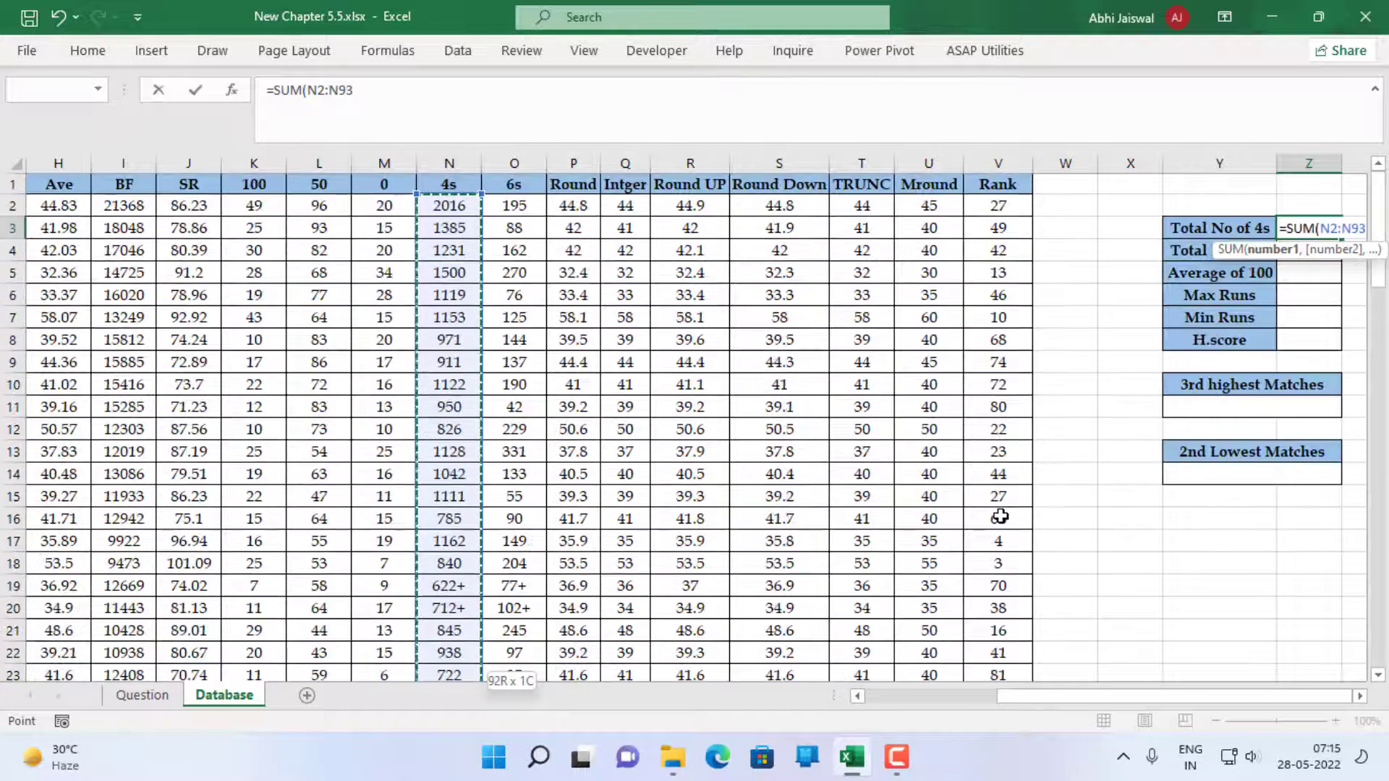
{"action": "type", "text": ")"}
{"action": "key", "text": "Return"}
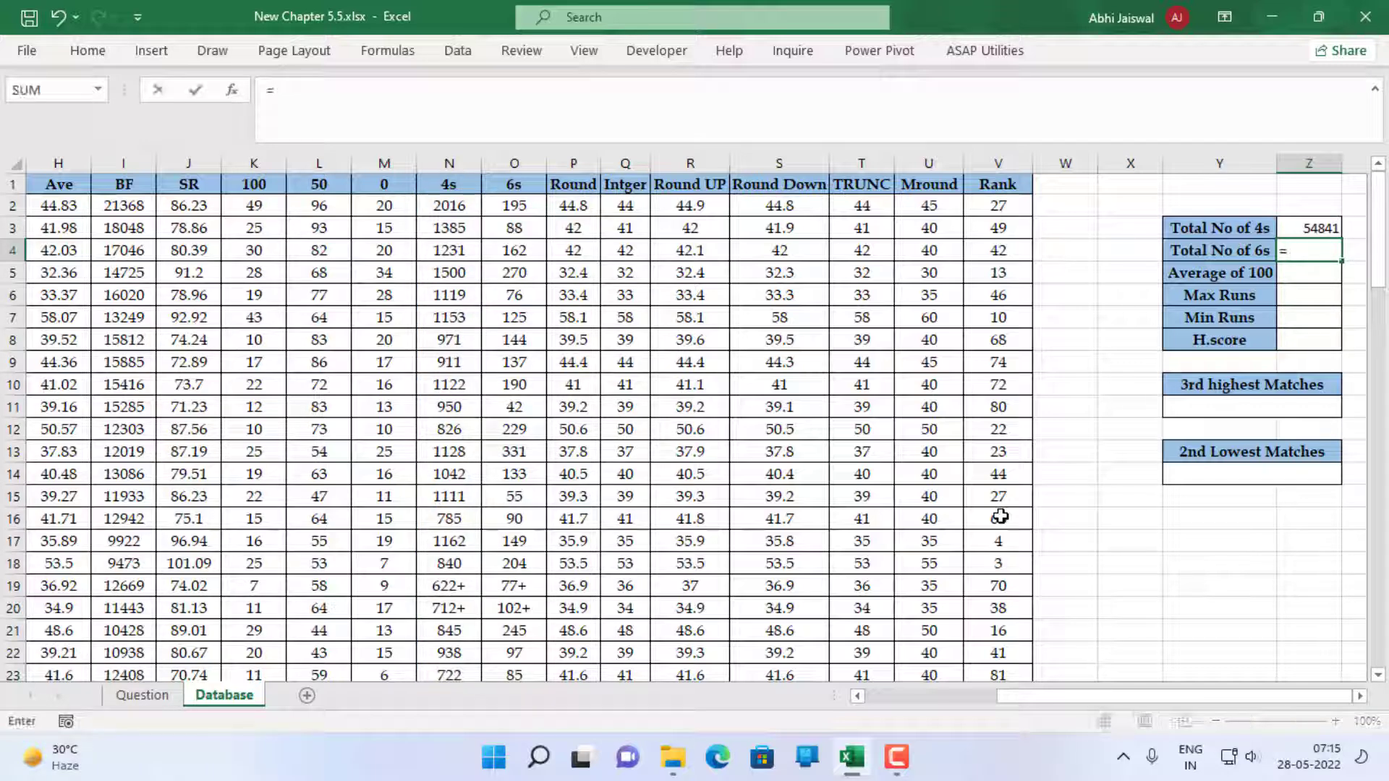
Enter =SUM(O2:O93) in Z4 to calculate the Total No of 6s
{"action": "type", "text": "=sum"}
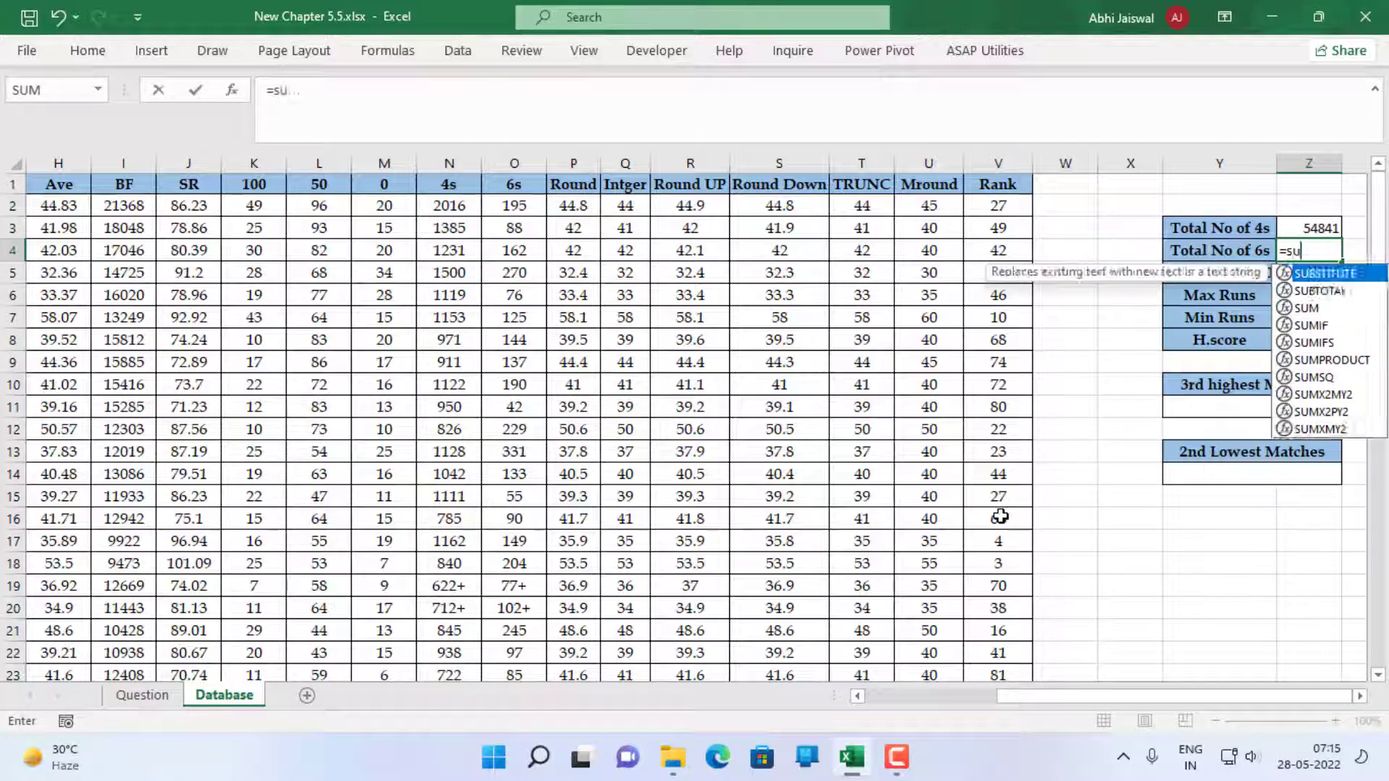
{"action": "key", "text": "Tab"}
{"action": "key", "text": "Left"}
{"action": "key", "text": "Left"}
{"action": "key", "text": "Left"}
{"action": "key", "text": "Left"}
{"action": "key", "text": "Left"}
{"action": "key", "text": "Left"}
{"action": "key", "text": "Left"}
{"action": "key", "text": "Left"}
{"action": "key", "text": "Left"}
{"action": "key", "text": "Left"}
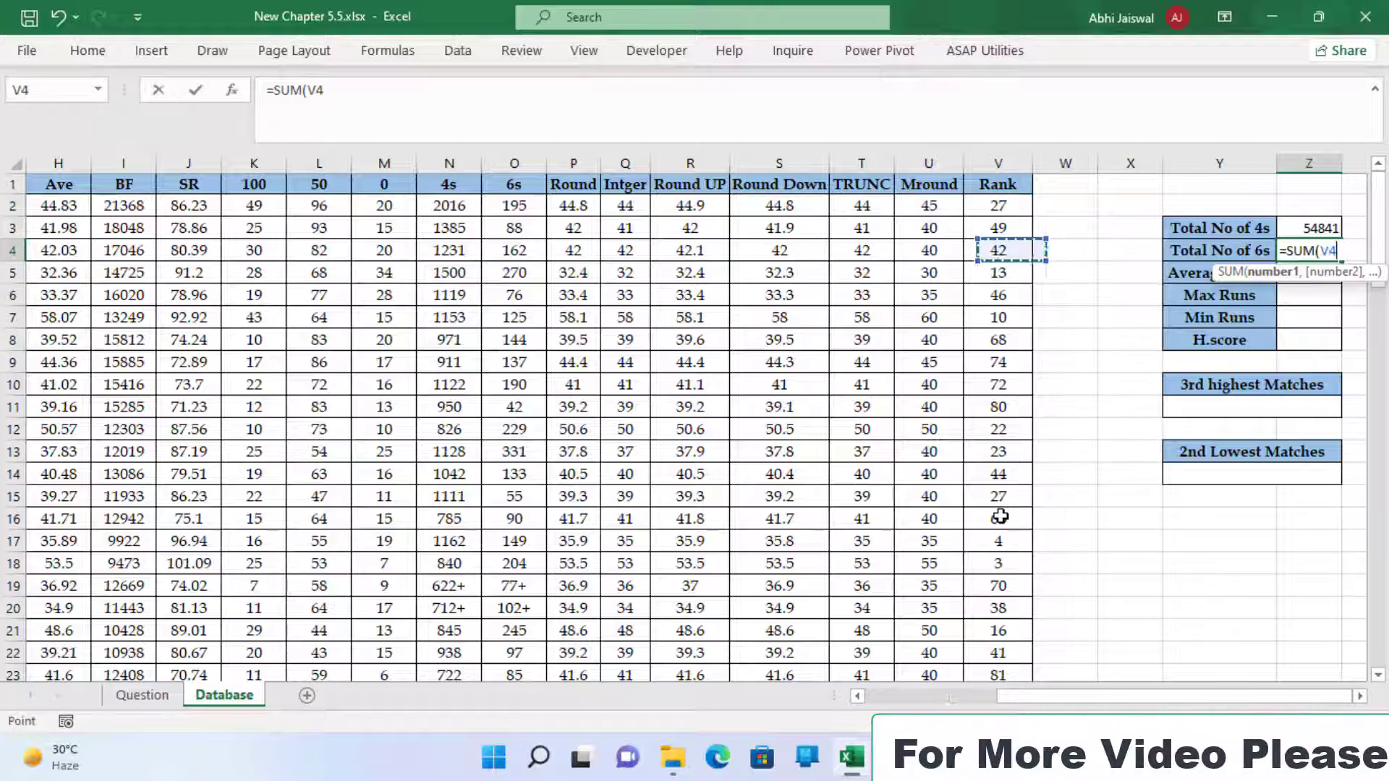
{"action": "key", "text": "Left"}
{"action": "key", "text": "Up"}
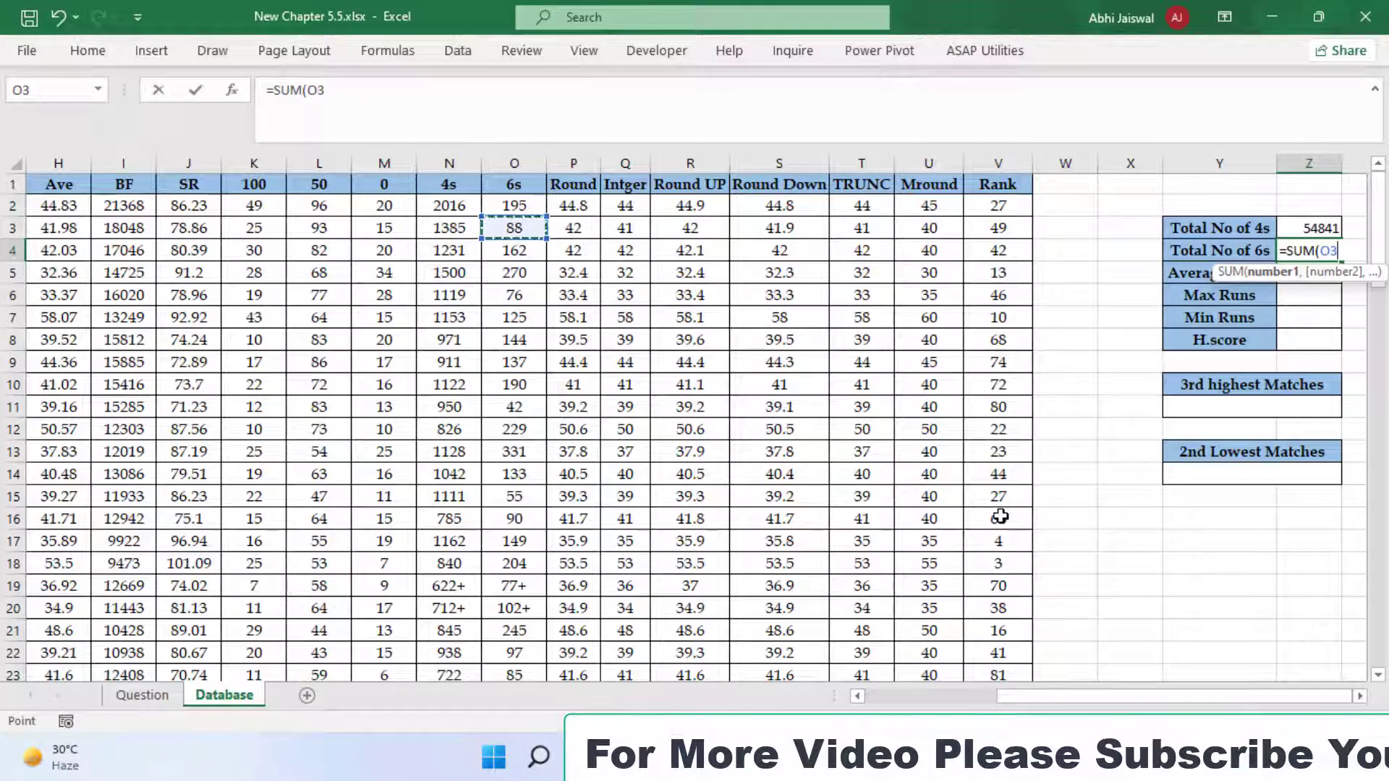
{"action": "key", "text": "Up"}
{"action": "key", "text": "ctrl+shift+Down"}
{"action": "type", "text": ")"}
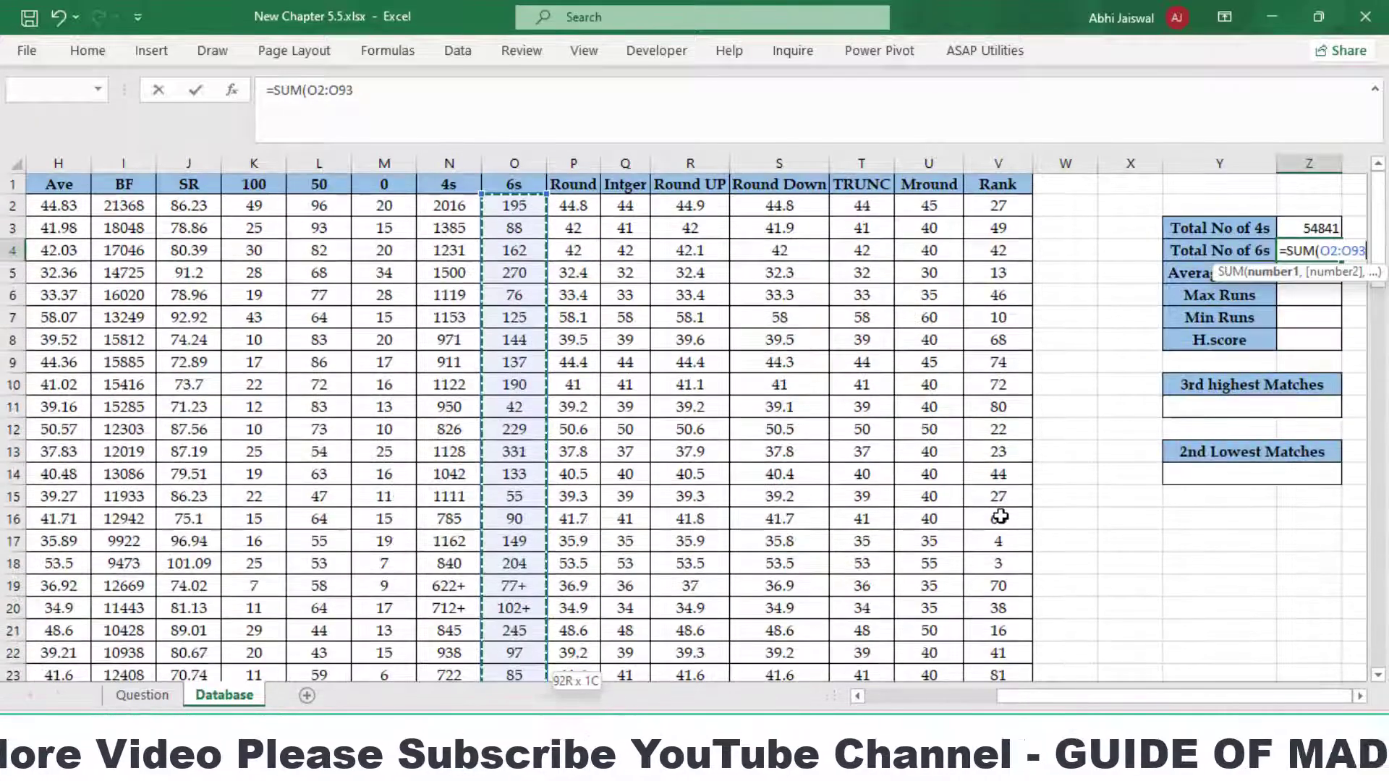
{"action": "key", "text": "ctrl+Return"}
{"action": "key", "text": "Down"}
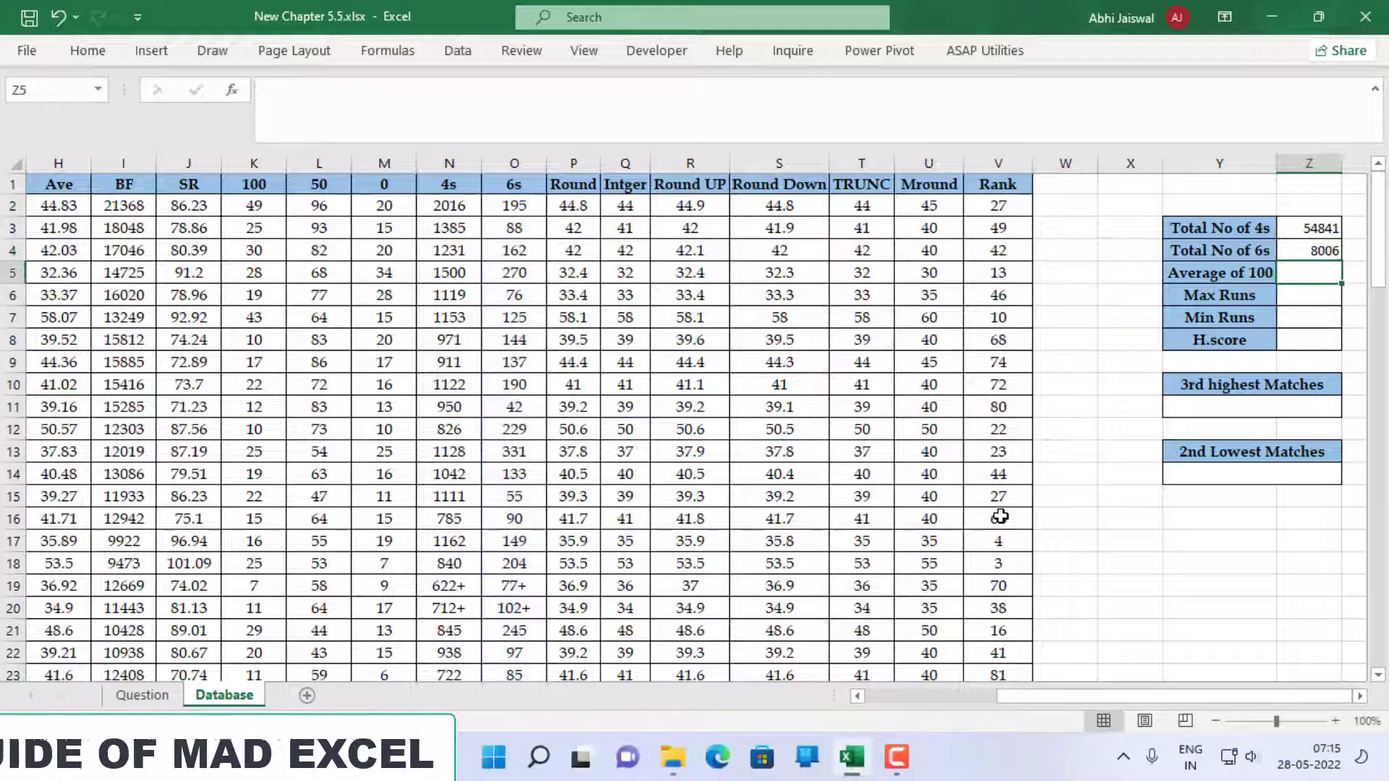
Enter =AVERAGE(K2:K93) in Z5 to calculate the Average of 100
{"action": "type", "text": "=a"}
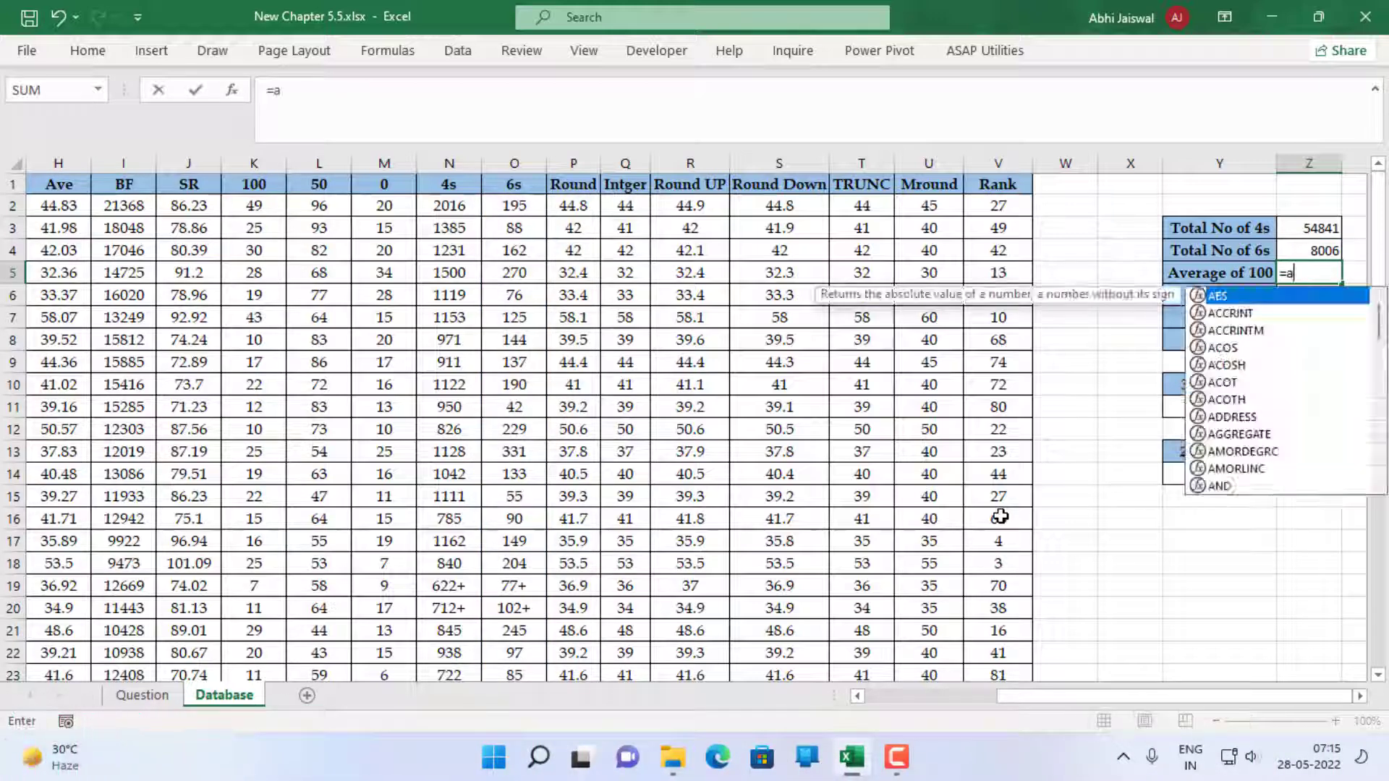
{"action": "type", "text": "ver"}
{"action": "key", "text": "Tab"}
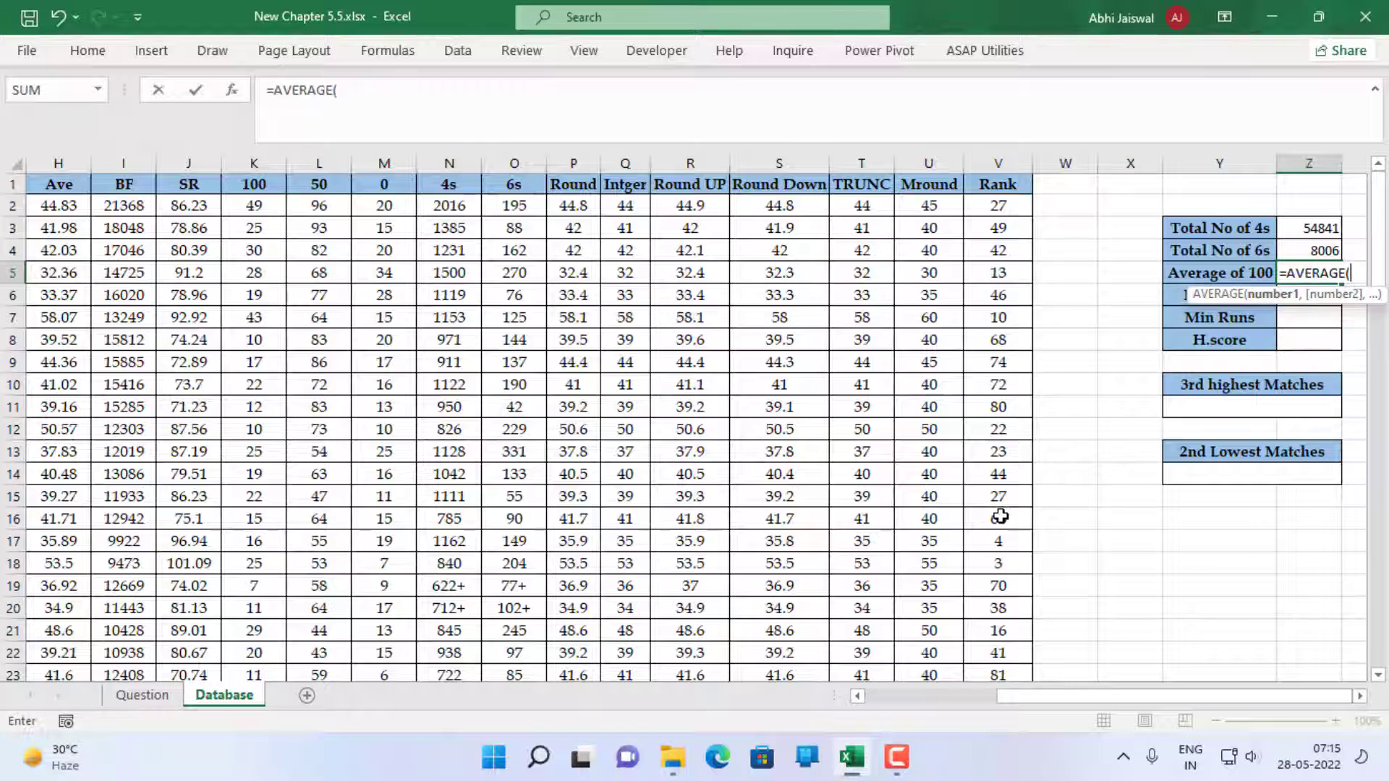
{"action": "key", "text": "Left"}
{"action": "key", "text": "Left"}
{"action": "key", "text": "Left"}
{"action": "key", "text": "Left"}
{"action": "key", "text": "Left"}
{"action": "key", "text": "Left"}
{"action": "key", "text": "Left"}
{"action": "key", "text": "Left"}
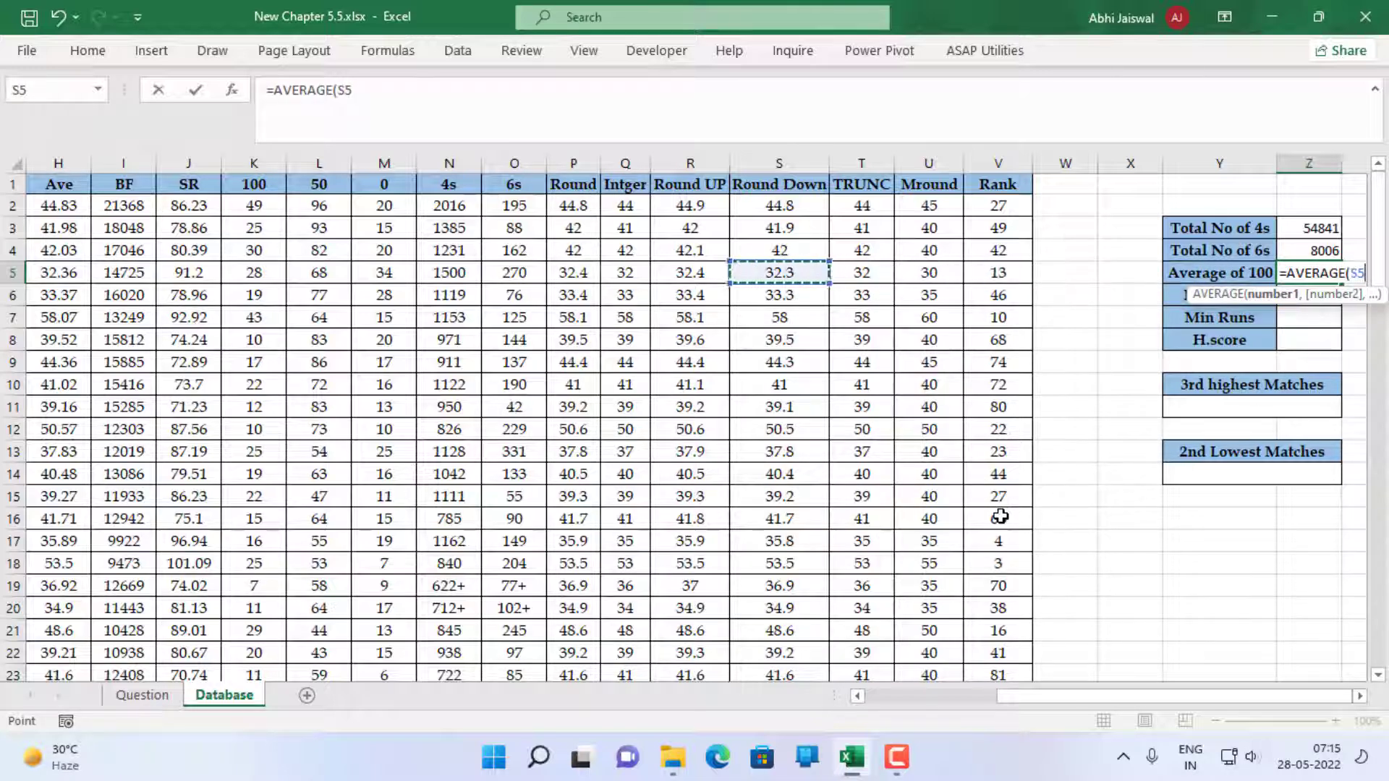
{"action": "key", "text": "Left"}
{"action": "key", "text": "Left"}
{"action": "key", "text": "Left"}
{"action": "key", "text": "Left"}
{"action": "key", "text": "Left"}
{"action": "key", "text": "Left"}
{"action": "key", "text": "Up"}
{"action": "key", "text": "Up"}
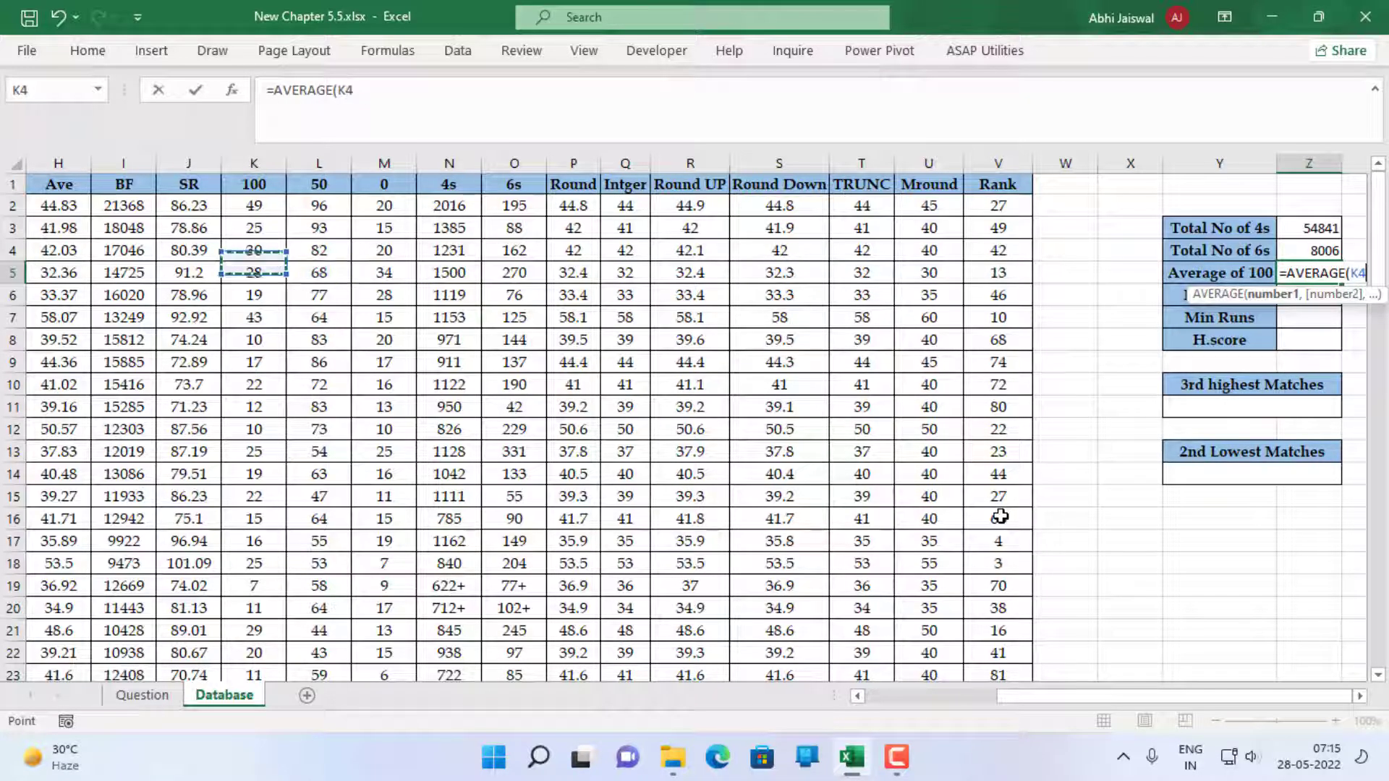
{"action": "key", "text": "Up"}
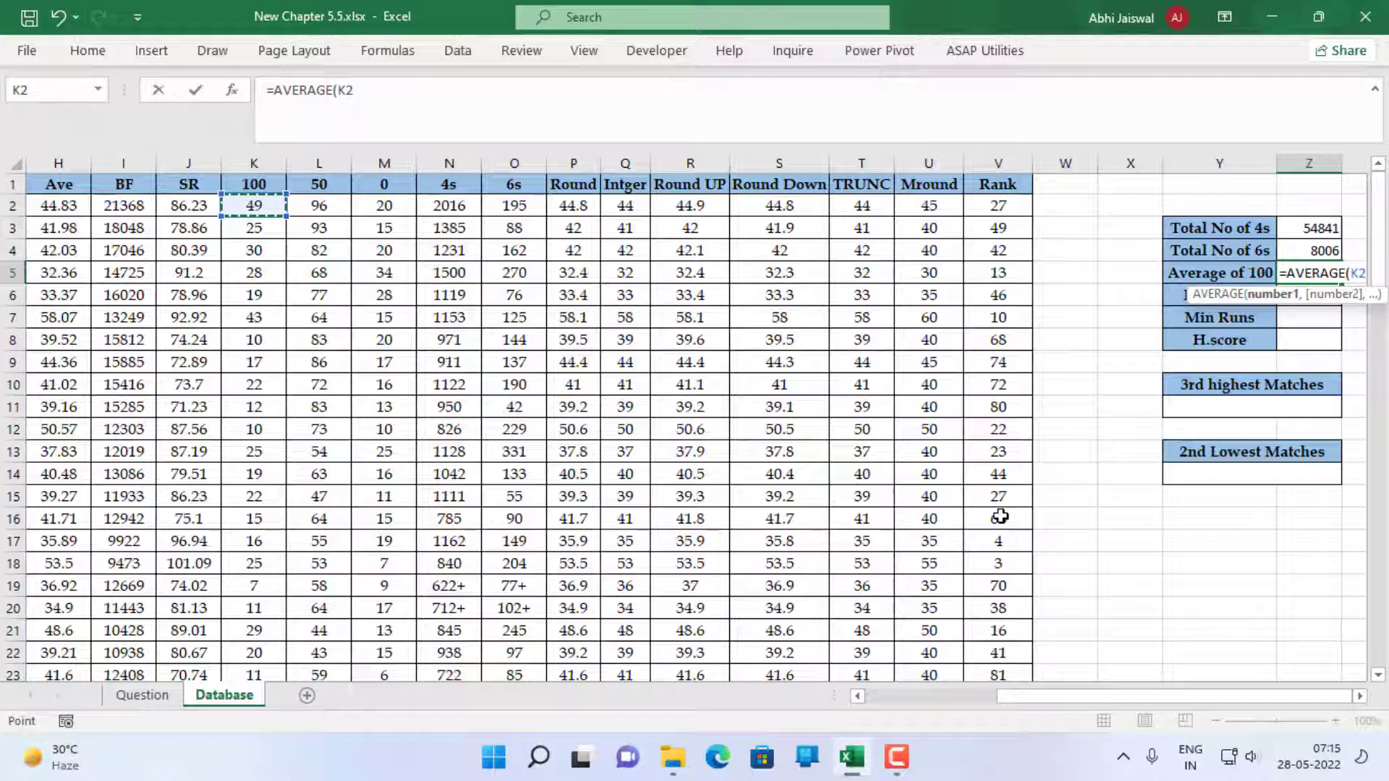
{"action": "key", "text": "ctrl+shift+Down"}
{"action": "scroll", "coordinate": [999, 515], "scroll_direction": "up", "scroll_amount": 20}
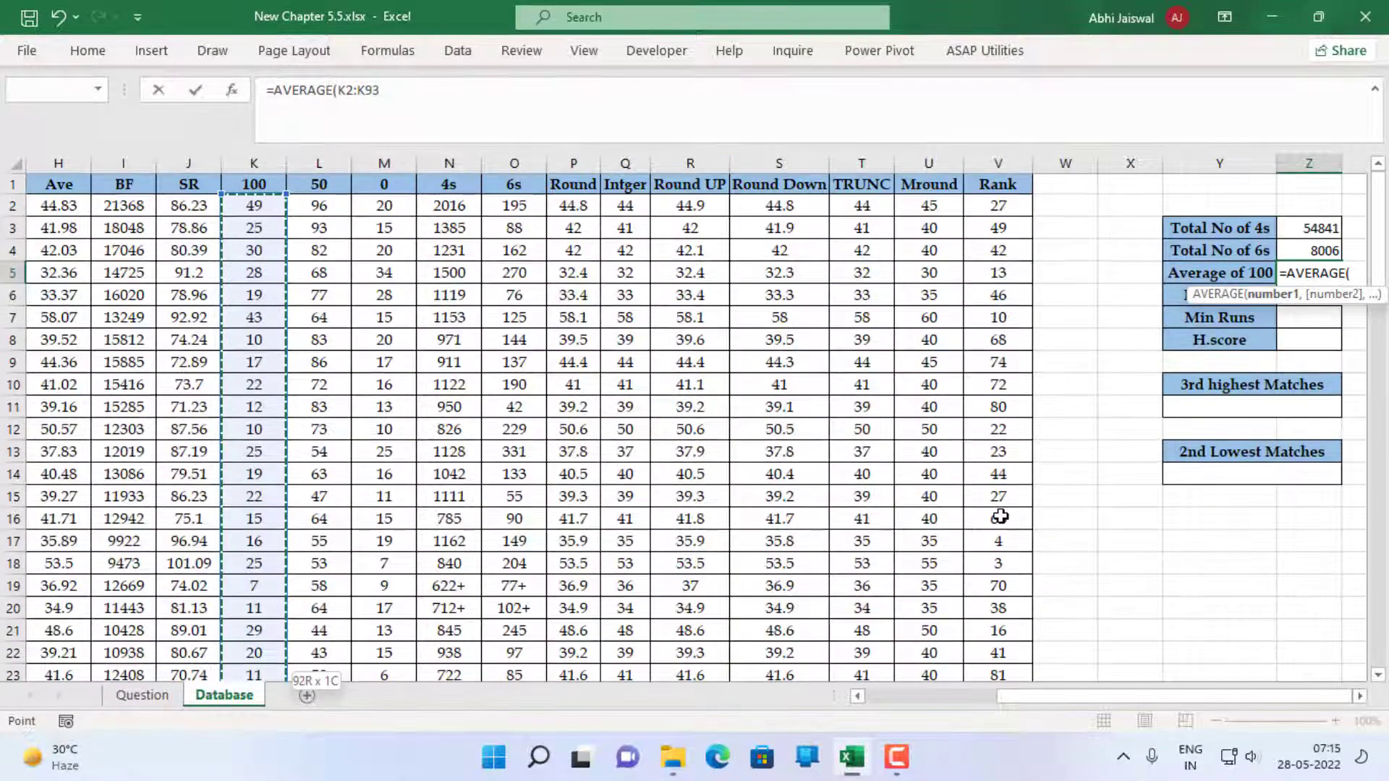
{"action": "key", "text": "Return"}
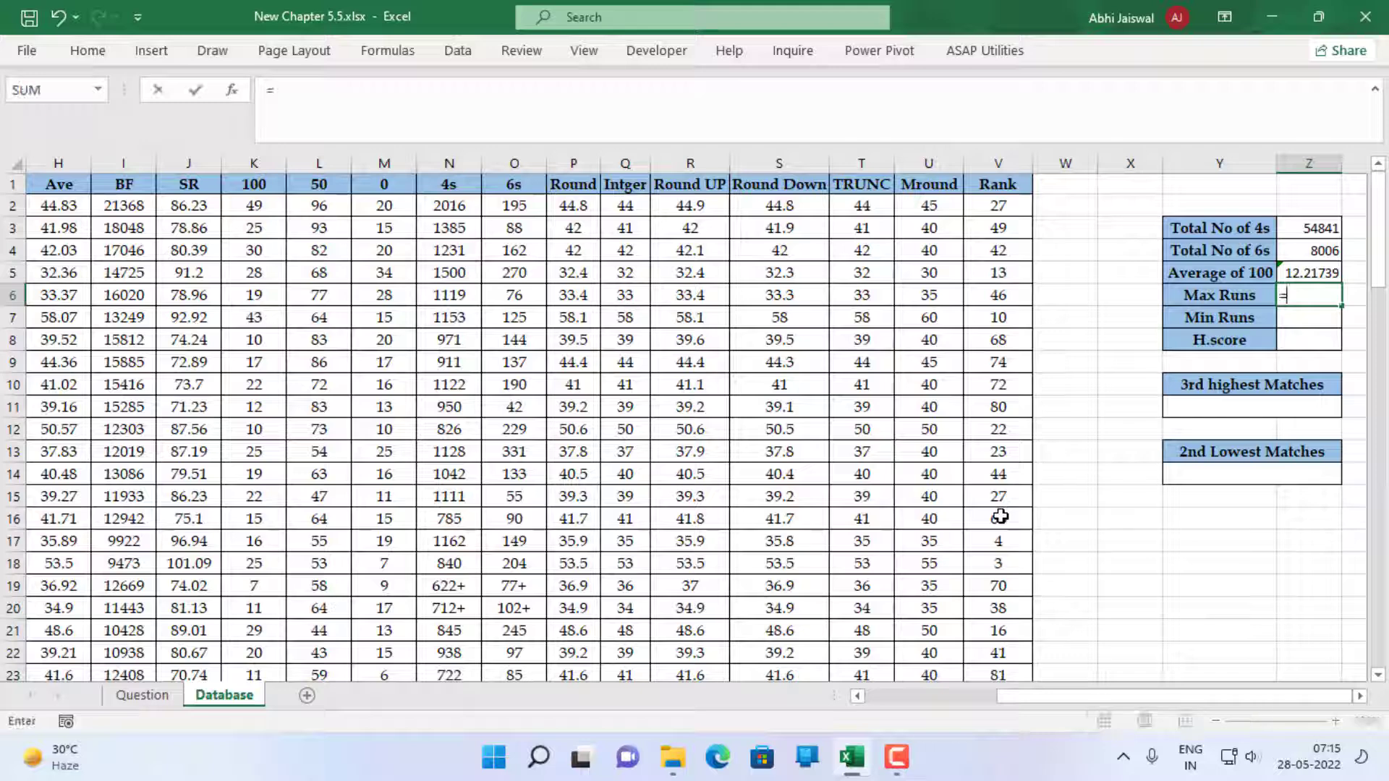
Enter =MAX(F2:F93) in Z6 to find the Max Runs
{"action": "type", "text": "=ma"}
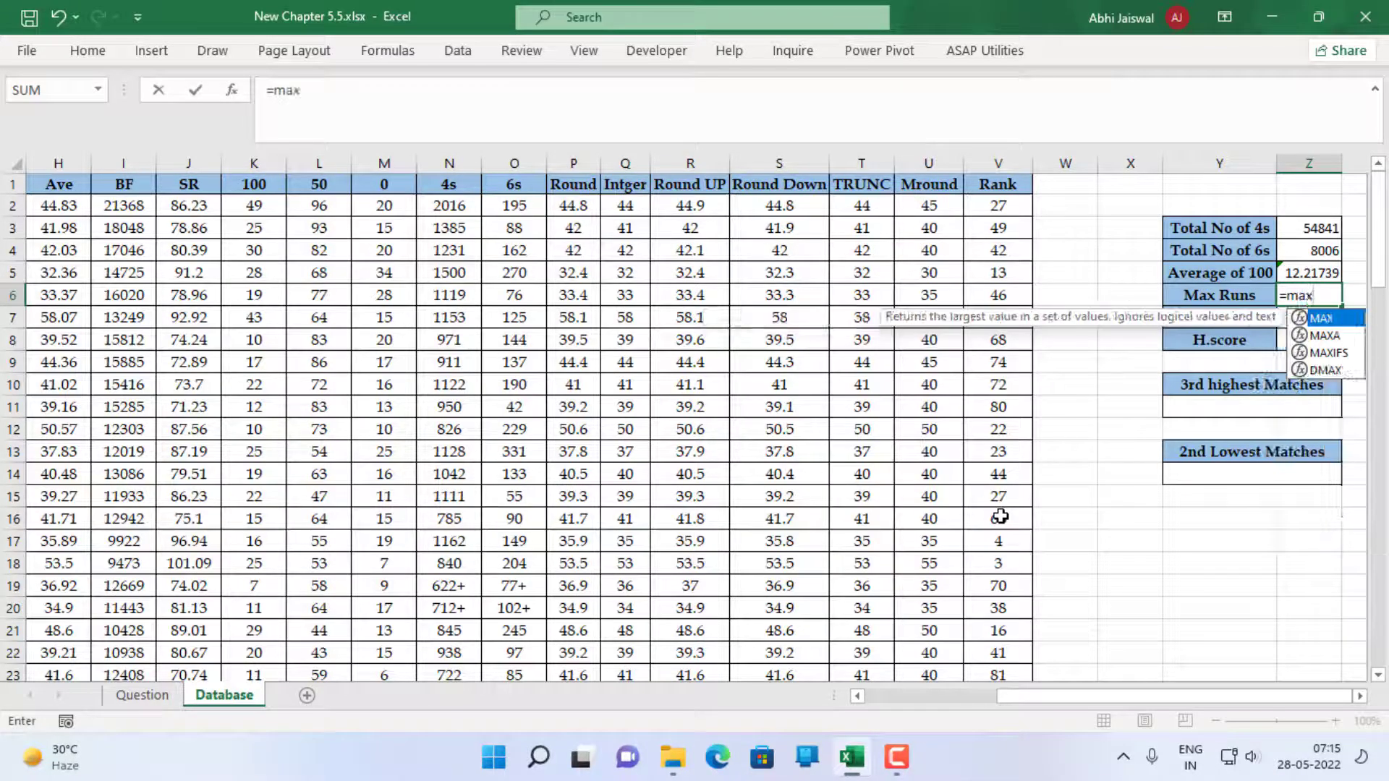
{"action": "type", "text": "x"}
{"action": "key", "text": "Tab"}
{"action": "key", "text": "Left"}
{"action": "key", "text": "Left"}
{"action": "key", "text": "Left"}
{"action": "key", "text": "Left"}
{"action": "key", "text": "Left"}
{"action": "key", "text": "Left"}
{"action": "key", "text": "Left"}
{"action": "key", "text": "Left"}
{"action": "key", "text": "Left"}
{"action": "key", "text": "Left"}
{"action": "key", "text": "Left"}
{"action": "key", "text": "Left"}
{"action": "key", "text": "Left"}
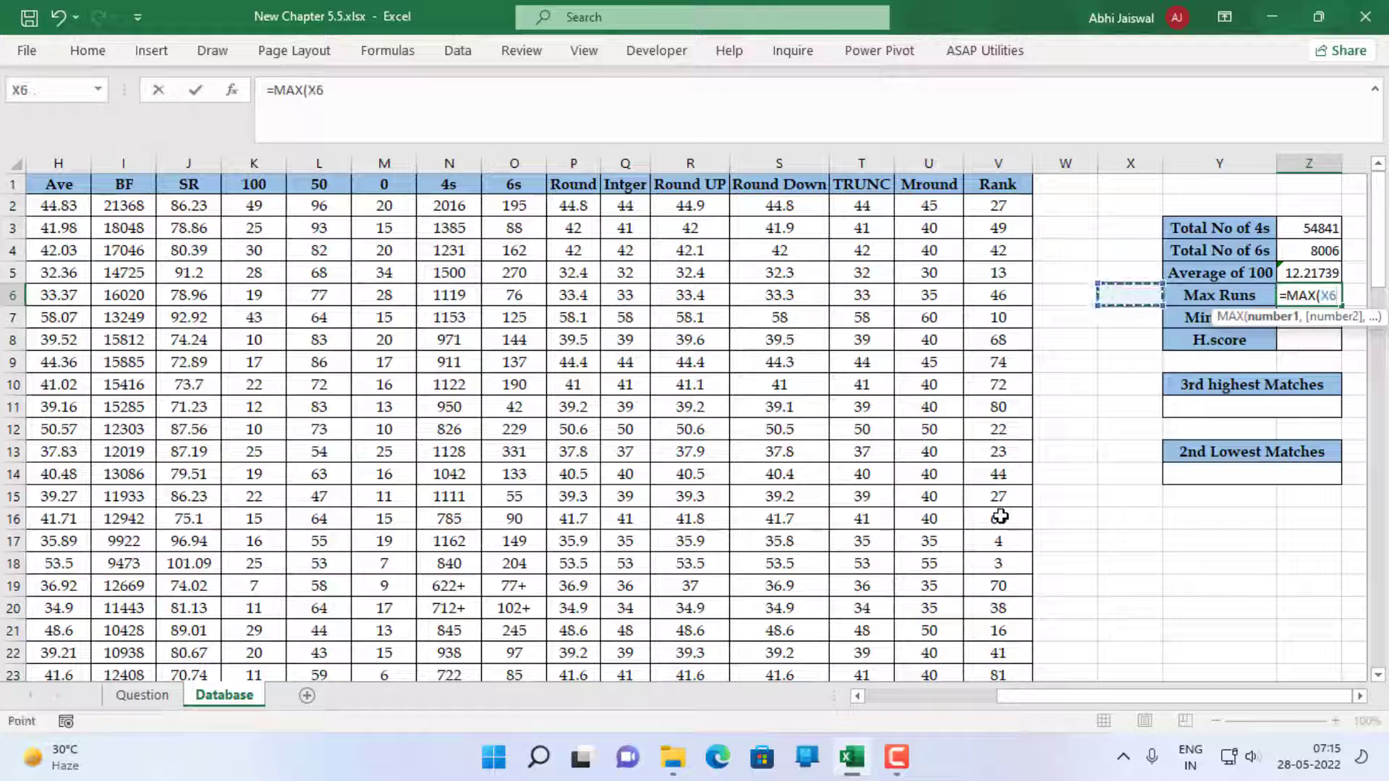
{"action": "key", "text": "Left"}
{"action": "key", "text": "Left"}
{"action": "key", "text": "Left"}
{"action": "key", "text": "Left"}
{"action": "key", "text": "Left"}
{"action": "key", "text": "Left"}
{"action": "key", "text": "Left"}
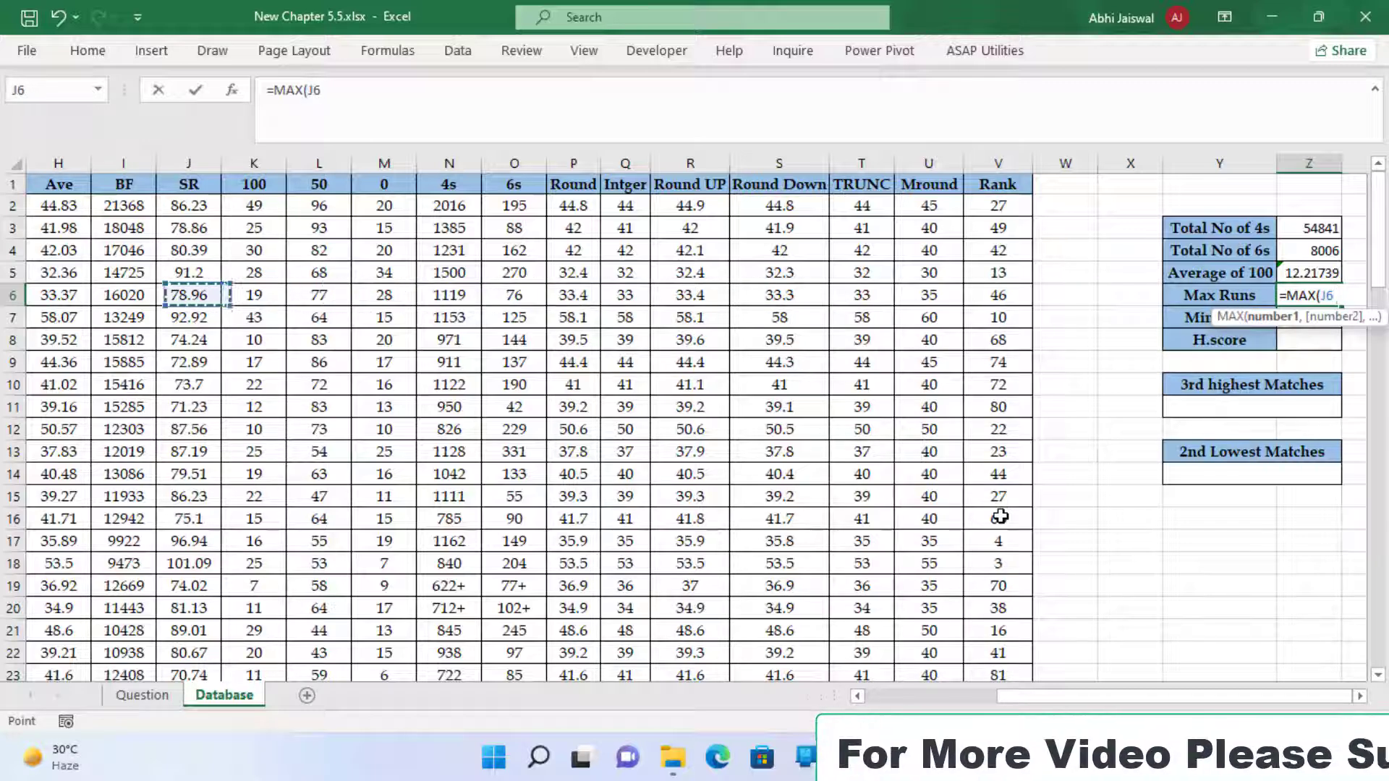
{"action": "key", "text": "Up"}
{"action": "key", "text": "Up"}
{"action": "key", "text": "Up"}
{"action": "key", "text": "Up"}
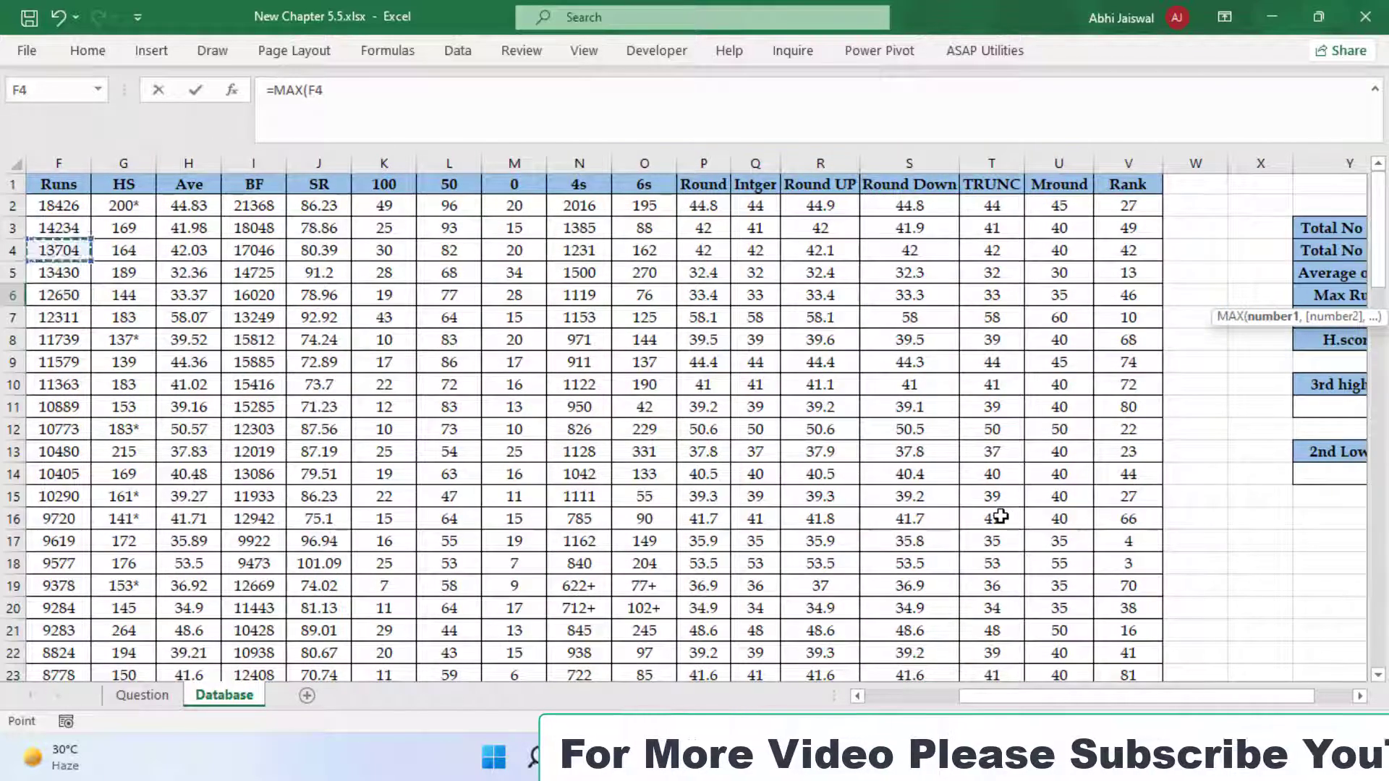
{"action": "key", "text": "ctrl+shift+Down"}
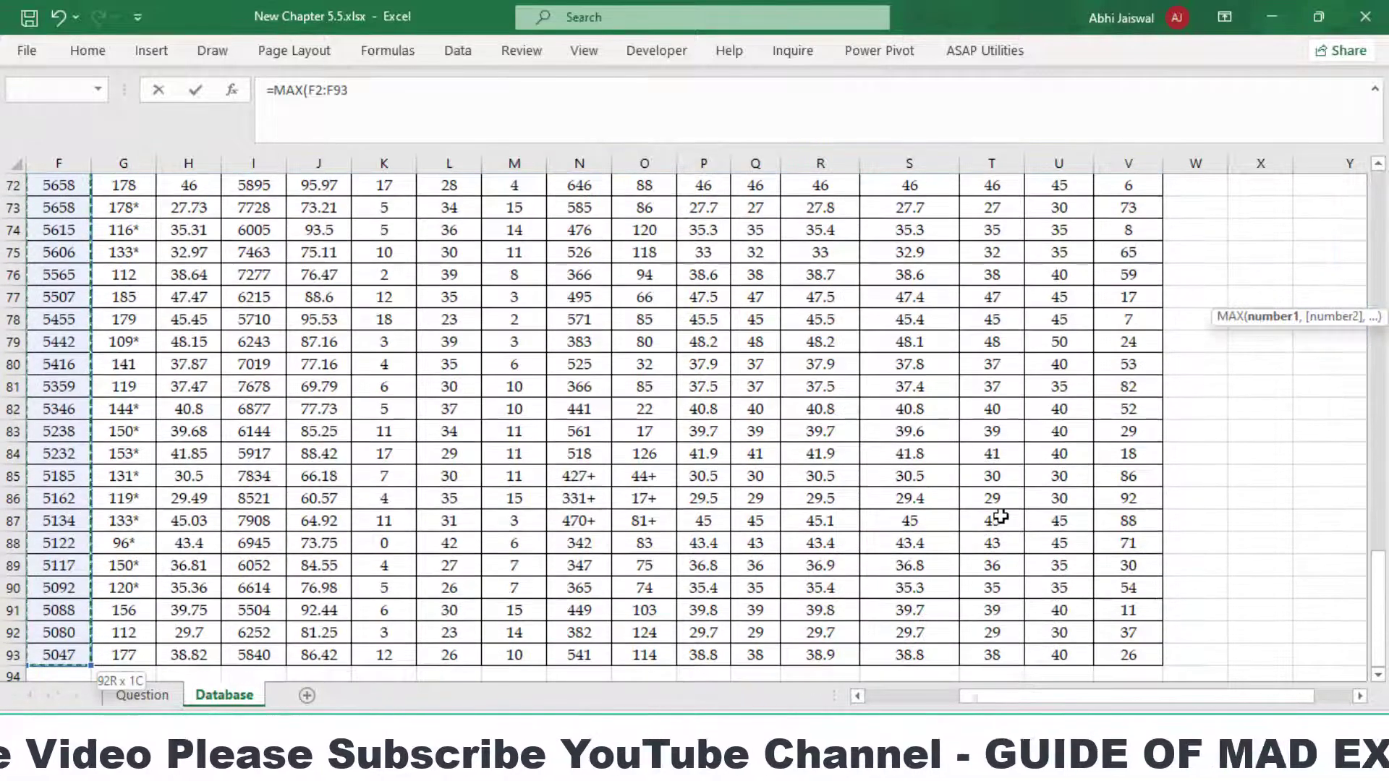
{"action": "key", "text": "ctrl+BackSpace"}
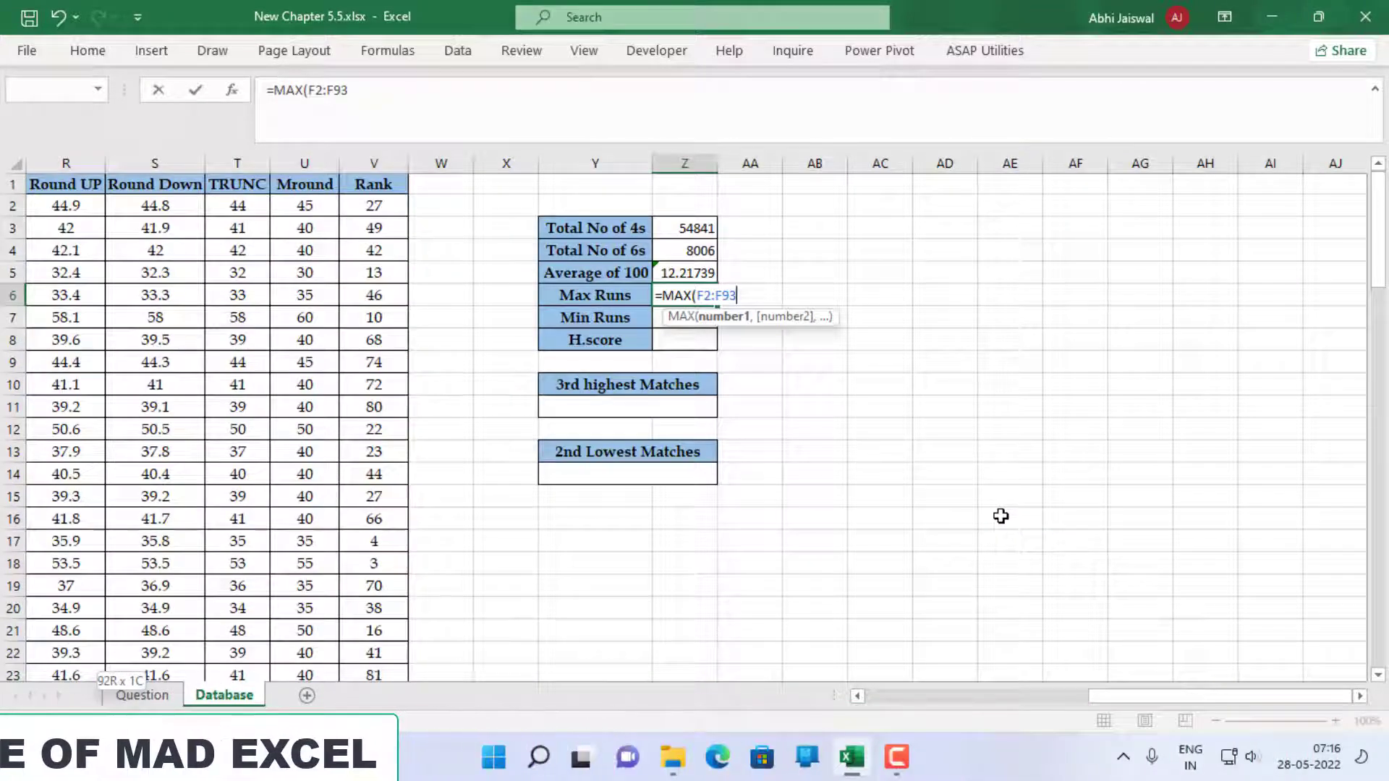
{"action": "type", "text": ")"}
{"action": "key", "text": "Return"}
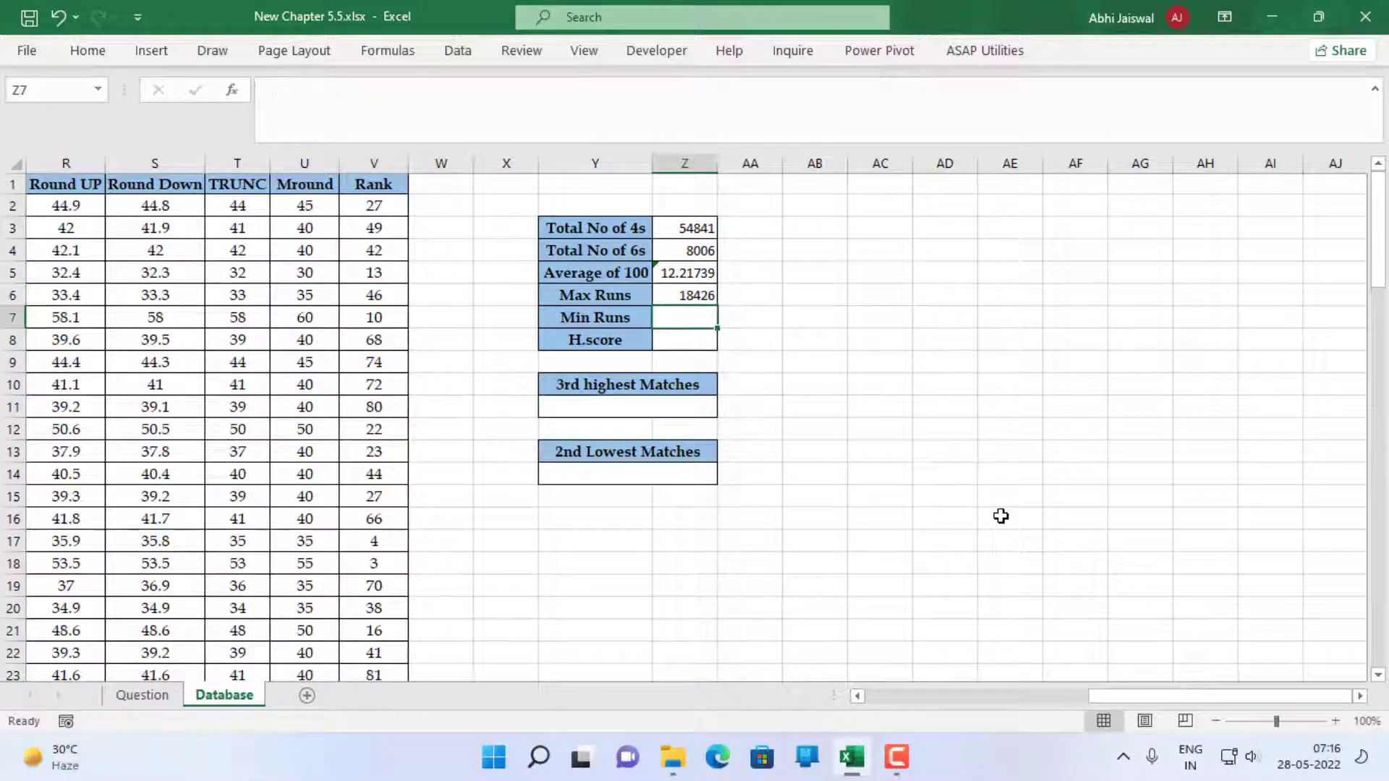
Enter =MIN(F2:F93) in Z7 to find the Min Runs
{"action": "type", "text": "="}
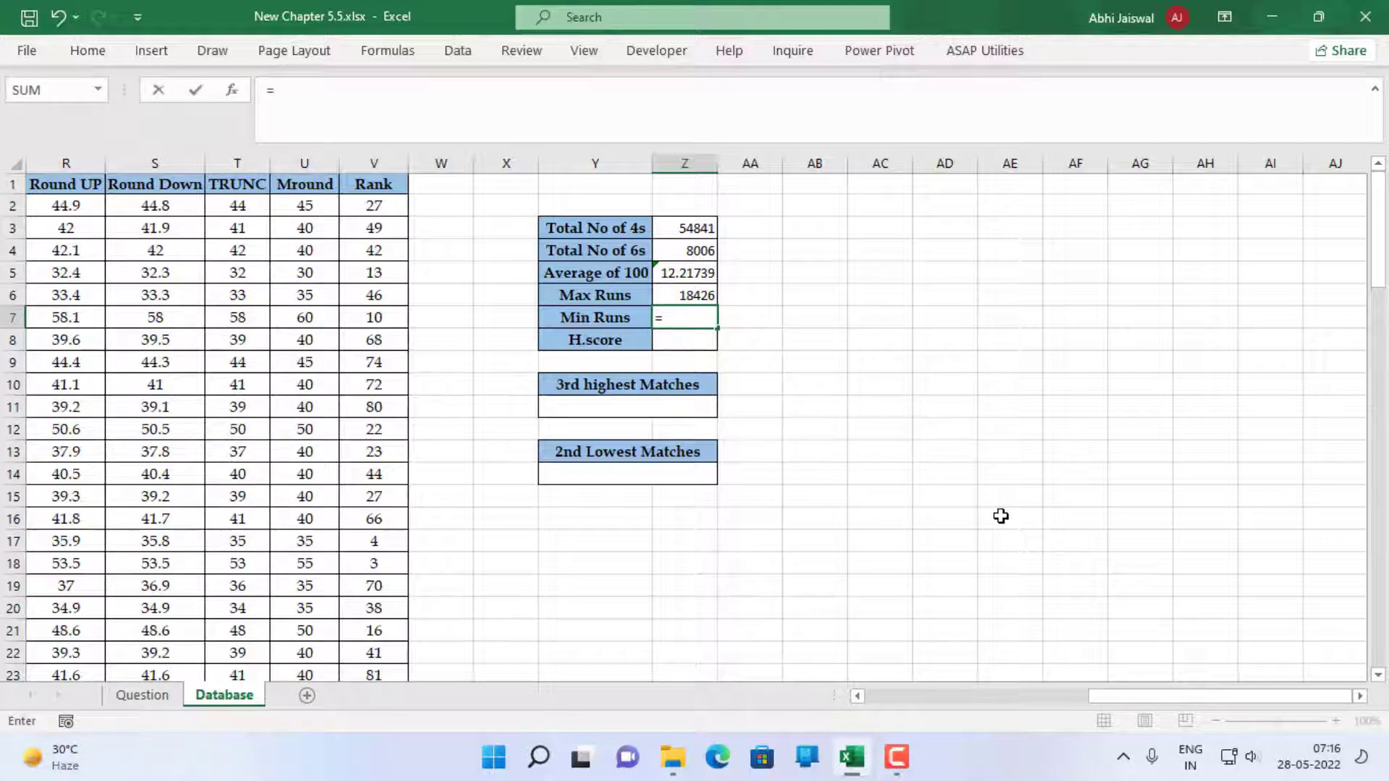
{"action": "type", "text": "min"}
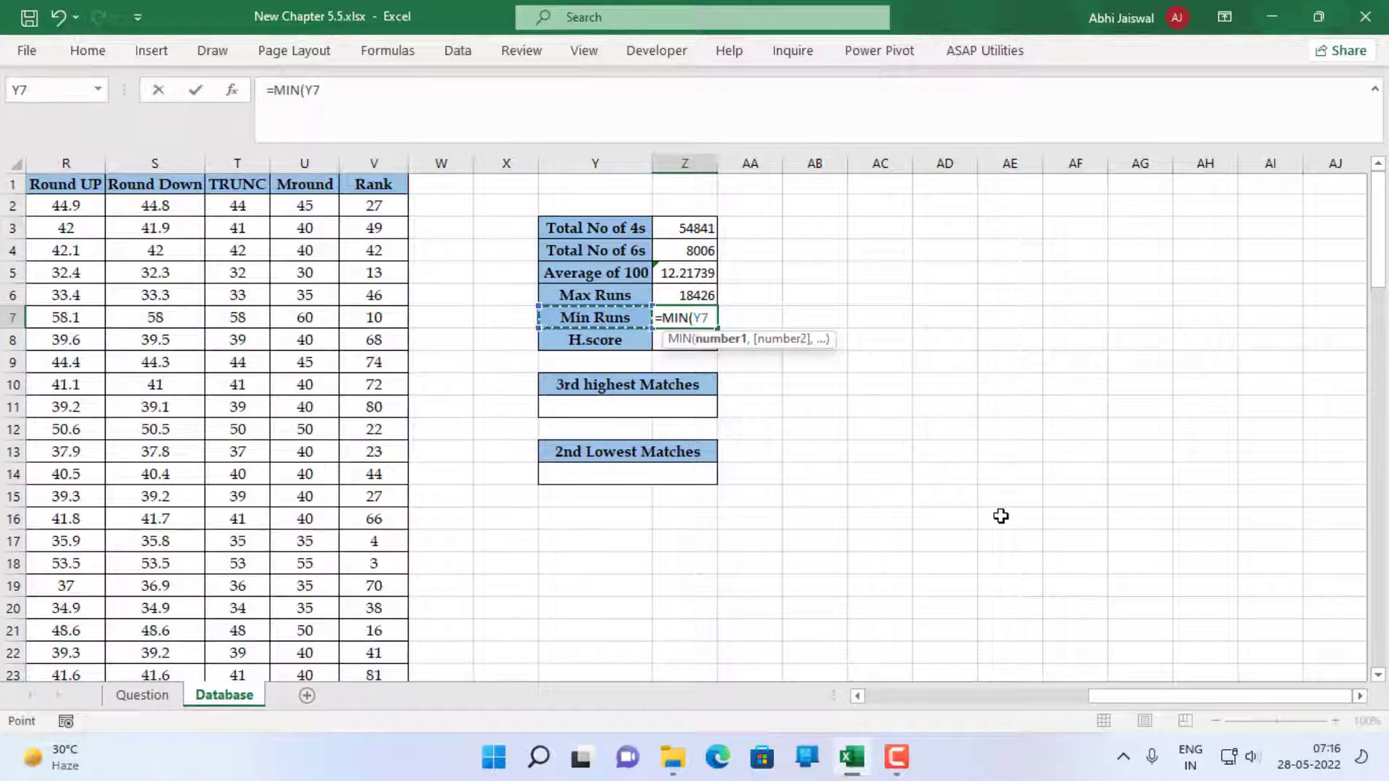
{"action": "key", "text": "Left"}
{"action": "key", "text": "Left"}
{"action": "key", "text": "Left"}
{"action": "key", "text": "Left"}
{"action": "key", "text": "Left"}
{"action": "key", "text": "Left"}
{"action": "key", "text": "Left"}
{"action": "key", "text": "Left"}
{"action": "key", "text": "Left"}
{"action": "key", "text": "Left"}
{"action": "key", "text": "Left"}
{"action": "key", "text": "Left"}
{"action": "key", "text": "Left"}
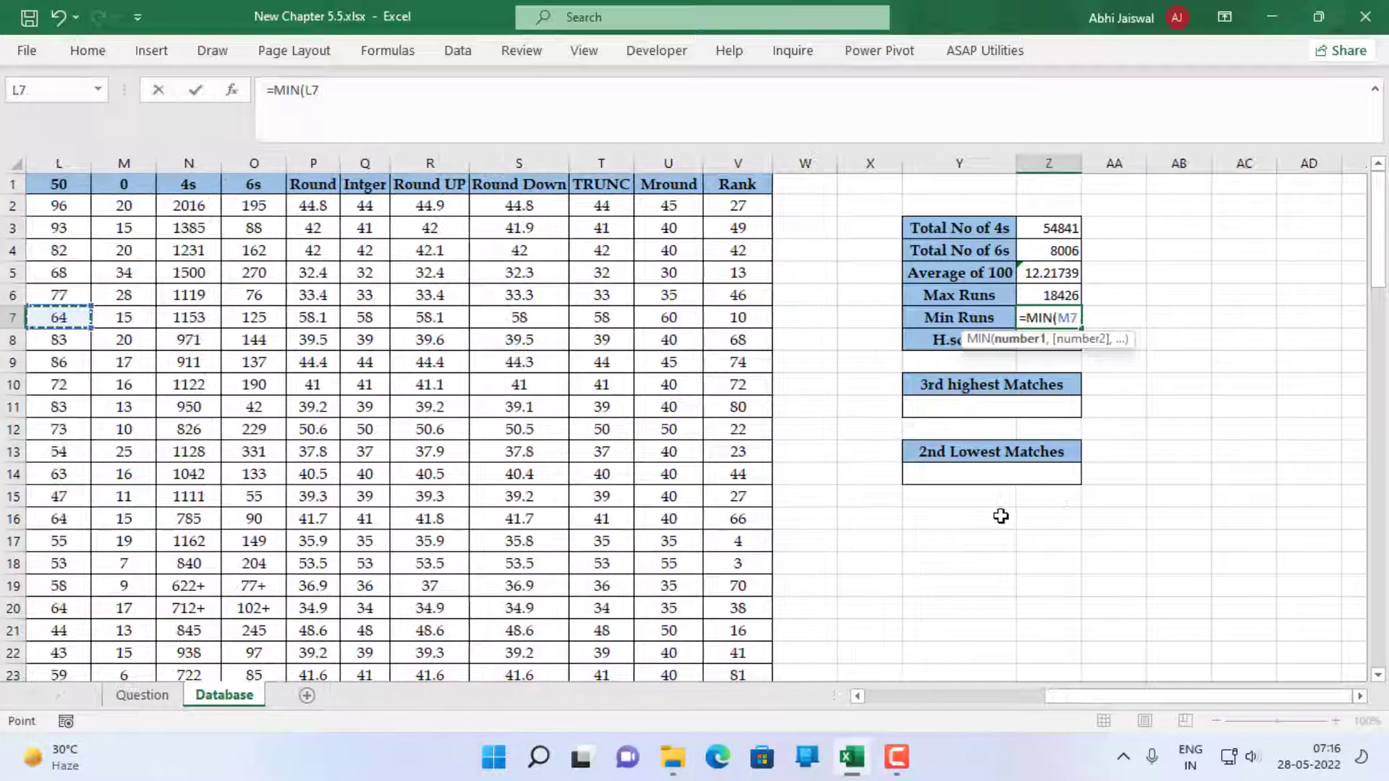
{"action": "key", "text": "Left"}
{"action": "key", "text": "Left"}
{"action": "key", "text": "Left"}
{"action": "key", "text": "Left"}
{"action": "key", "text": "Left"}
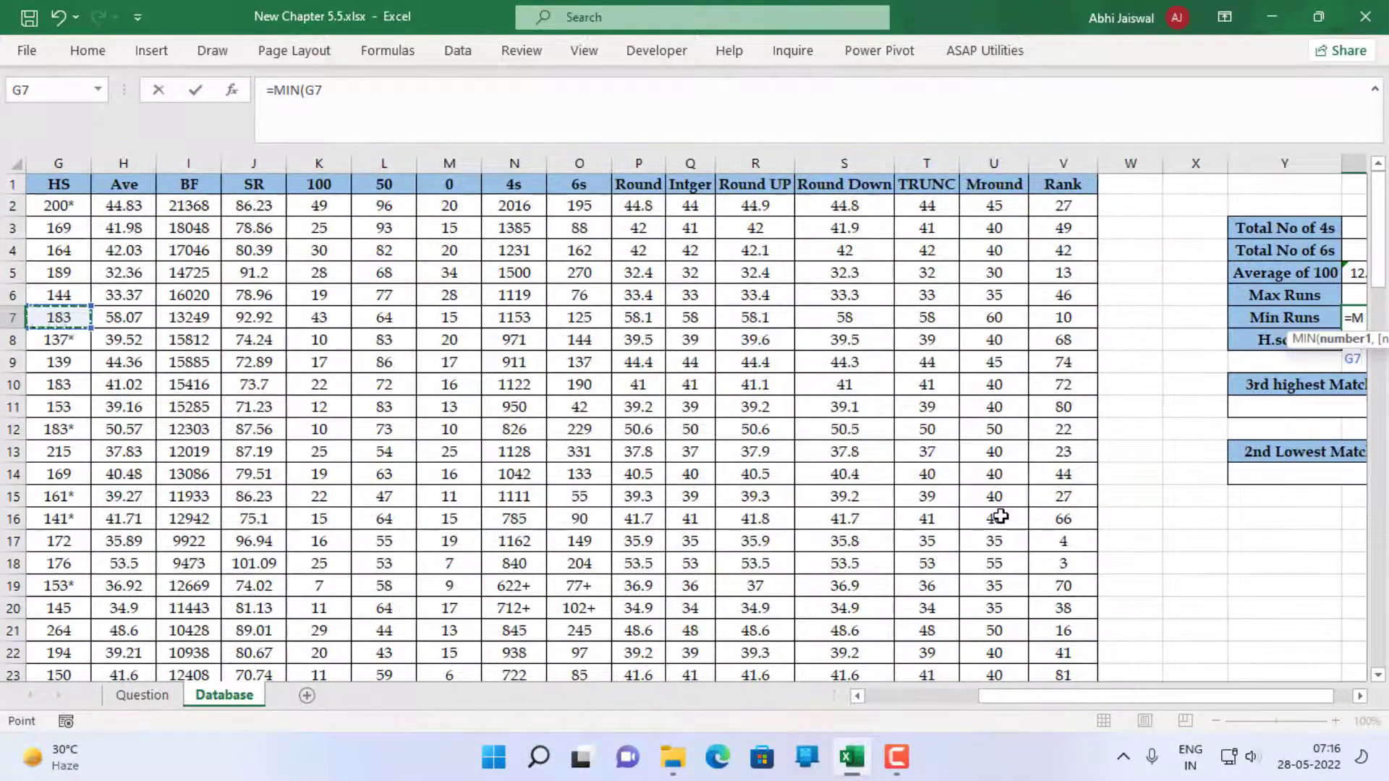
{"action": "key", "text": "Left"}
{"action": "key", "text": "Up"}
{"action": "key", "text": "Up"}
{"action": "key", "text": "Up"}
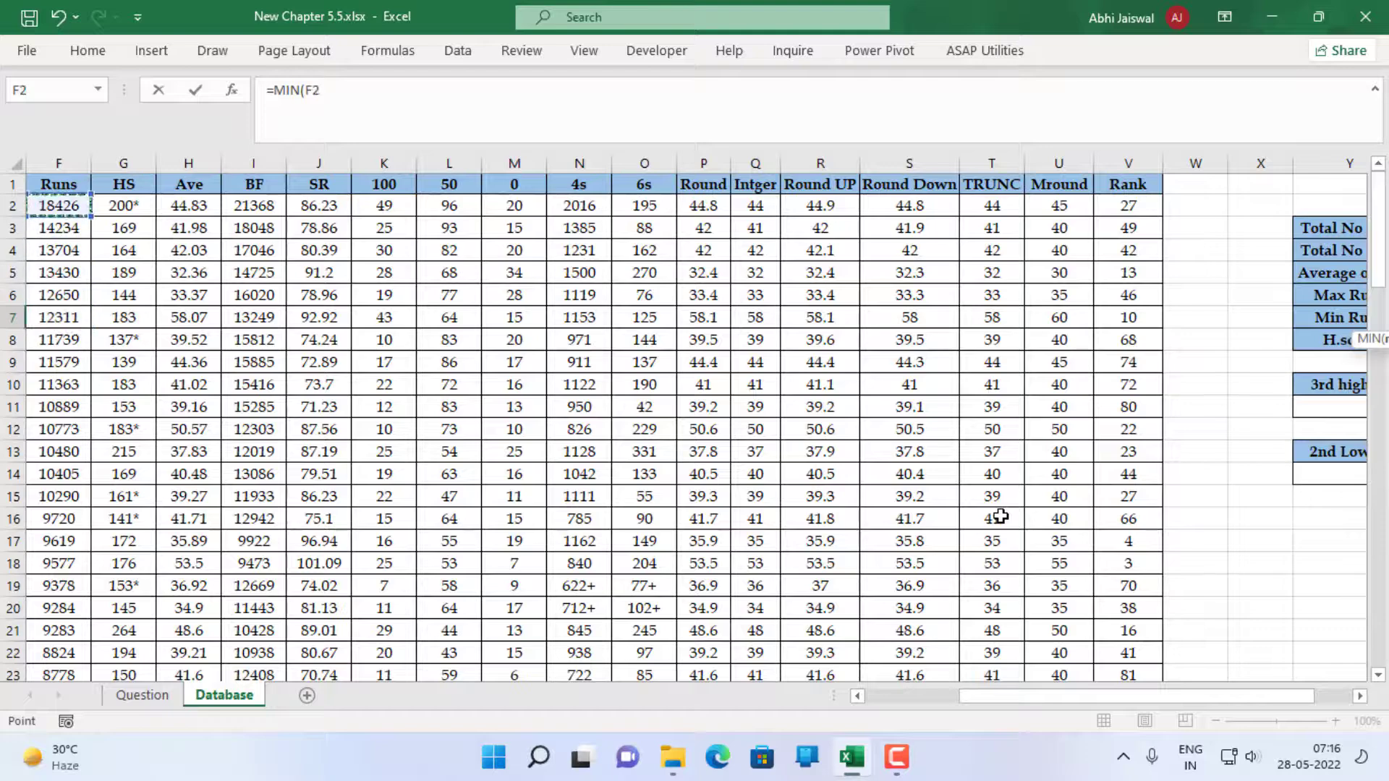
{"action": "key", "text": "ctrl+shift+Down"}
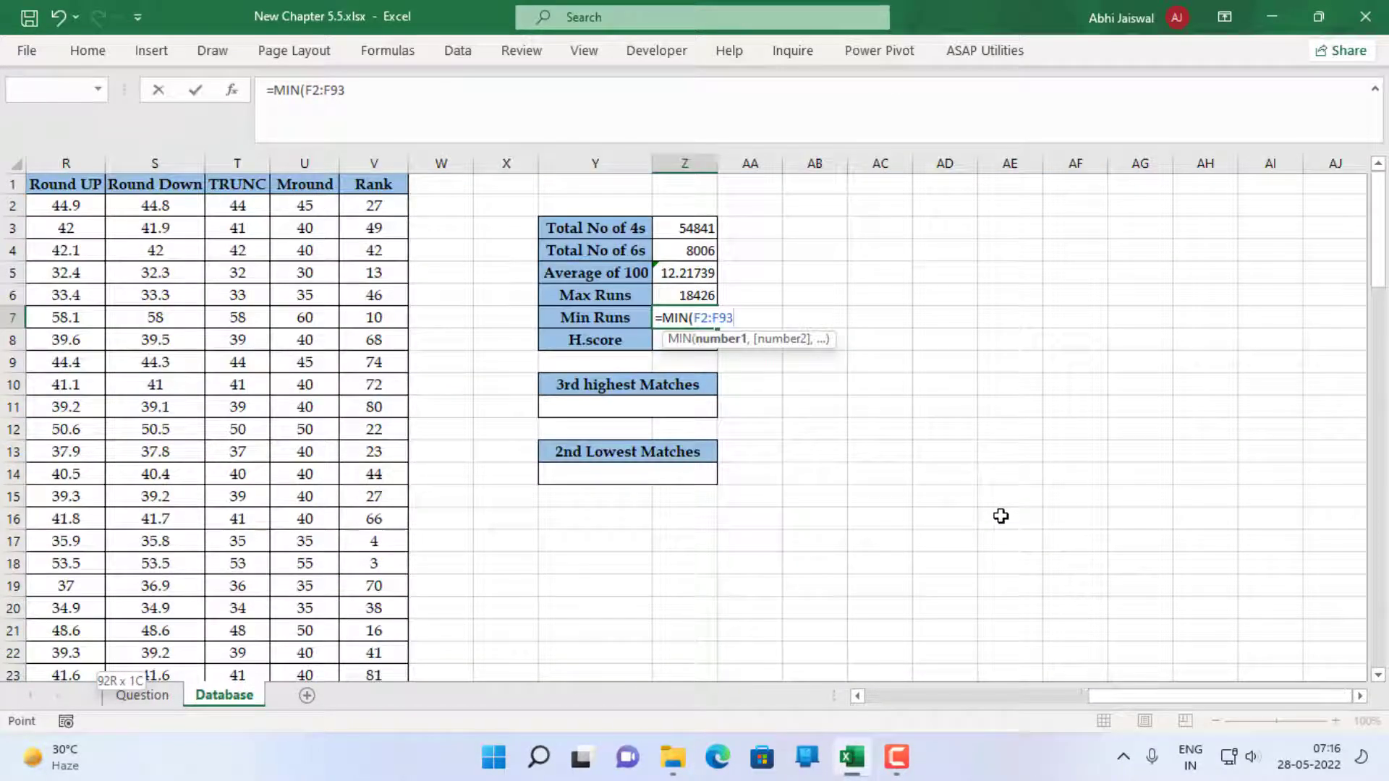
{"action": "key", "text": "Return"}
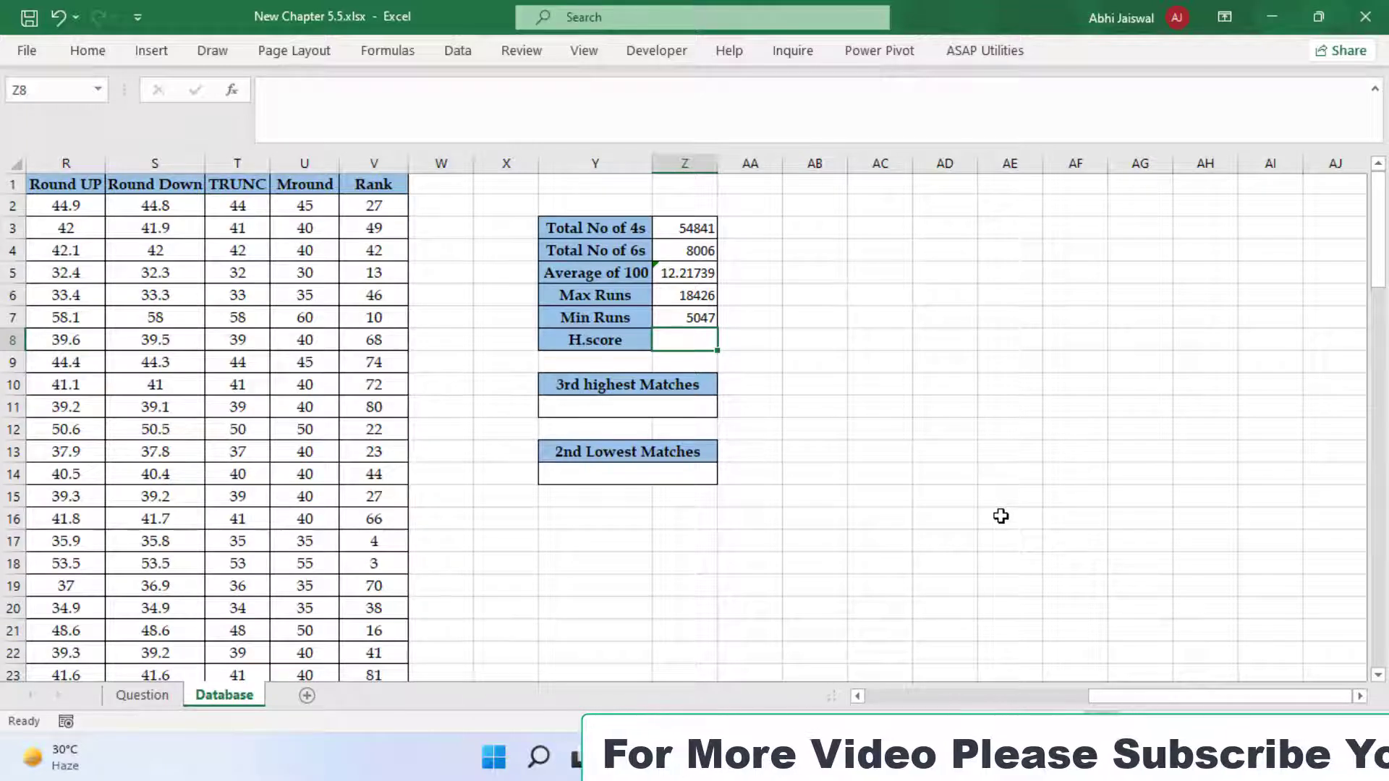
Enter =MAX(G2:G93) in Z8 to find the H.score from the HS column
{"action": "type", "text": "="}
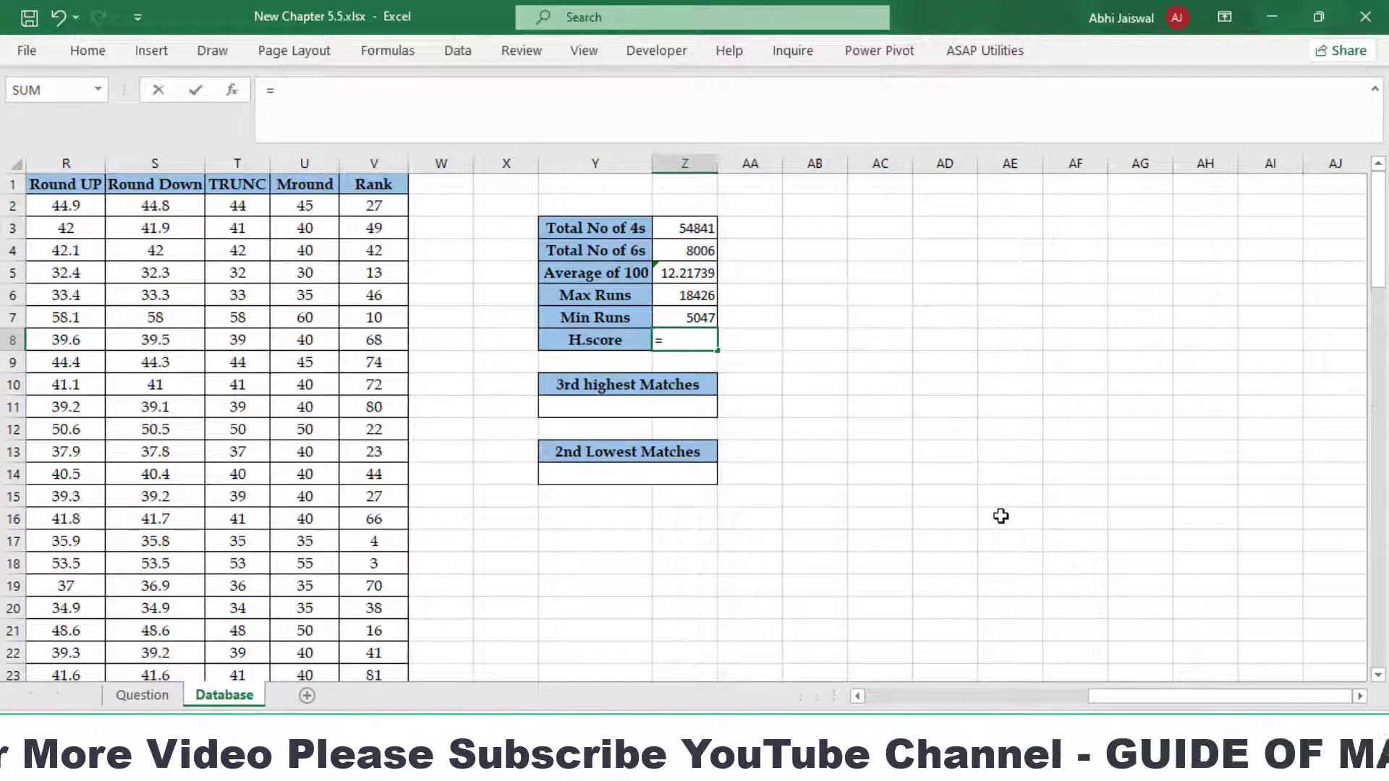
{"action": "type", "text": "max"}
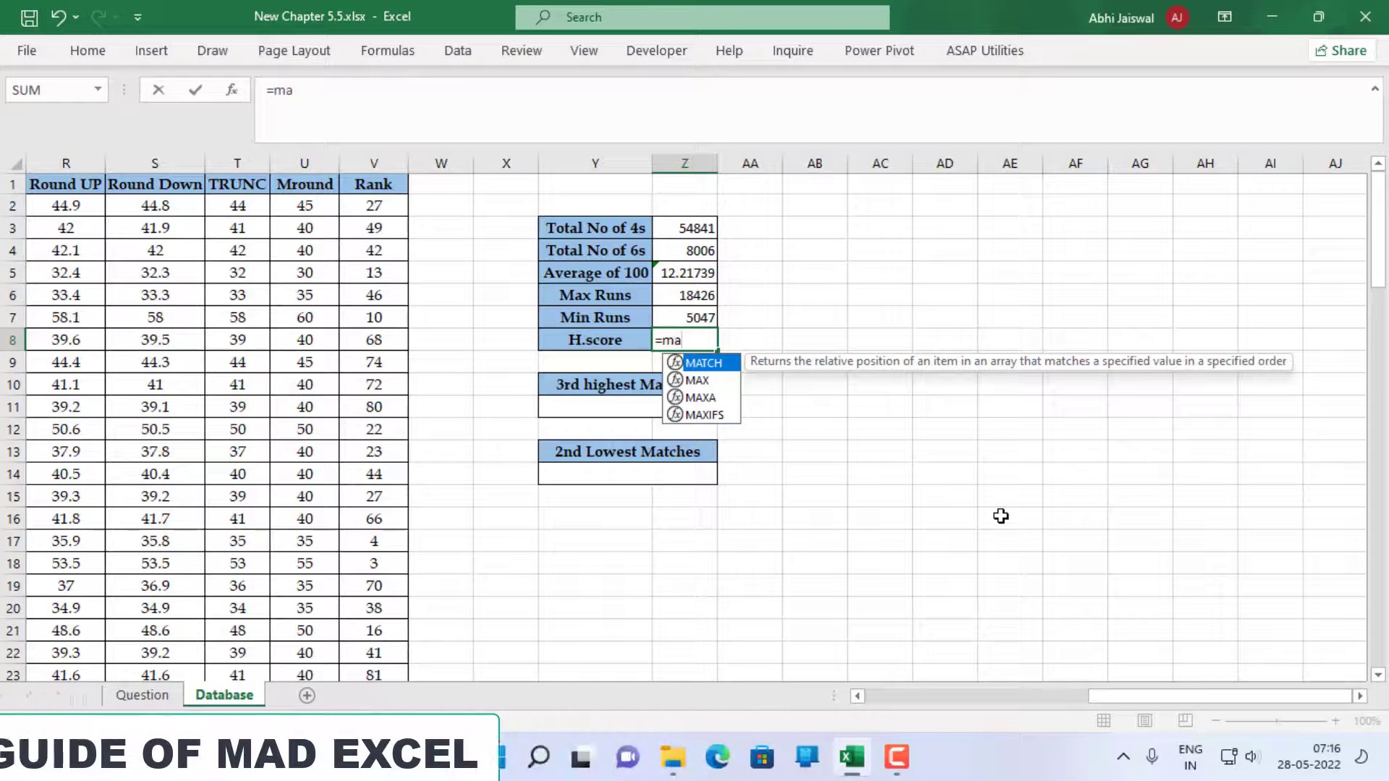
{"action": "key", "text": "Tab"}
{"action": "key", "text": "Left"}
{"action": "key", "text": "Left"}
{"action": "key", "text": "Left"}
{"action": "key", "text": "Left"}
{"action": "key", "text": "Left"}
{"action": "key", "text": "Left"}
{"action": "key", "text": "Left"}
{"action": "key", "text": "Left"}
{"action": "key", "text": "Left"}
{"action": "key", "text": "Left"}
{"action": "key", "text": "Left"}
{"action": "key", "text": "Left"}
{"action": "key", "text": "Left"}
{"action": "key", "text": "Left"}
{"action": "key", "text": "Left"}
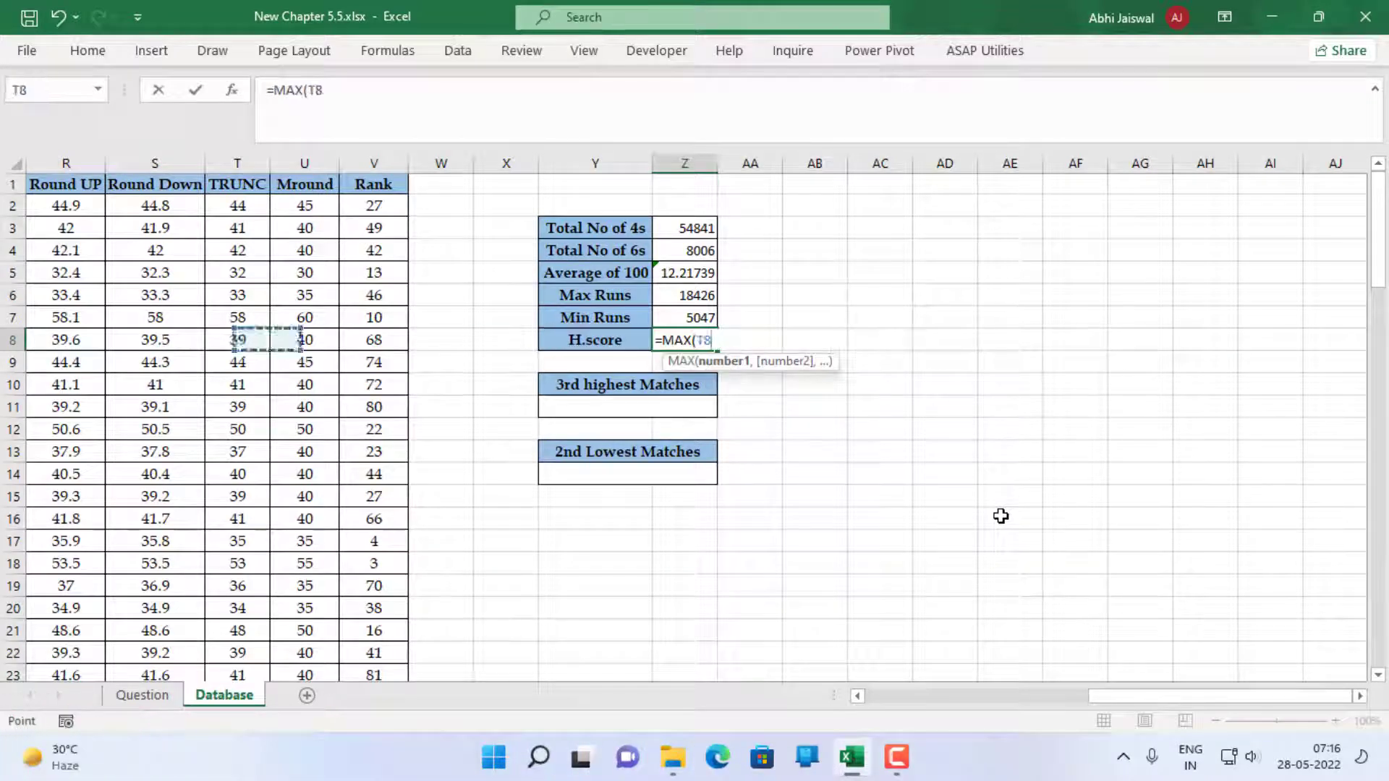
{"action": "key", "text": "Left"}
{"action": "key", "text": "Left"}
{"action": "key", "text": "Left"}
{"action": "key", "text": "Left"}
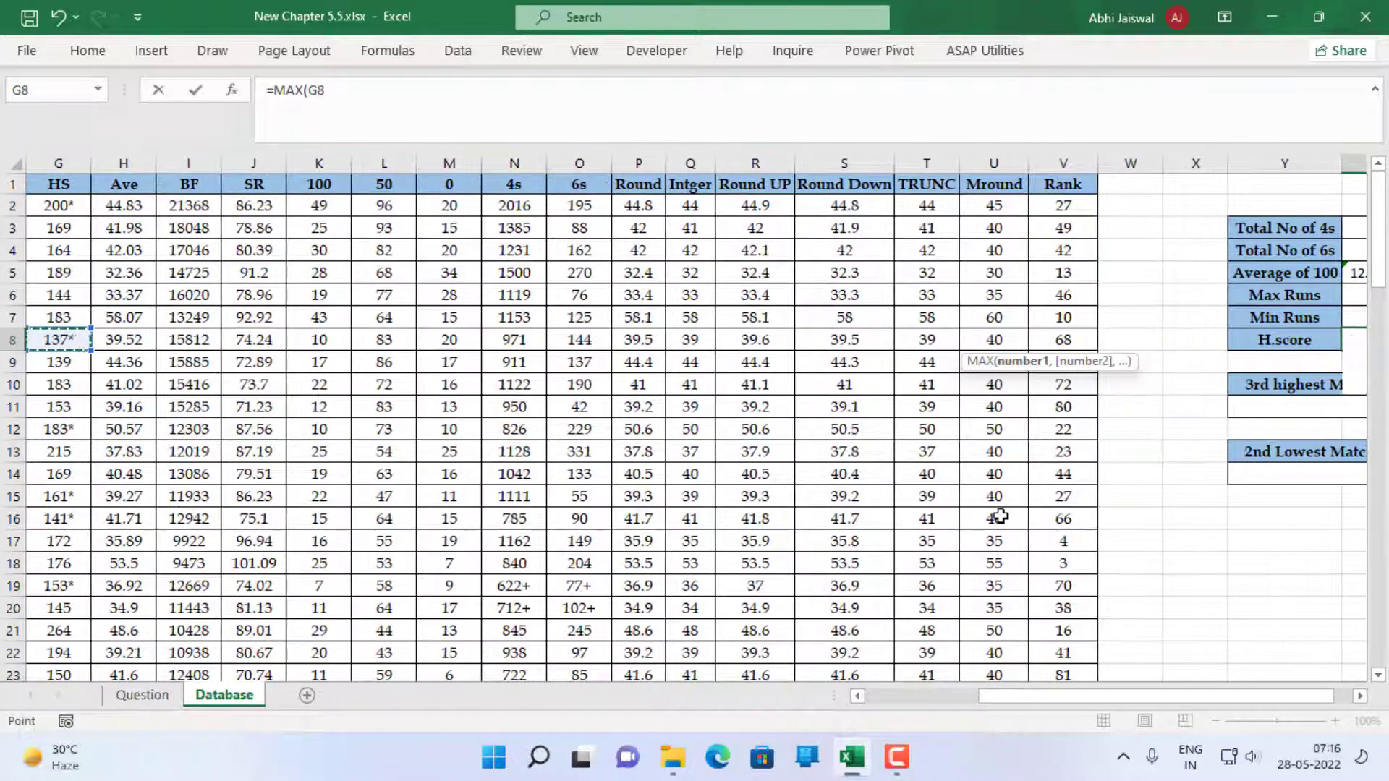
{"action": "key", "text": "Up"}
{"action": "key", "text": "Up"}
{"action": "key", "text": "Up"}
{"action": "key", "text": "Up"}
{"action": "key", "text": "Up"}
{"action": "key", "text": "Up"}
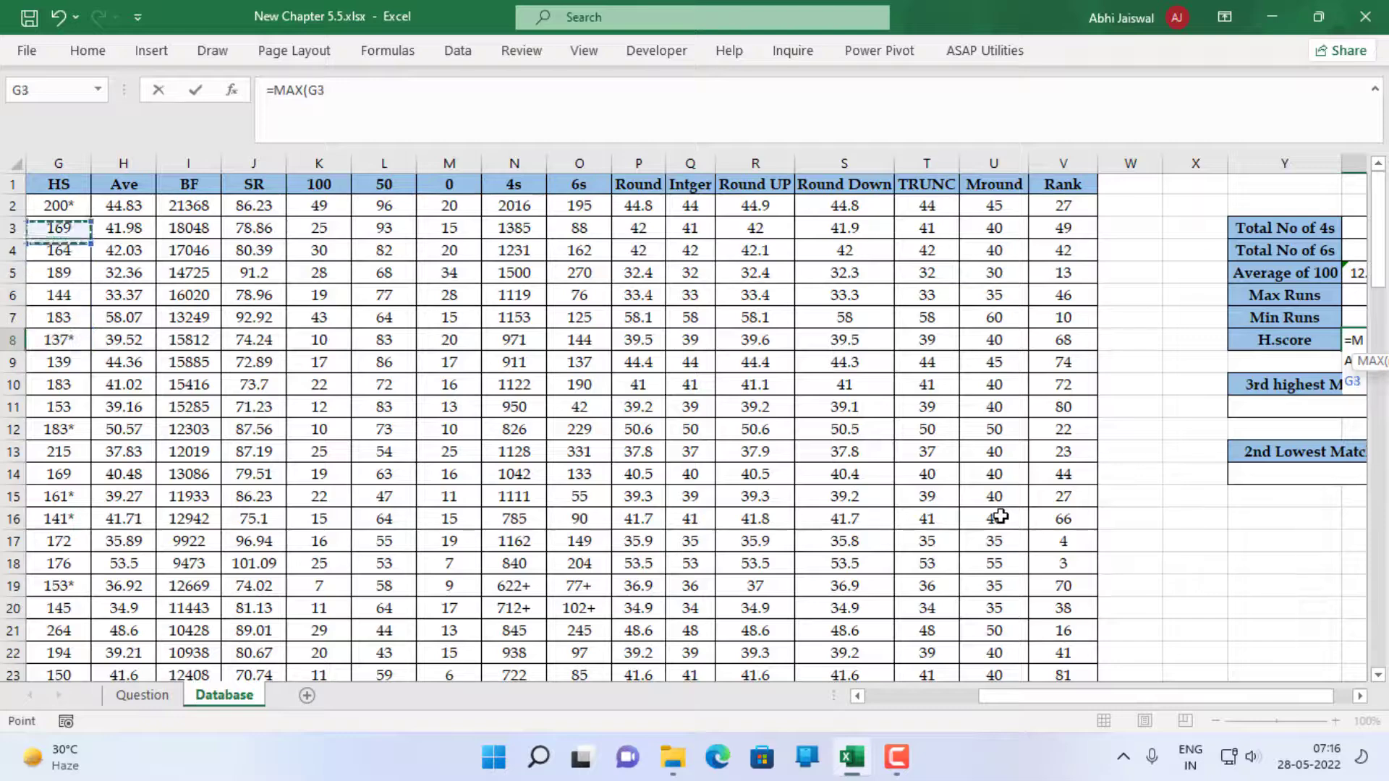
{"action": "key", "text": "ctrl+shift+Down"}
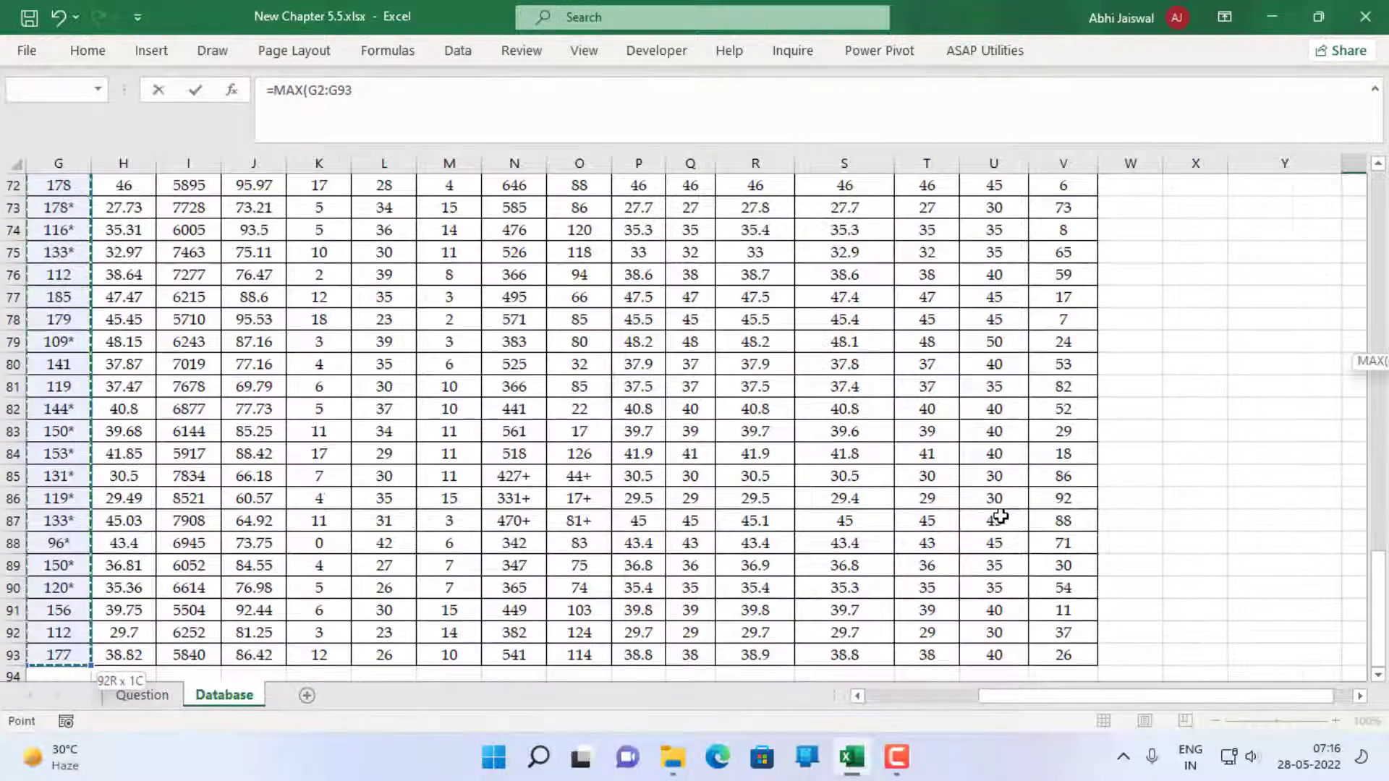
{"action": "type", "text": ")"}
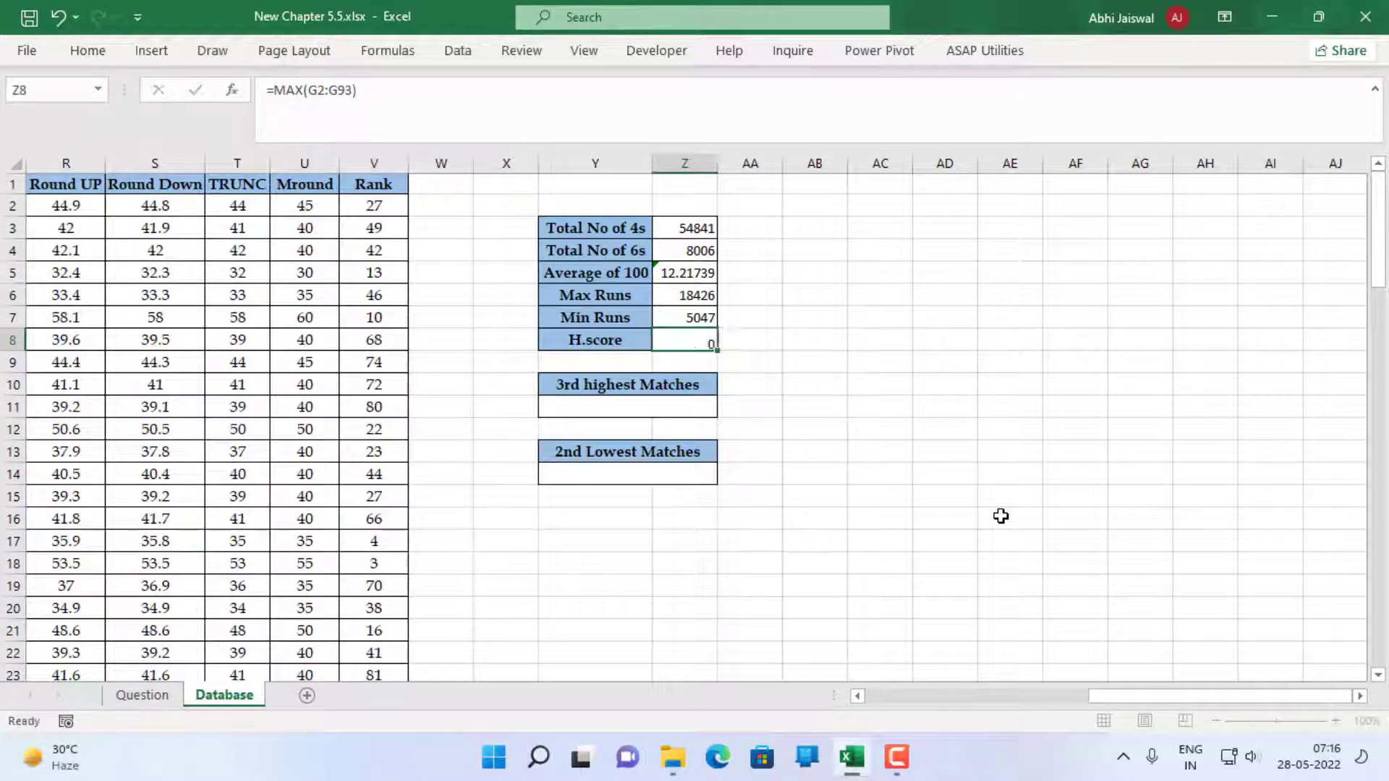
{"action": "key", "text": "Return"}
Enter =LARGE(C2:C93,3) in Y11 to find the 3rd highest Matches from the Mat column
{"action": "key", "text": "Down"}
{"action": "key", "text": "Down"}
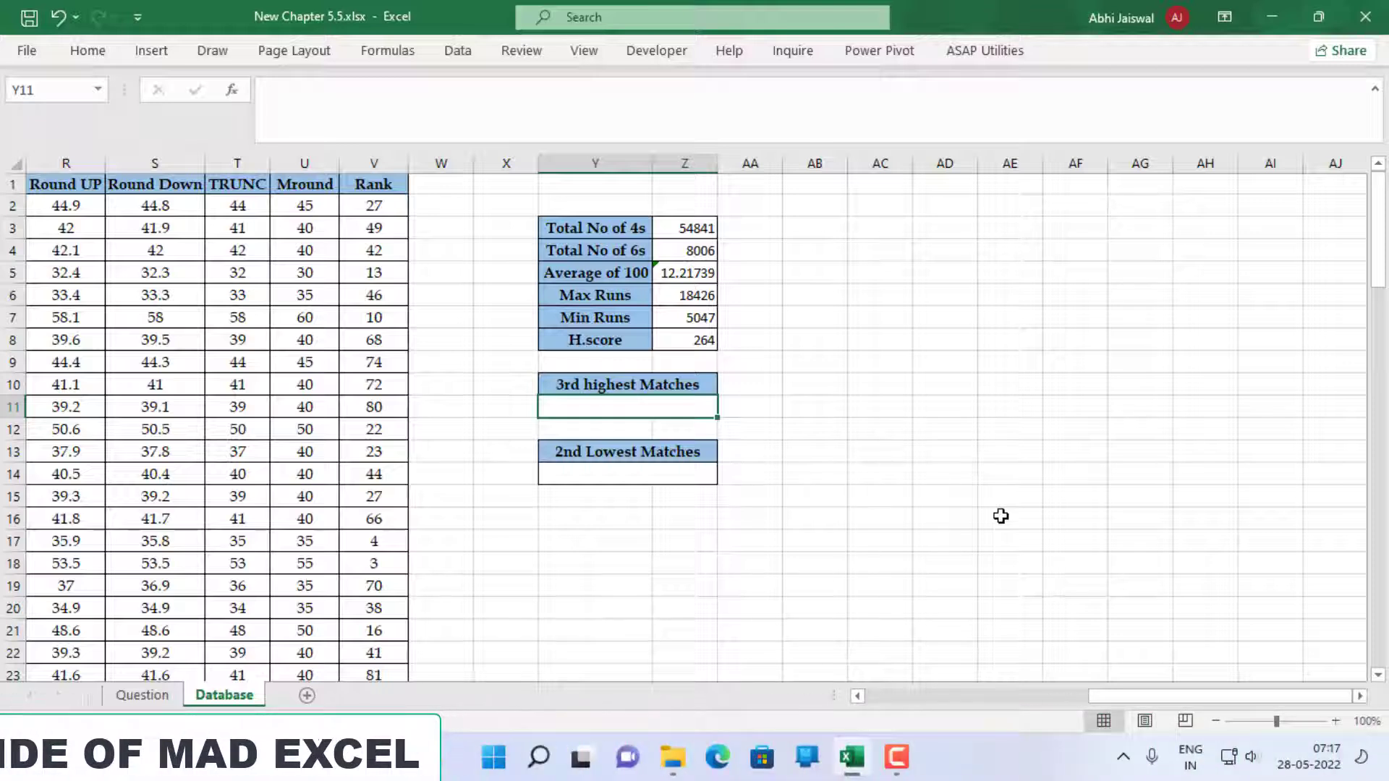
{"action": "type", "text": "="}
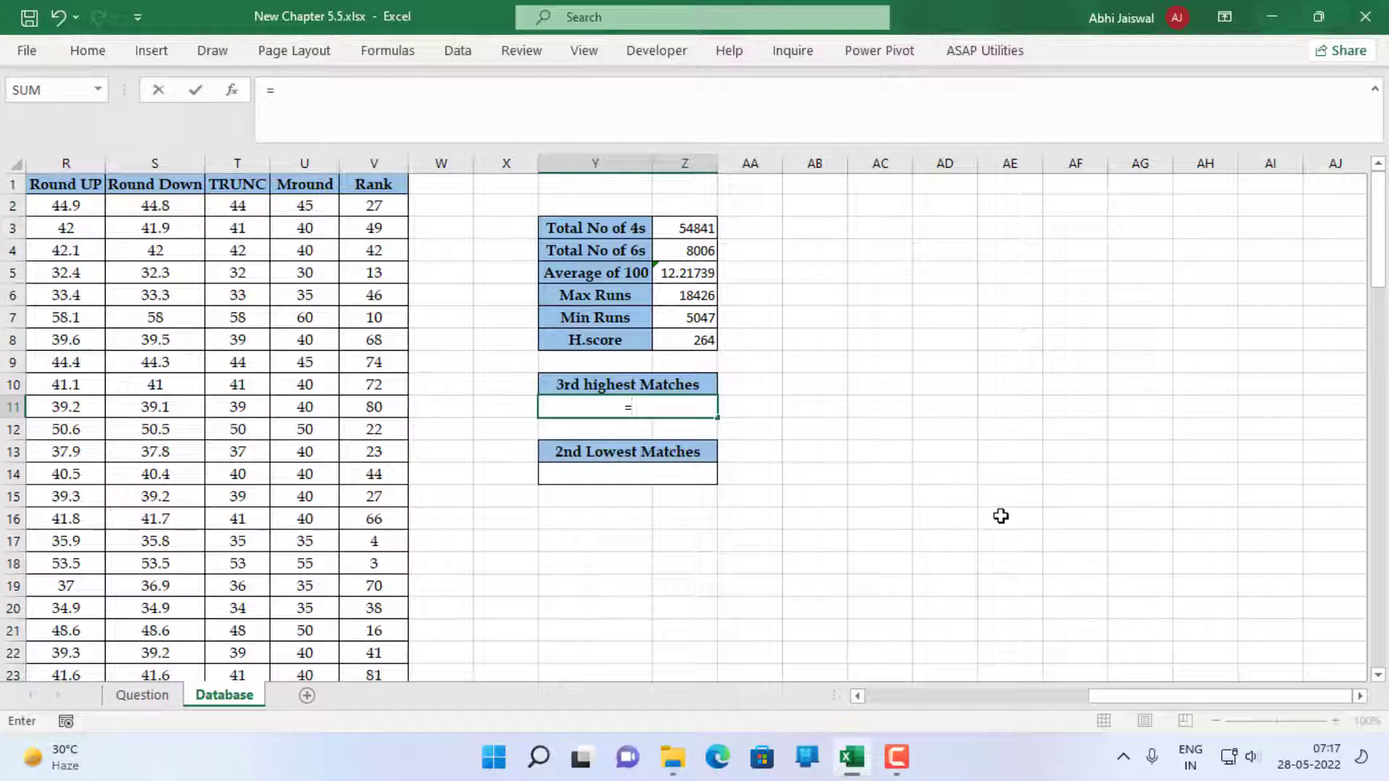
{"action": "type", "text": "lar"}
{"action": "key", "text": "Tab"}
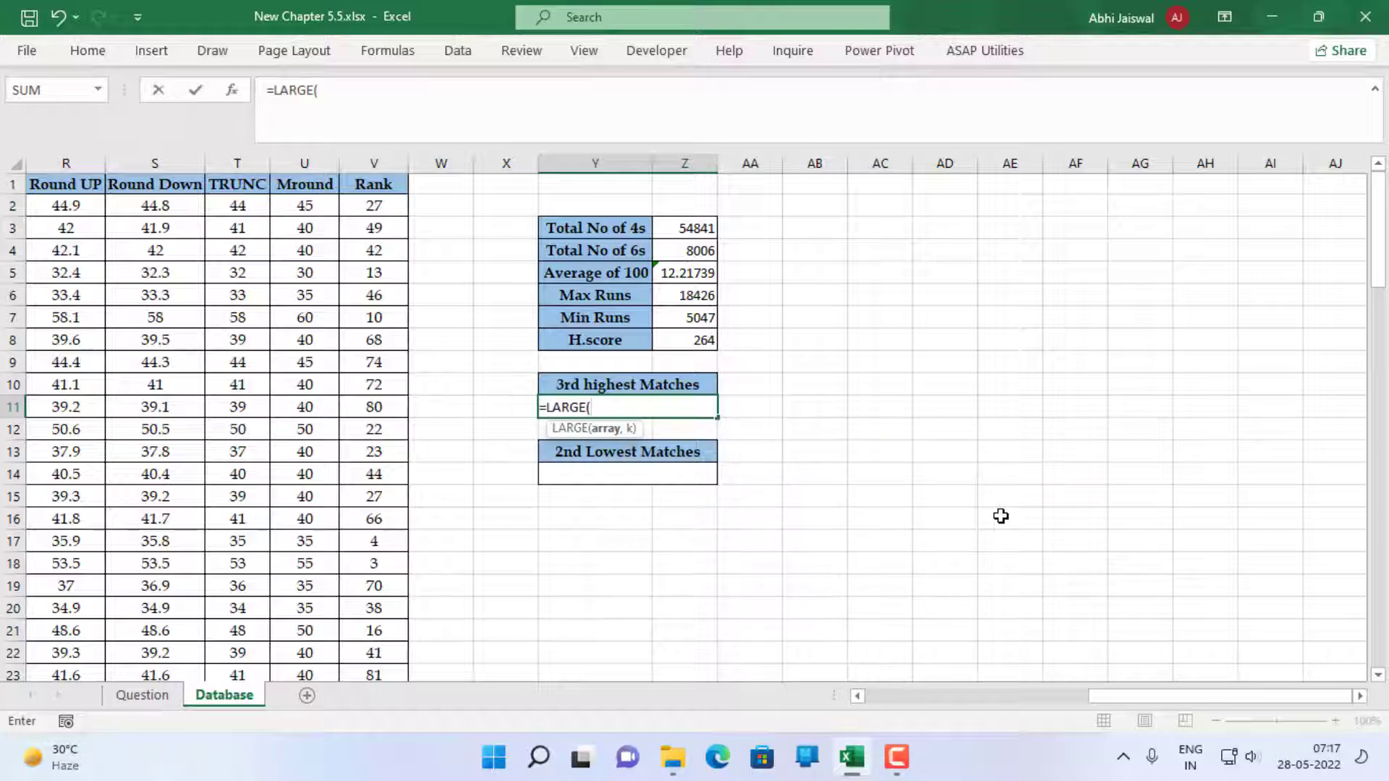
{"action": "key", "text": "Left"}
{"action": "key", "text": "Left"}
{"action": "key", "text": "Left"}
{"action": "key", "text": "Left"}
{"action": "key", "text": "Left"}
{"action": "key", "text": "Left"}
{"action": "key", "text": "Left"}
{"action": "key", "text": "Left"}
{"action": "key", "text": "Left"}
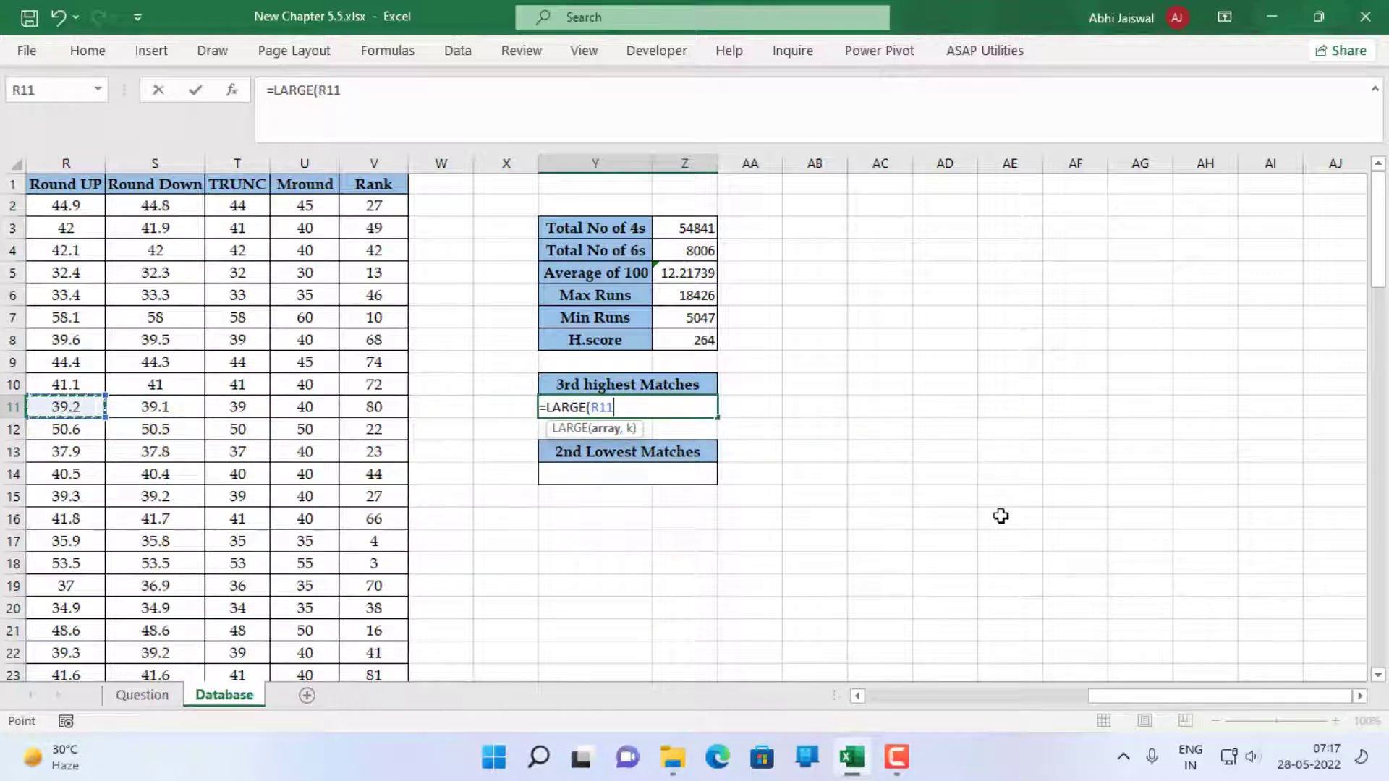
{"action": "key", "text": "Left"}
{"action": "key", "text": "Left"}
{"action": "key", "text": "Left"}
{"action": "key", "text": "Left"}
{"action": "key", "text": "Left"}
{"action": "key", "text": "Left"}
{"action": "key", "text": "Left"}
{"action": "key", "text": "Left"}
{"action": "key", "text": "Left"}
{"action": "key", "text": "Left"}
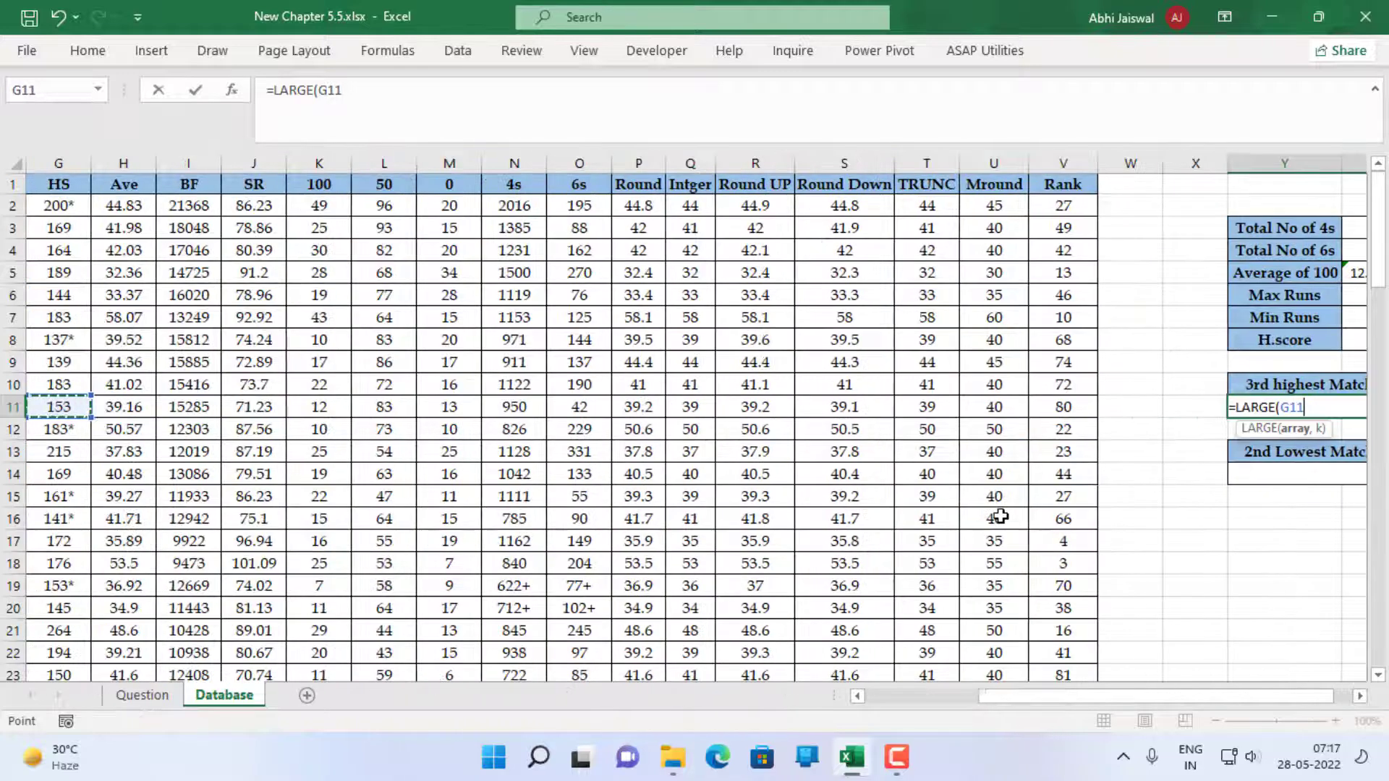
{"action": "key", "text": "Left"}
{"action": "key", "text": "Left"}
{"action": "key", "text": "Left"}
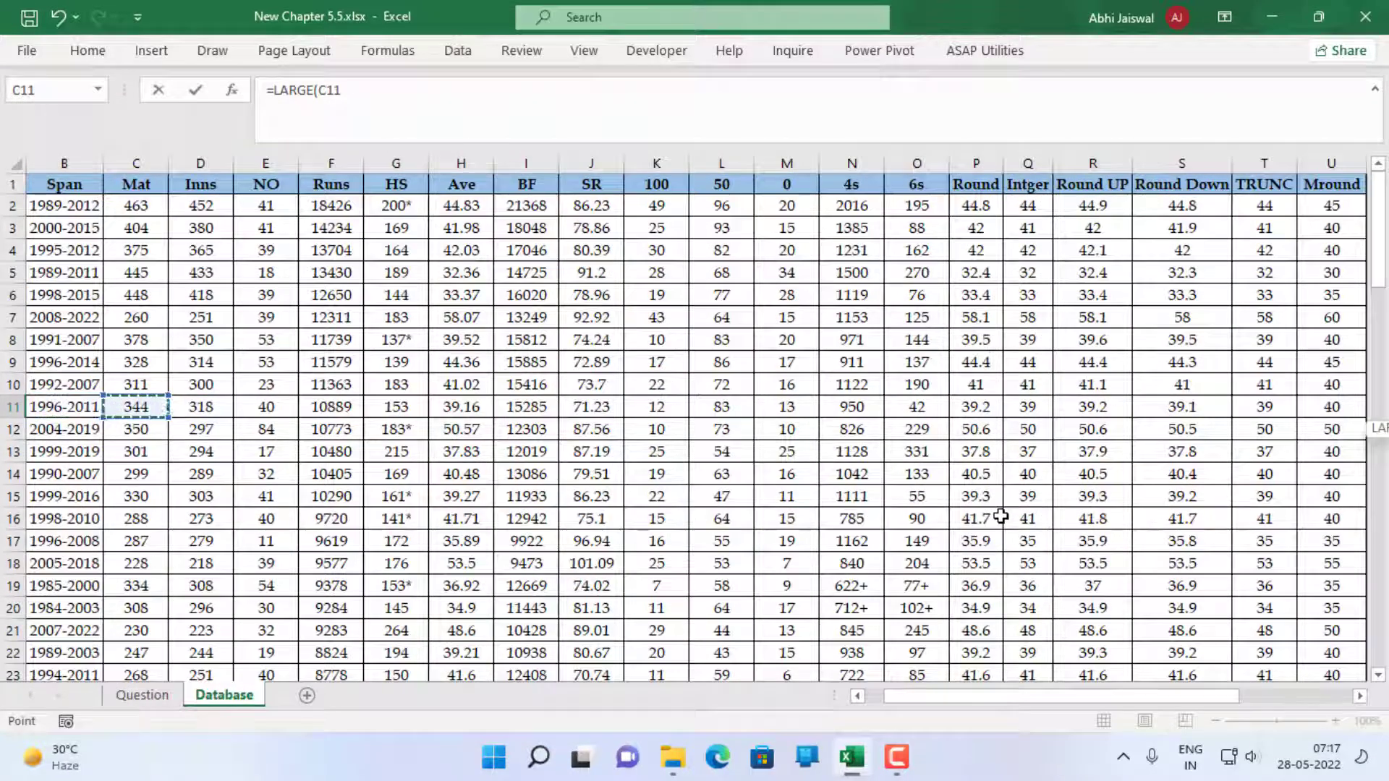
{"action": "key", "text": "Up"}
{"action": "key", "text": "Up"}
{"action": "key", "text": "Up"}
{"action": "key", "text": "Up"}
{"action": "key", "text": "Up"}
{"action": "key", "text": "Up"}
{"action": "key", "text": "Up"}
{"action": "key", "text": "Up"}
{"action": "key", "text": "Up"}
{"action": "key", "text": "ctrl+shift+Down"}
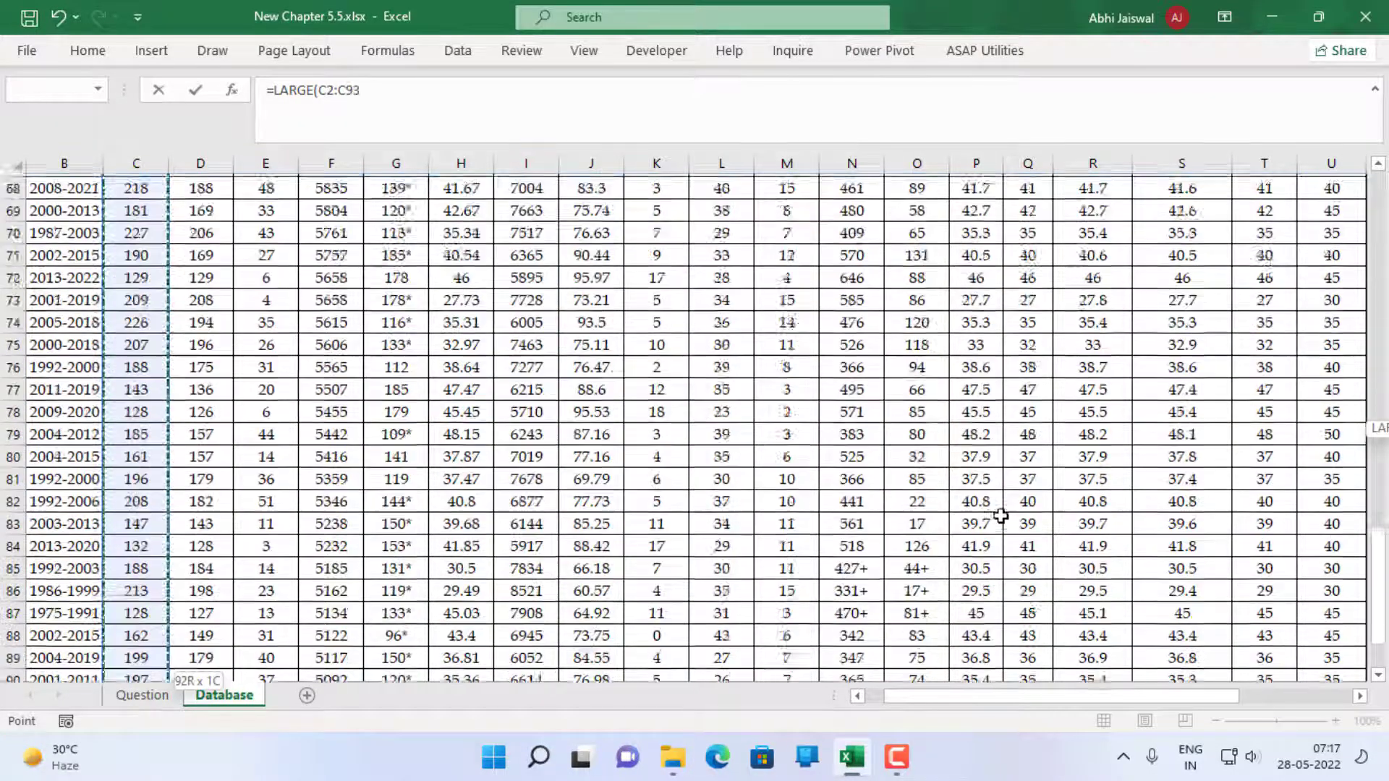
{"action": "key", "text": "ctrl+BackSpace"}
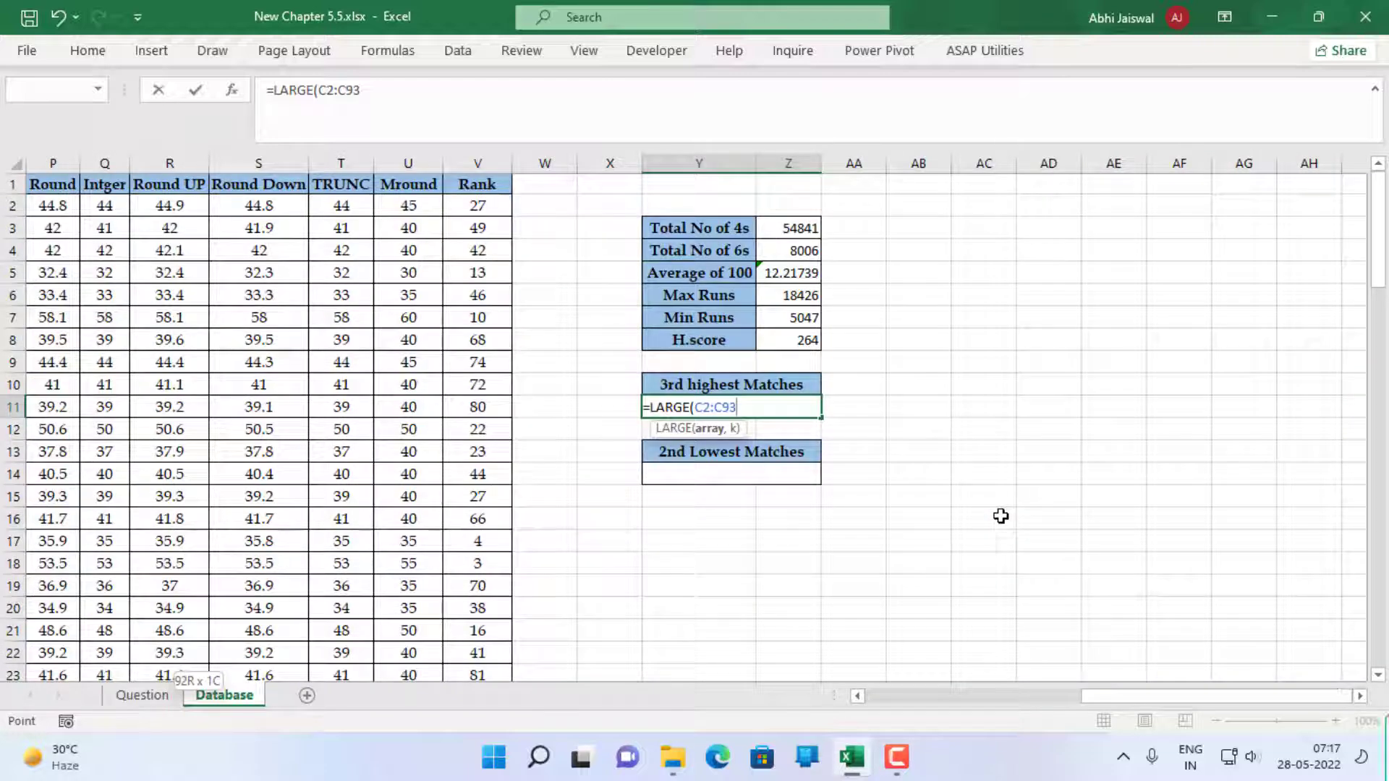
{"action": "type", "text": ","}
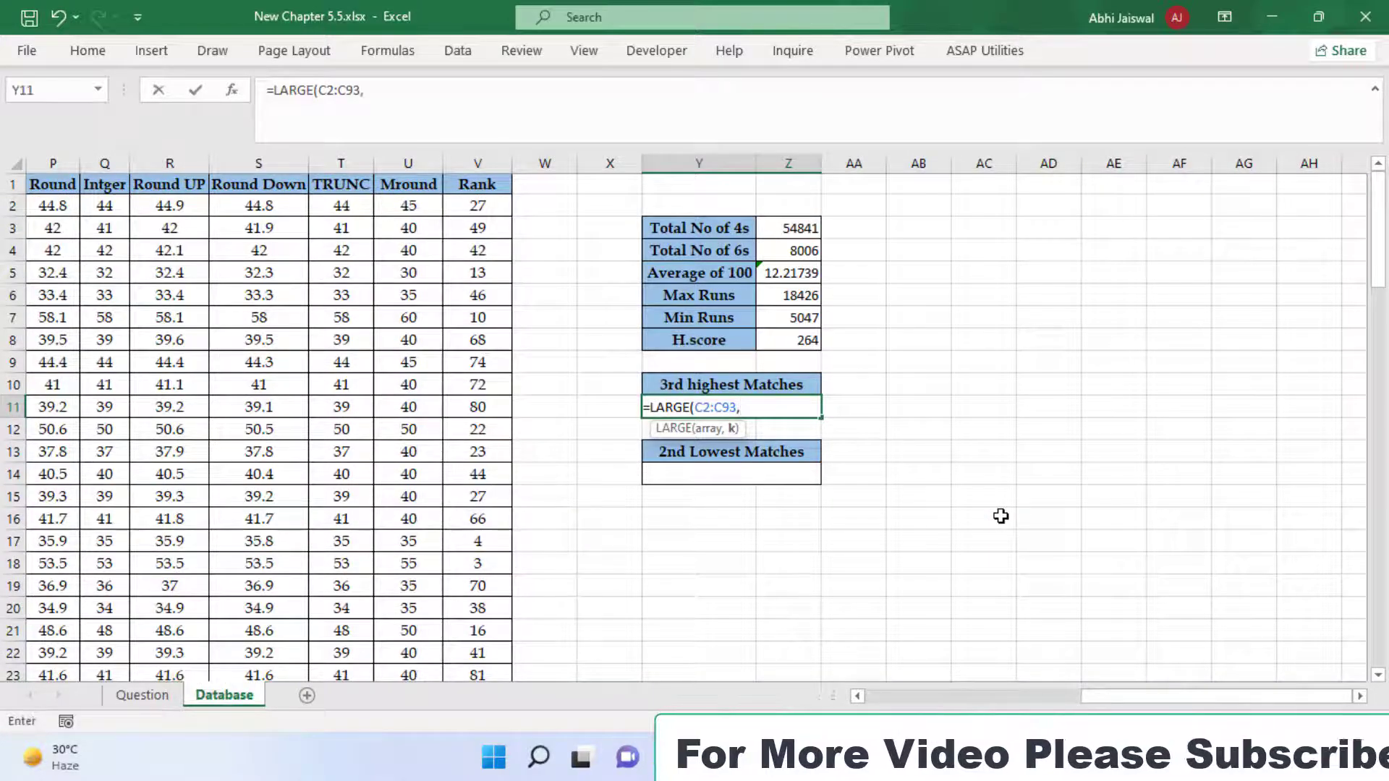
{"action": "type", "text": "3"}
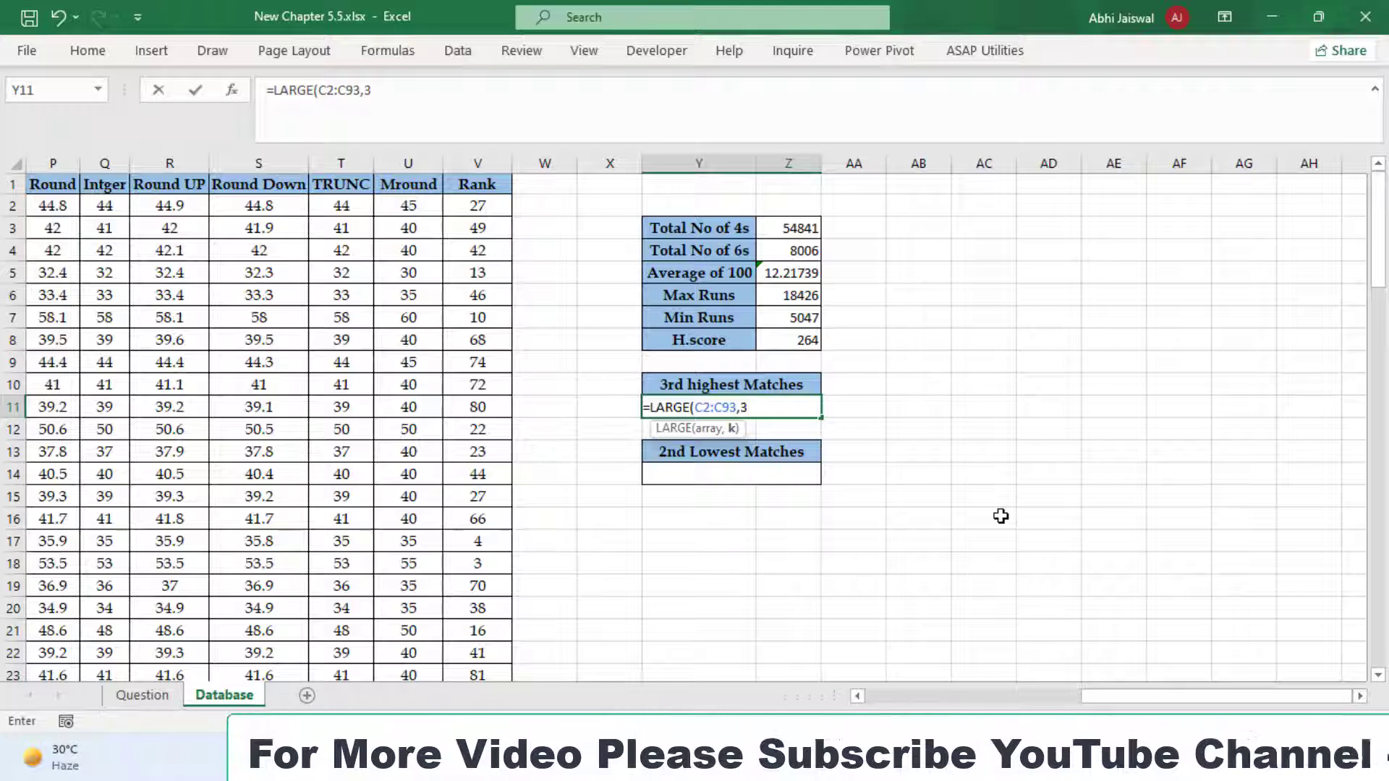
{"action": "key", "text": "Return"}
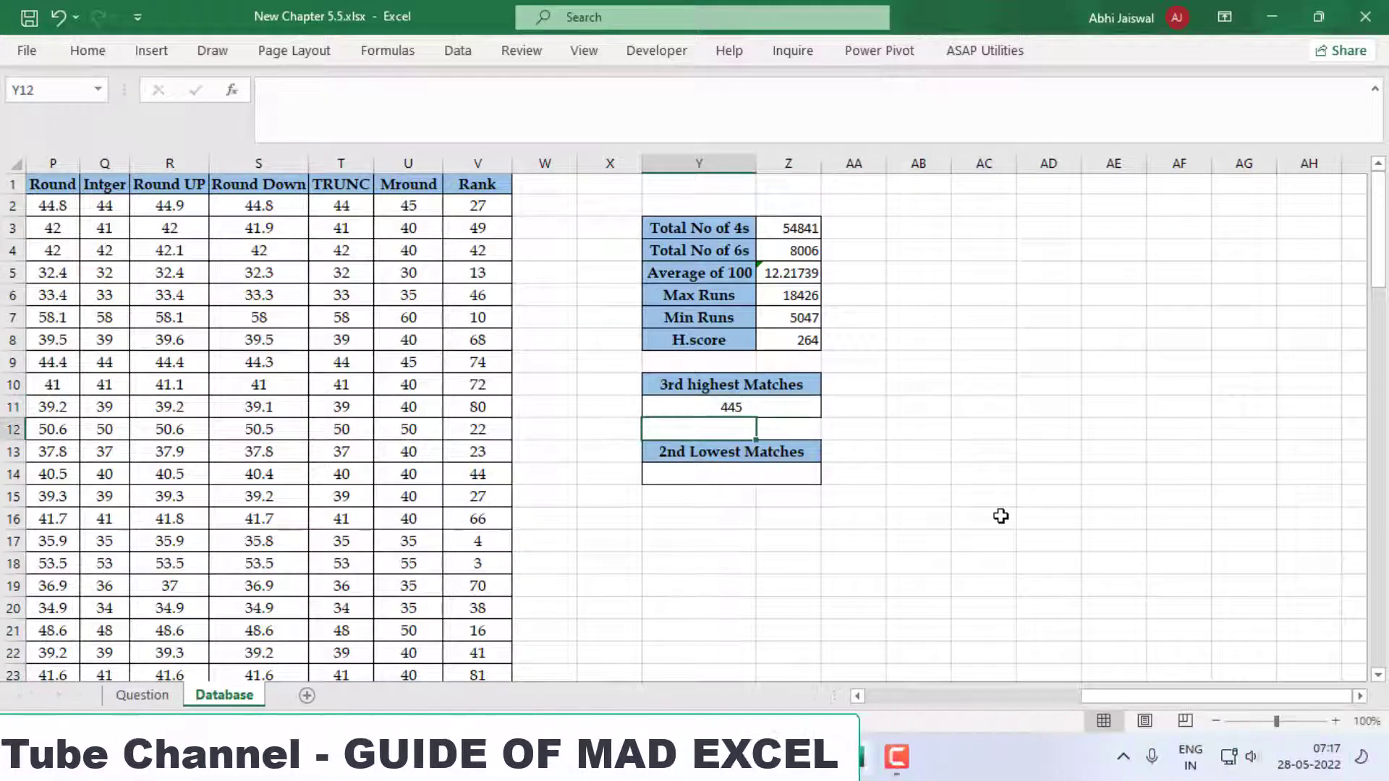
Enter =SMALL(C2:C93,2) in Y14 to find the 2nd Lowest Matches from the Mat column
{"action": "key", "text": "Down"}
{"action": "key", "text": "Down"}
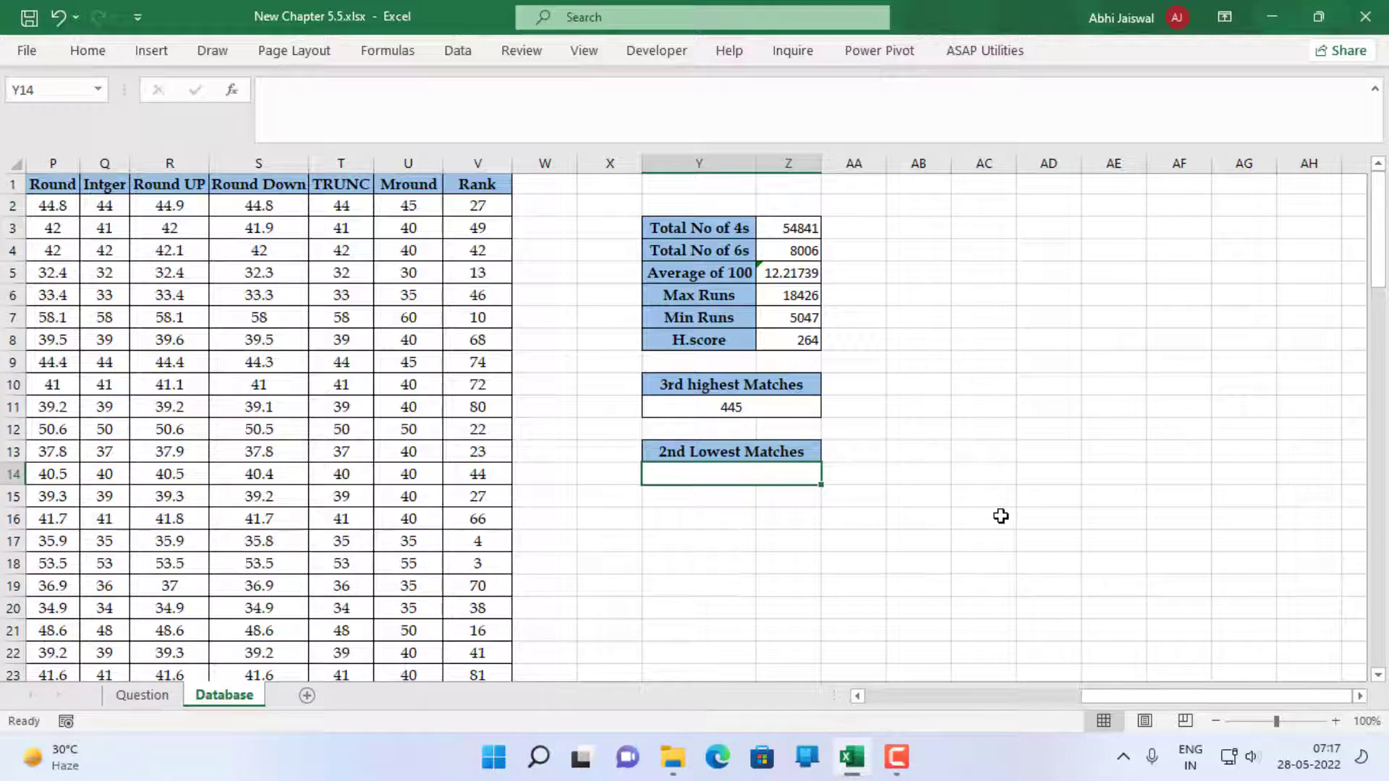
{"action": "type", "text": "=smal"}
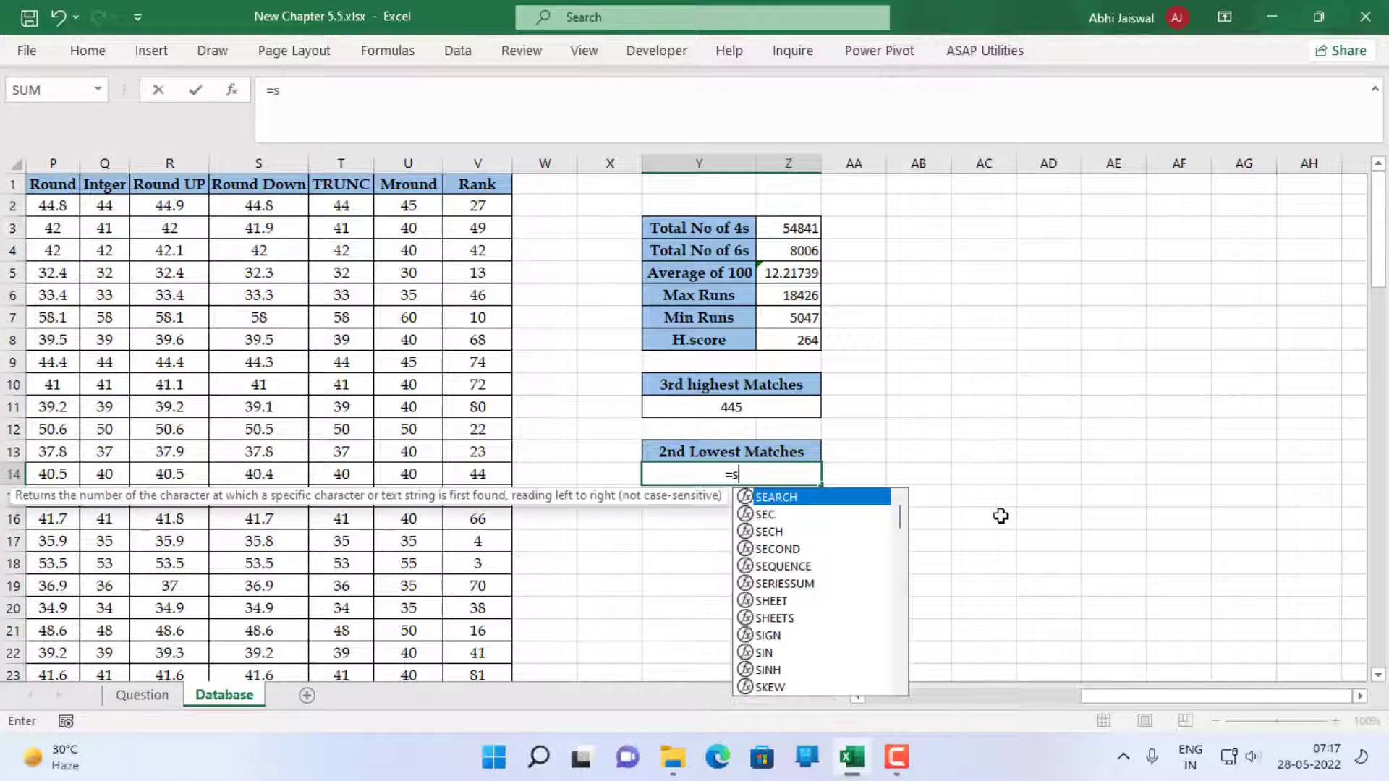
{"action": "key", "text": "Tab"}
{"action": "key", "text": "Left"}
{"action": "key", "text": "Left"}
{"action": "key", "text": "Left"}
{"action": "key", "text": "Left"}
{"action": "key", "text": "Left"}
{"action": "key", "text": "Left"}
{"action": "key", "text": "Left"}
{"action": "key", "text": "Left"}
{"action": "key", "text": "Left"}
{"action": "key", "text": "Left"}
{"action": "key", "text": "Left"}
{"action": "key", "text": "Left"}
{"action": "key", "text": "Left"}
{"action": "key", "text": "Left"}
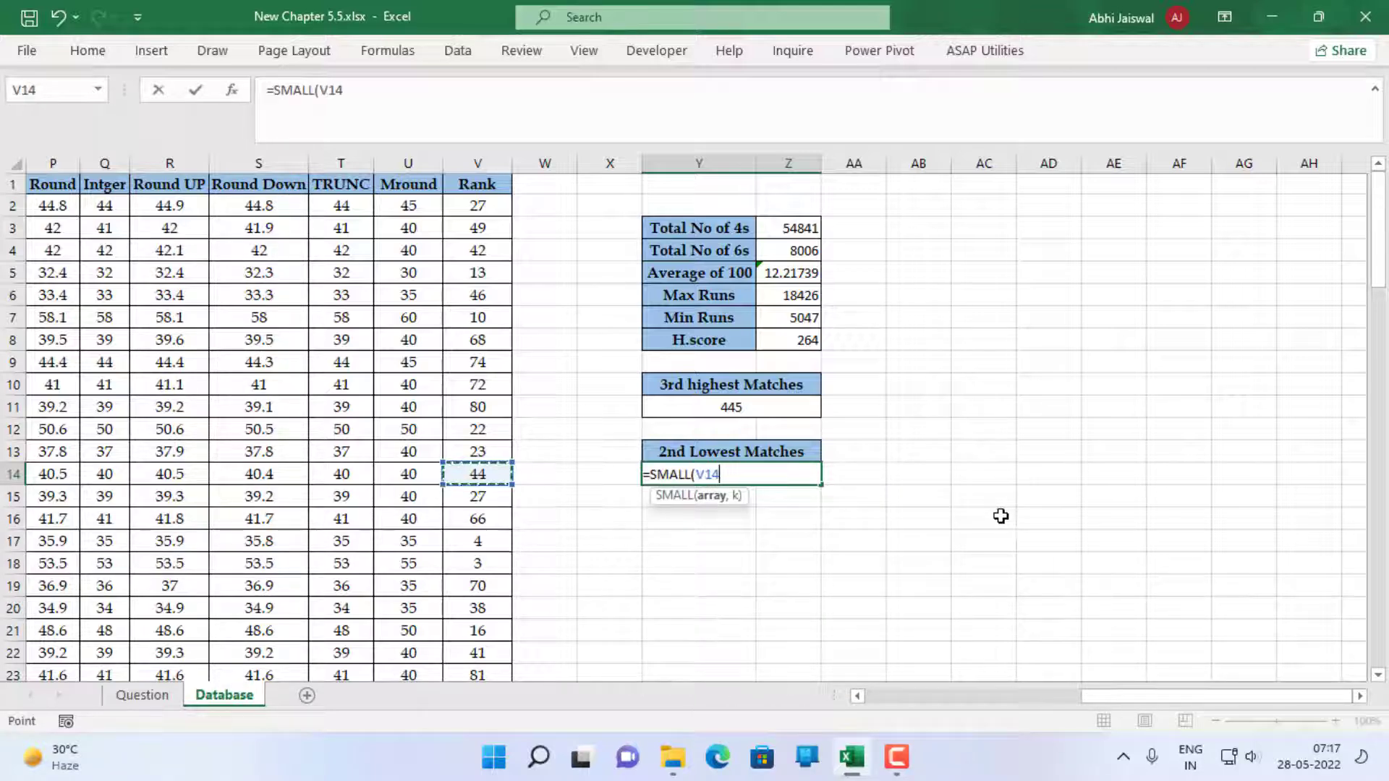
{"action": "key", "text": "Left"}
{"action": "key", "text": "Left"}
{"action": "key", "text": "Left"}
{"action": "key", "text": "Left"}
{"action": "key", "text": "Left"}
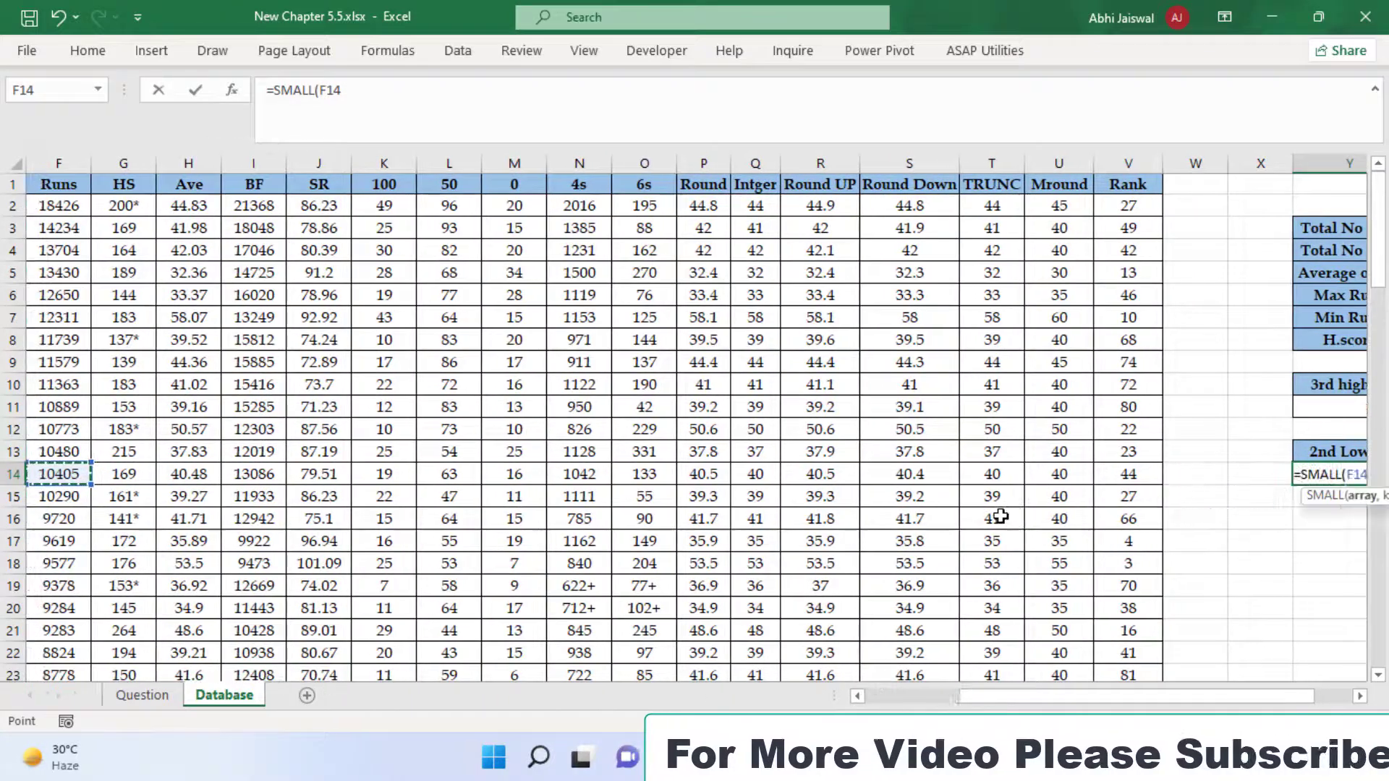
{"action": "key", "text": "Left"}
{"action": "key", "text": "Left"}
{"action": "key", "text": "Left"}
{"action": "key", "text": "Up"}
{"action": "key", "text": "Up"}
{"action": "key", "text": "Up"}
{"action": "key", "text": "Up"}
{"action": "key", "text": "Up"}
{"action": "key", "text": "Up"}
{"action": "key", "text": "Up"}
{"action": "key", "text": "Up"}
{"action": "key", "text": "Up"}
{"action": "key", "text": "Up"}
{"action": "key", "text": "Up"}
{"action": "key", "text": "Up"}
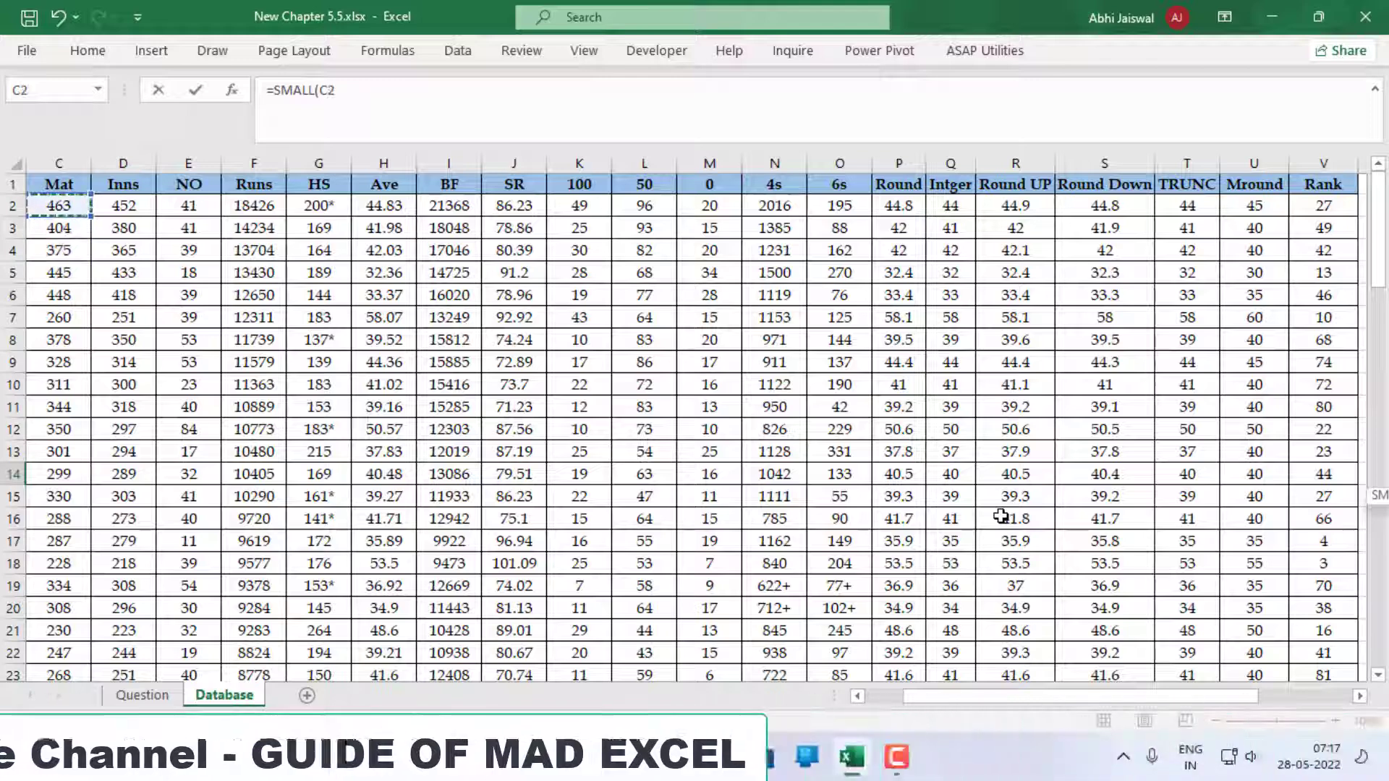
{"action": "key", "text": "ctrl+shift+Down"}
{"action": "key", "text": "ctrl+BackSpace"}
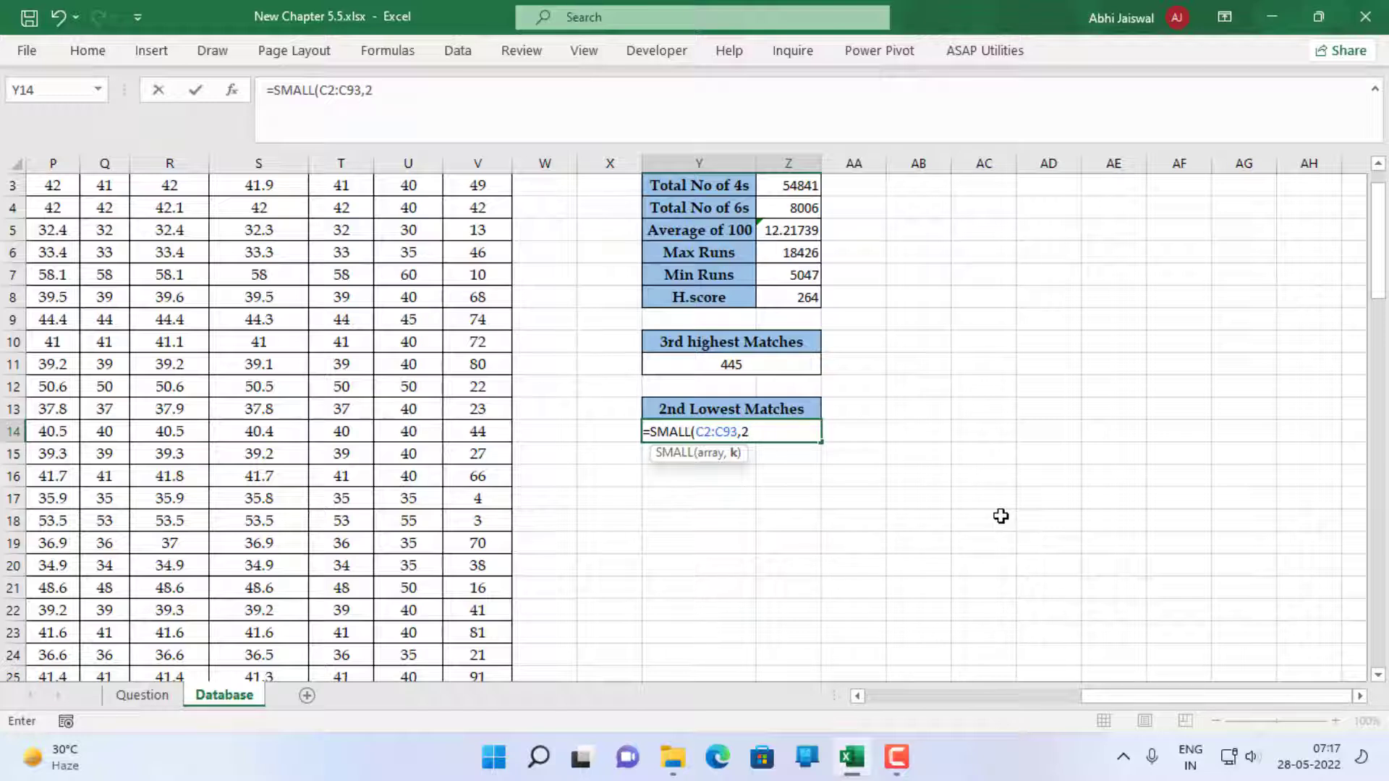
{"action": "key", "text": "Return"}
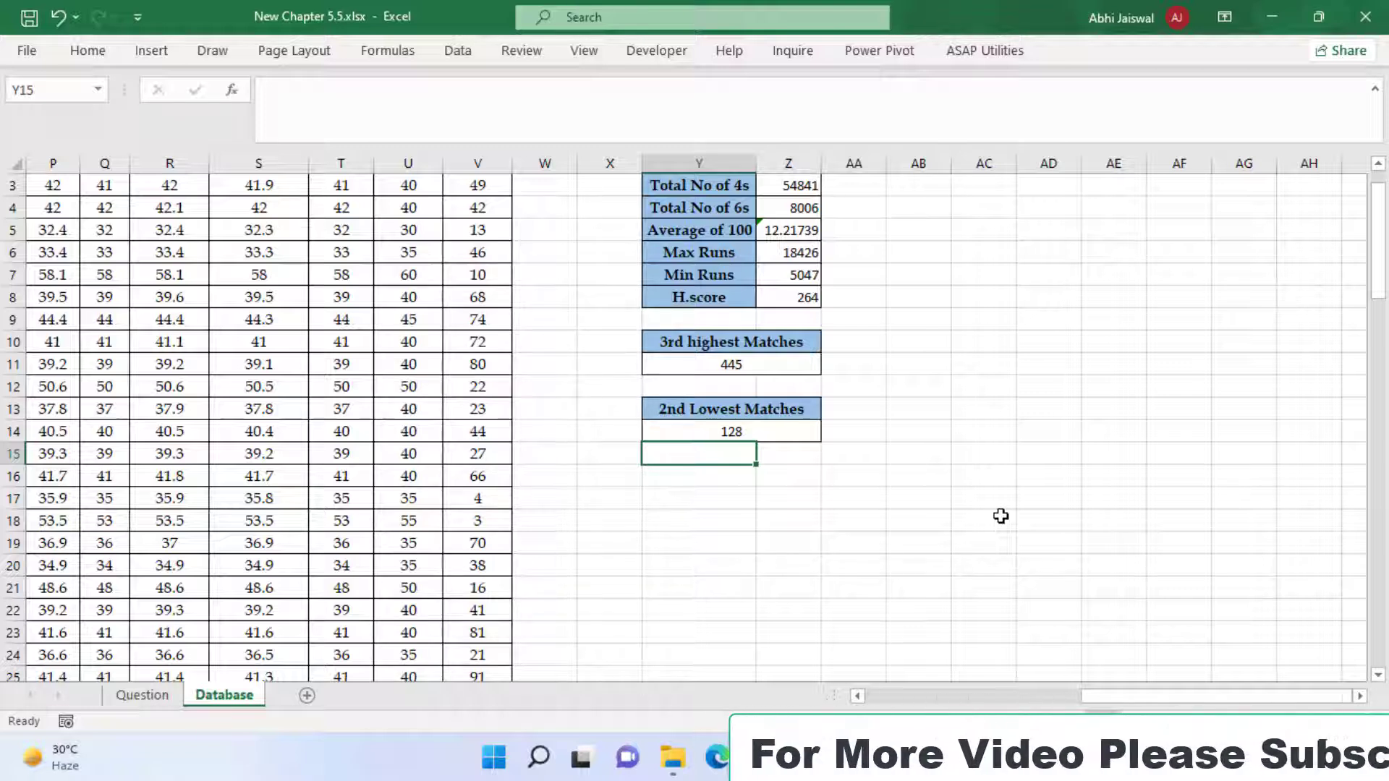
Mark question 1 on the Question sheet as done by colouring its text red
{"action": "scroll", "coordinate": [796, 564], "scroll_direction": "down", "scroll_amount": 1}
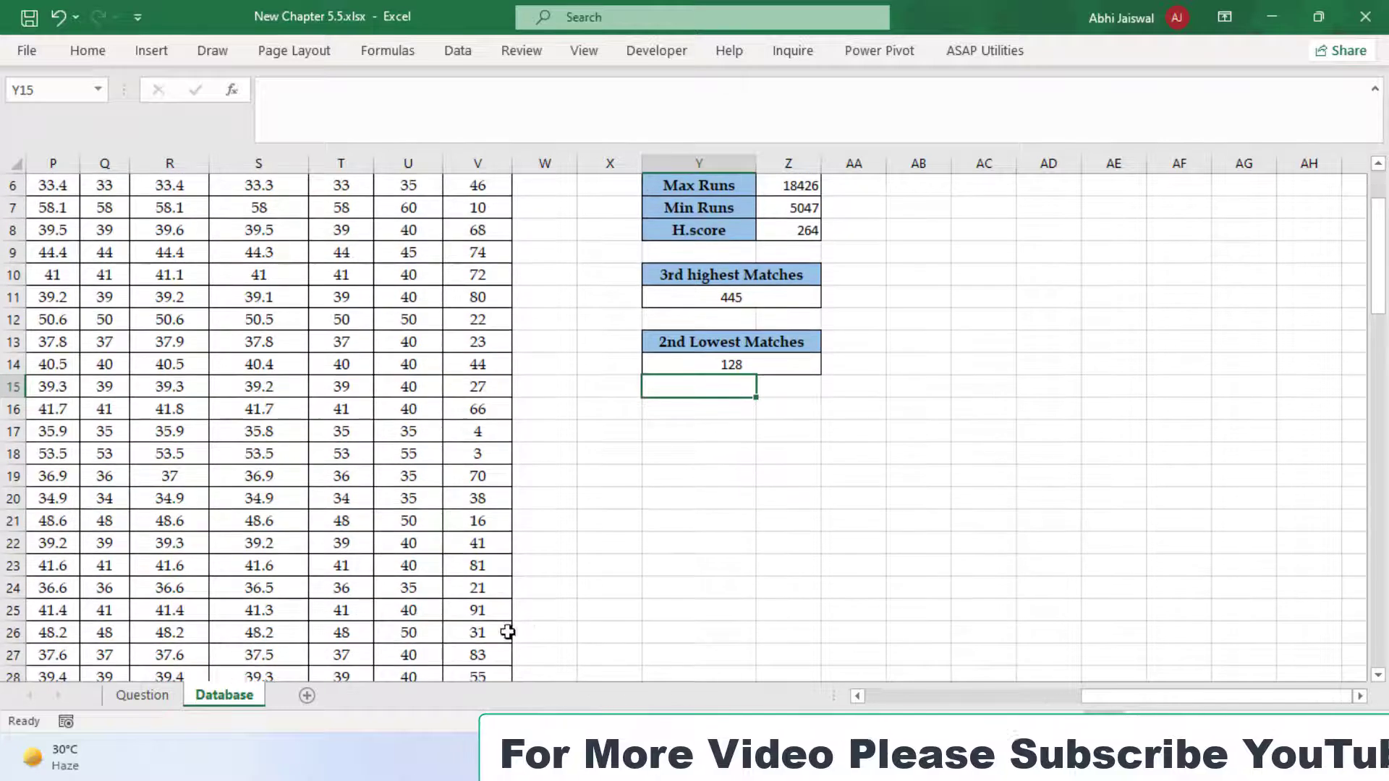
{"action": "left_click", "coordinate": [141, 696]}
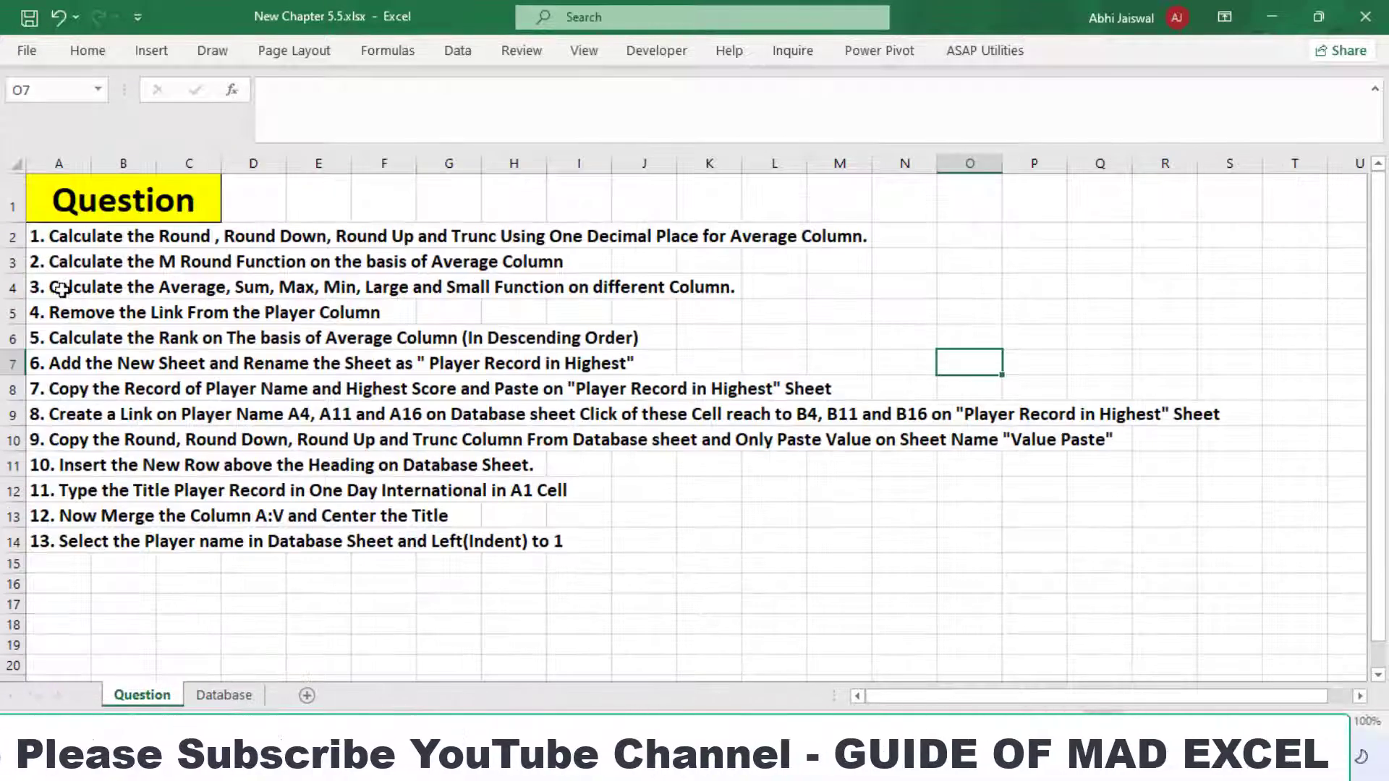
{"action": "left_click", "coordinate": [45, 241]}
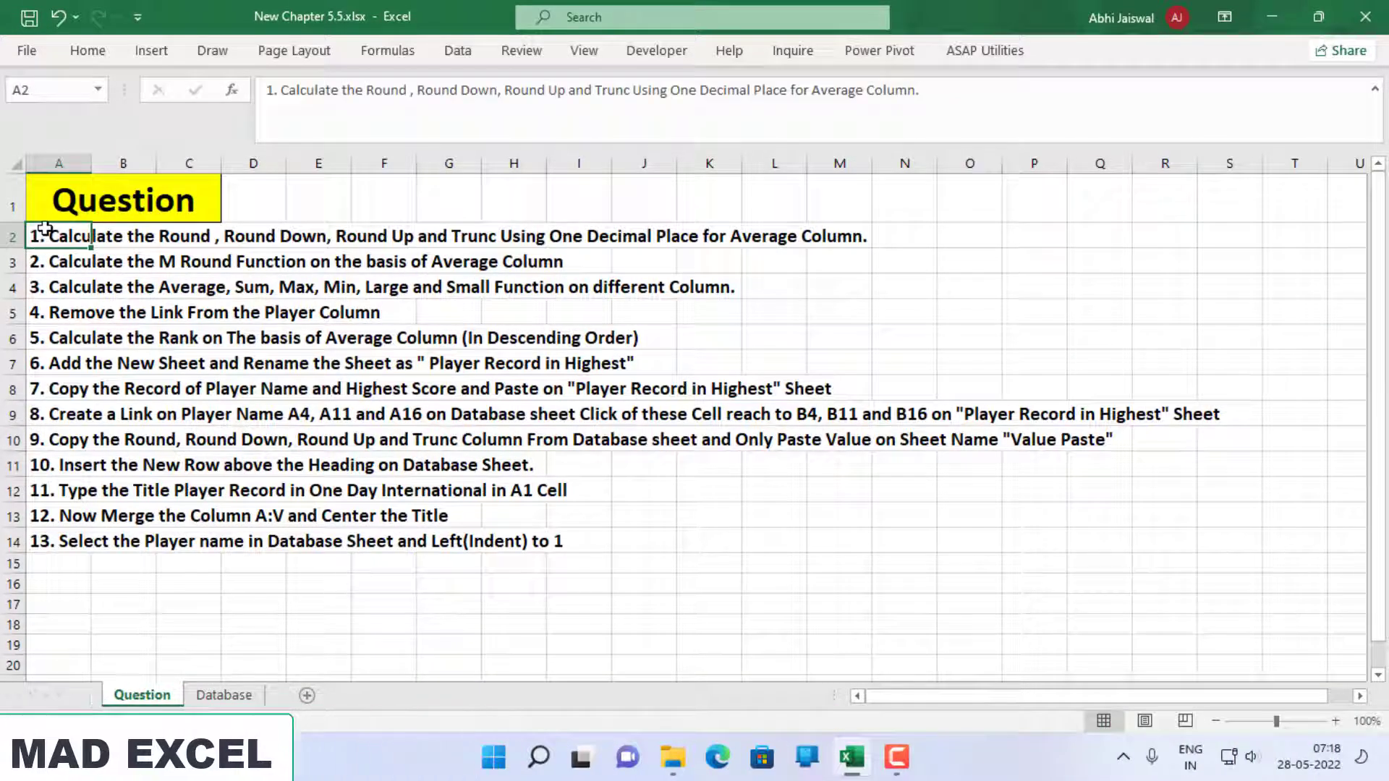
{"action": "left_click", "coordinate": [81, 49]}
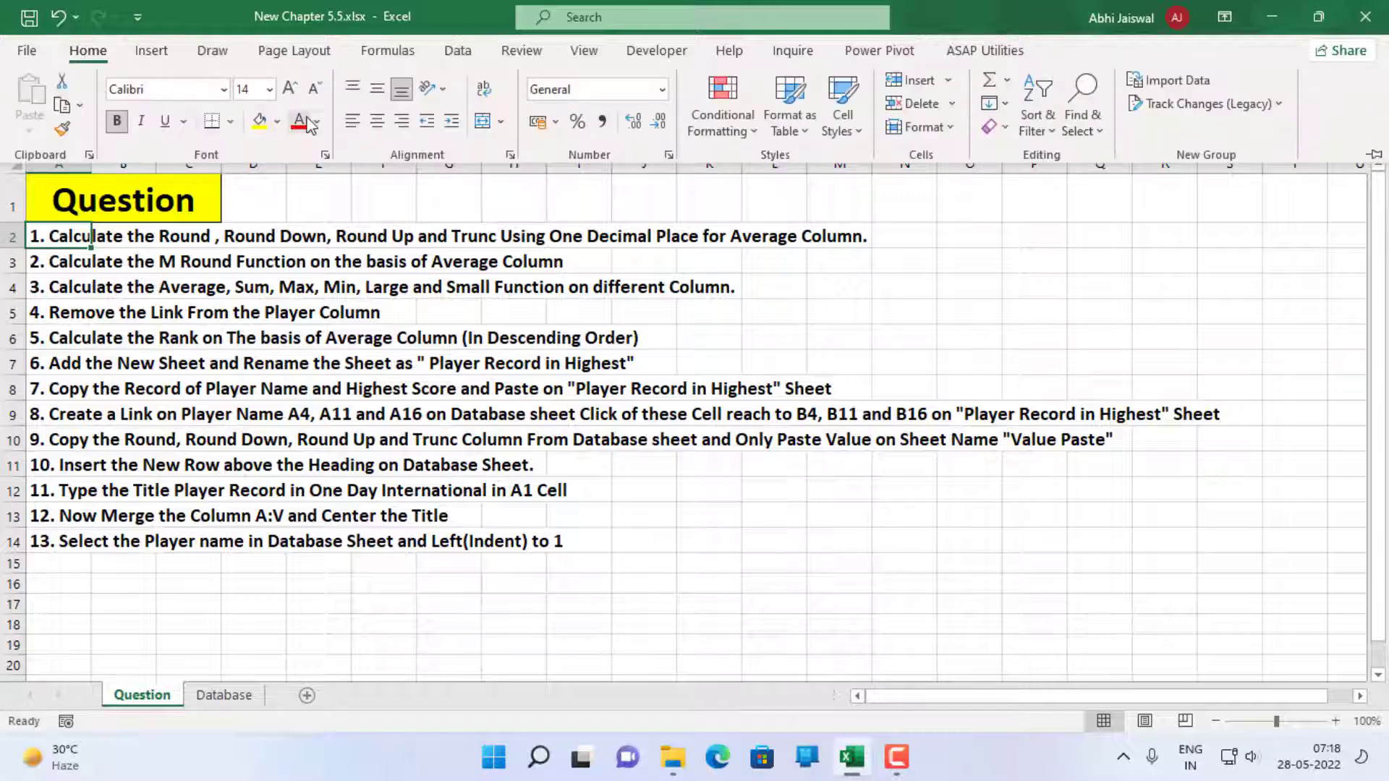
{"action": "left_click", "coordinate": [298, 121]}
Keep the ribbon permanently expanded and colour the text of question 2 in A3 red
{"action": "left_click", "coordinate": [34, 273]}
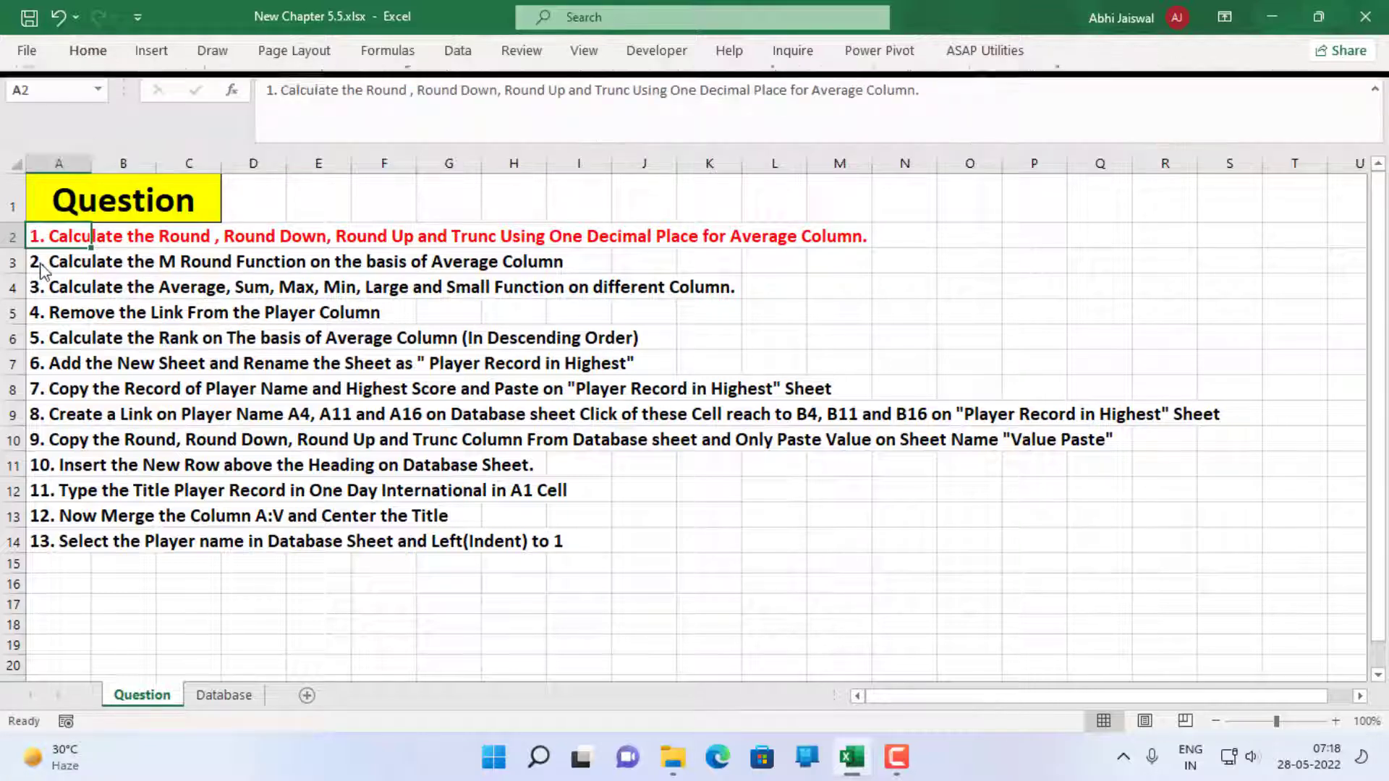
{"action": "left_click", "coordinate": [39, 262]}
{"action": "left_click", "coordinate": [84, 55]}
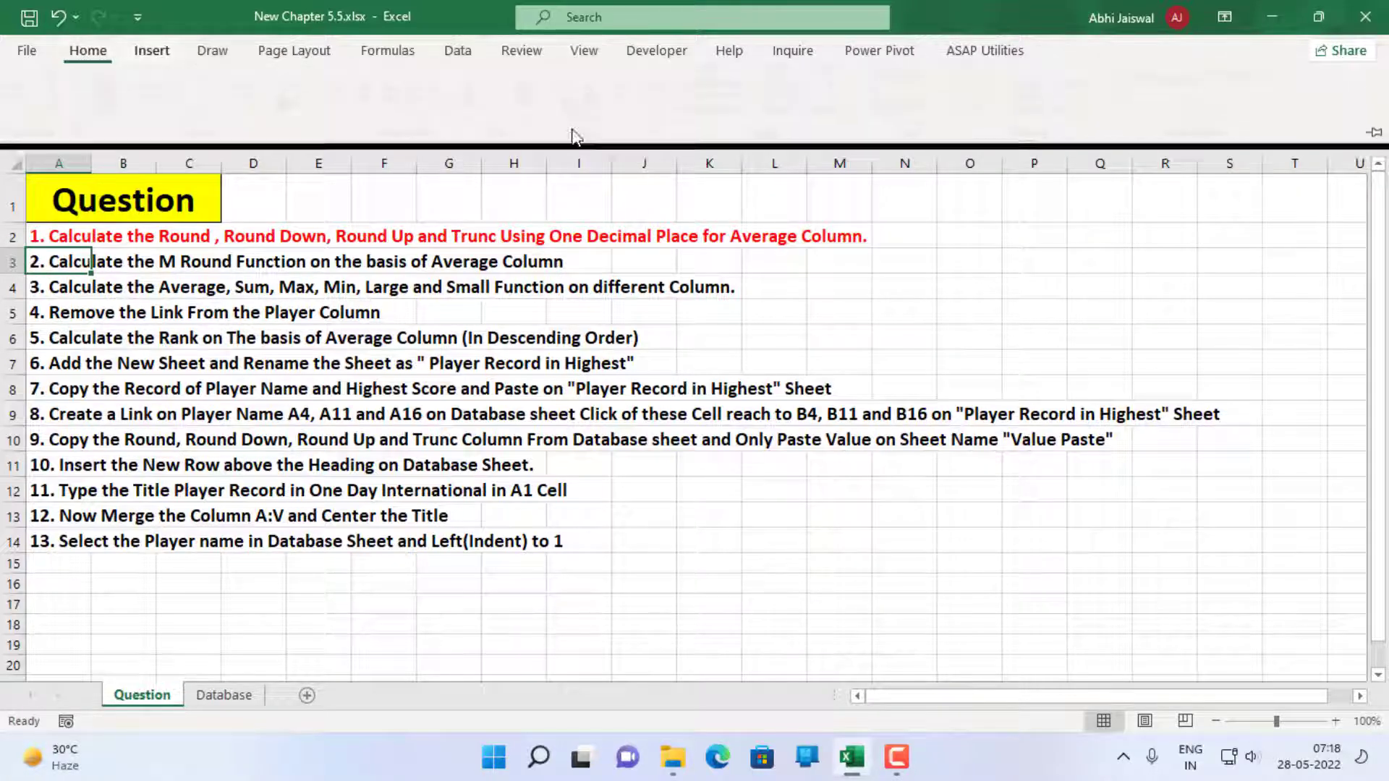
{"action": "left_click", "coordinate": [1374, 152]}
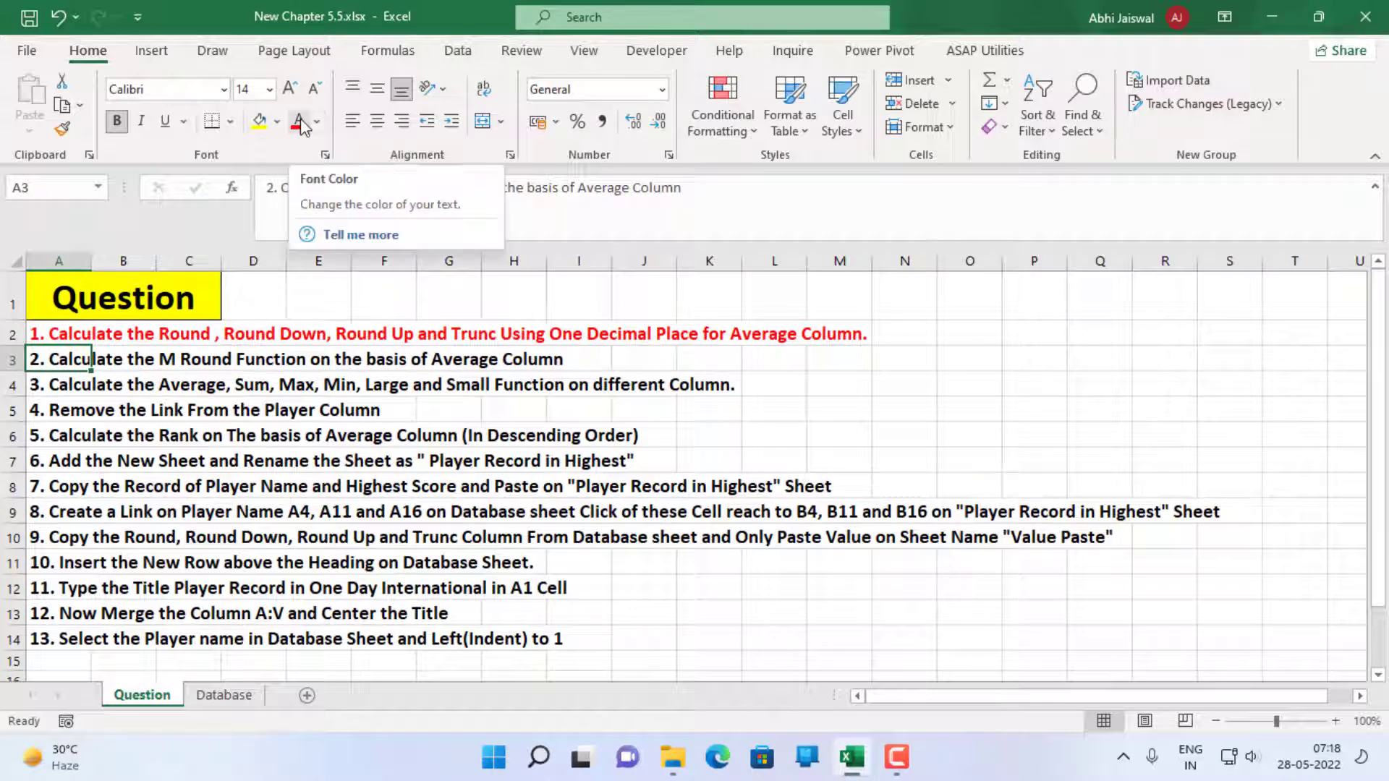
{"action": "left_click", "coordinate": [298, 123]}
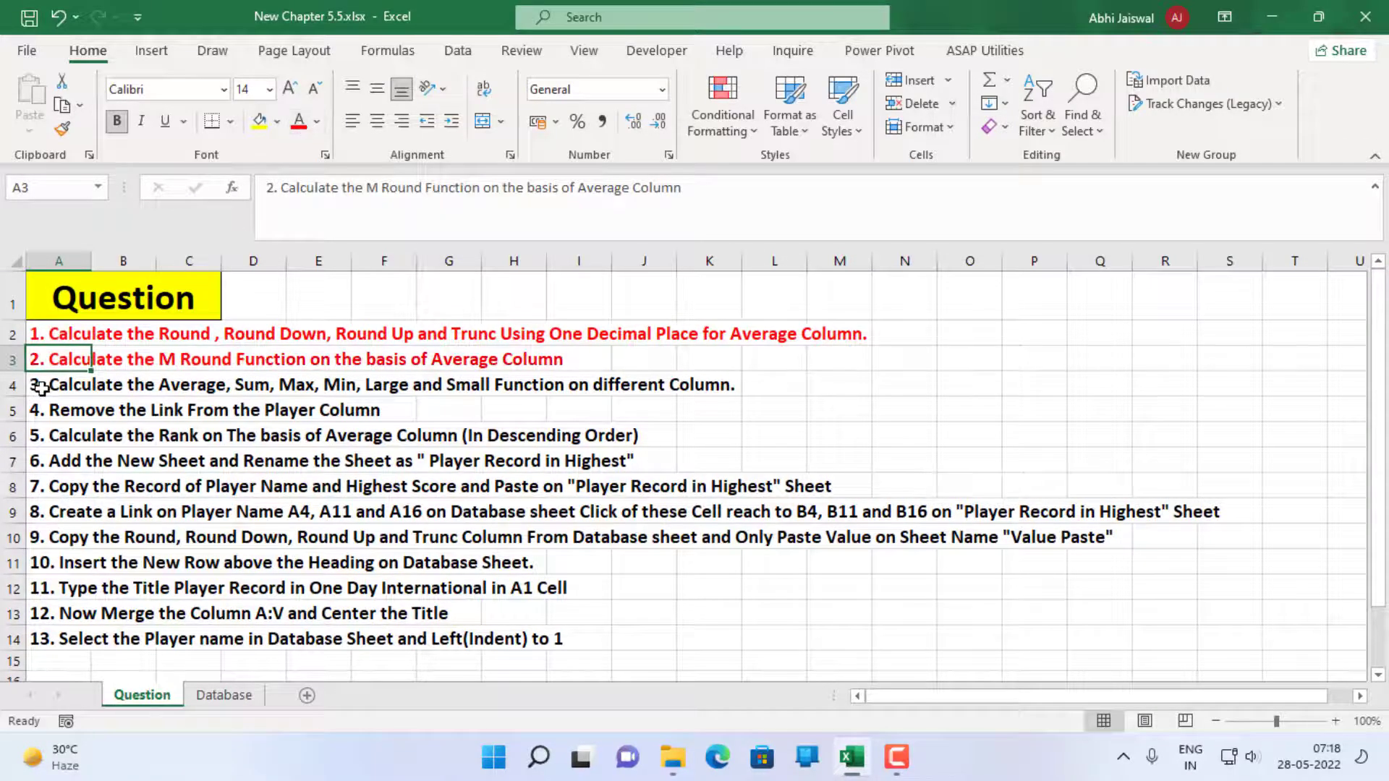
Colour the text of questions 3 and 5 in cells A4 and A6 red
{"action": "left_click", "coordinate": [41, 388]}
{"action": "left_click", "coordinate": [298, 123]}
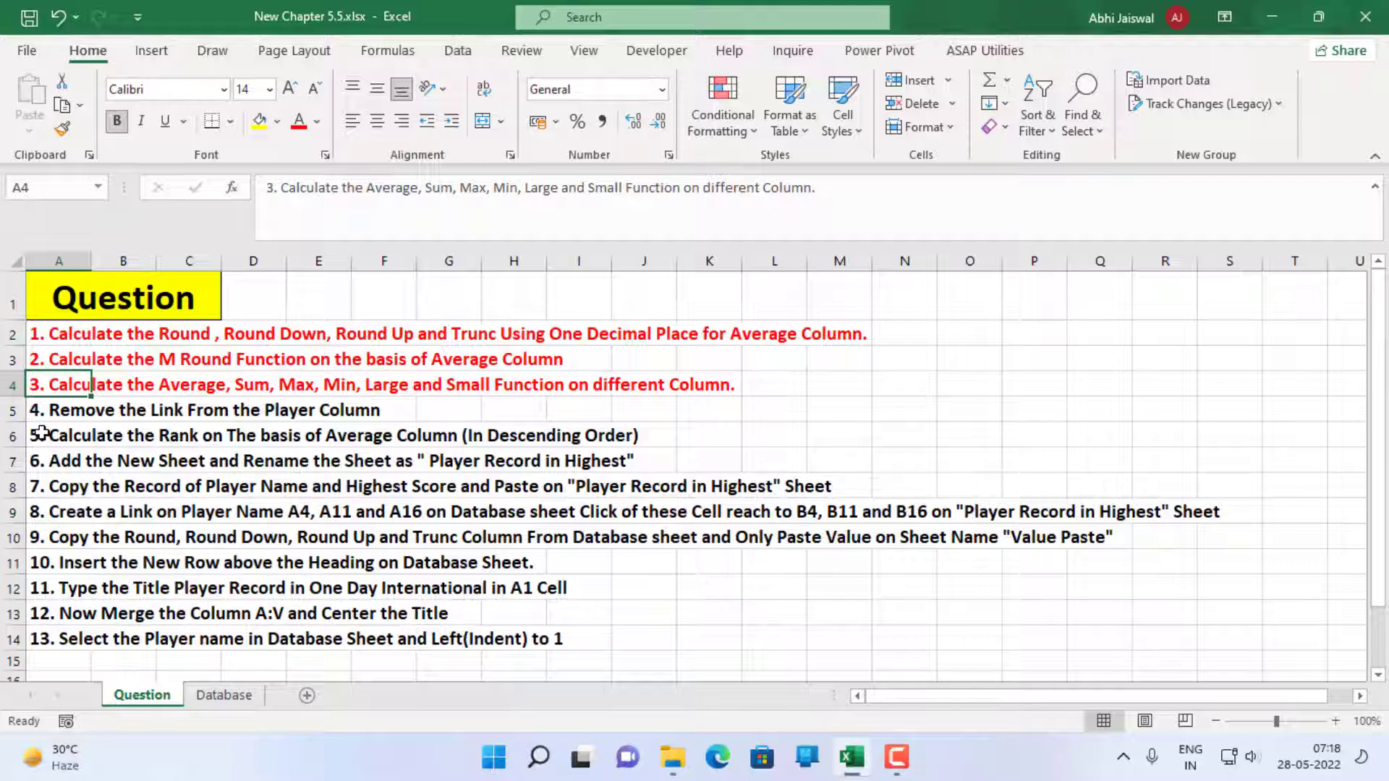
{"action": "left_click", "coordinate": [41, 432]}
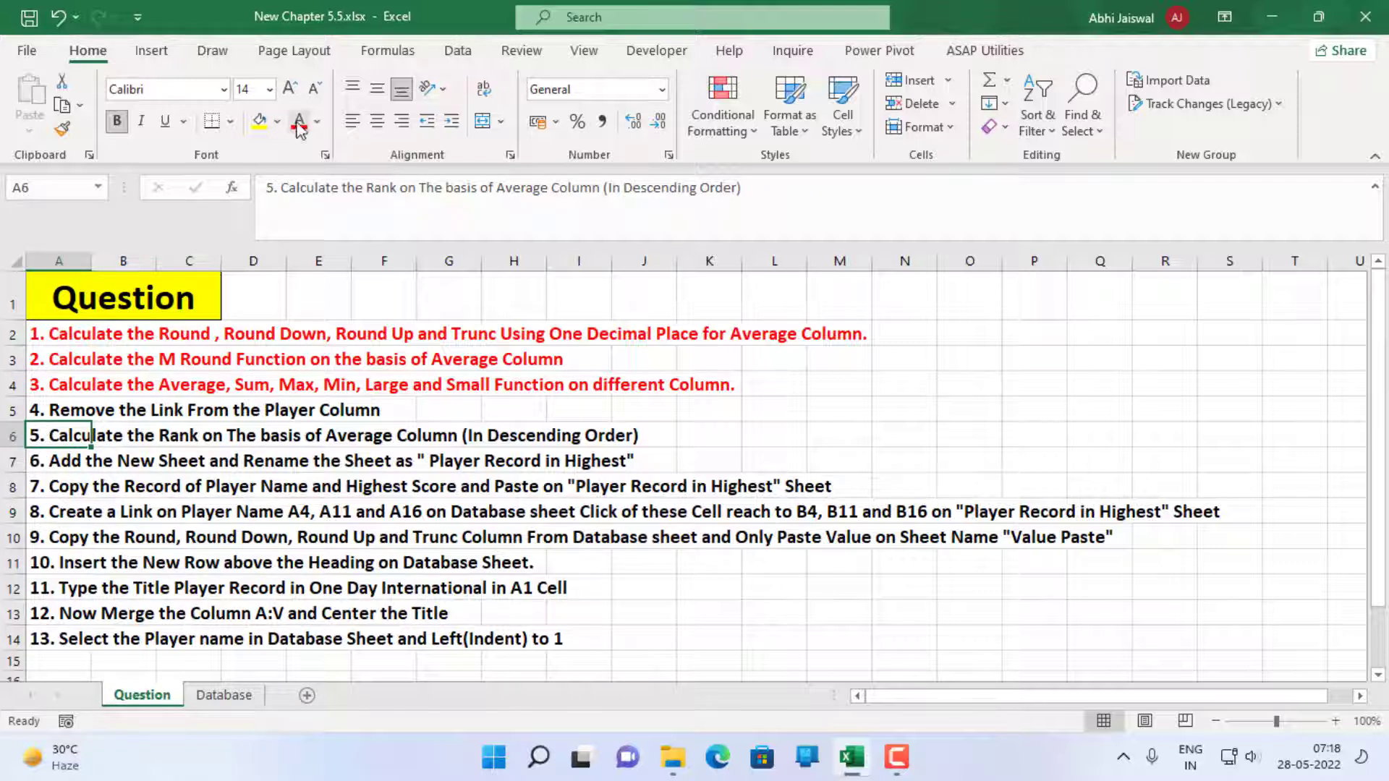
{"action": "left_click", "coordinate": [299, 123]}
{"action": "left_click", "coordinate": [736, 408]}
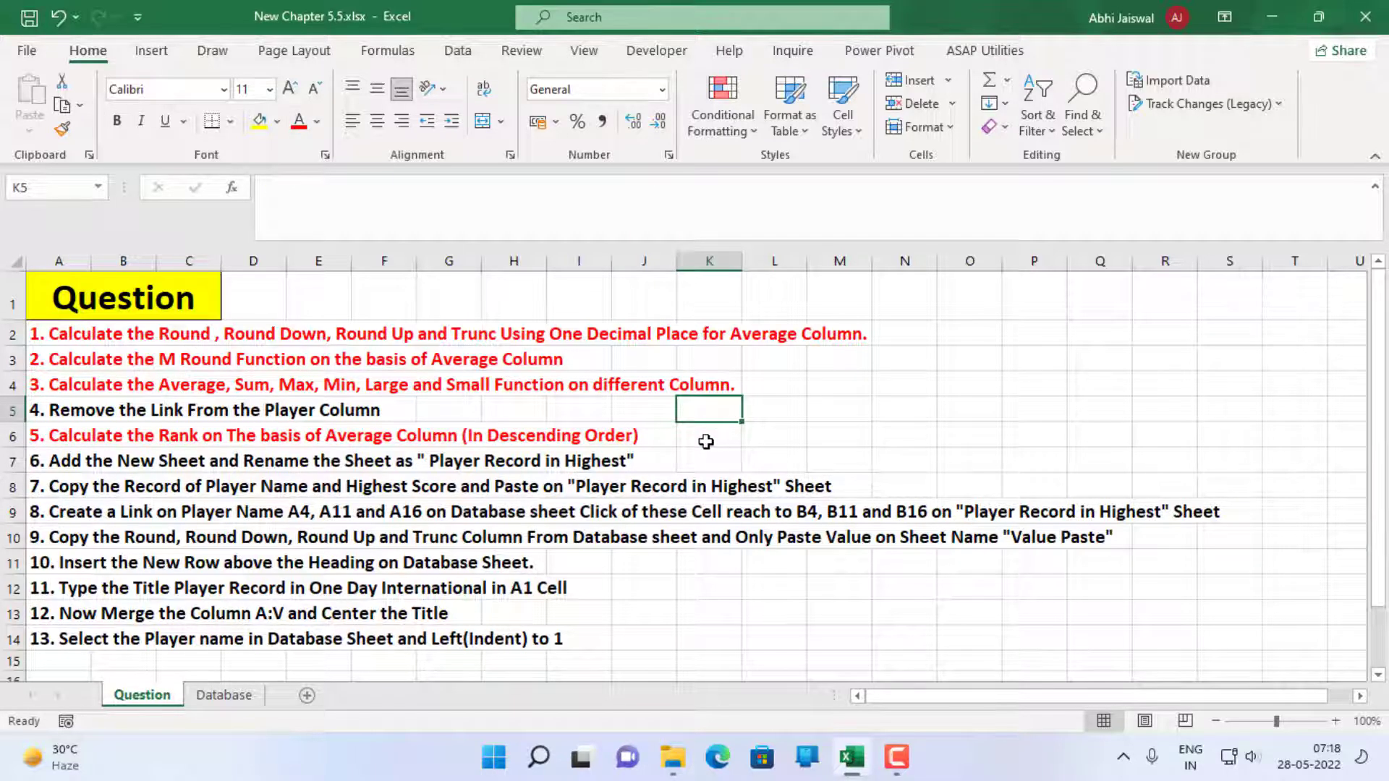
Check question 4, open the hyperlink on the first player in A2 of the Database sheet, and close the web page
{"action": "left_click", "coordinate": [34, 408]}
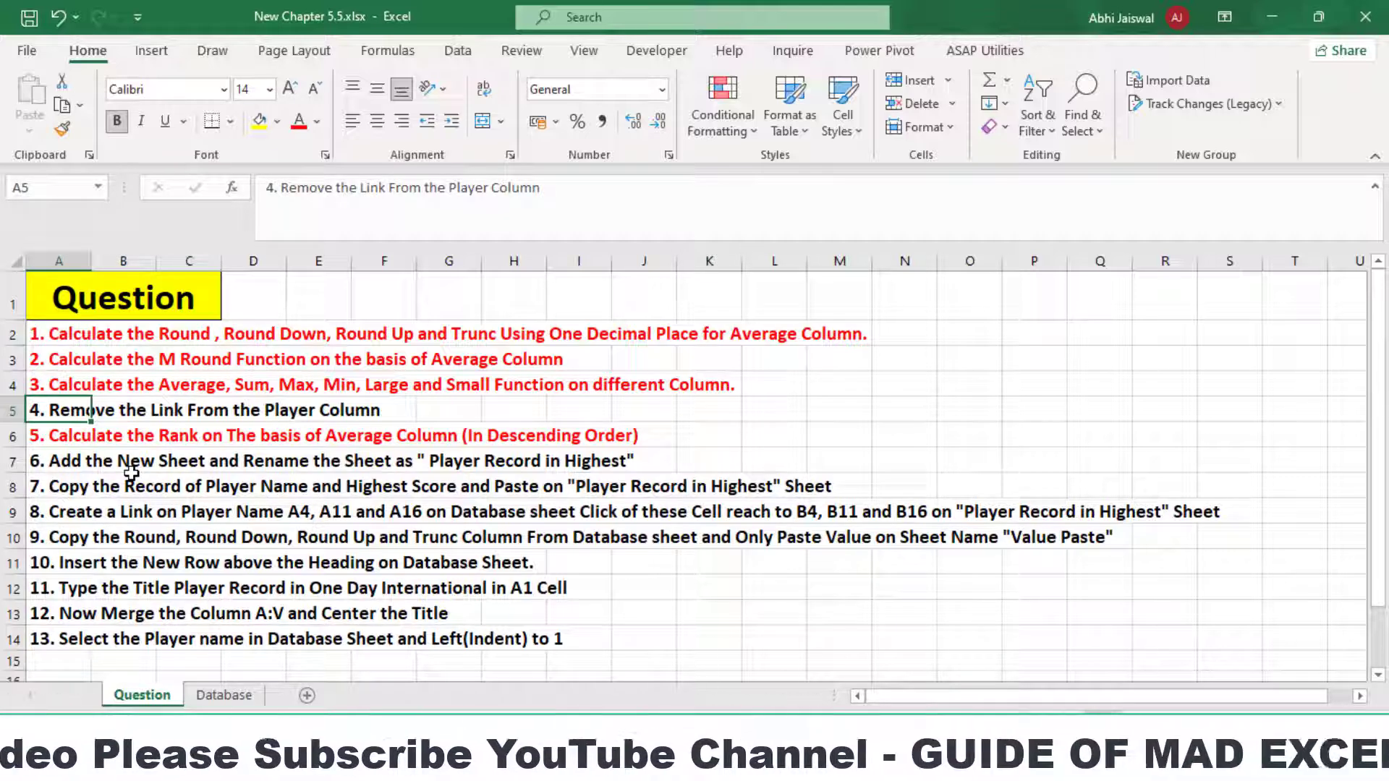
{"action": "left_click", "coordinate": [239, 700]}
{"action": "left_click_drag", "start_coordinate": [1165, 699], "coordinate": [868, 698]}
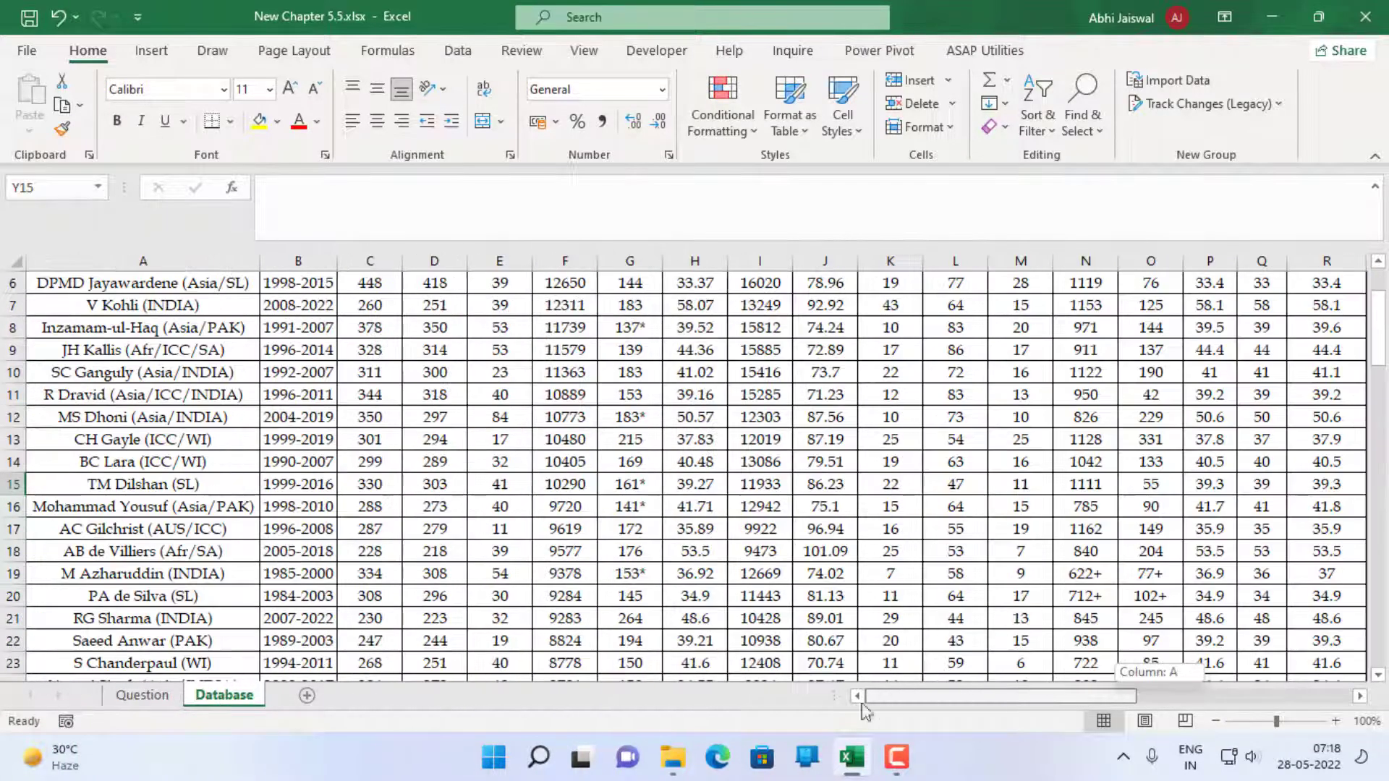
{"action": "scroll", "coordinate": [327, 575], "scroll_direction": "up", "scroll_amount": 1}
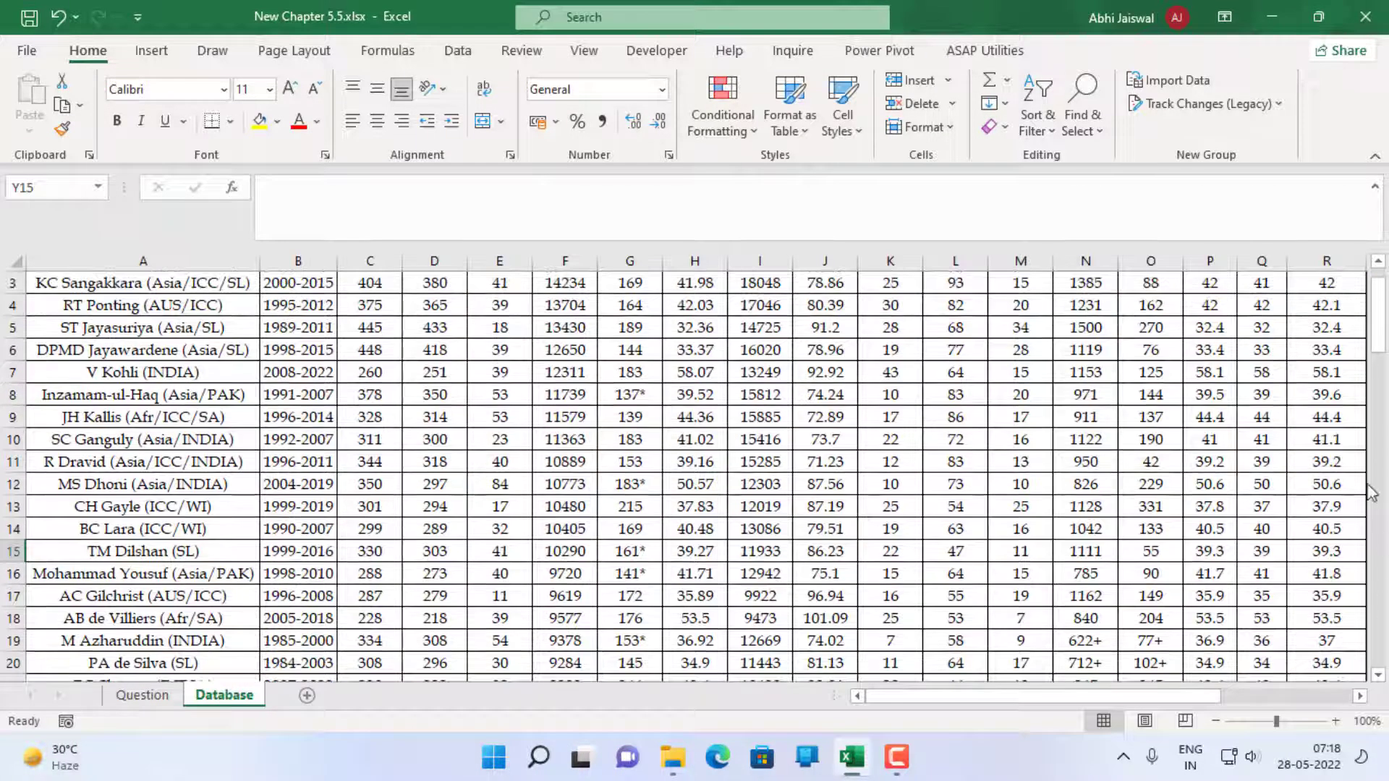
{"action": "scroll", "coordinate": [1360, 329], "scroll_direction": "up", "scroll_amount": 1}
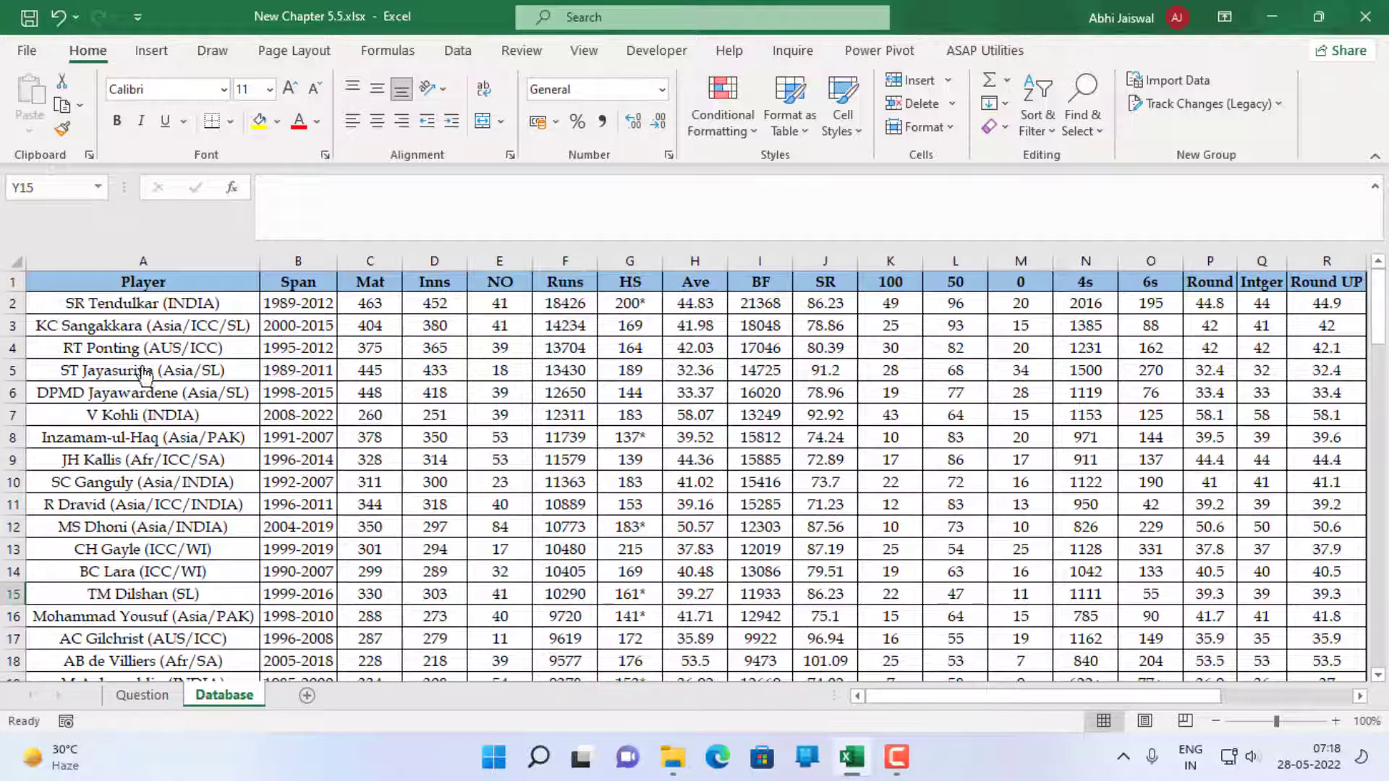
{"action": "left_click", "coordinate": [141, 309]}
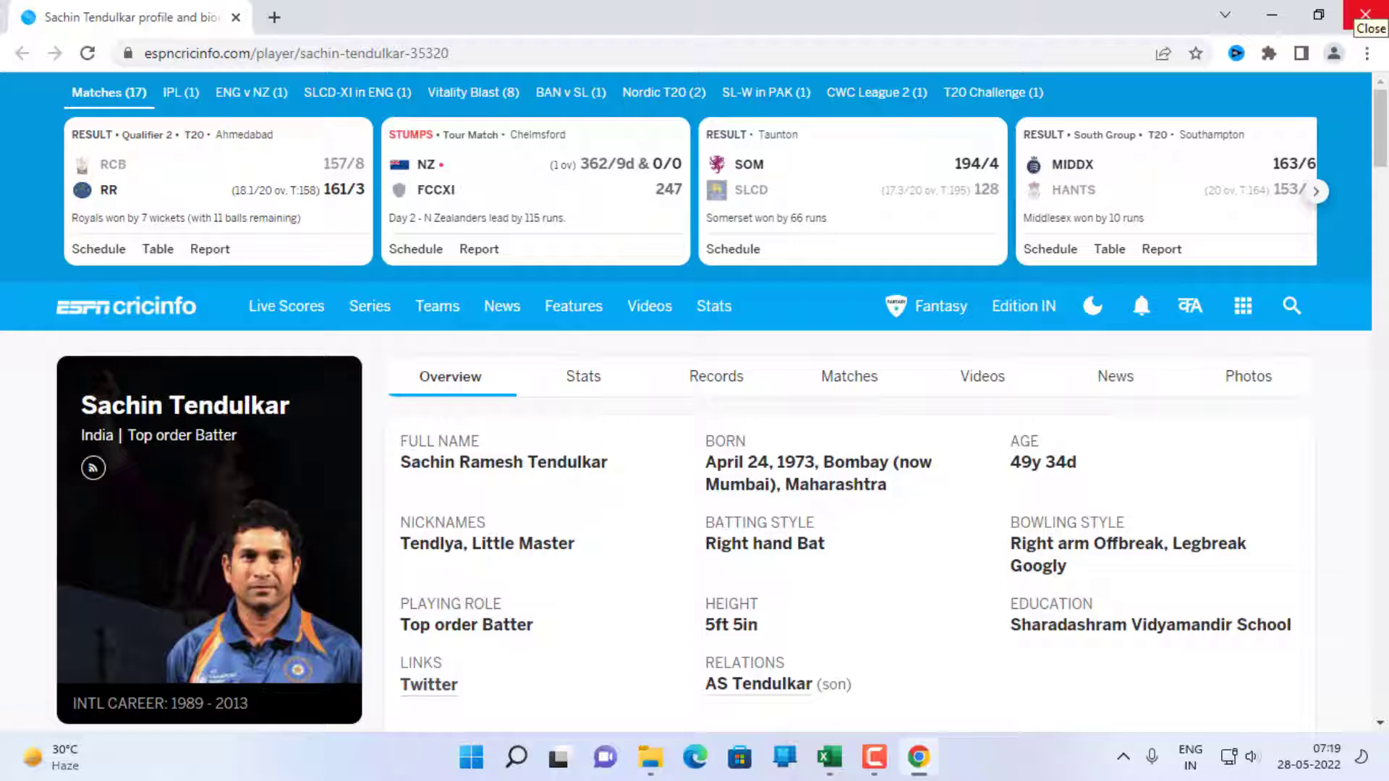
{"action": "left_click", "coordinate": [1365, 14]}
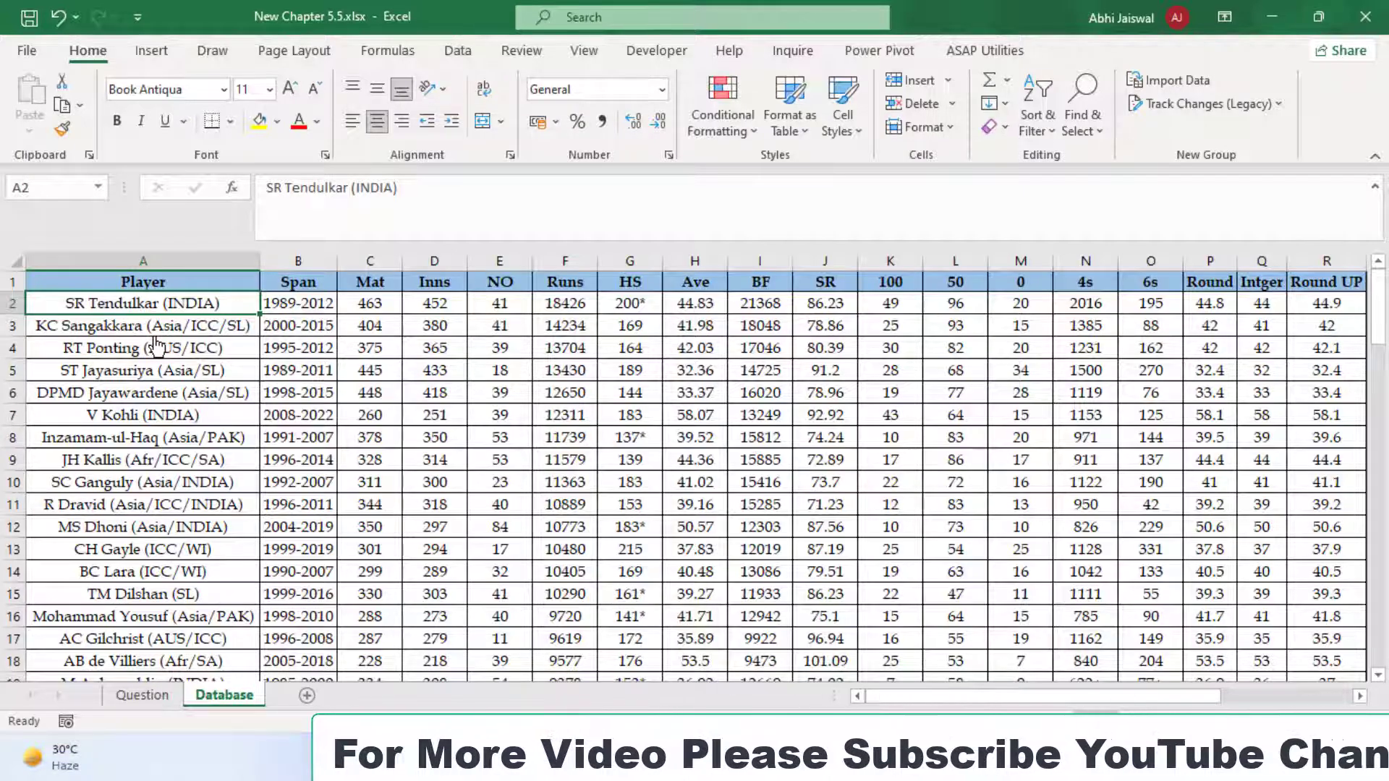
Remove the hyperlinks from all player names in the Player column of the Database sheet, starting at A2
{"action": "key", "text": "ctrl+shift+Down"}
{"action": "key", "text": "ctrl+BackSpace"}
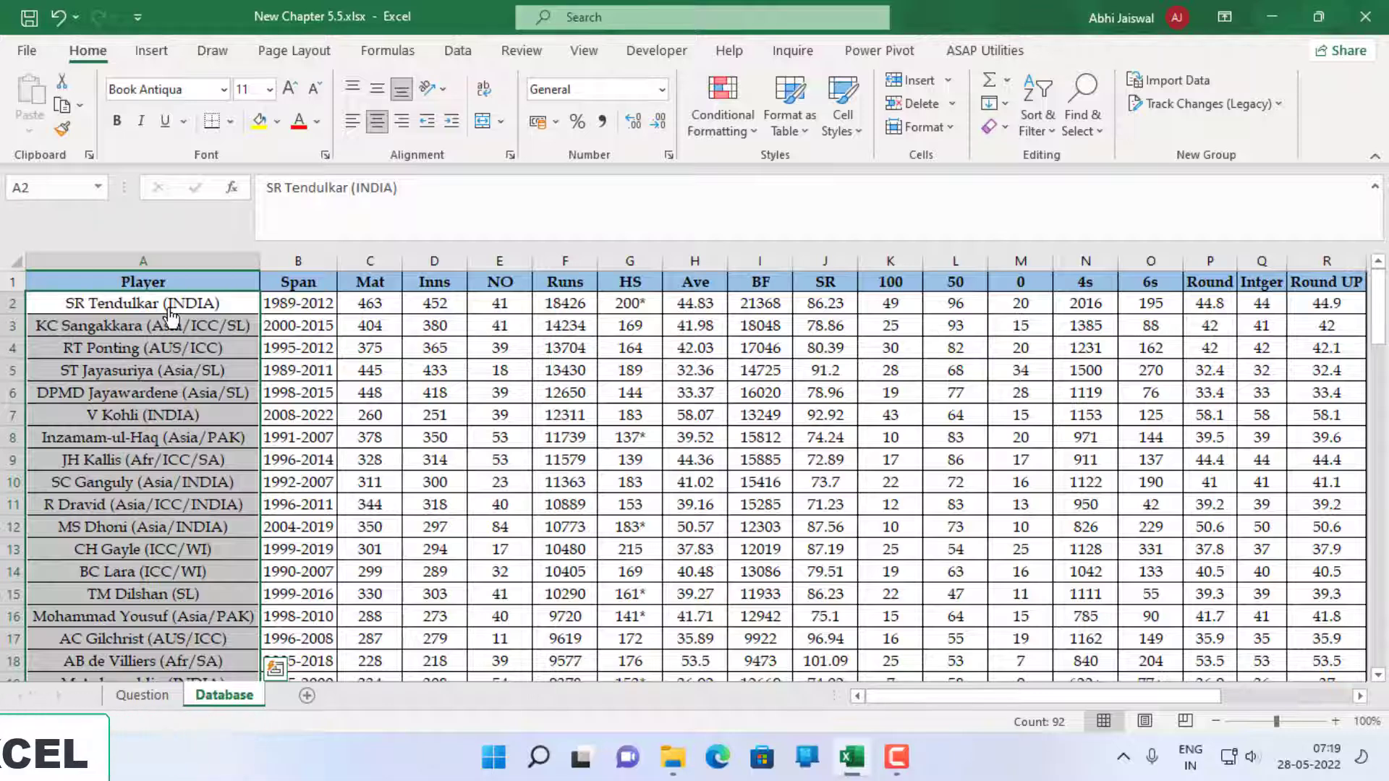
{"action": "left_click", "coordinate": [158, 52]}
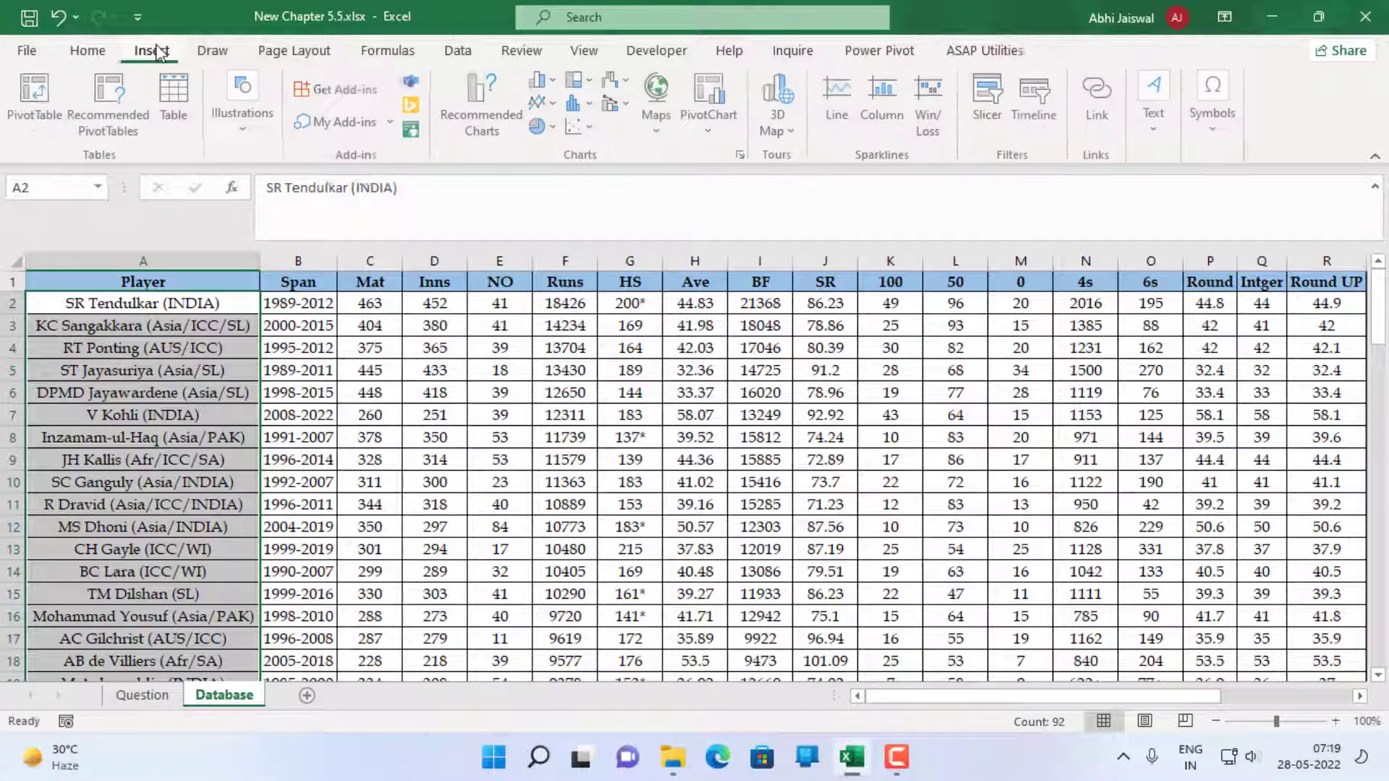
{"action": "left_click", "coordinate": [1118, 112]}
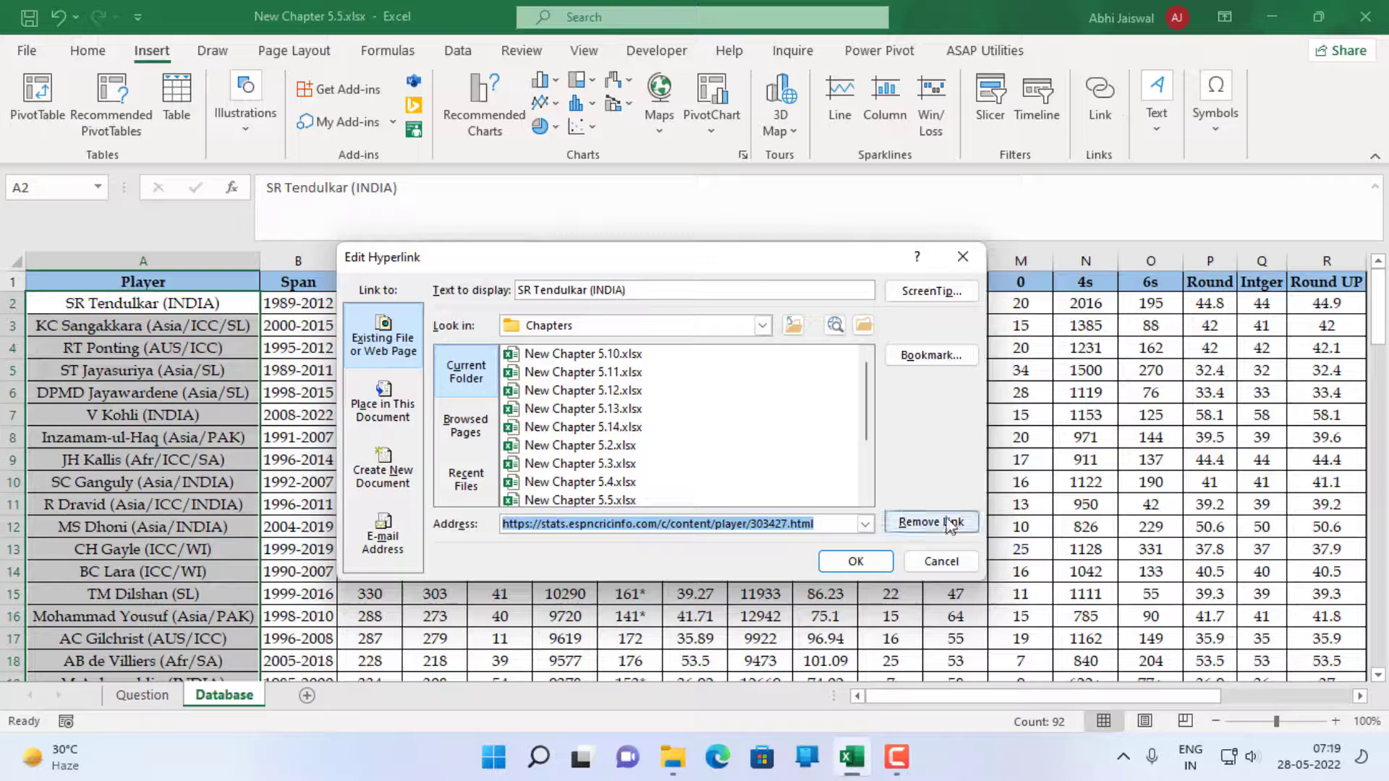
{"action": "left_click", "coordinate": [954, 520]}
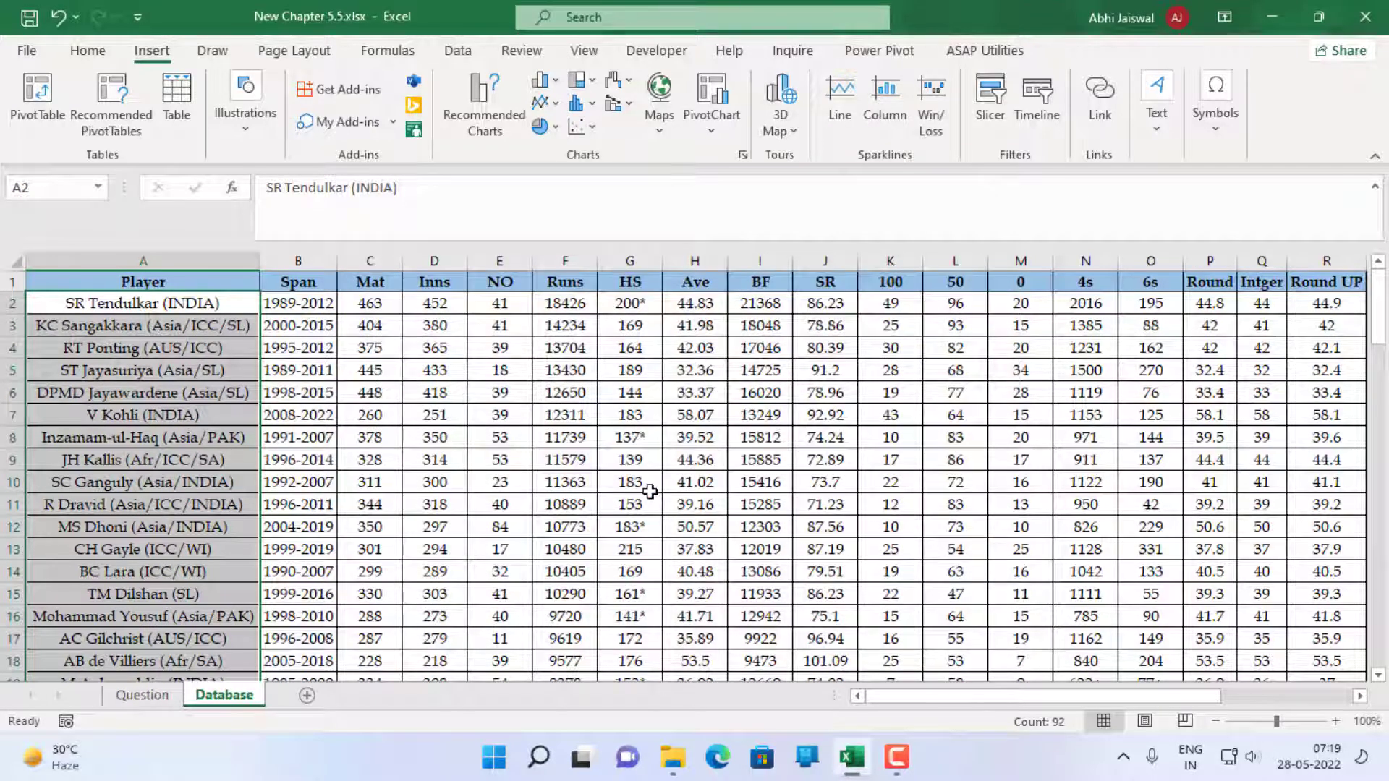
{"action": "left_click", "coordinate": [410, 388]}
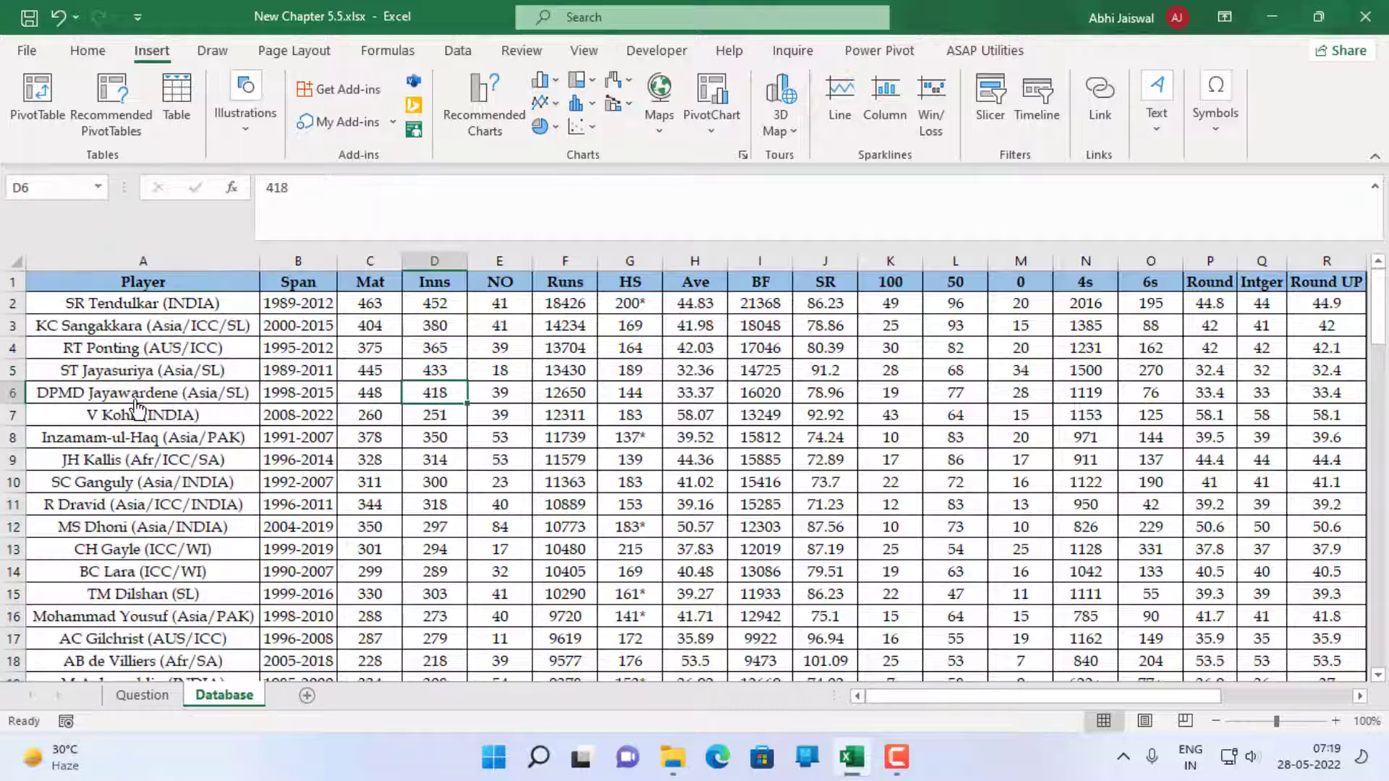
{"action": "left_click", "coordinate": [469, 370]}
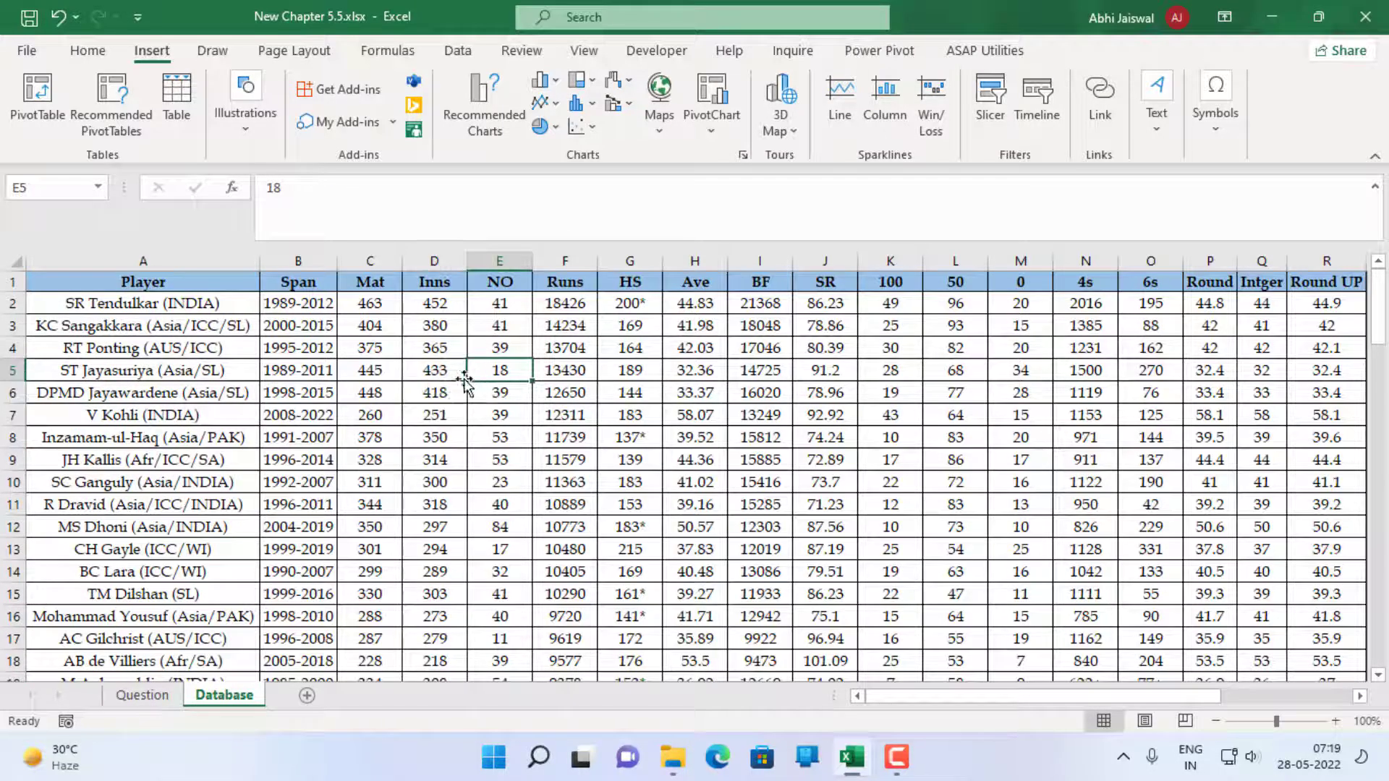
Mark question 4 in A5 of the Question sheet as done by colouring its text red
{"action": "left_click", "coordinate": [147, 696]}
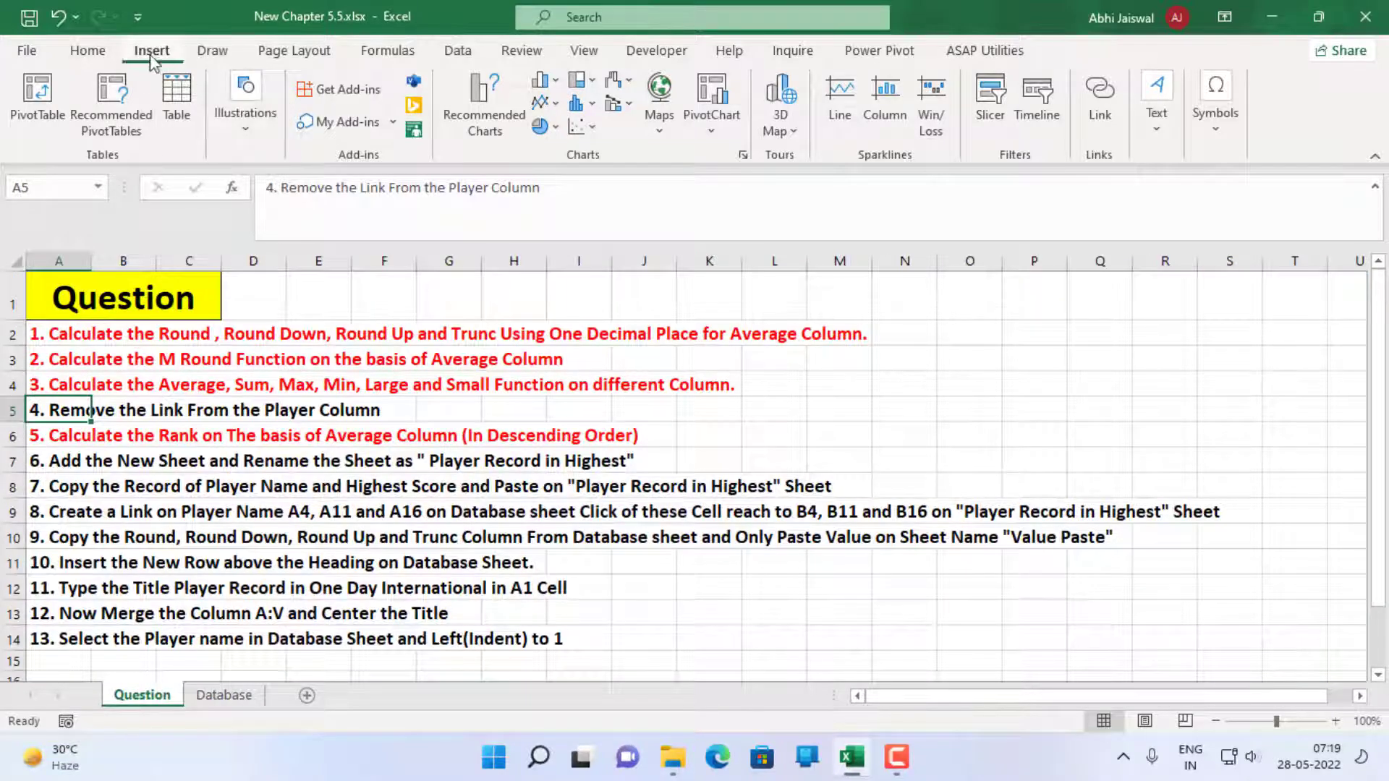
{"action": "left_click", "coordinate": [88, 51]}
{"action": "left_click", "coordinate": [297, 121]}
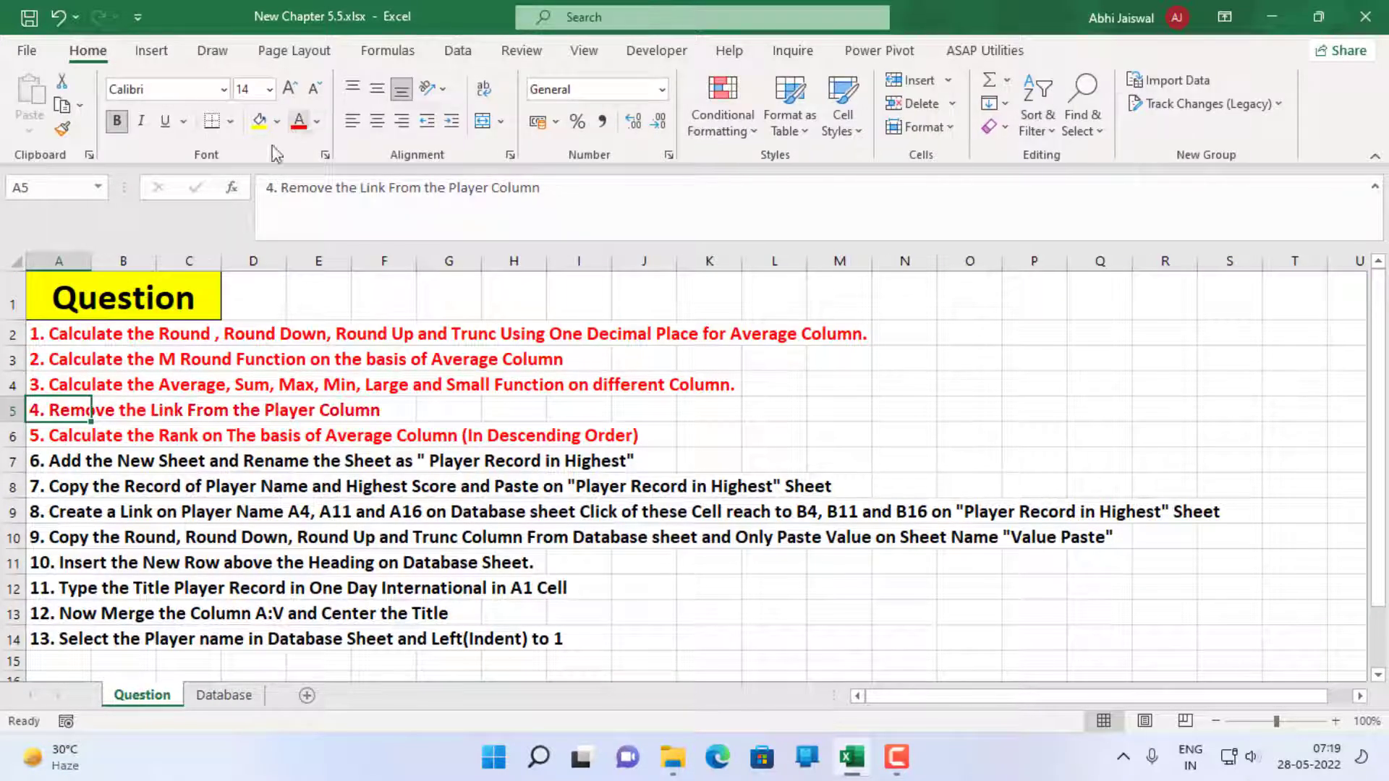
Copy the sheet name "Player Record in Highest" from the text of question 6 in A7, leaving the cell's content unaltered
{"action": "left_click", "coordinate": [64, 455]}
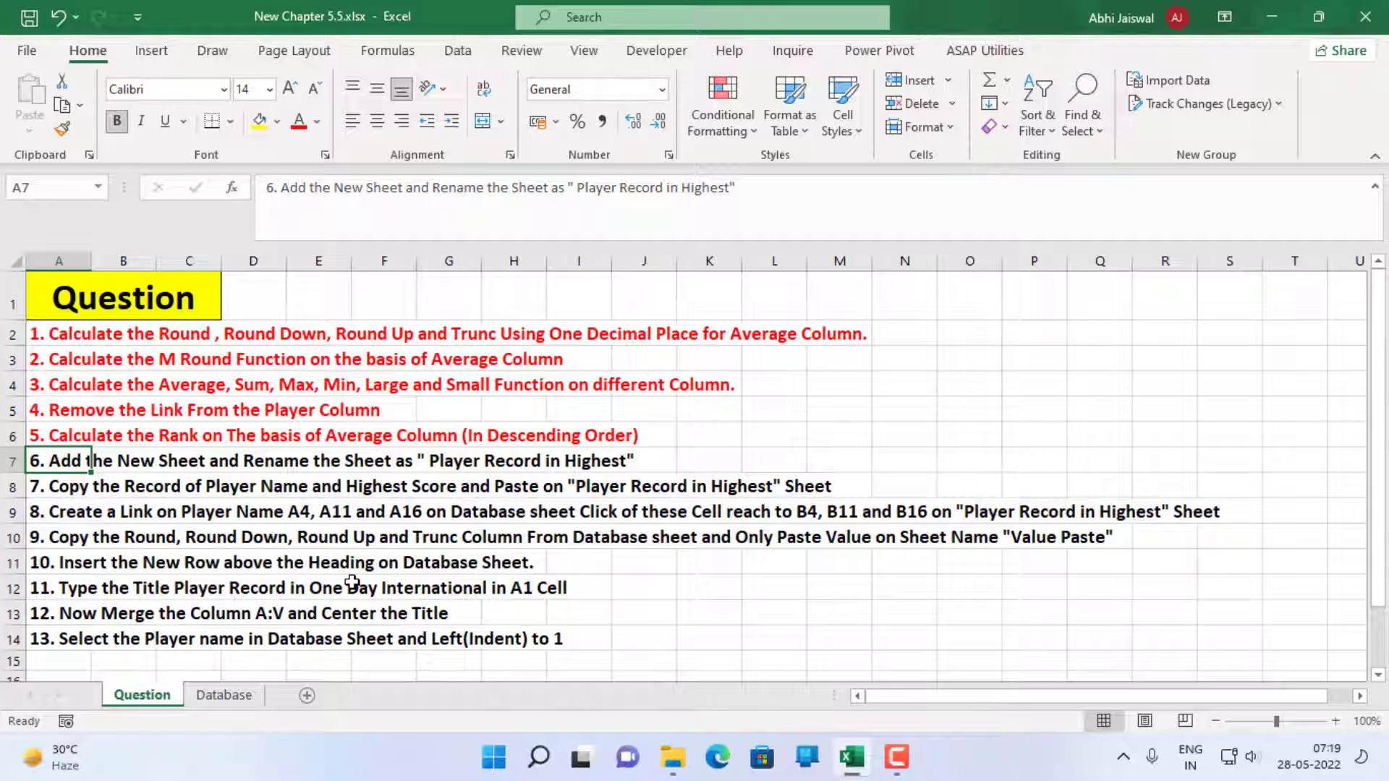
{"action": "key", "text": "ctrl+b"}
{"action": "key", "text": "F2"}
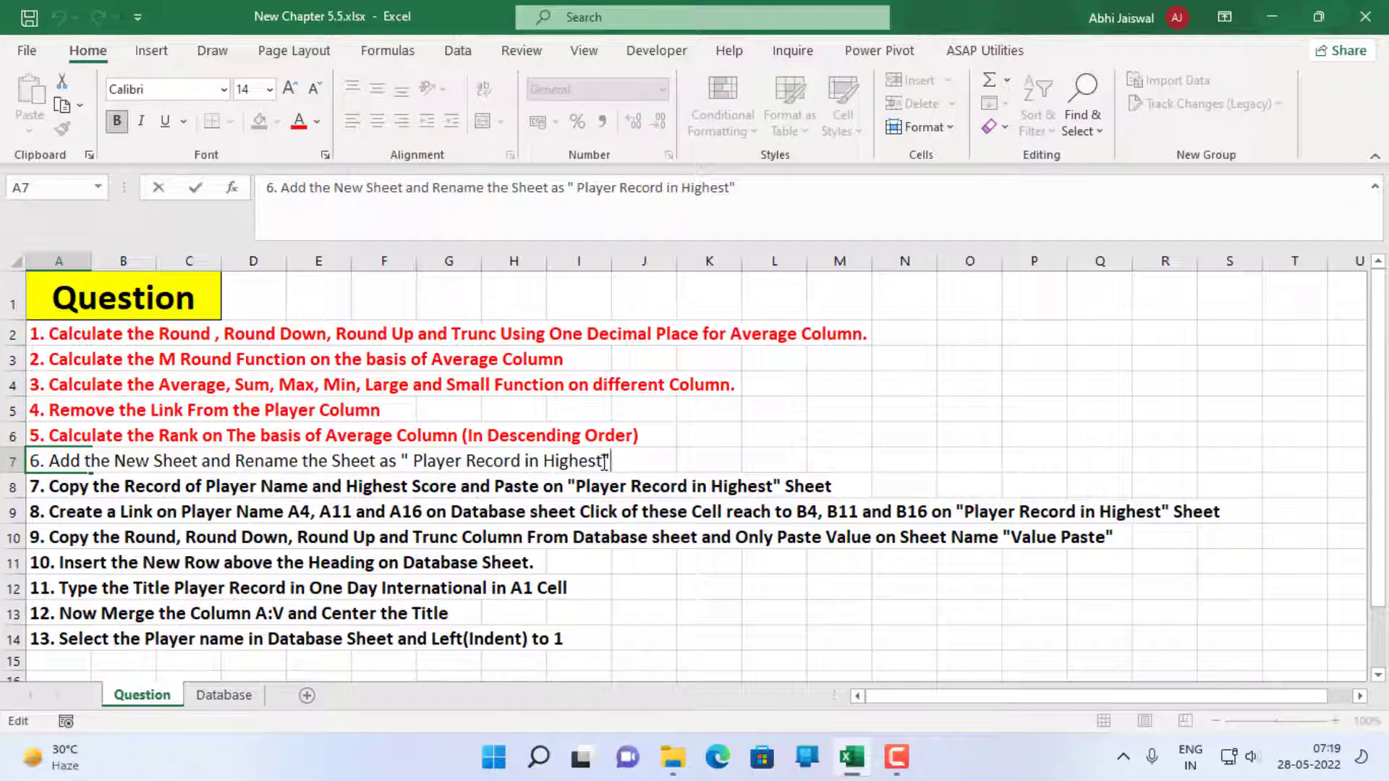
{"action": "left_click_drag", "start_coordinate": [605, 461], "coordinate": [415, 464]}
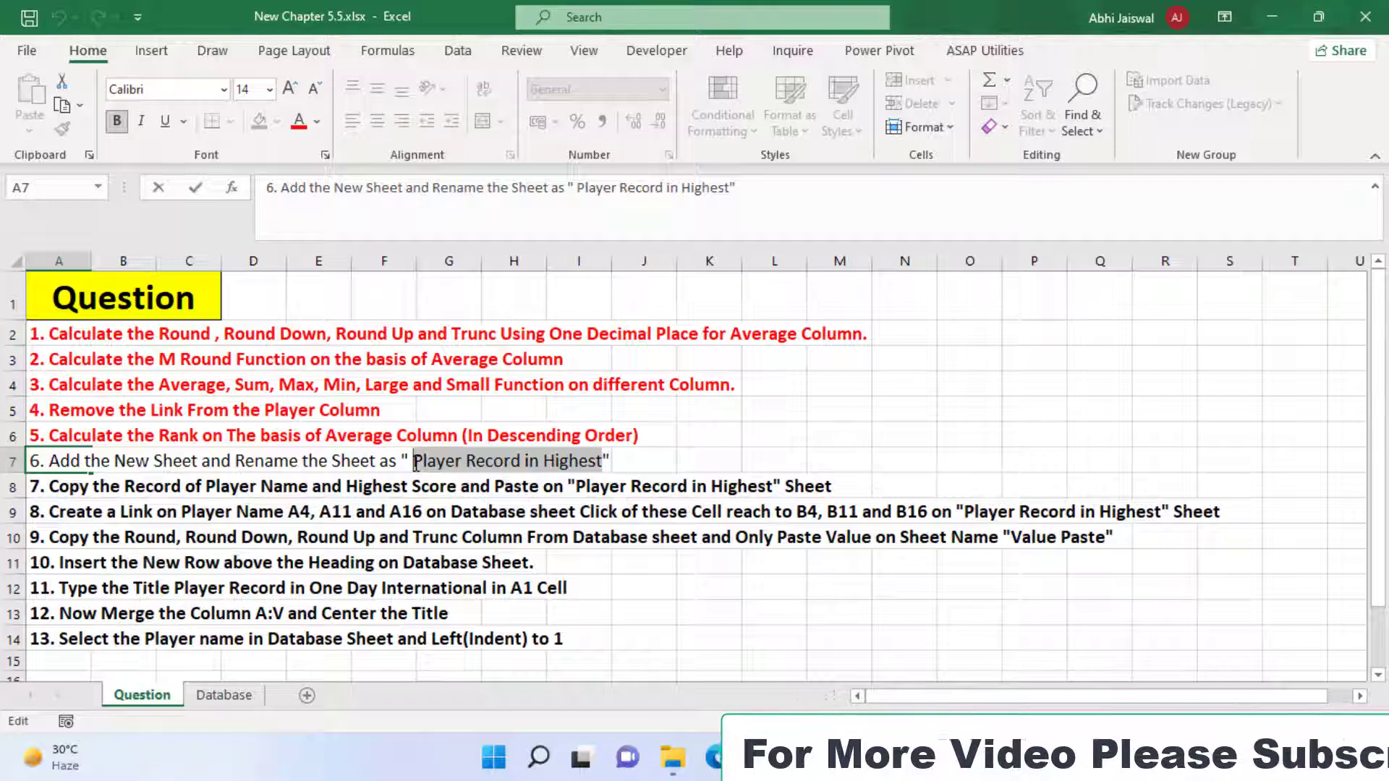
{"action": "key", "text": "ctrl+c"}
{"action": "key", "text": "Escape"}
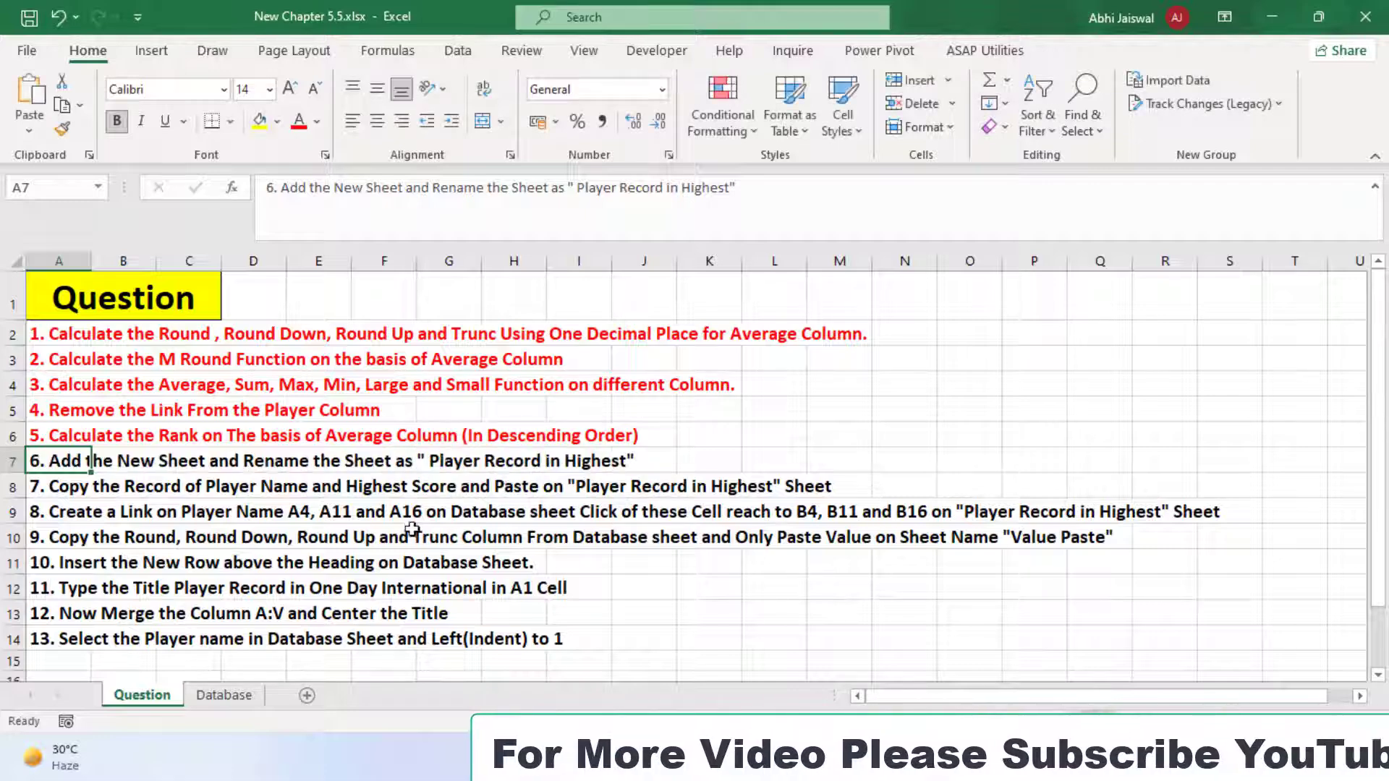
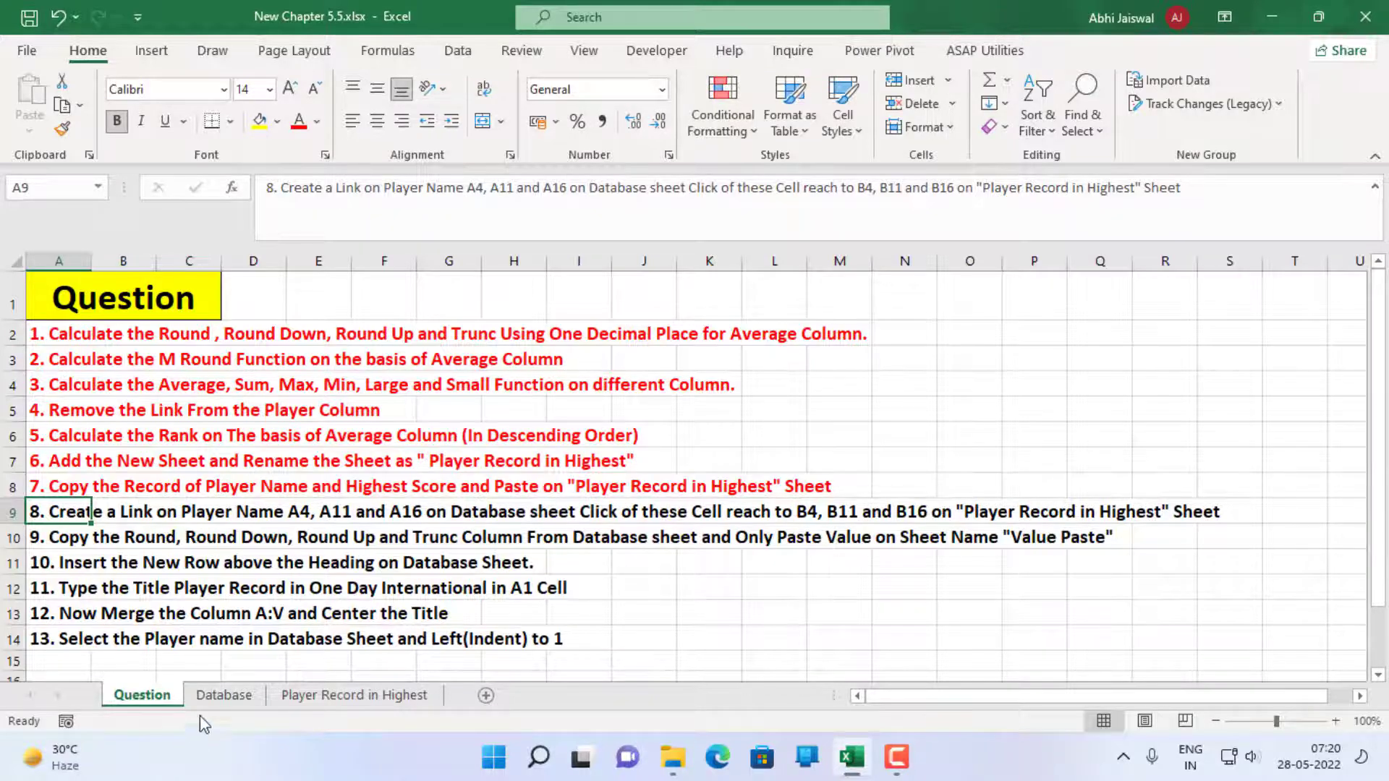
Check question 8 on the Question sheet and return to the Database sheet
{"action": "left_click", "coordinate": [224, 695]}
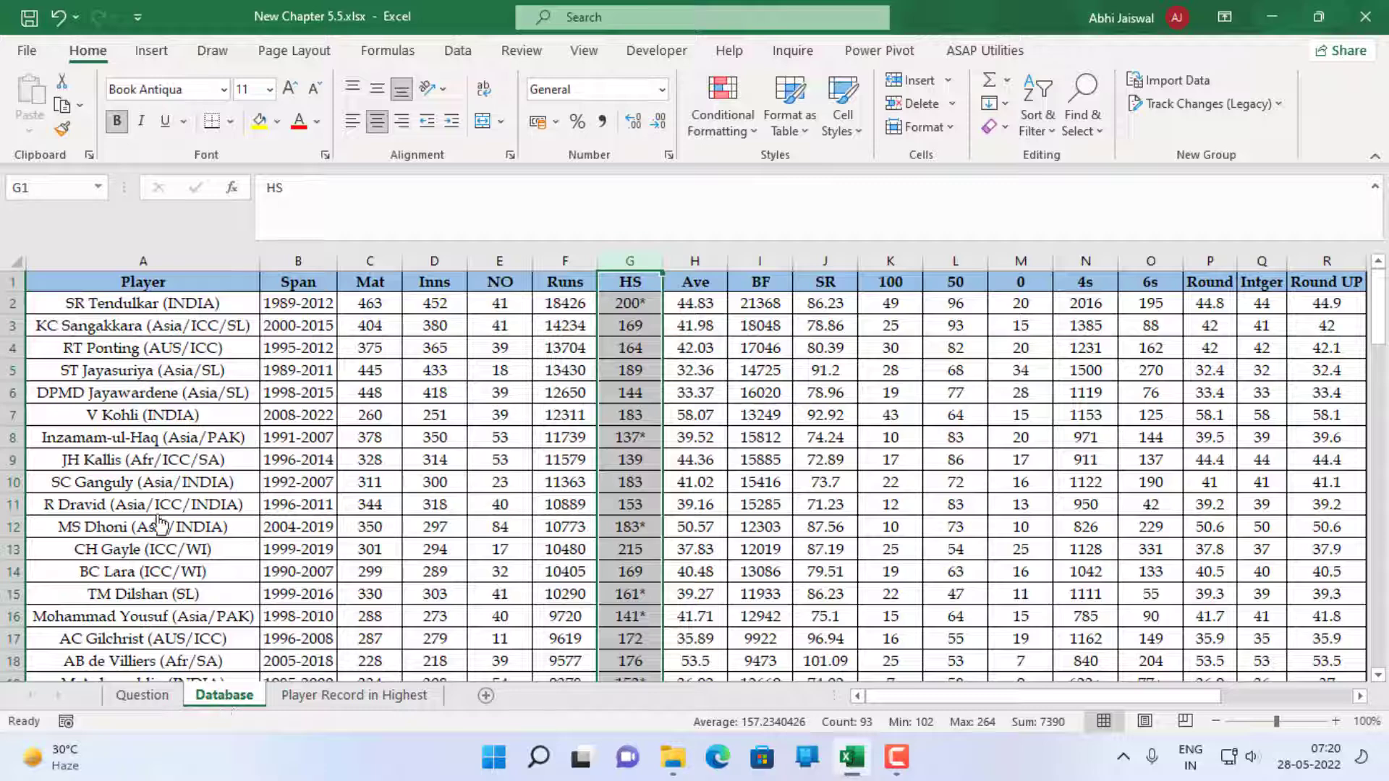
{"action": "left_click", "coordinate": [172, 694]}
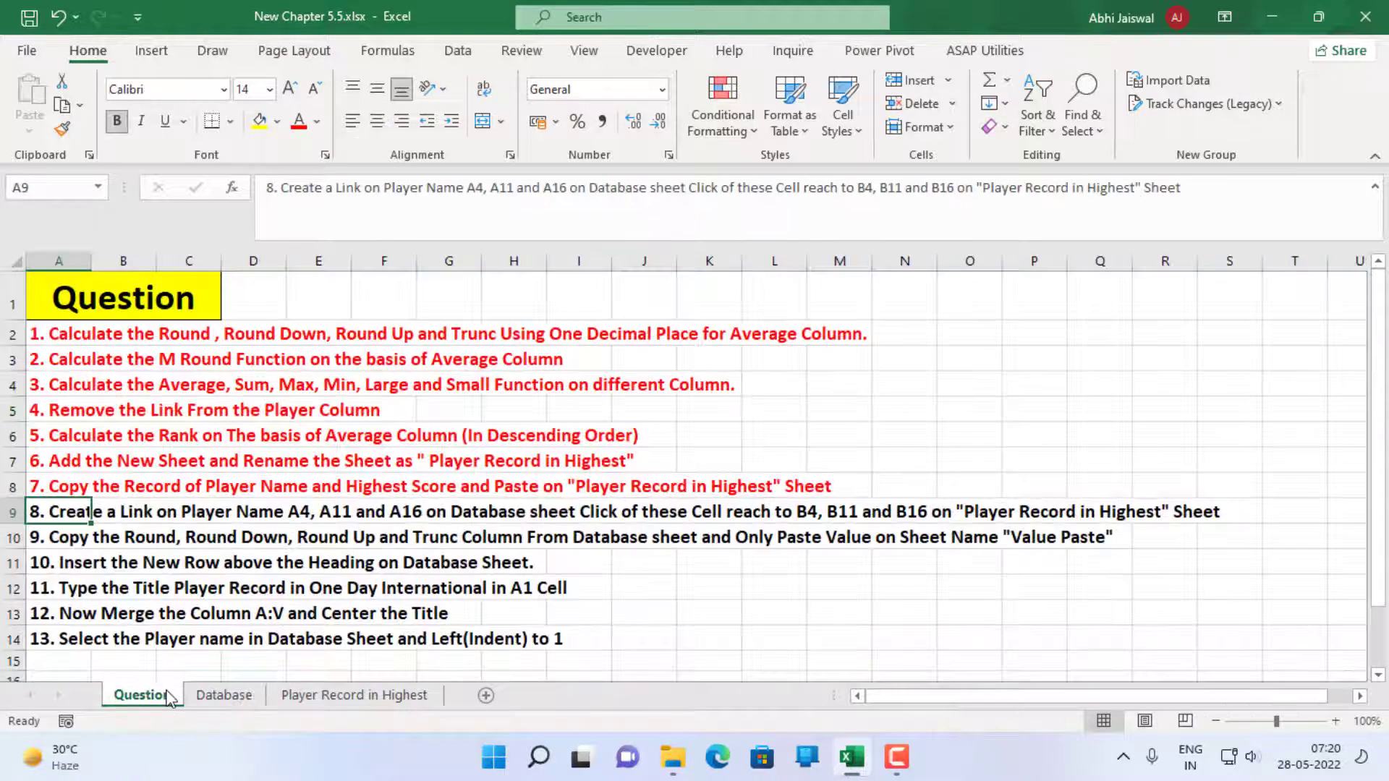
{"action": "left_click", "coordinate": [224, 695]}
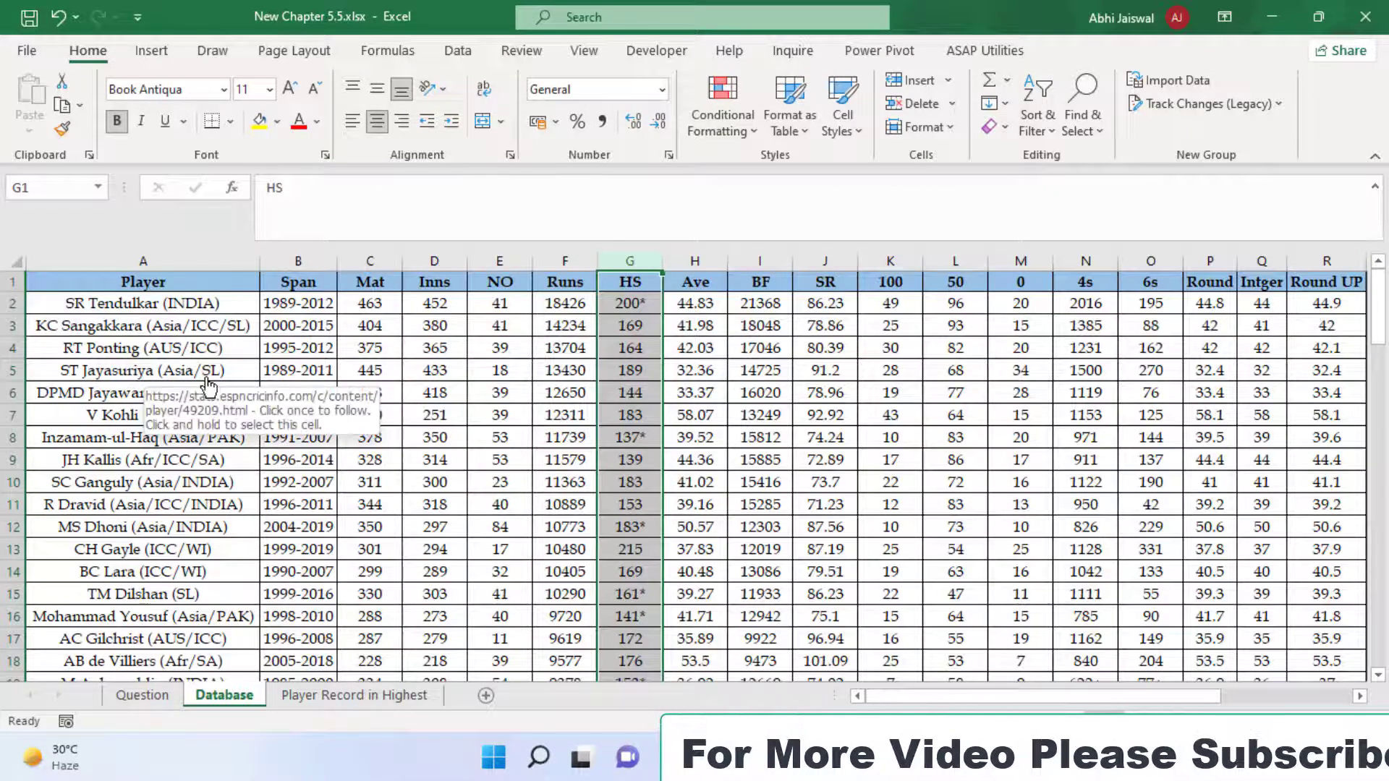
Link the player name in A4 of the Database sheet to cell B4 on the 'Player Record in Highest' sheet
{"action": "key", "text": "Left"}
{"action": "key", "text": "Left"}
{"action": "key", "text": "Left"}
{"action": "key", "text": "Left"}
{"action": "key", "text": "Left"}
{"action": "key", "text": "Down"}
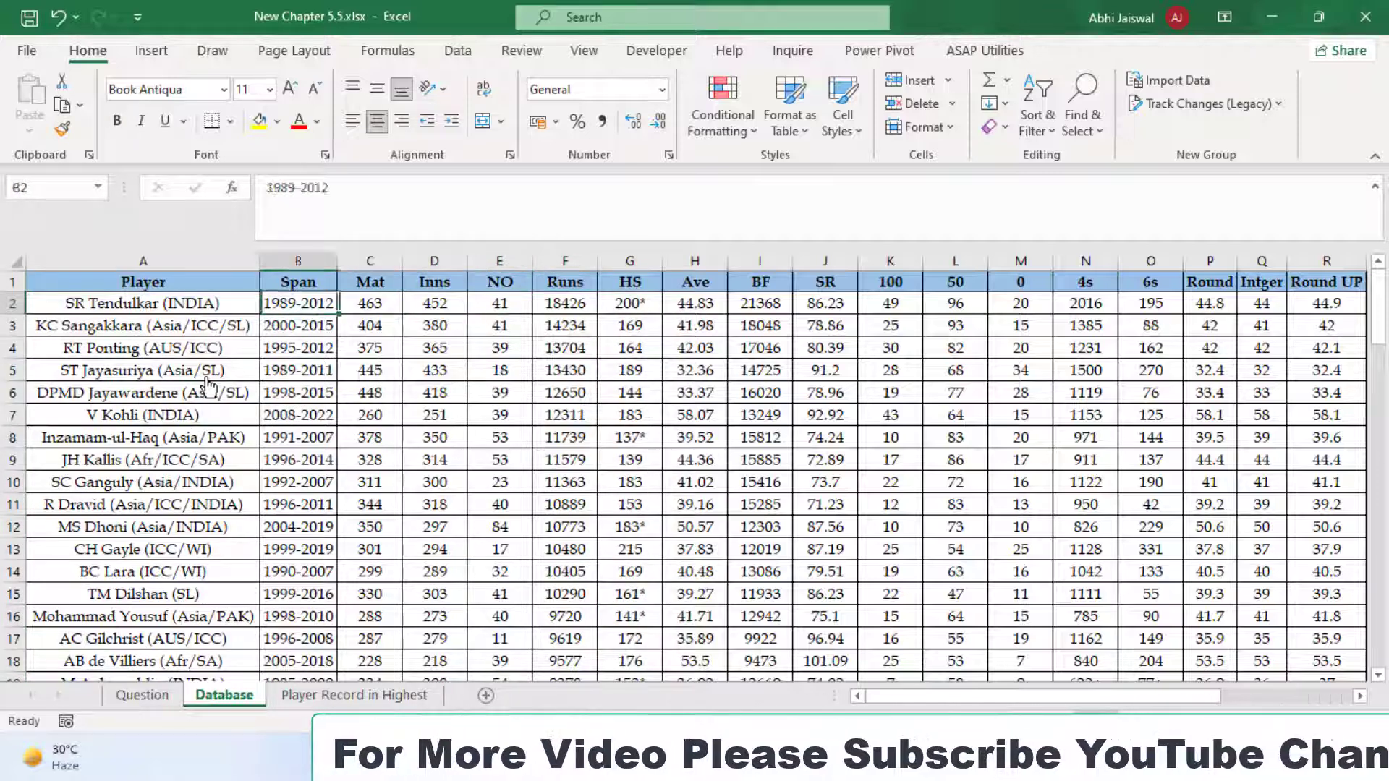
{"action": "key", "text": "Left"}
{"action": "key", "text": "Down"}
{"action": "key", "text": "Down"}
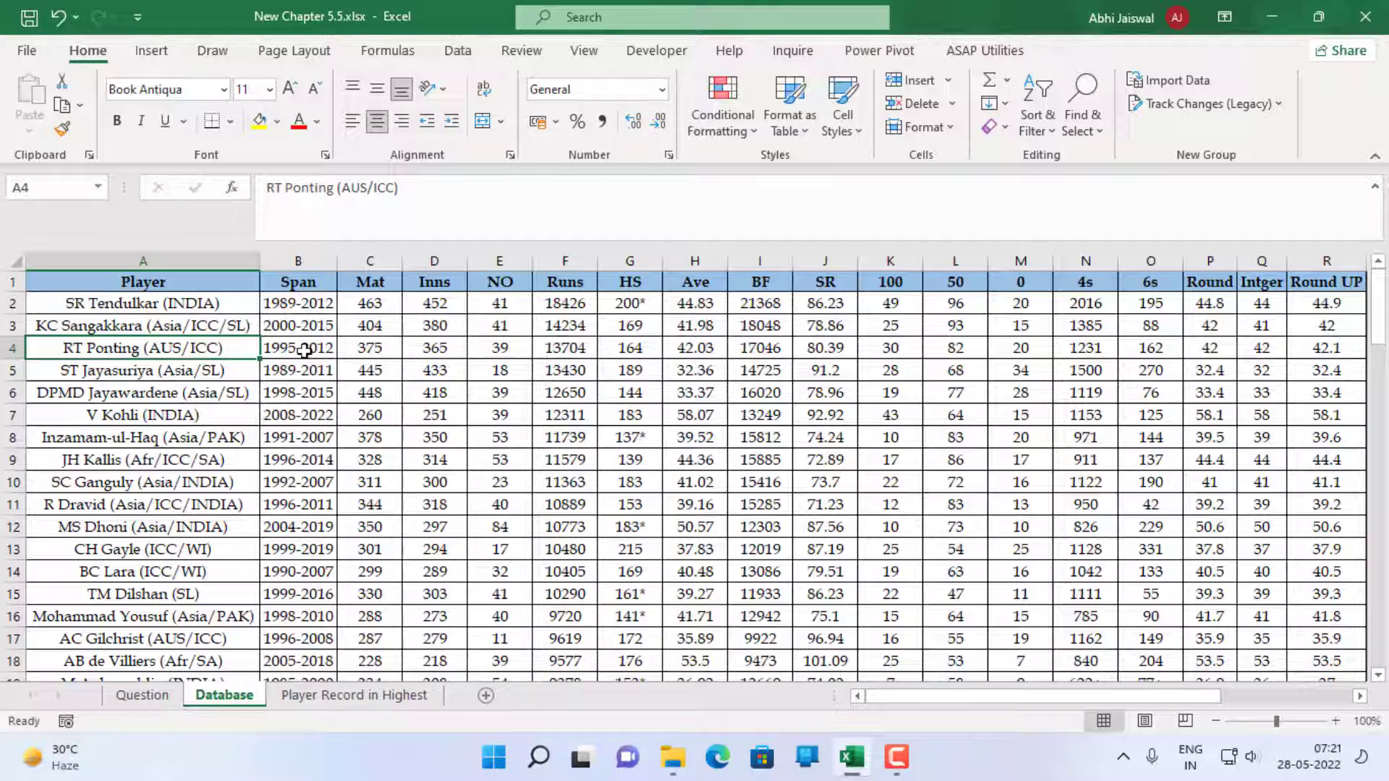
{"action": "left_click", "coordinate": [153, 52]}
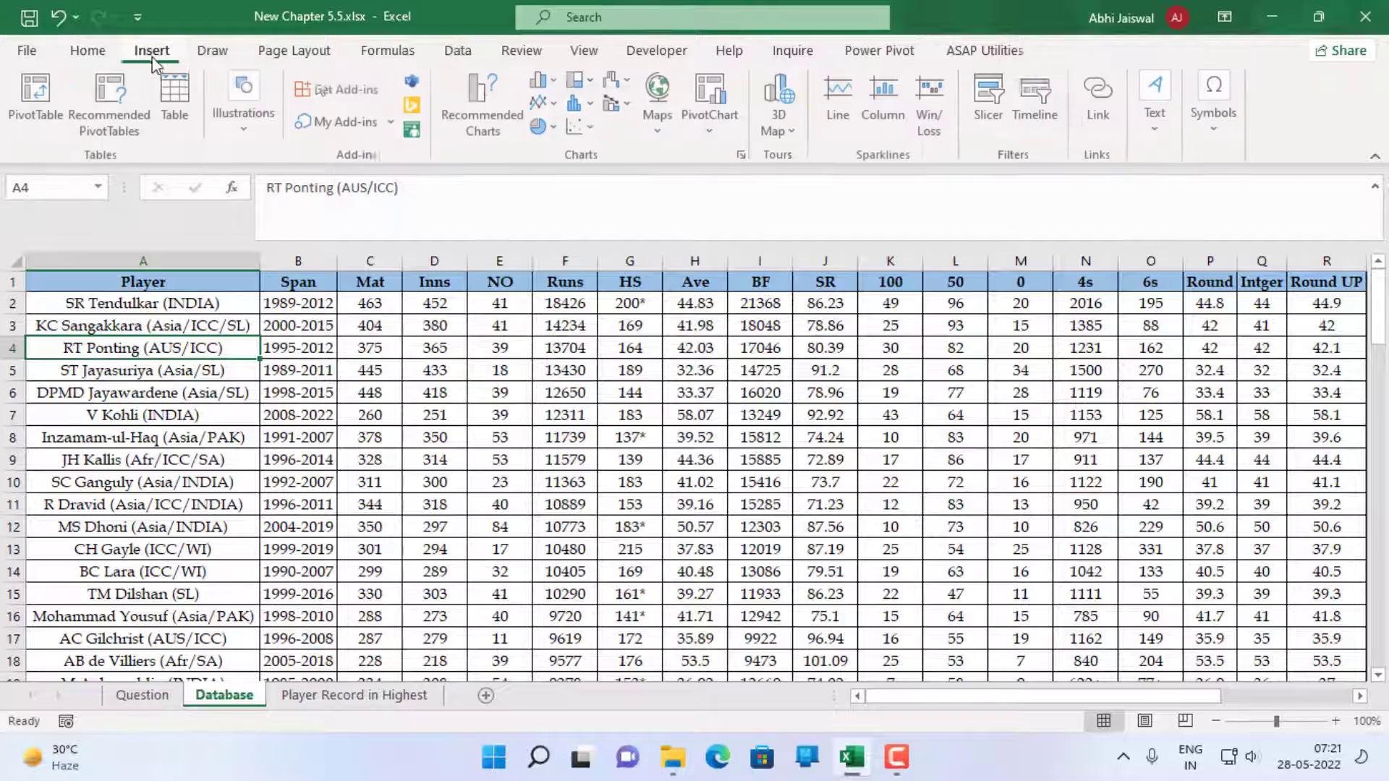
{"action": "left_click", "coordinate": [1107, 103]}
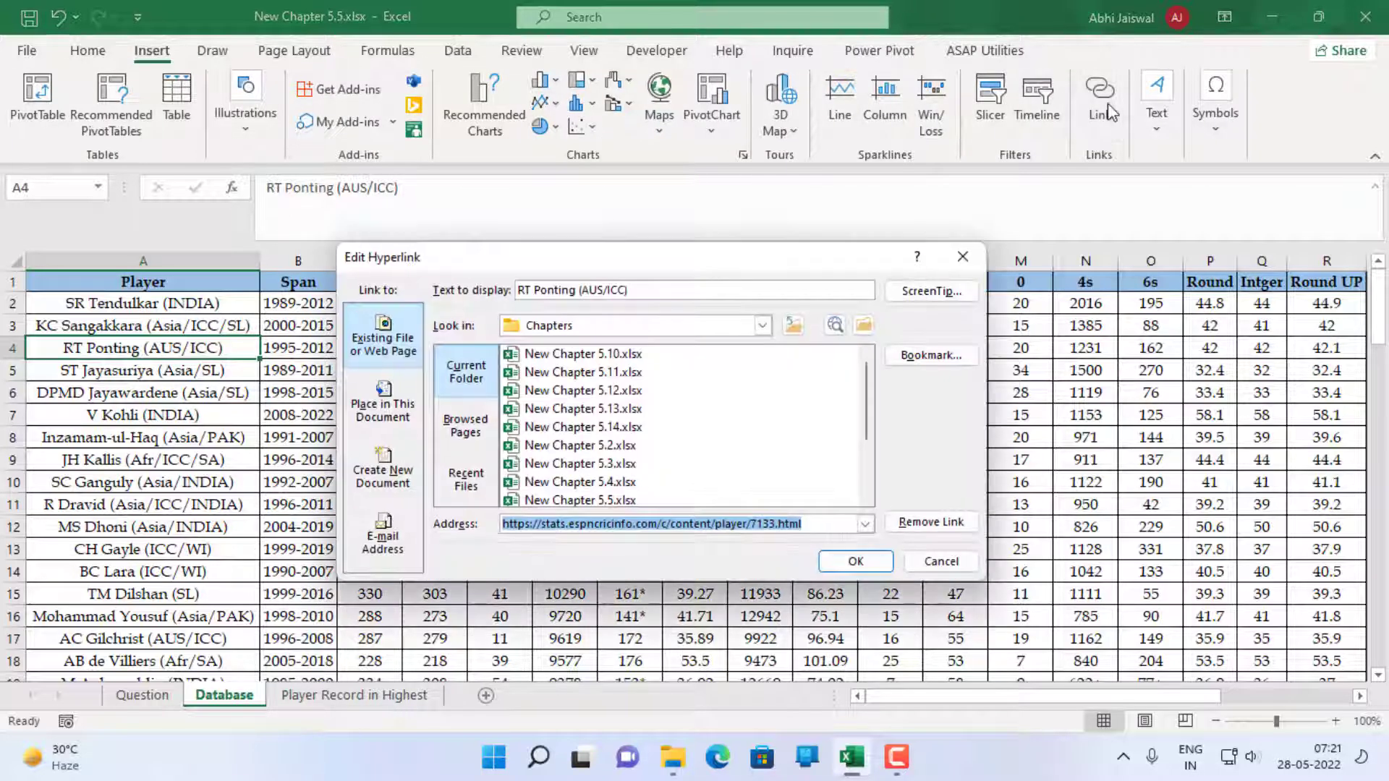
{"action": "left_click", "coordinate": [383, 405]}
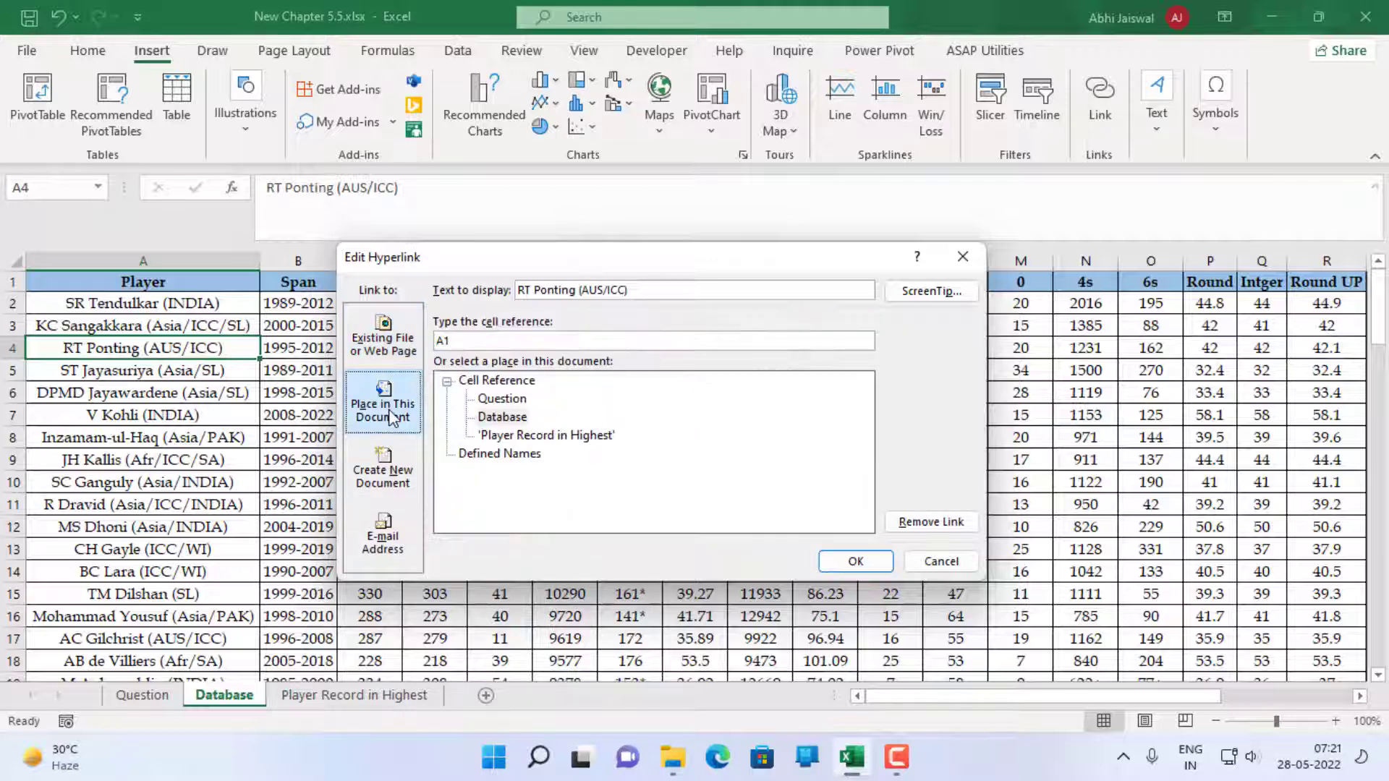
{"action": "left_click", "coordinate": [504, 437]}
{"action": "left_click", "coordinate": [471, 335]}
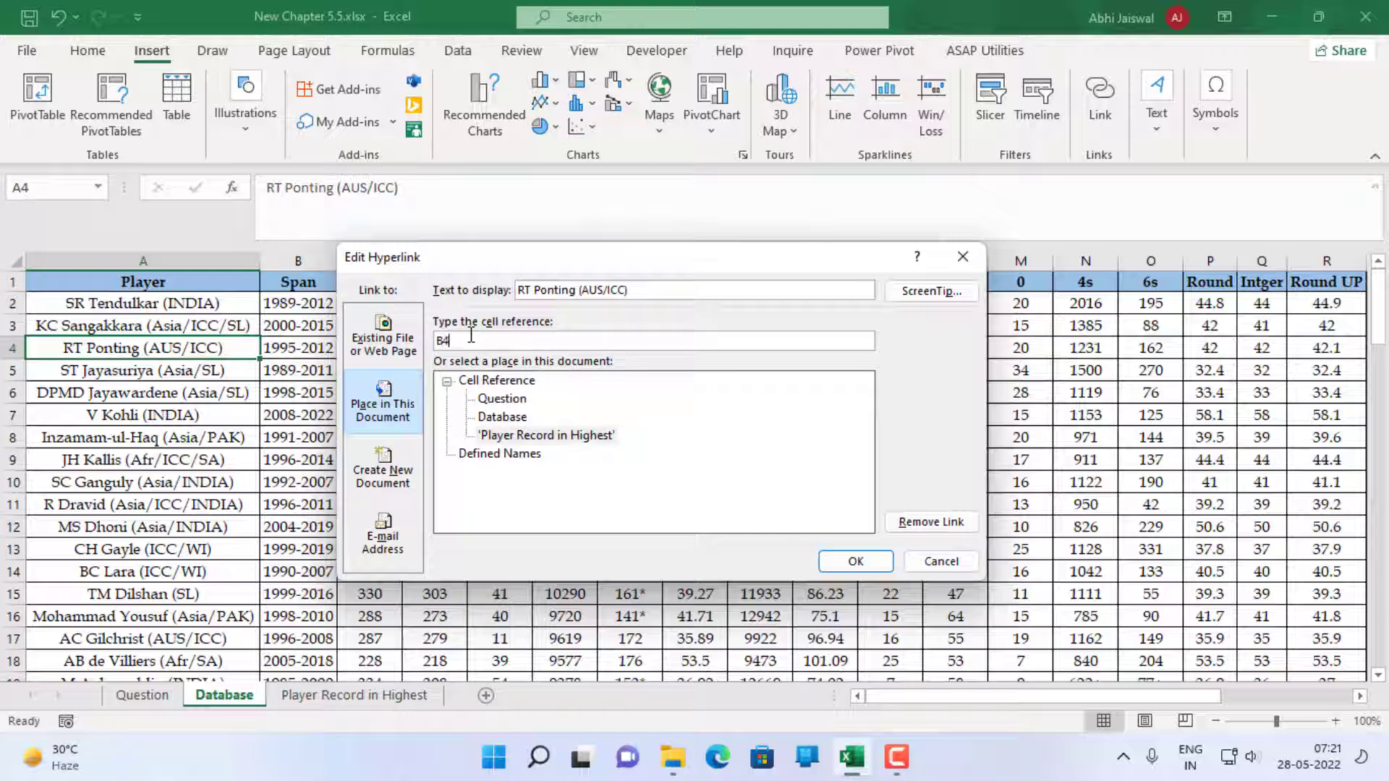
{"action": "left_click", "coordinate": [856, 562]}
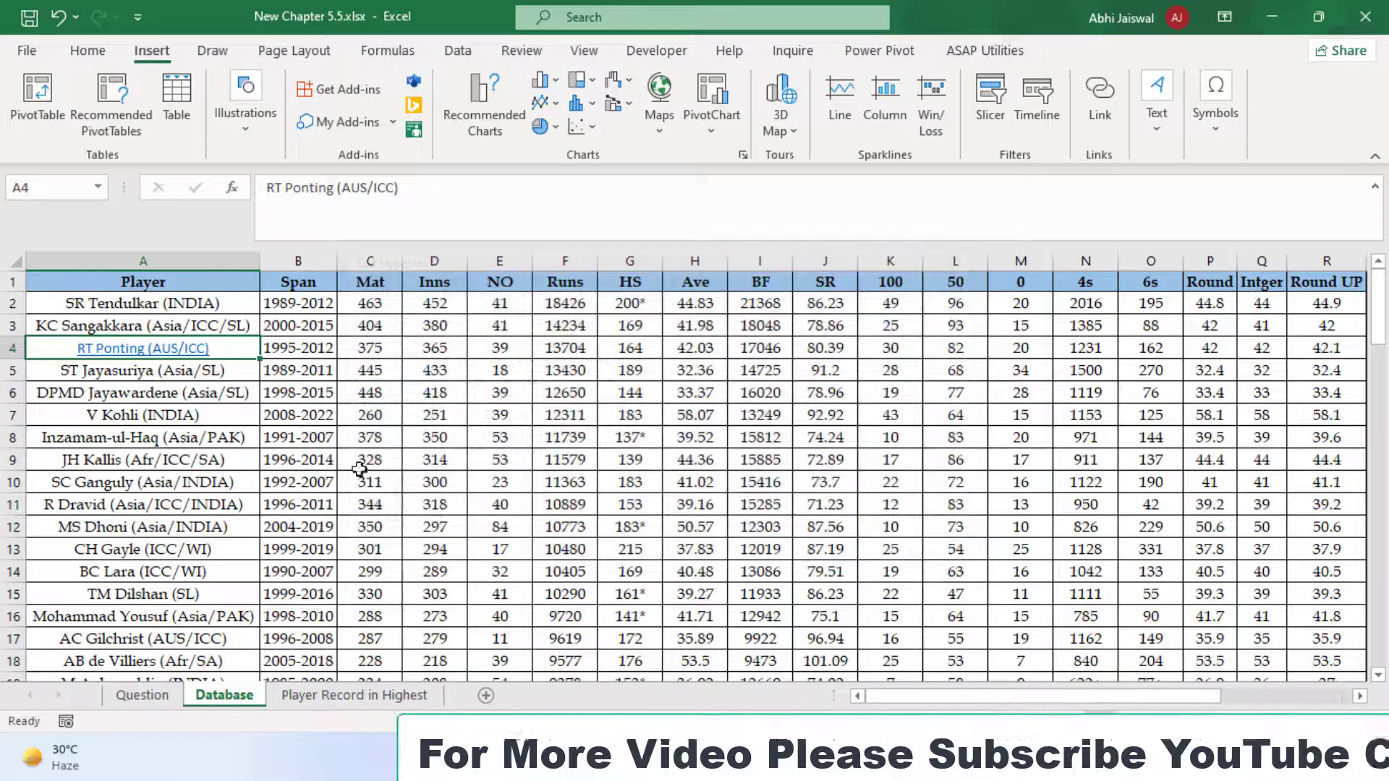
Follow the link in A4 to test it, and recheck question 8 on the Question sheet
{"action": "left_click", "coordinate": [127, 355]}
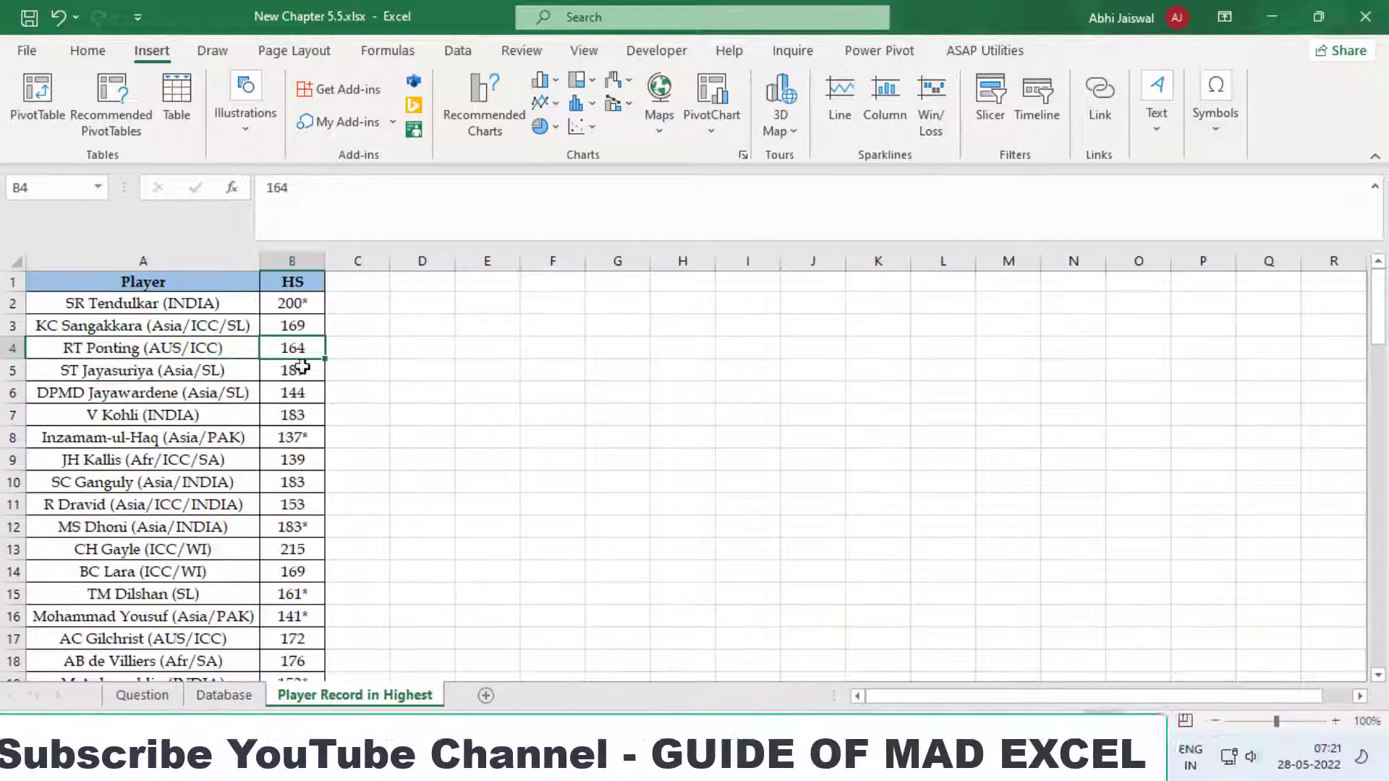
{"action": "left_click", "coordinate": [224, 696]}
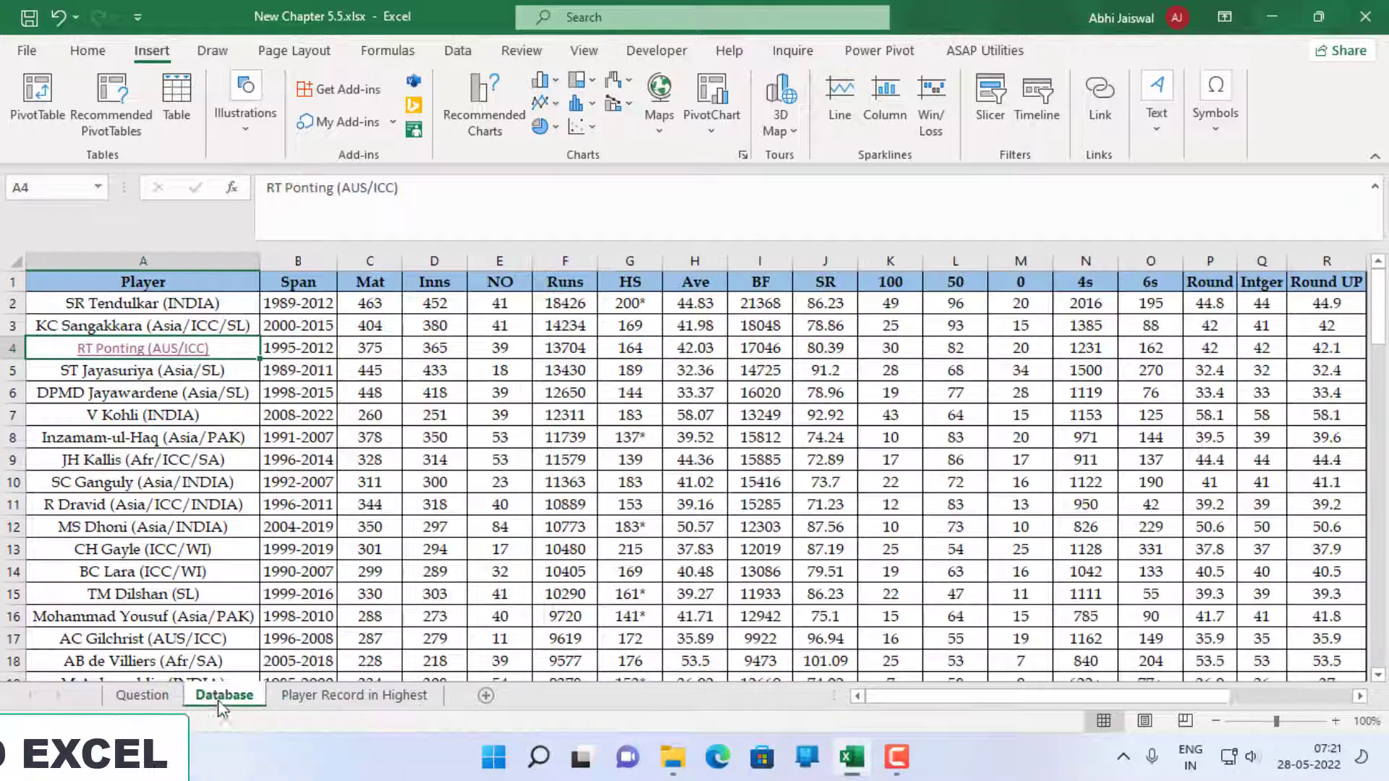
{"action": "left_click", "coordinate": [143, 696]}
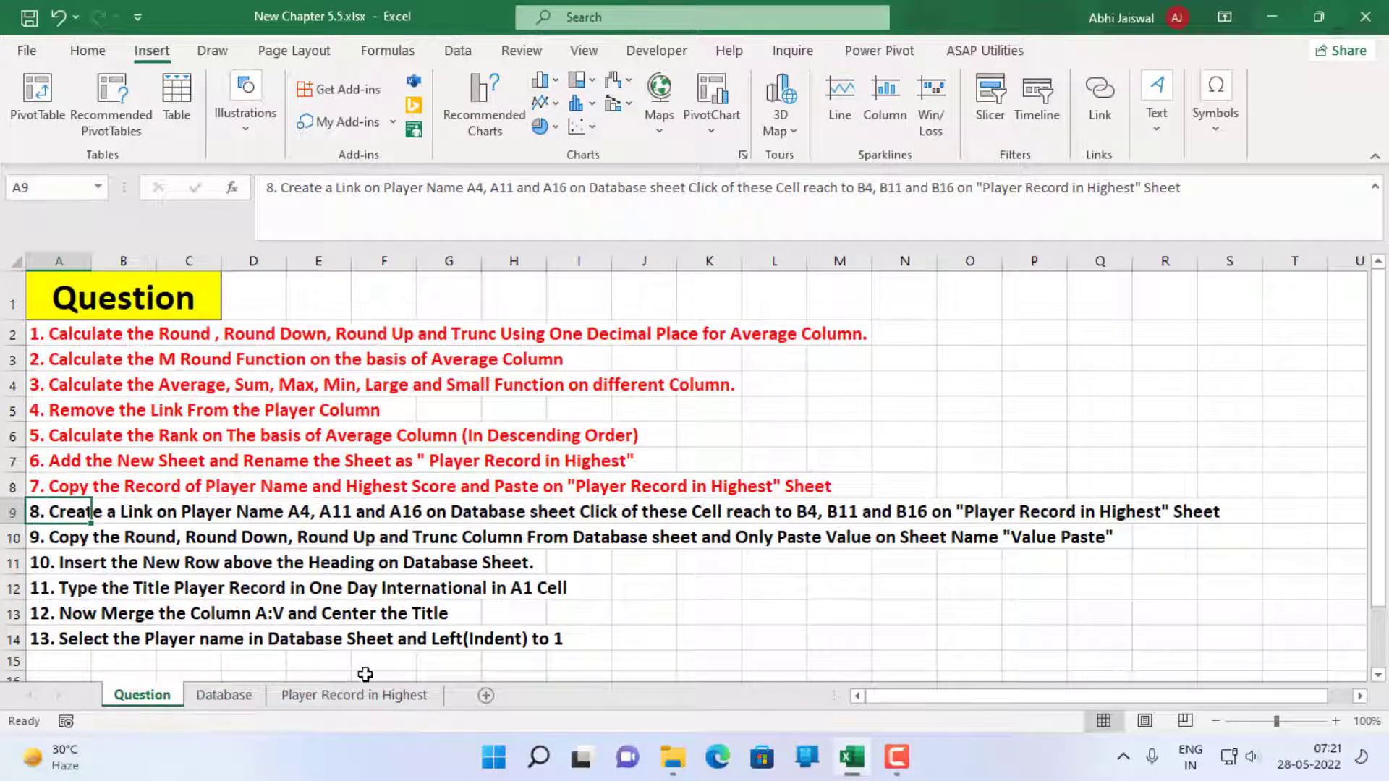
Link the player name in A11 of the Database sheet to B11 on the 'Player Record in Highest' sheet, and follow the link to test it
{"action": "left_click", "coordinate": [224, 695]}
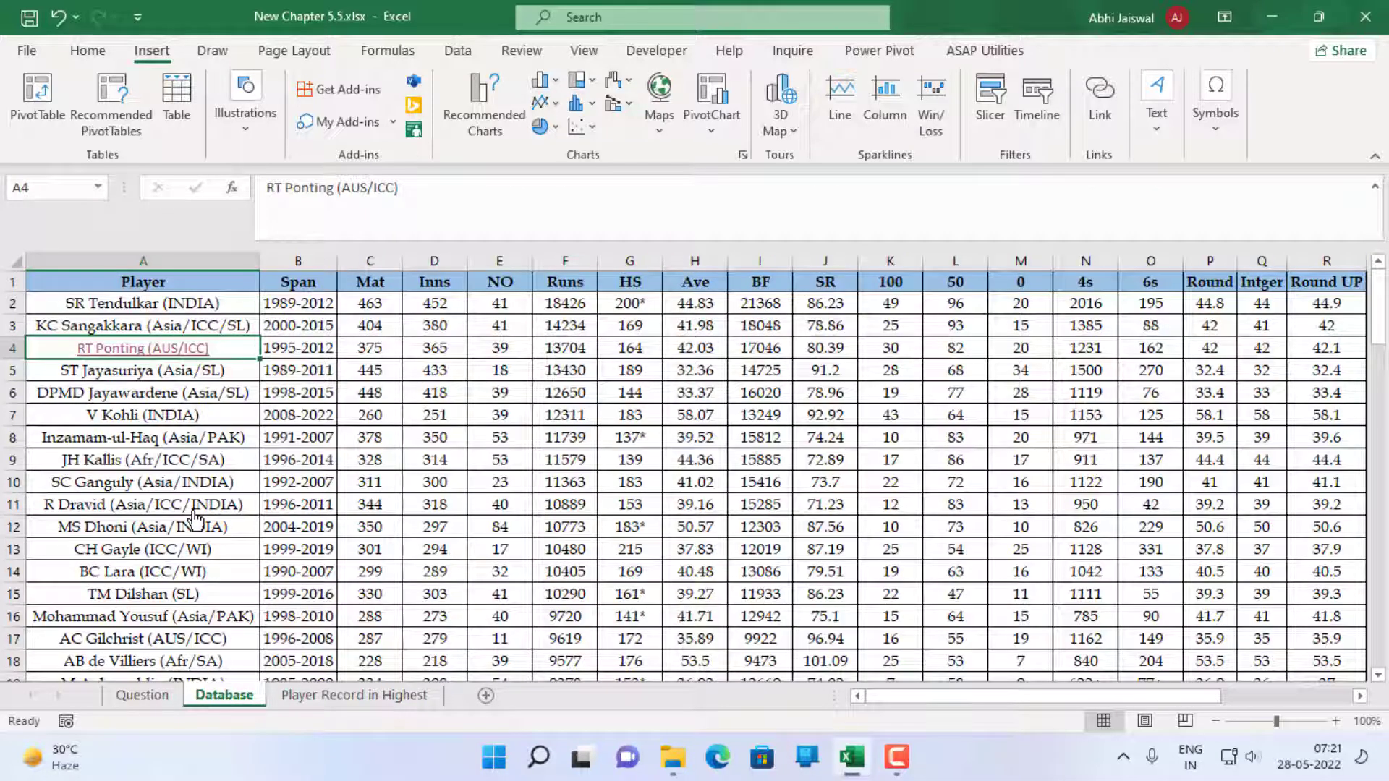
{"action": "key", "text": "Down"}
{"action": "key", "text": "Down"}
{"action": "key", "text": "Down"}
{"action": "key", "text": "Down"}
{"action": "key", "text": "Down"}
{"action": "key", "text": "Down"}
{"action": "key", "text": "Down"}
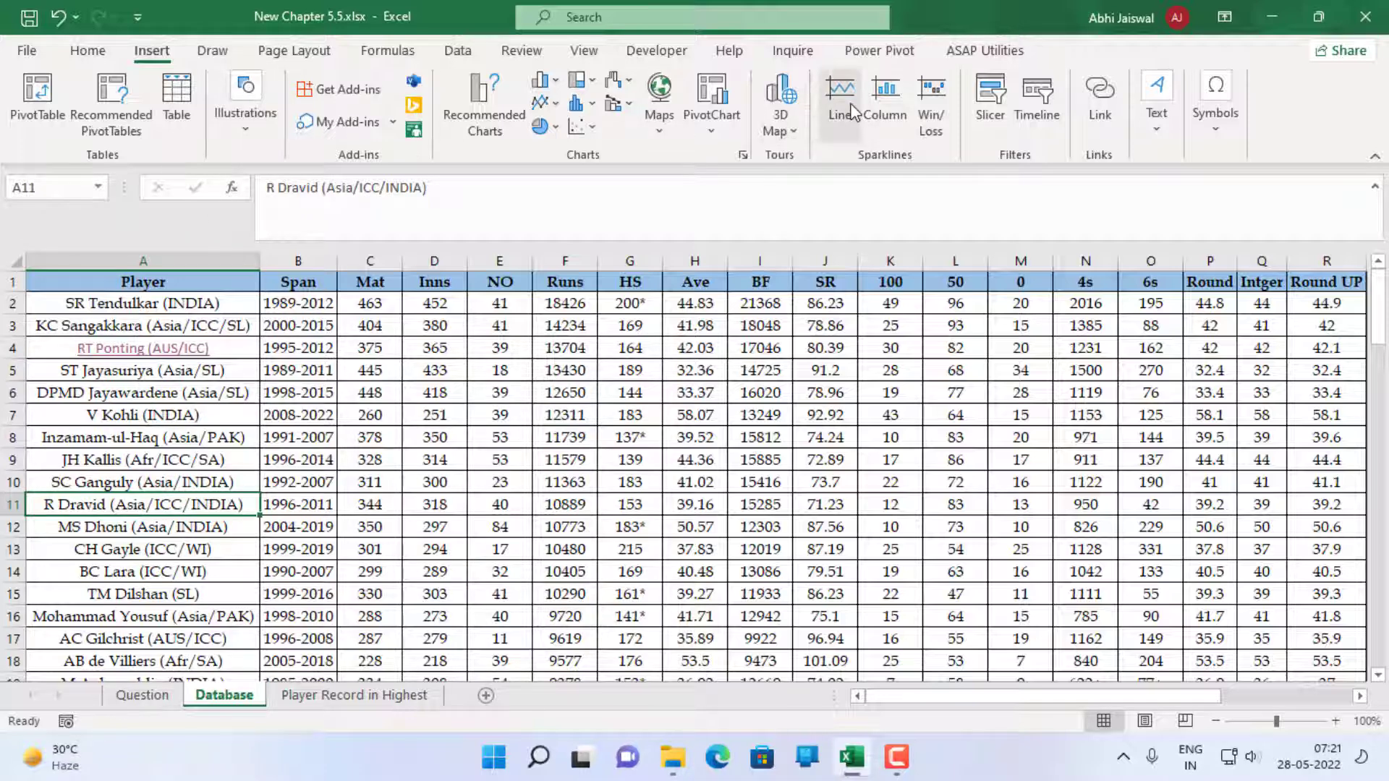
{"action": "left_click", "coordinate": [1103, 102]}
{"action": "left_click", "coordinate": [384, 402]}
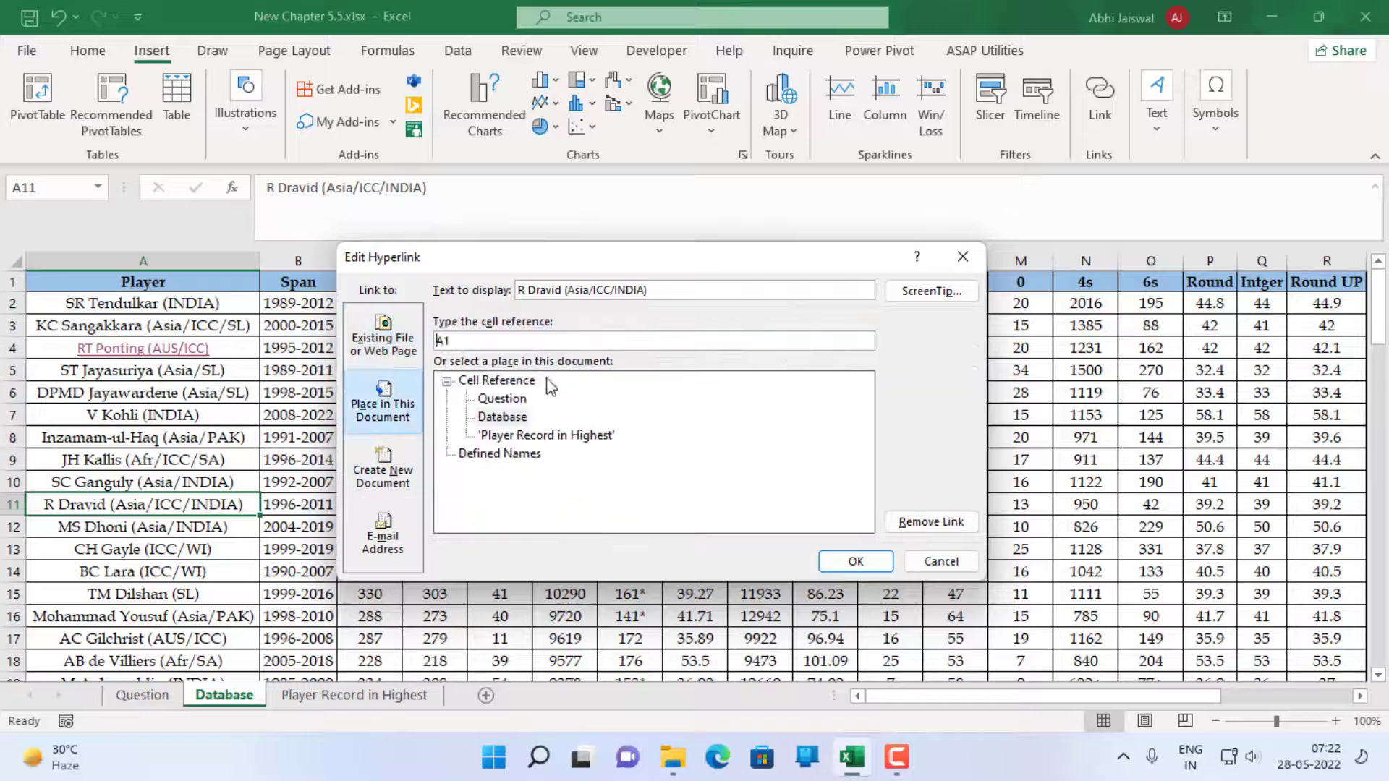
{"action": "type", "text": "B11"}
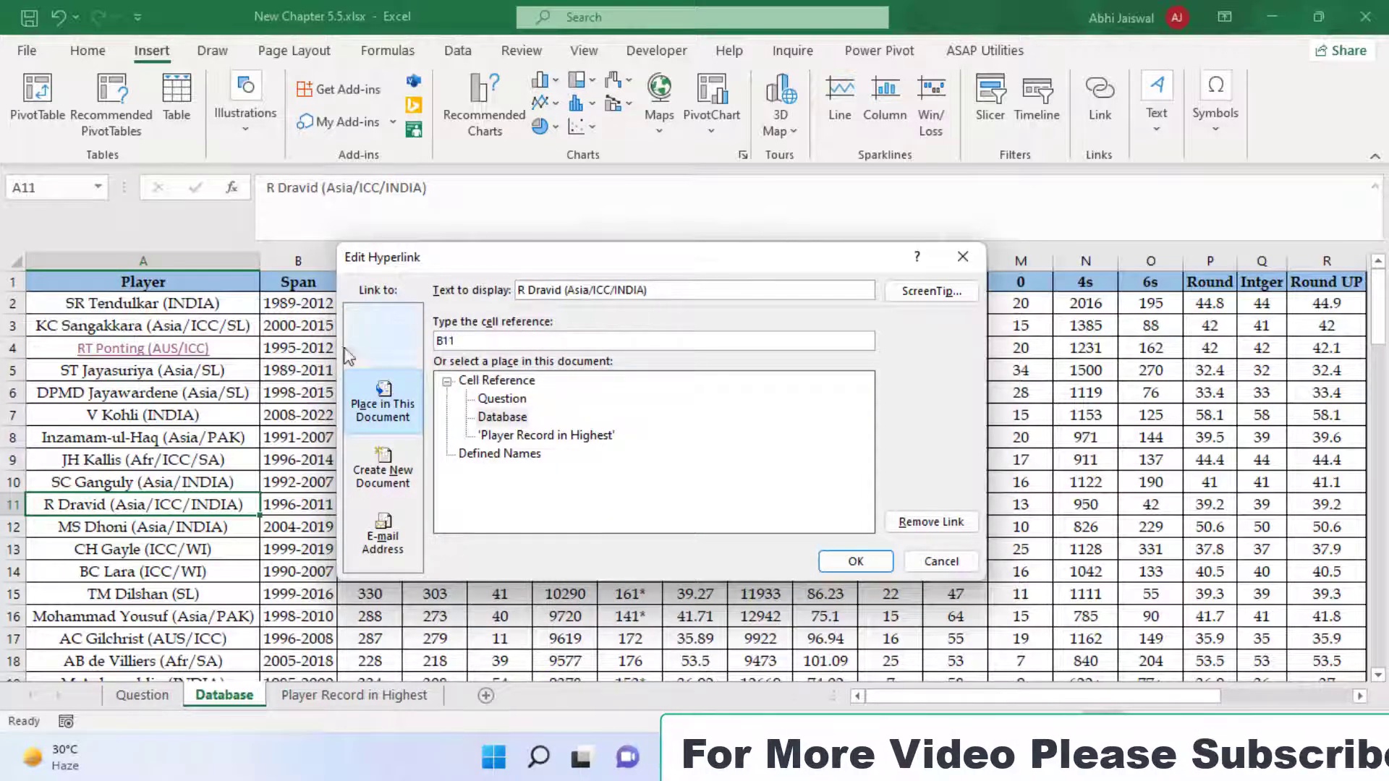
{"action": "left_click", "coordinate": [511, 435]}
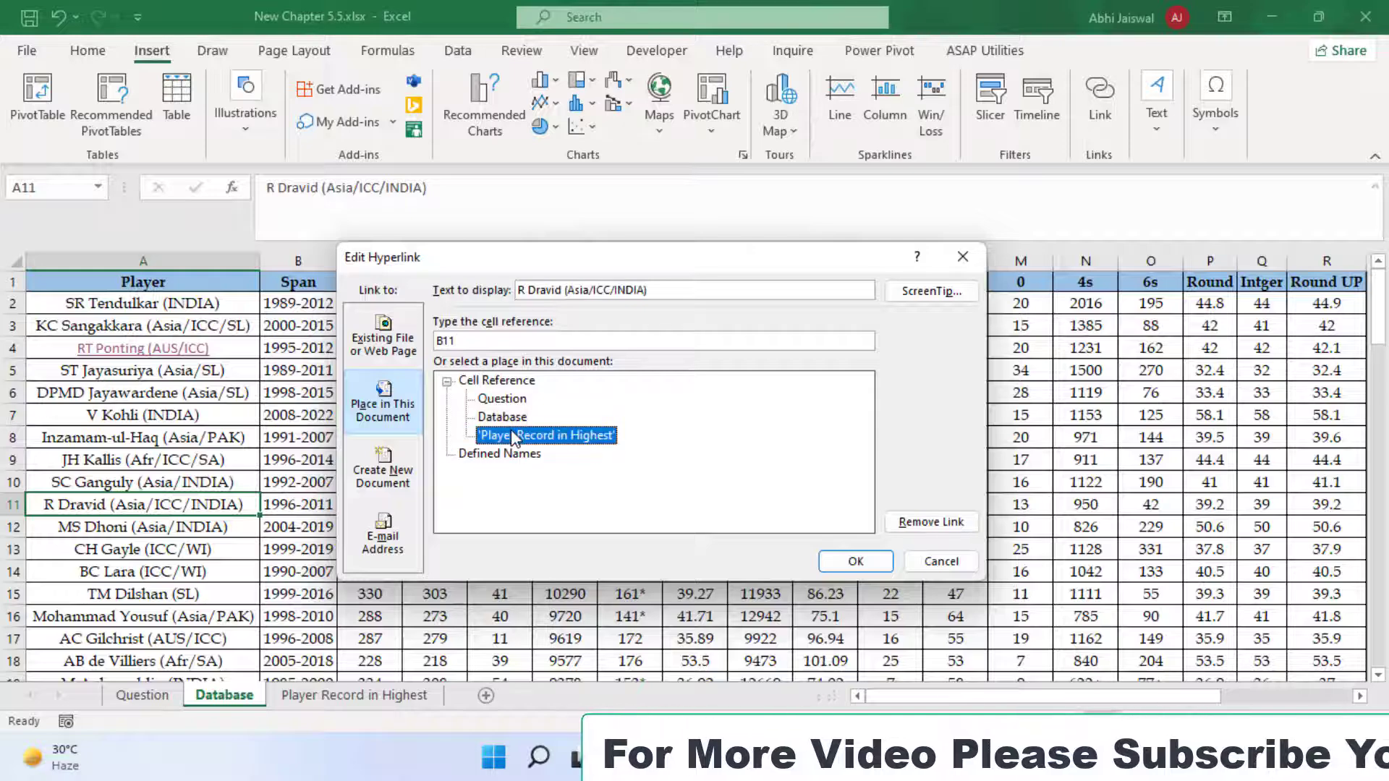
{"action": "left_click", "coordinate": [856, 561]}
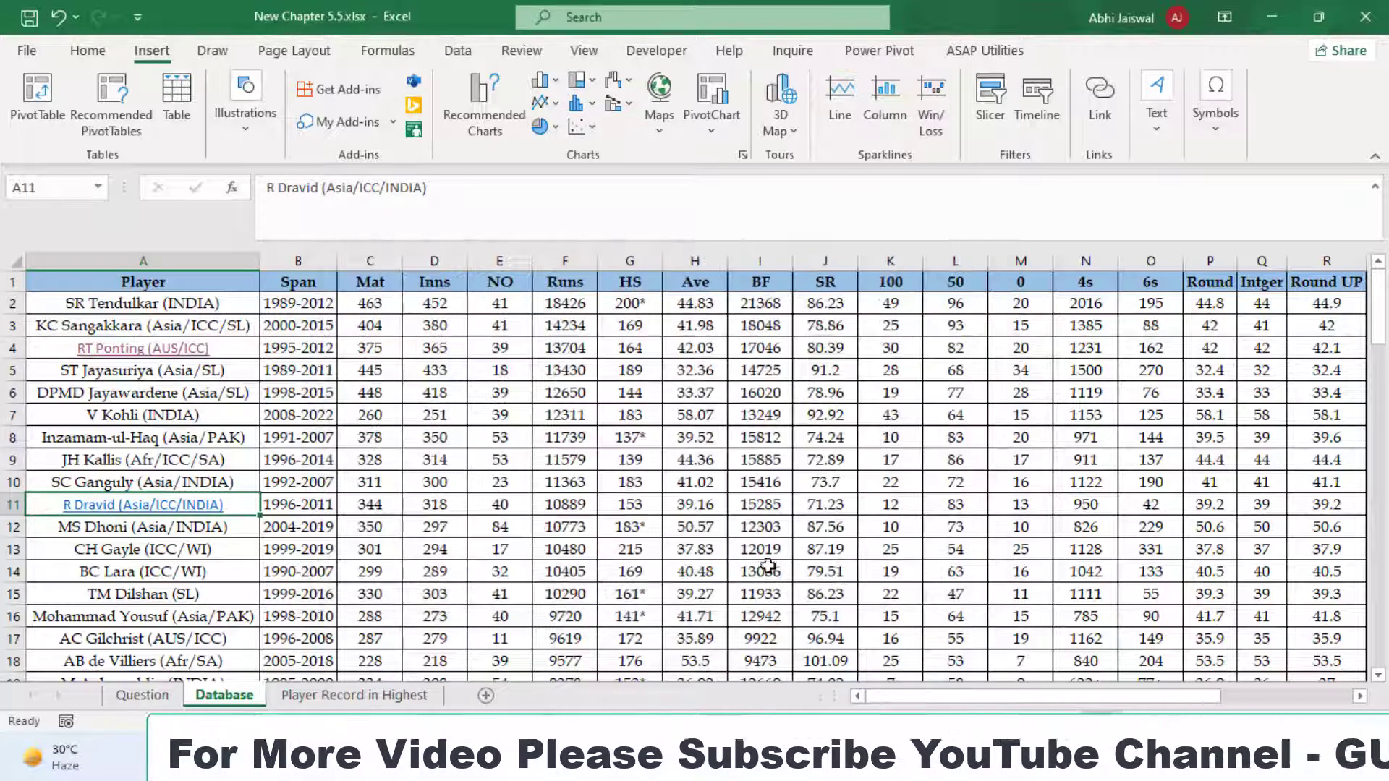
{"action": "left_click", "coordinate": [140, 506]}
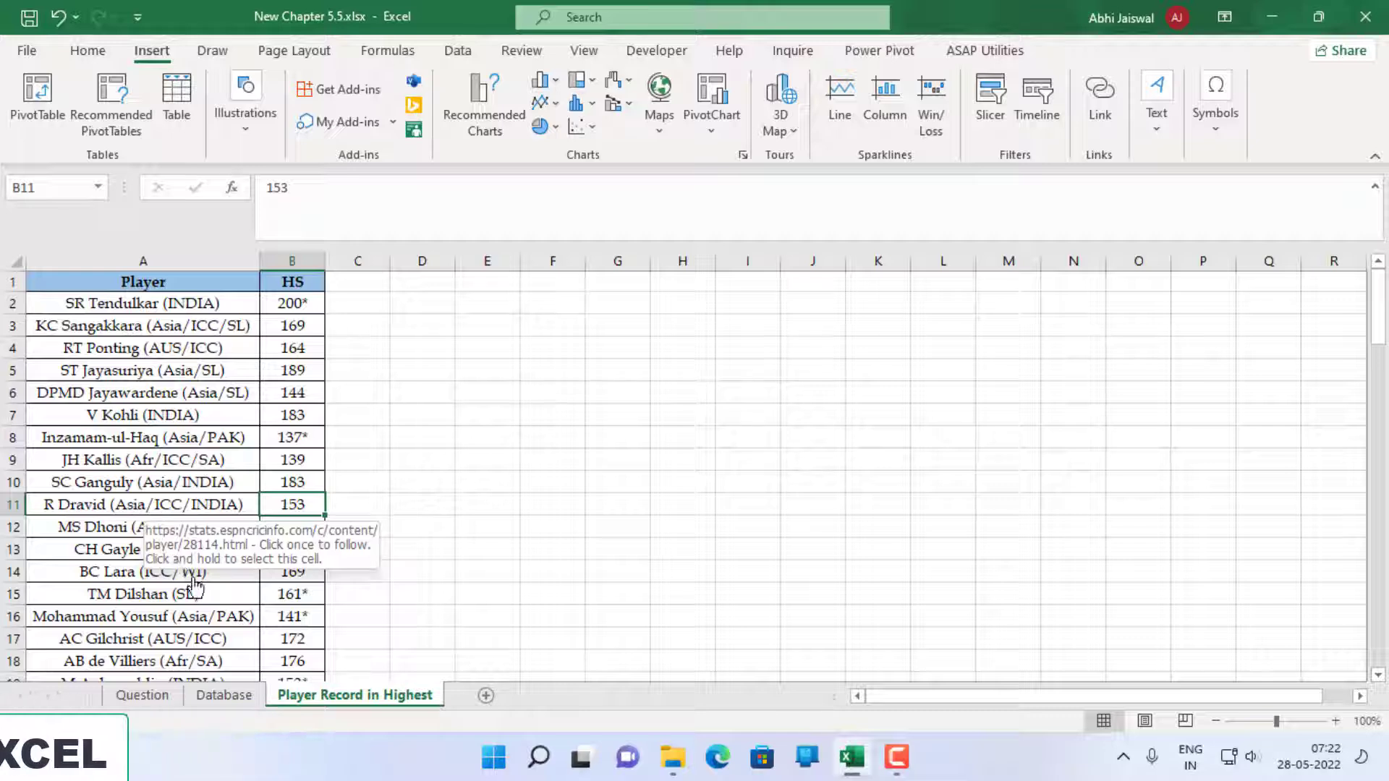
Mark question 8 in A9 of the Question sheet as done by colouring its text red
{"action": "left_click", "coordinate": [142, 695]}
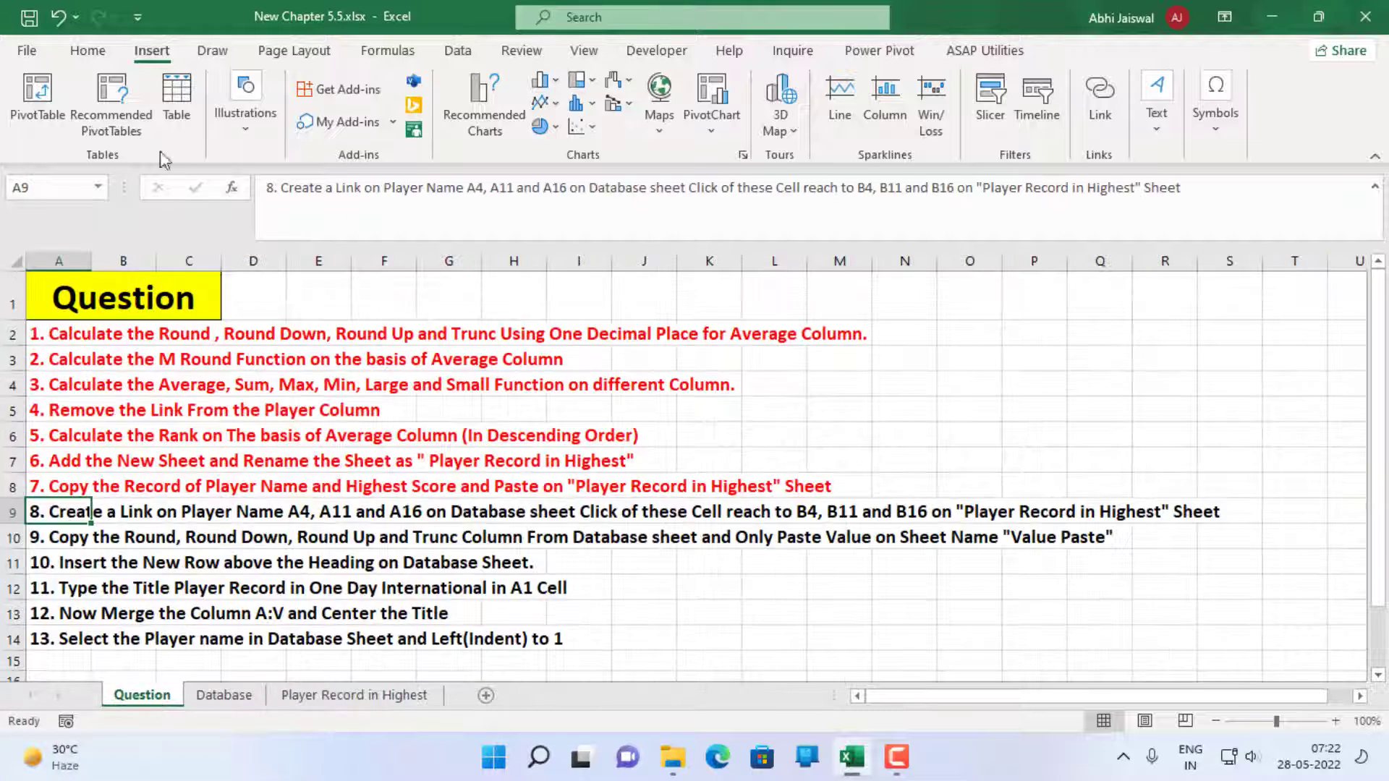
{"action": "left_click", "coordinate": [87, 51]}
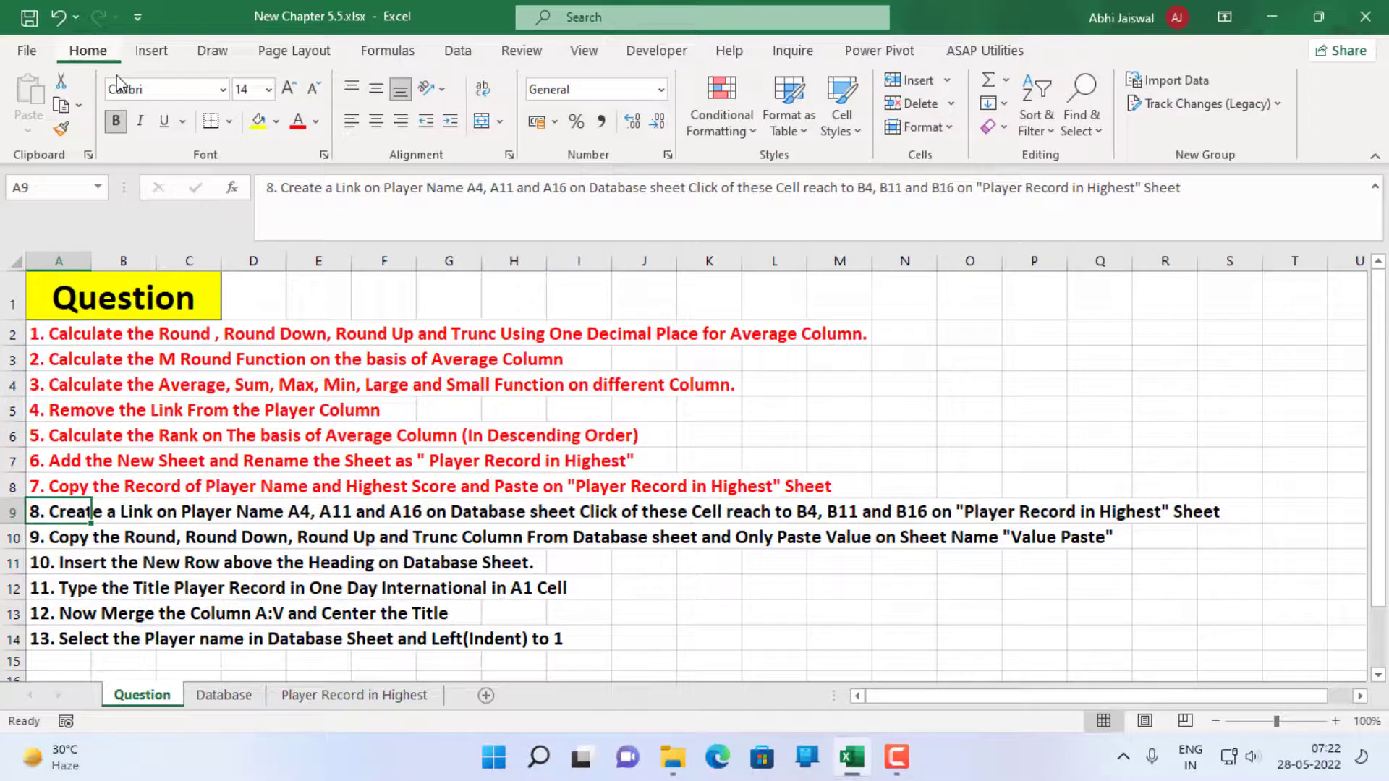
{"action": "left_click", "coordinate": [298, 122]}
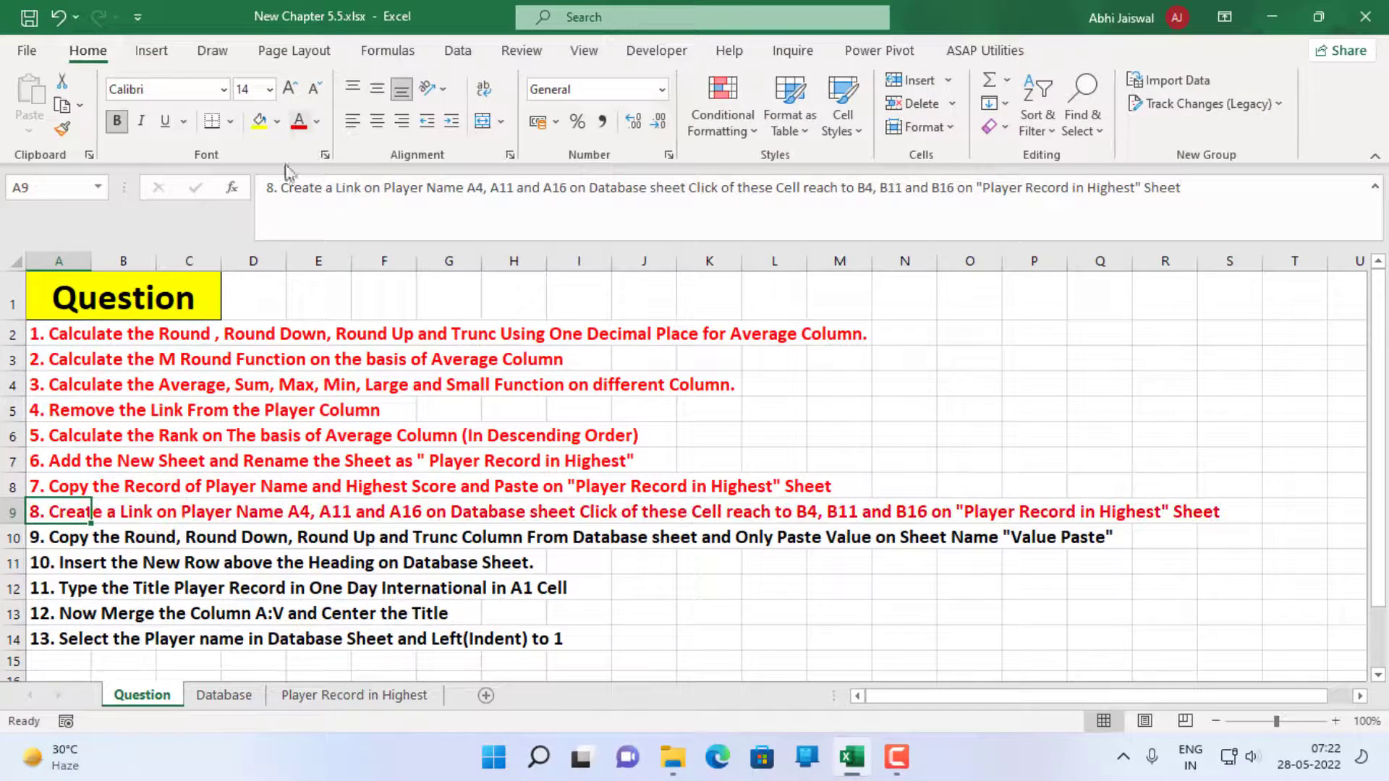
Copy the sheet name "Value Paste" from the text of question 9 in A10, leaving the cell's content unaltered
{"action": "left_click", "coordinate": [38, 538]}
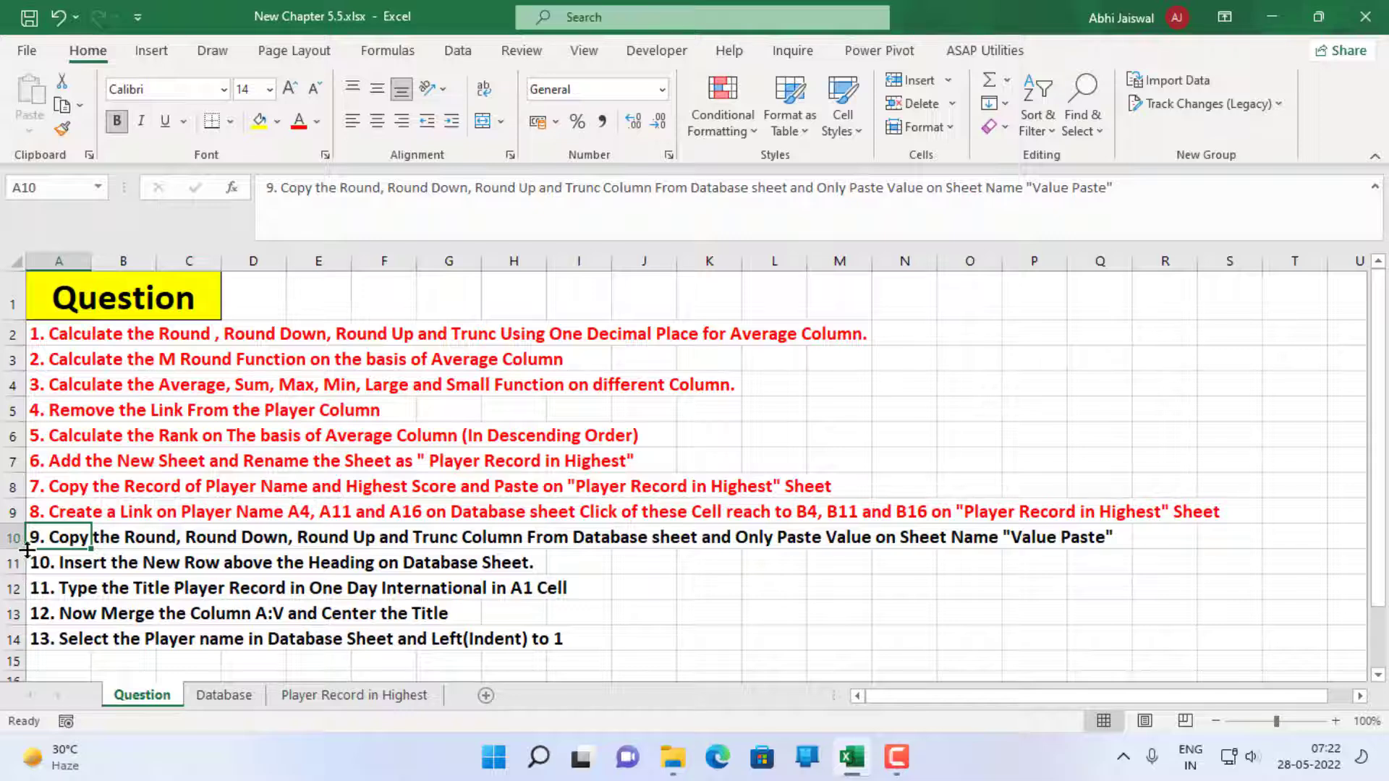
{"action": "key", "text": "F2"}
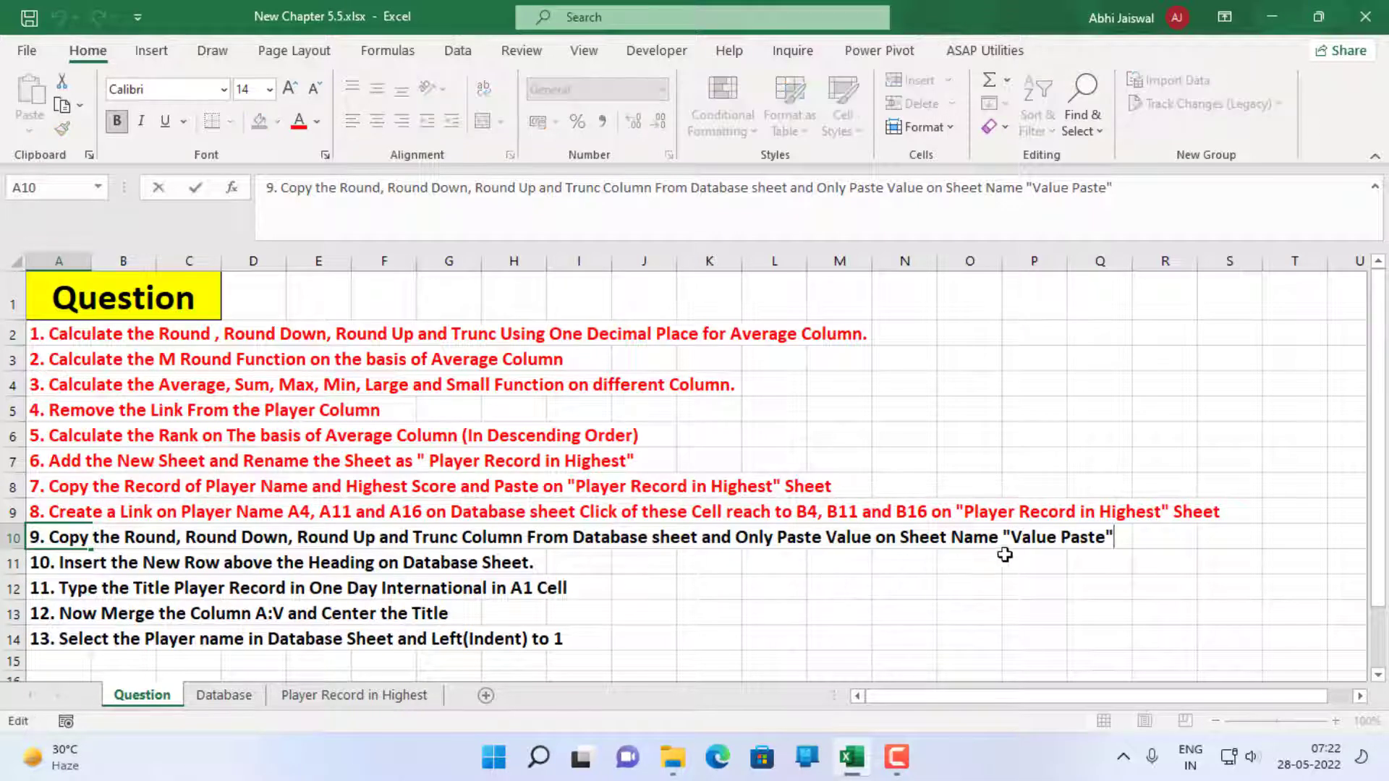
{"action": "left_click_drag", "start_coordinate": [1015, 539], "coordinate": [1107, 539]}
{"action": "key", "text": "ctrl+c"}
{"action": "key", "text": "Escape"}
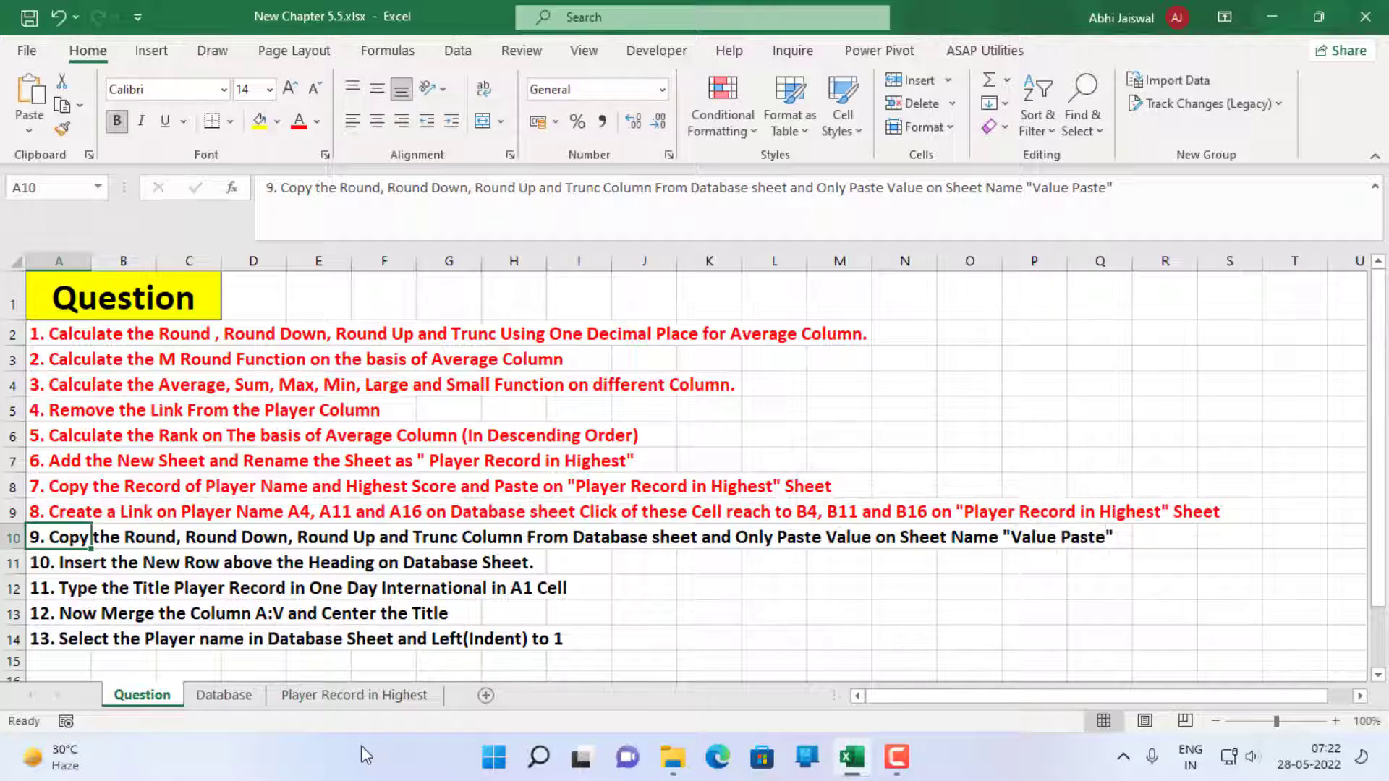
Add a new sheet after "Player Record in Highest" and rename it "Value Paste" using the copied name
{"action": "left_click", "coordinate": [394, 696]}
{"action": "left_click", "coordinate": [486, 695]}
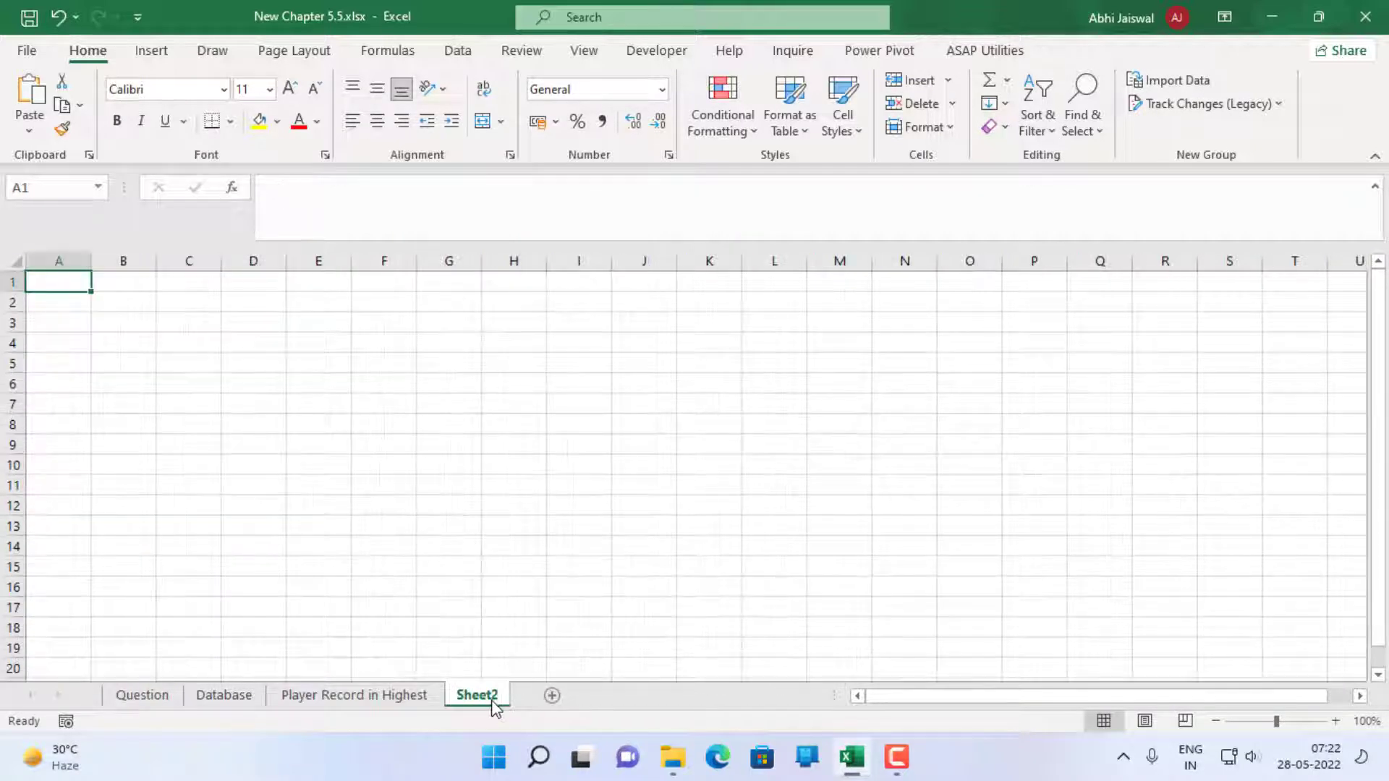
{"action": "double_click", "coordinate": [484, 691]}
{"action": "key", "text": "ctrl+v"}
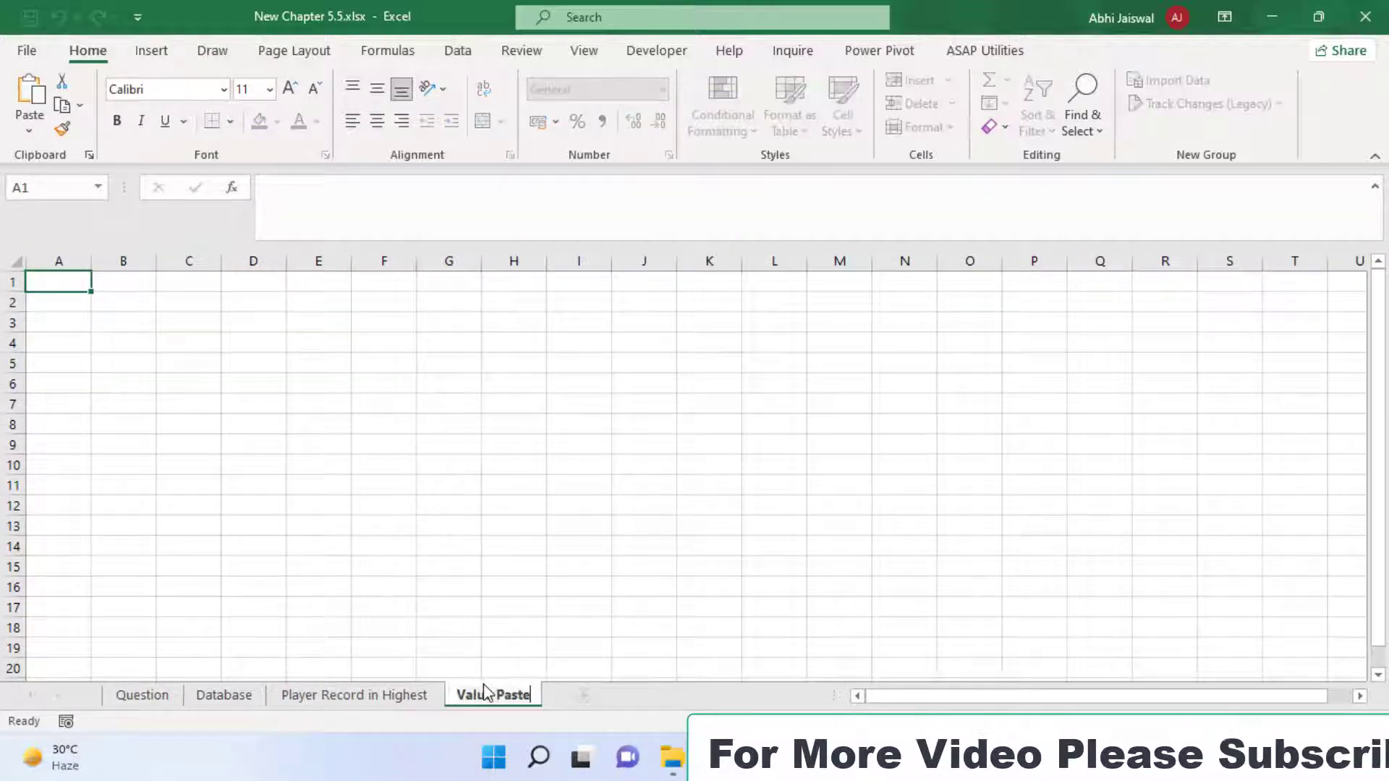
{"action": "left_click", "coordinate": [148, 695]}
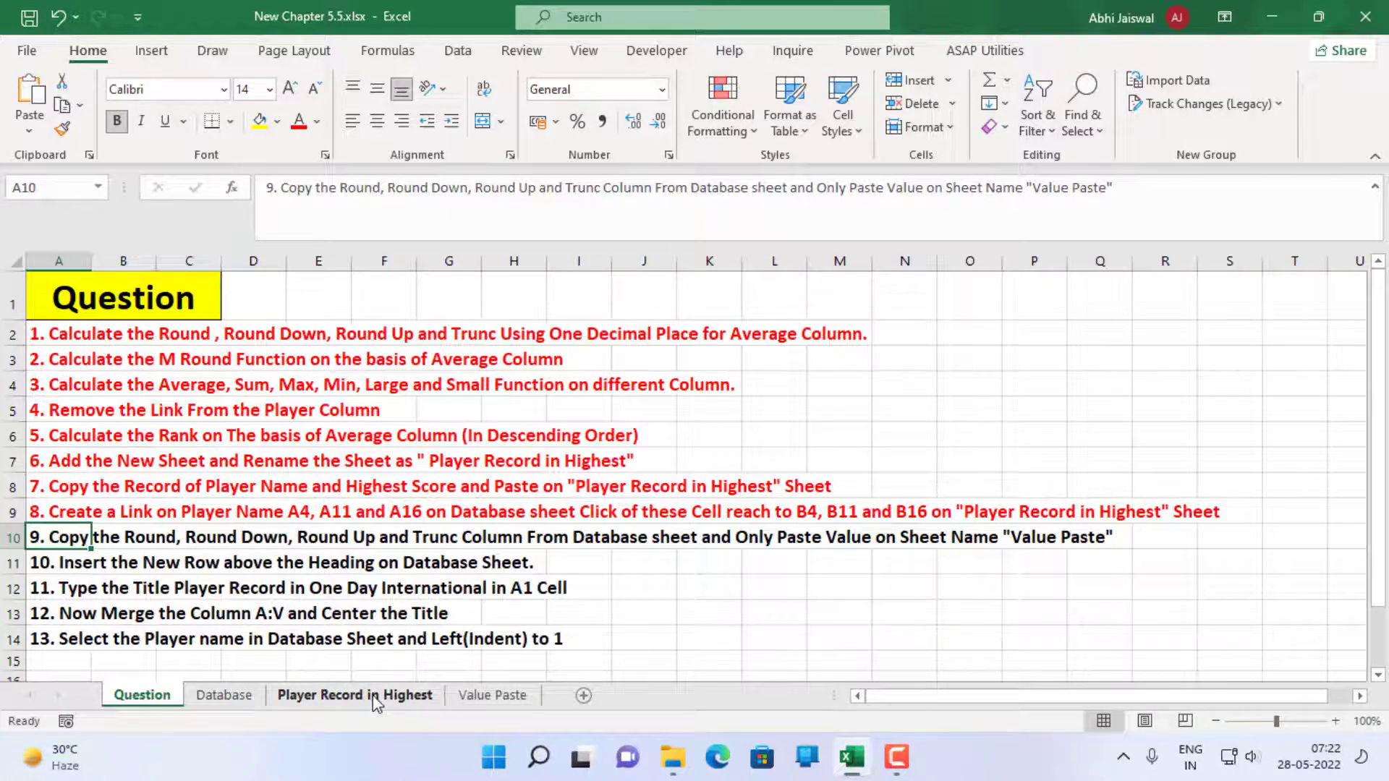
Copy the Round through TRUNC columns (P:T) of the Database sheet and paste them at A1 of the "Value Paste" sheet
{"action": "left_click", "coordinate": [224, 695]}
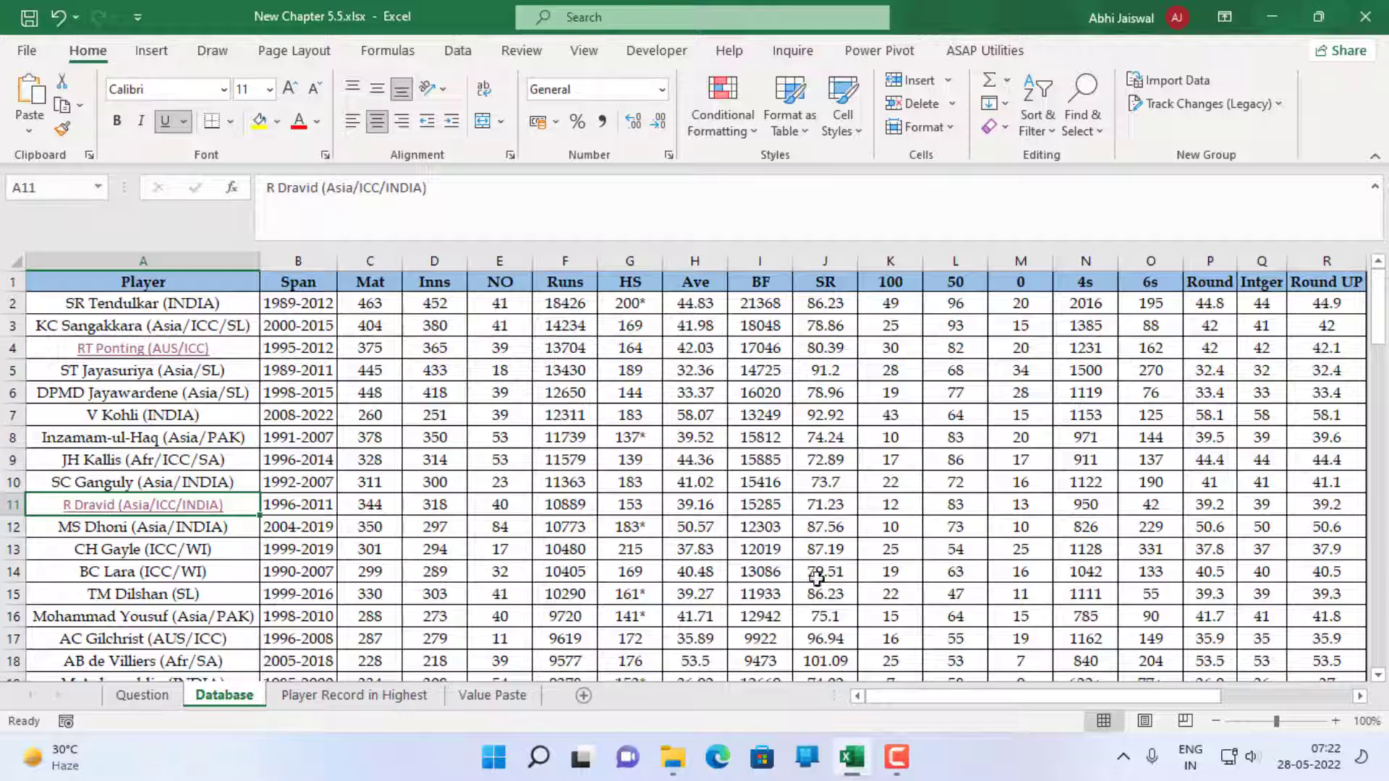
{"action": "left_click_drag", "start_coordinate": [945, 700], "coordinate": [1001, 697]}
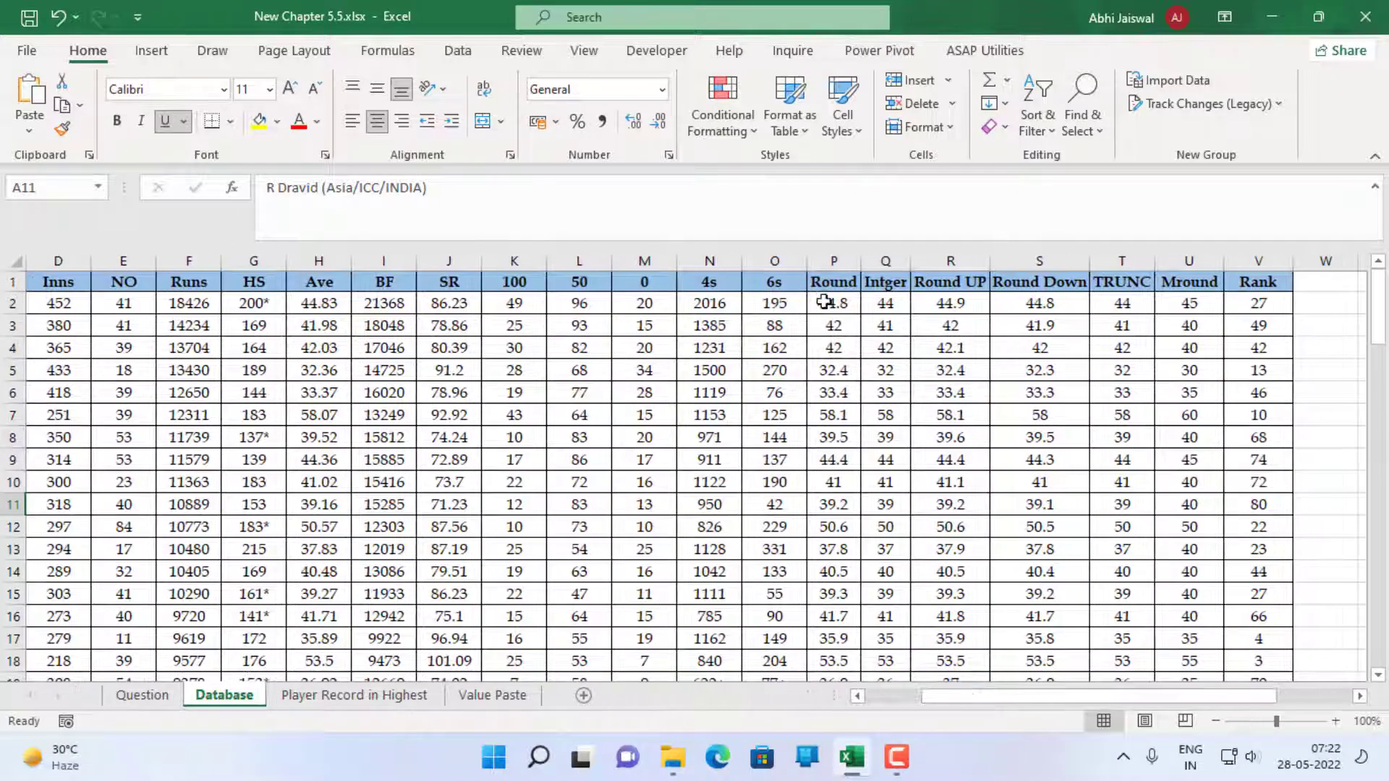
{"action": "left_click_drag", "start_coordinate": [833, 261], "coordinate": [1103, 262]}
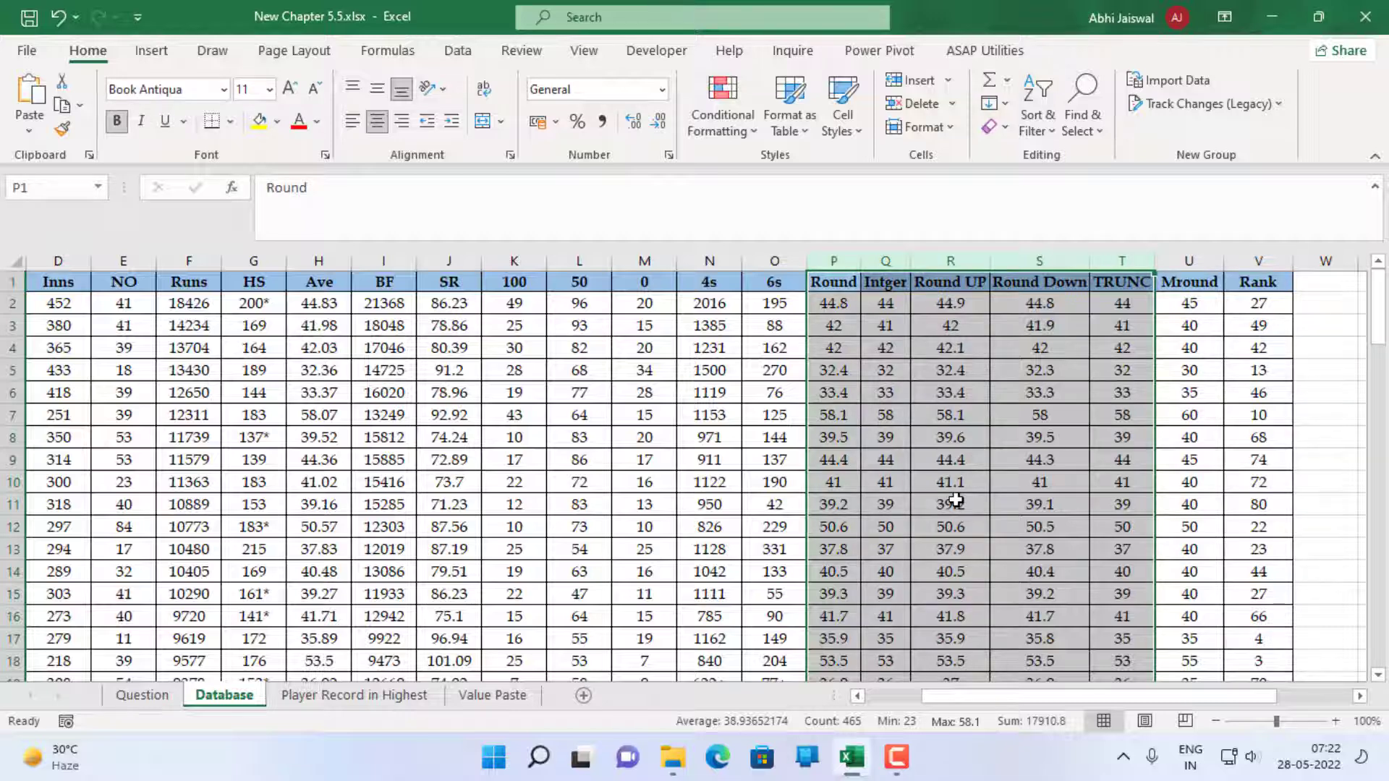
{"action": "key", "text": "ctrl+c"}
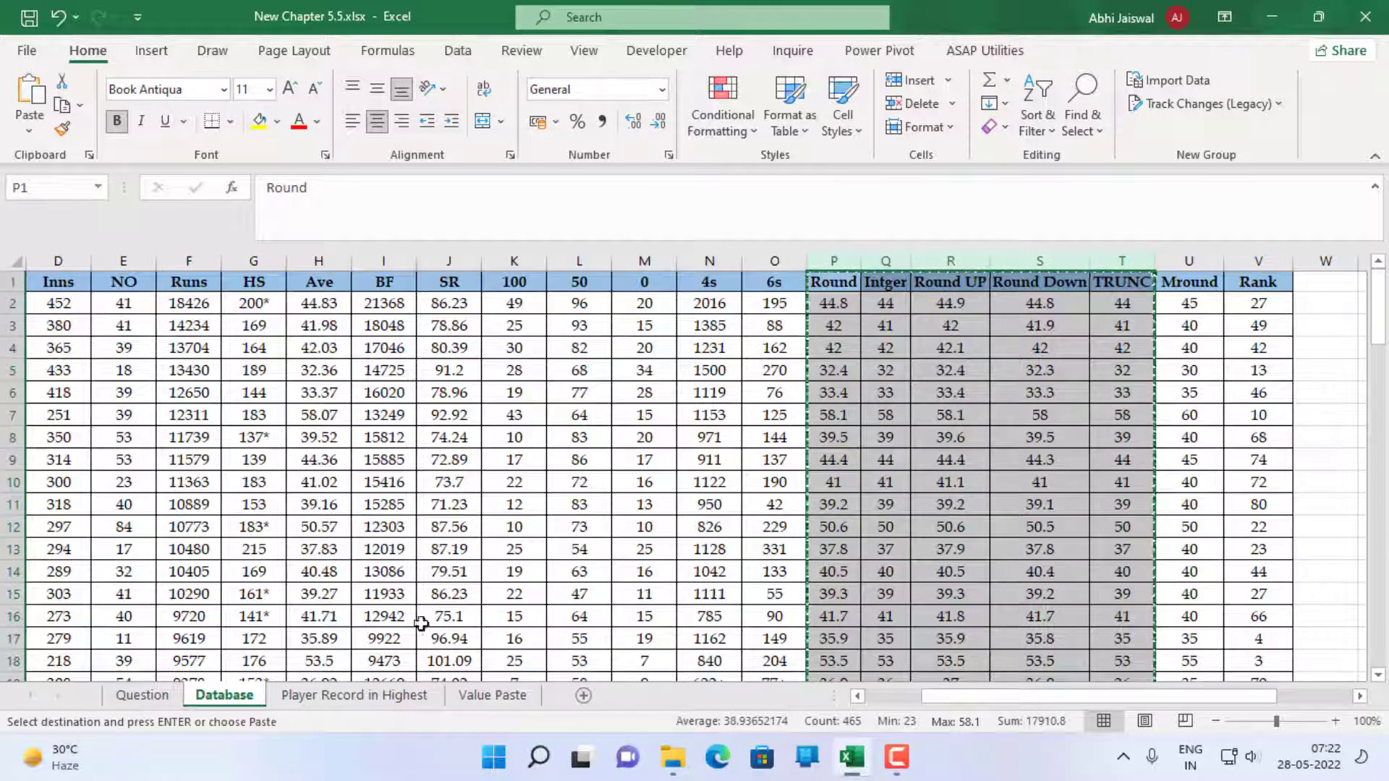
{"action": "left_click", "coordinate": [492, 695]}
{"action": "left_click", "coordinate": [49, 279]}
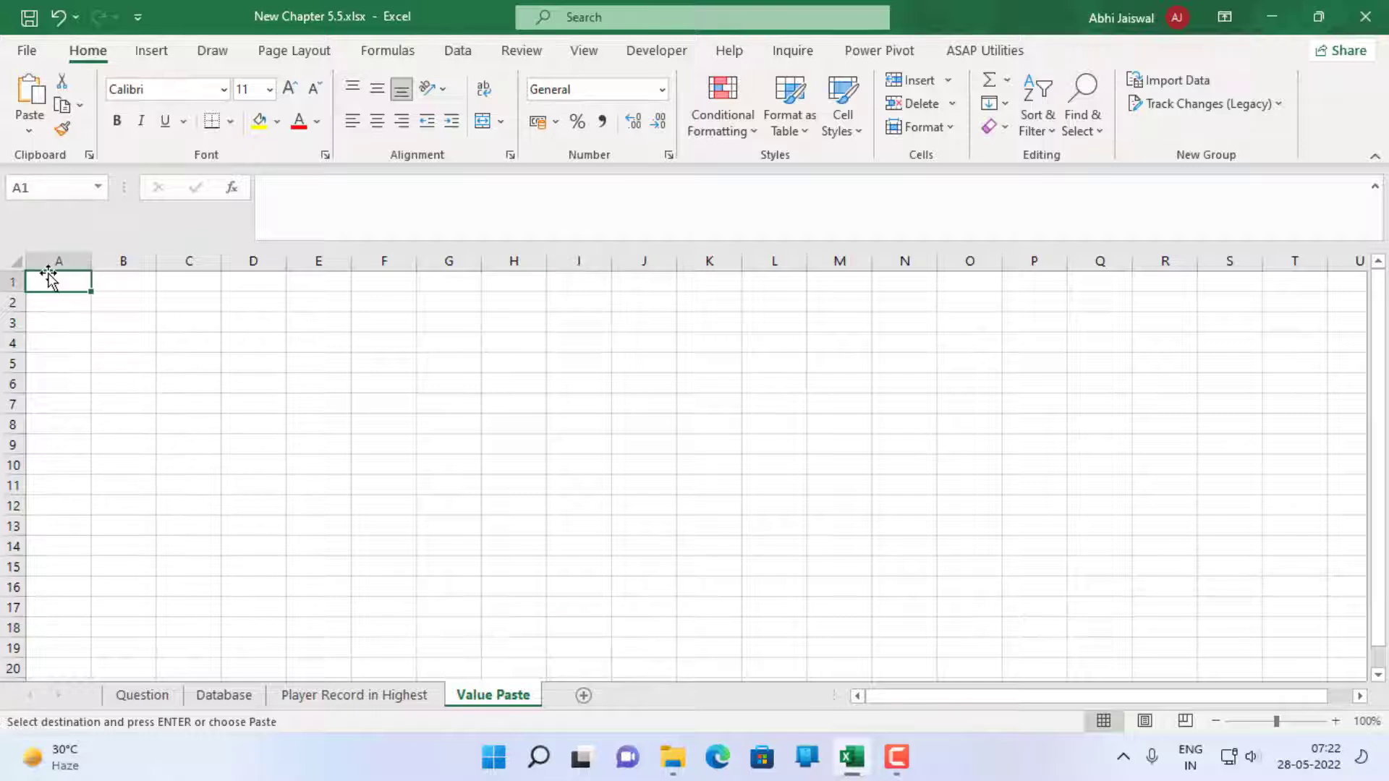
{"action": "key", "text": "ctrl+v"}
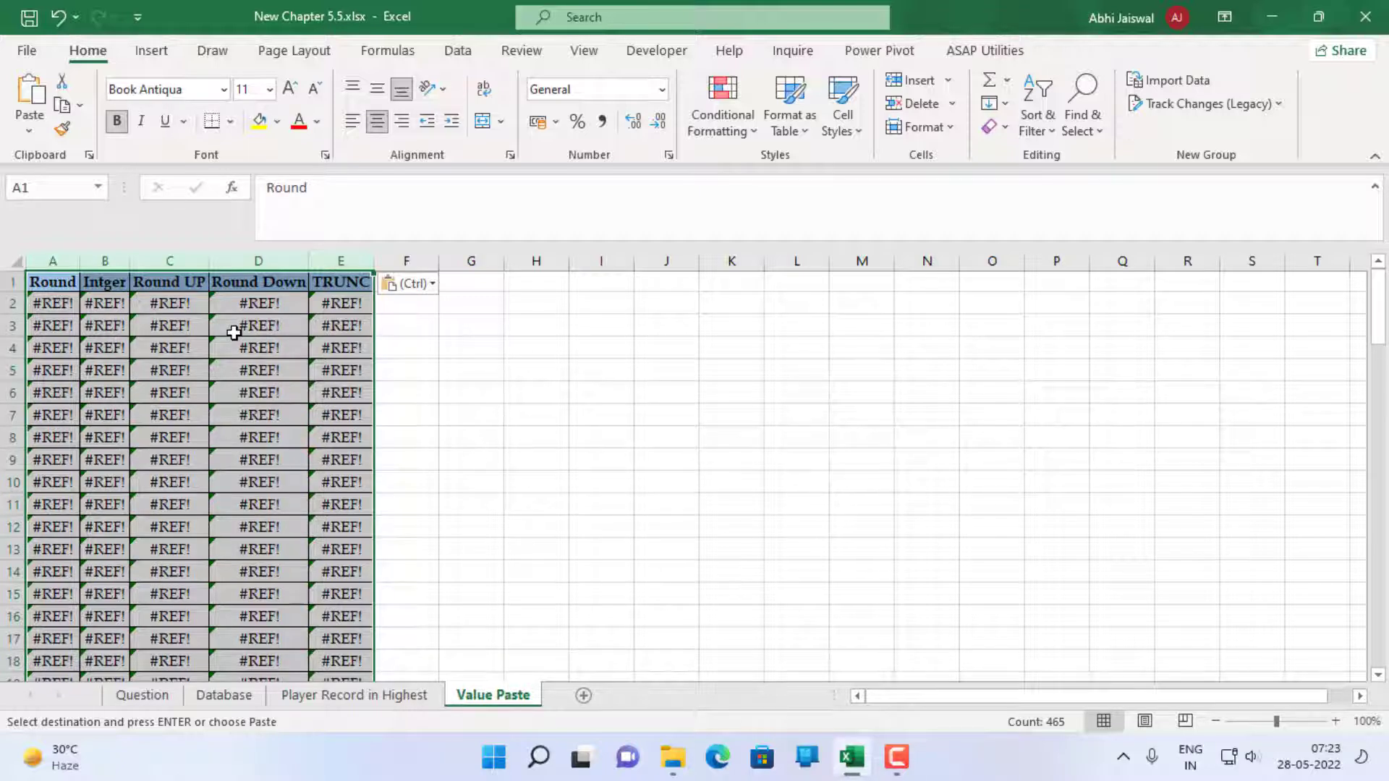
Undo the regular paste on "Value Paste" and use Paste Special to paste the copied columns at A1 as Values only
{"action": "key", "text": "ctrl+z"}
{"action": "key", "text": "ctrl+z"}
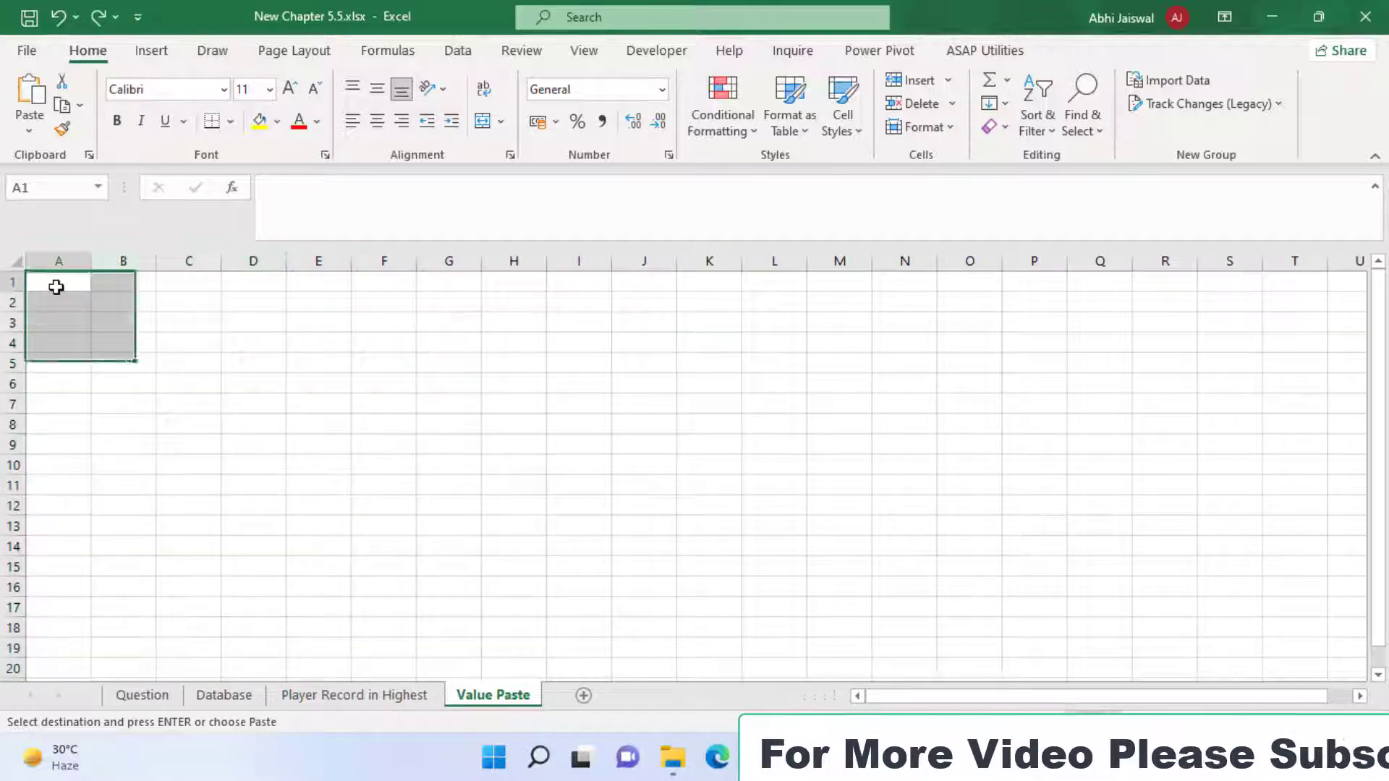
{"action": "left_click", "coordinate": [57, 288]}
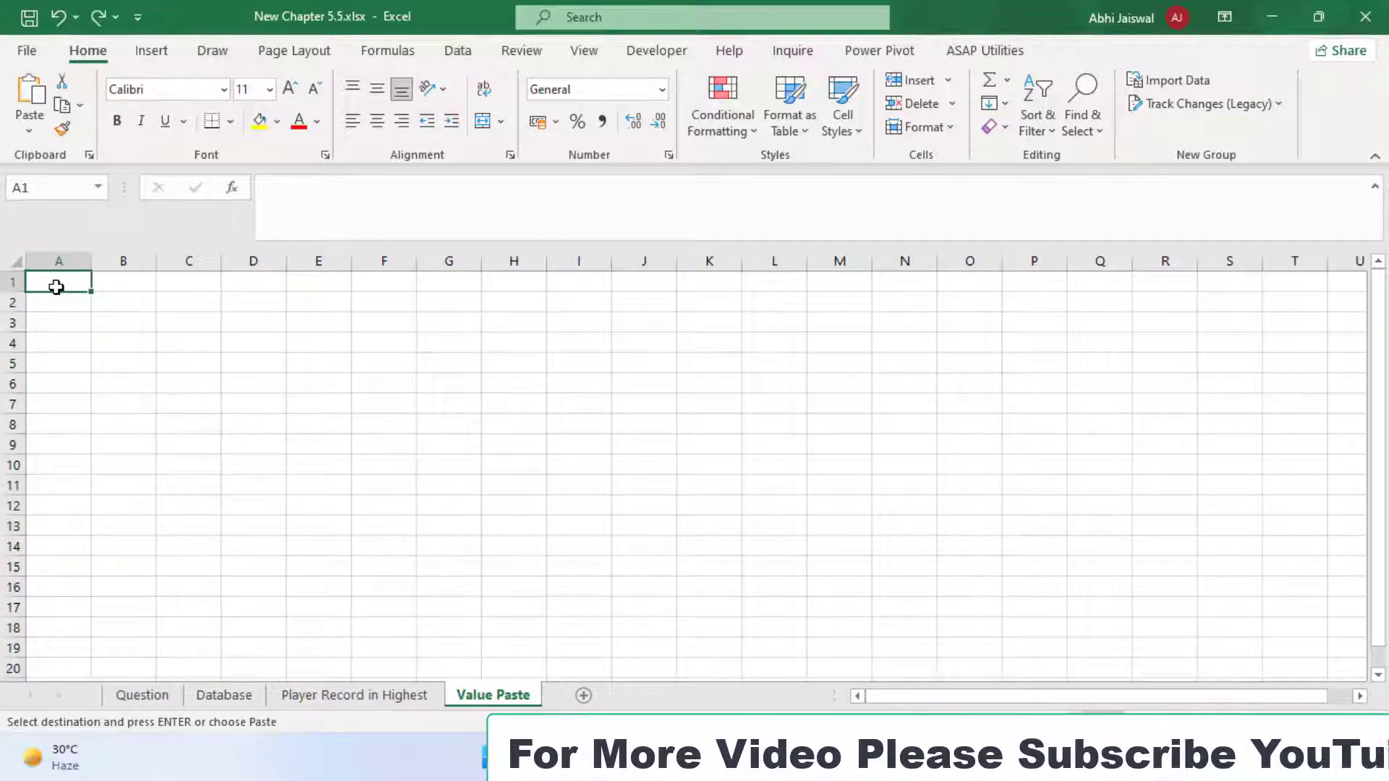
{"action": "key", "text": "ctrl+alt+v"}
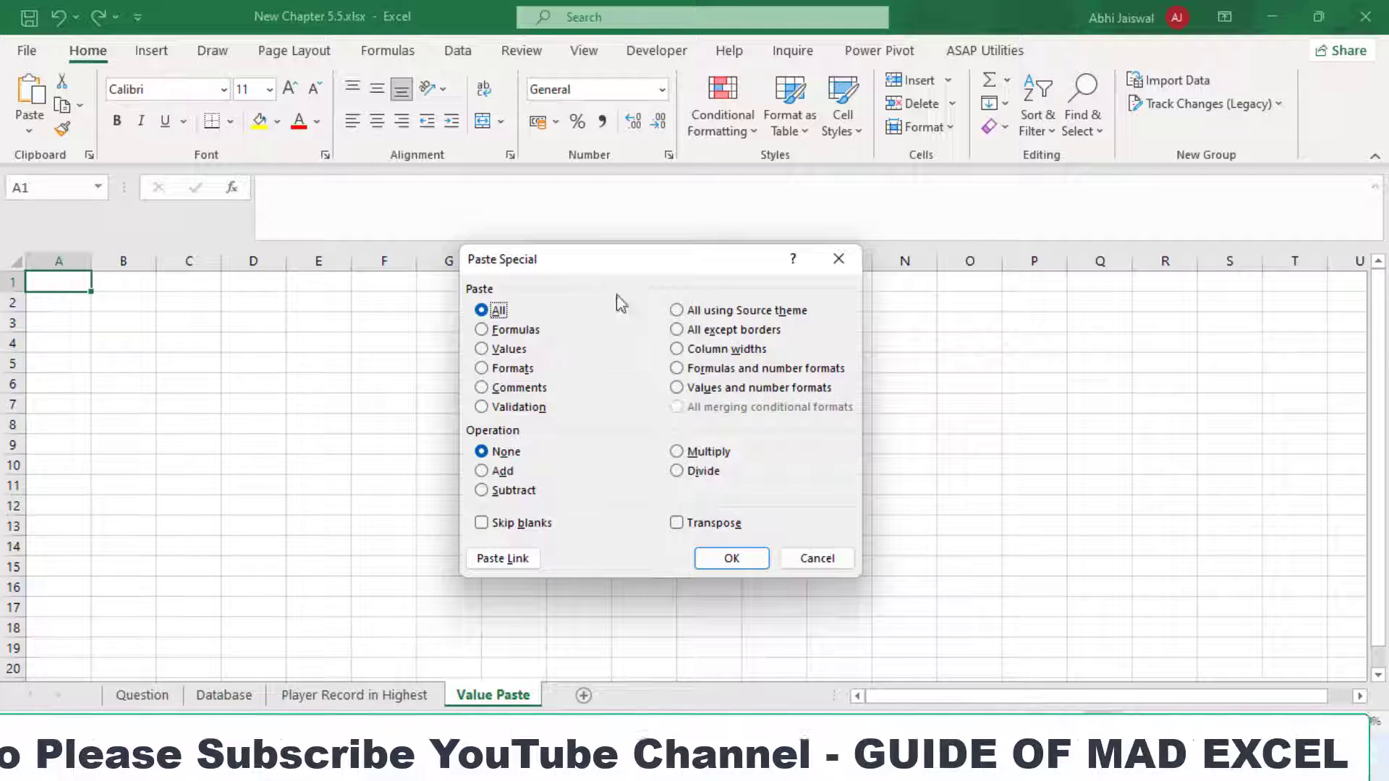
{"action": "left_click_drag", "start_coordinate": [639, 263], "coordinate": [418, 137]}
{"action": "left_click", "coordinate": [263, 216]}
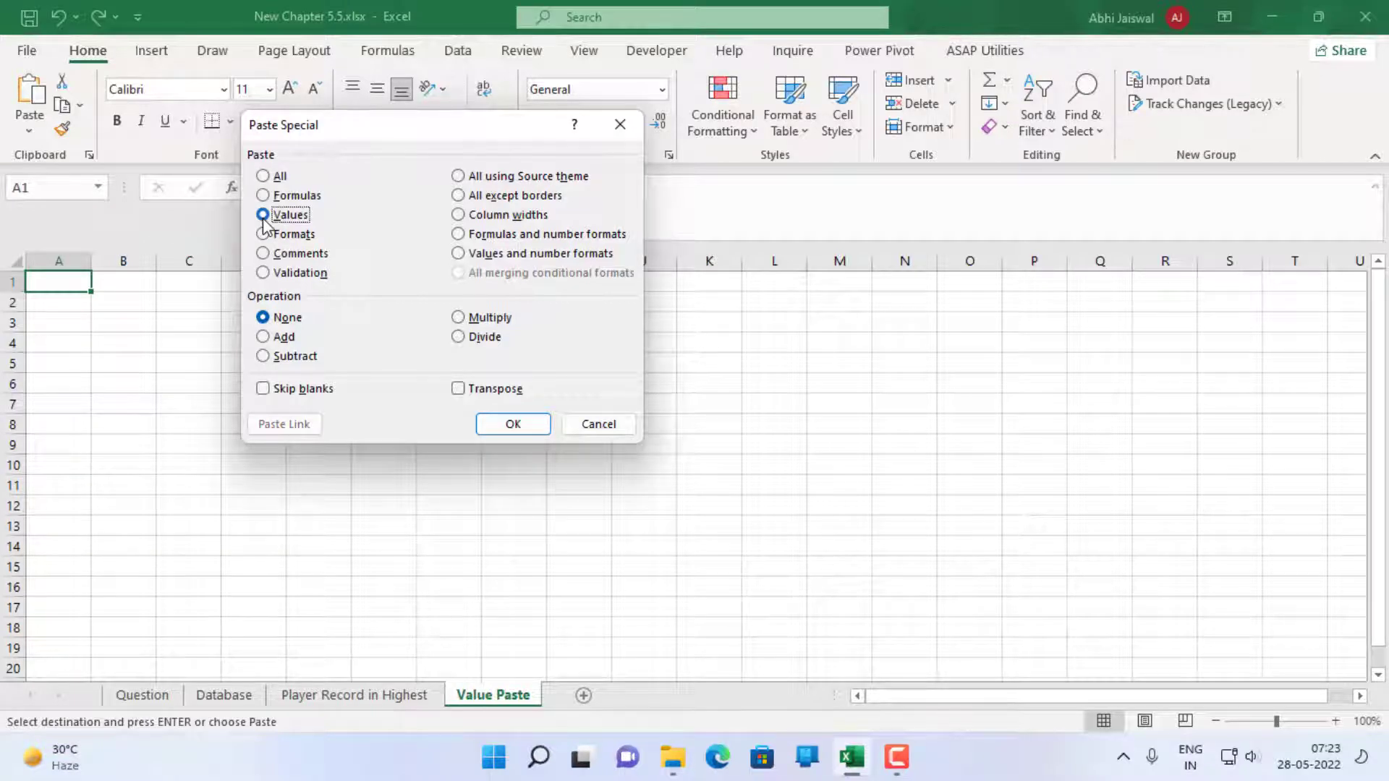
{"action": "left_click", "coordinate": [528, 429]}
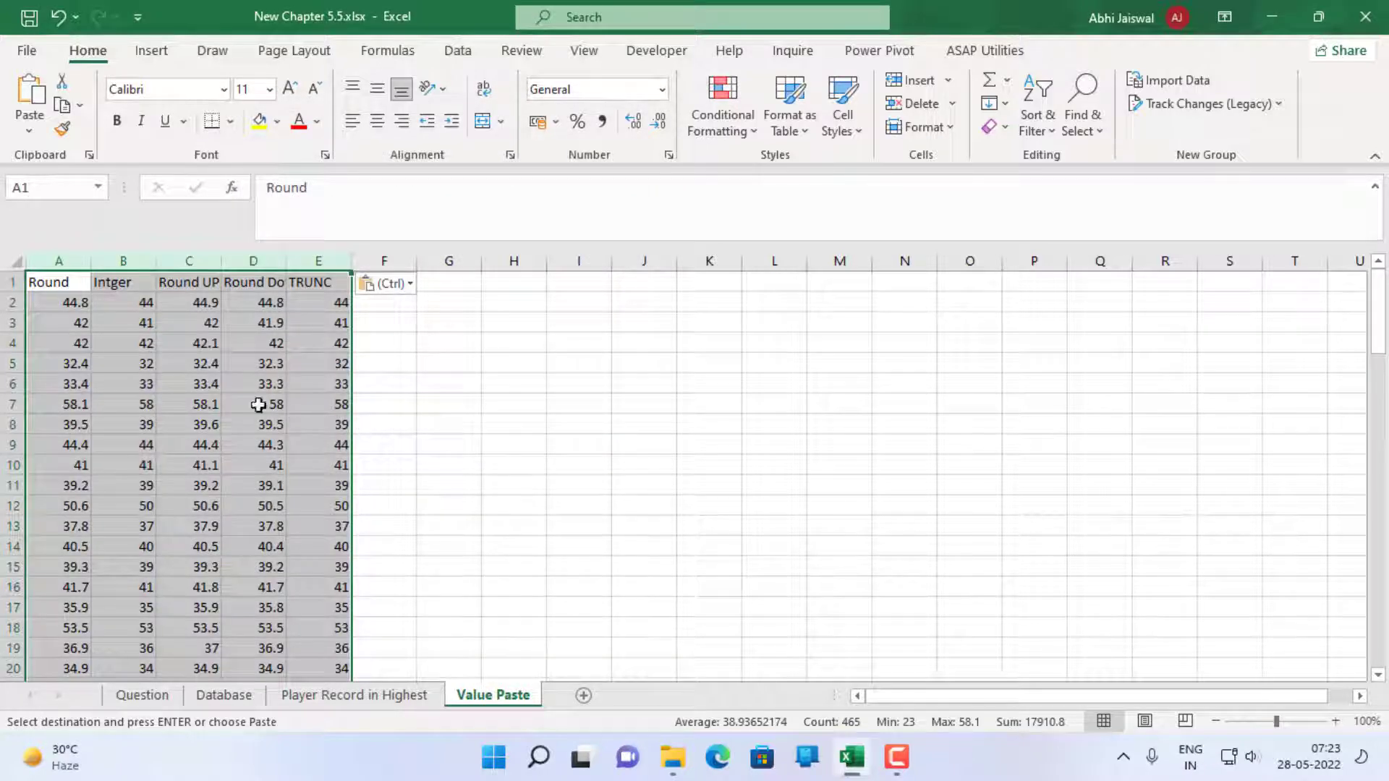
{"action": "left_click", "coordinate": [231, 395]}
{"action": "left_click", "coordinate": [240, 368]}
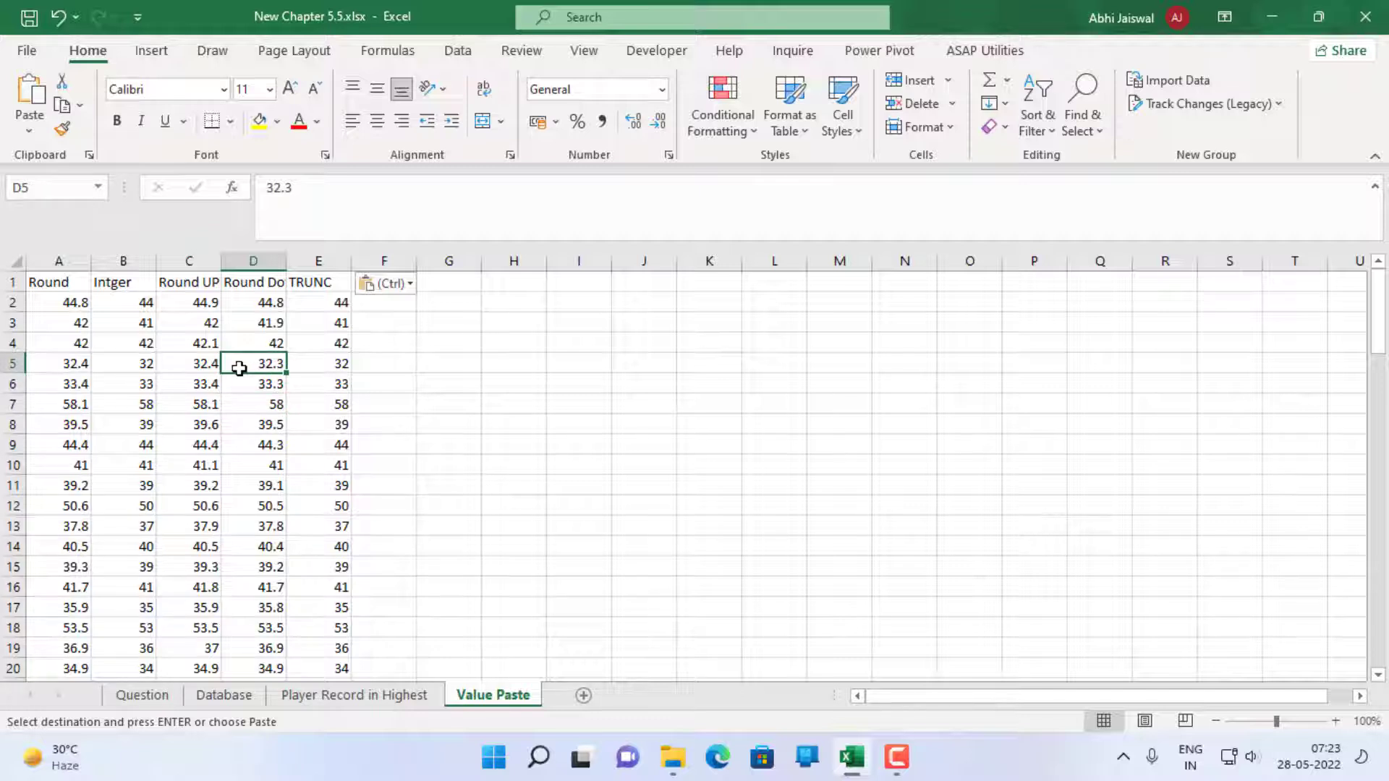
{"action": "left_click", "coordinate": [258, 422]}
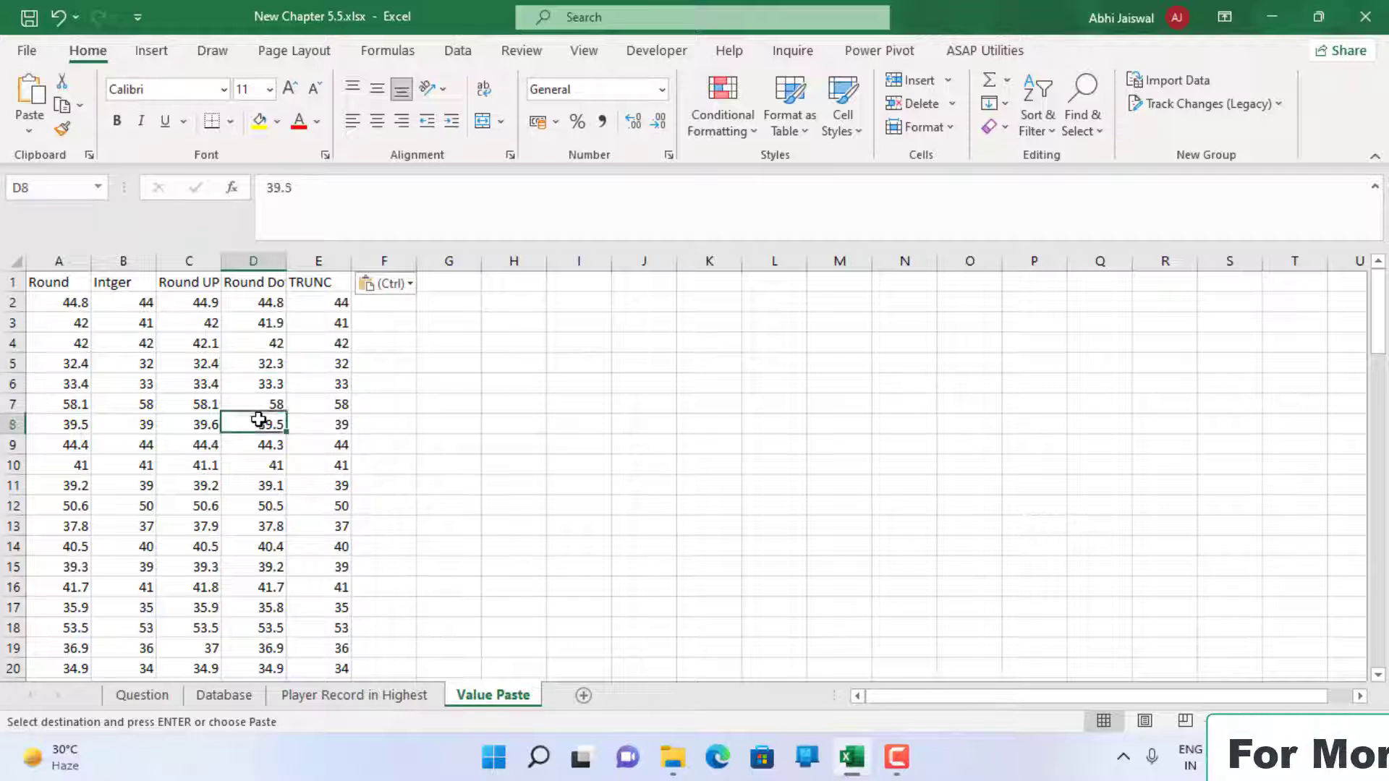
{"action": "left_click", "coordinate": [335, 402]}
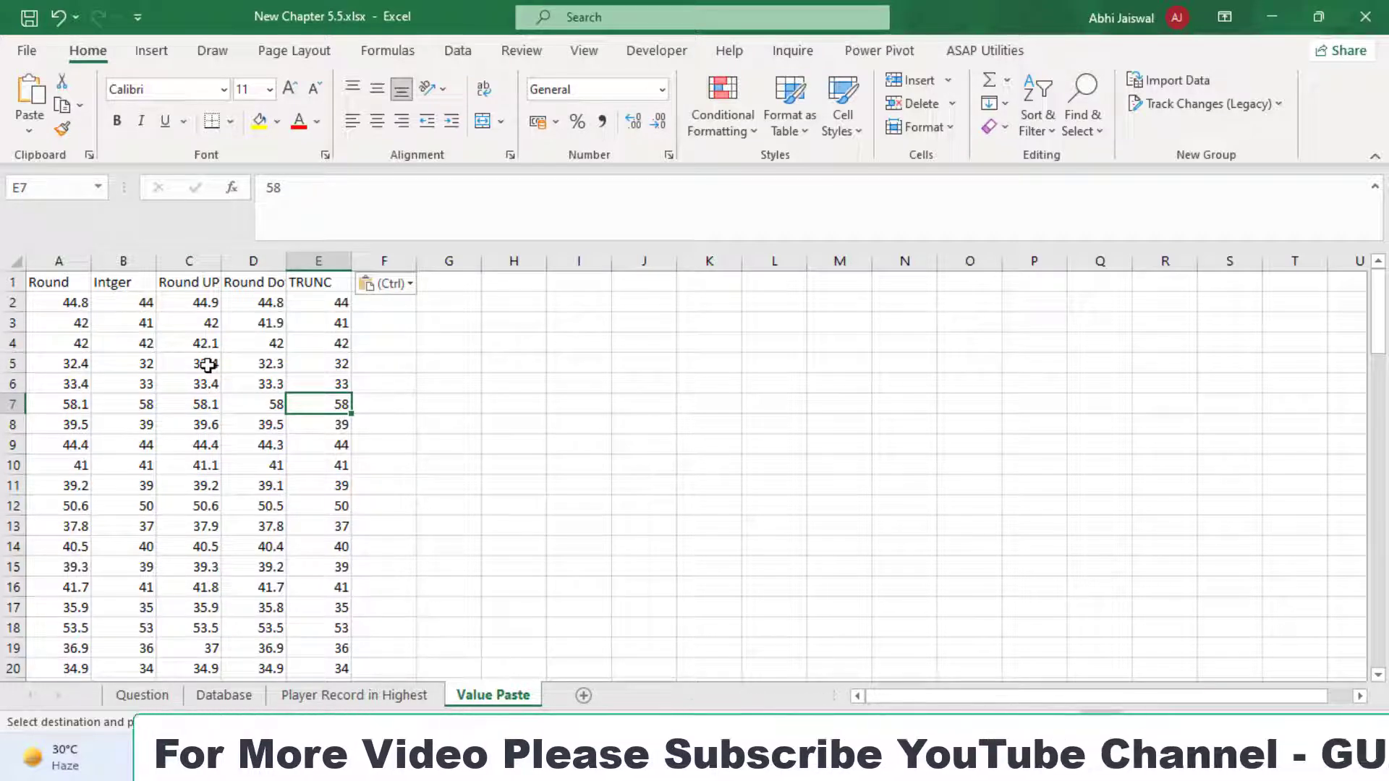
Mark question 9 in A10 of the Question sheet as done by colouring its text red
{"action": "left_click", "coordinate": [144, 694]}
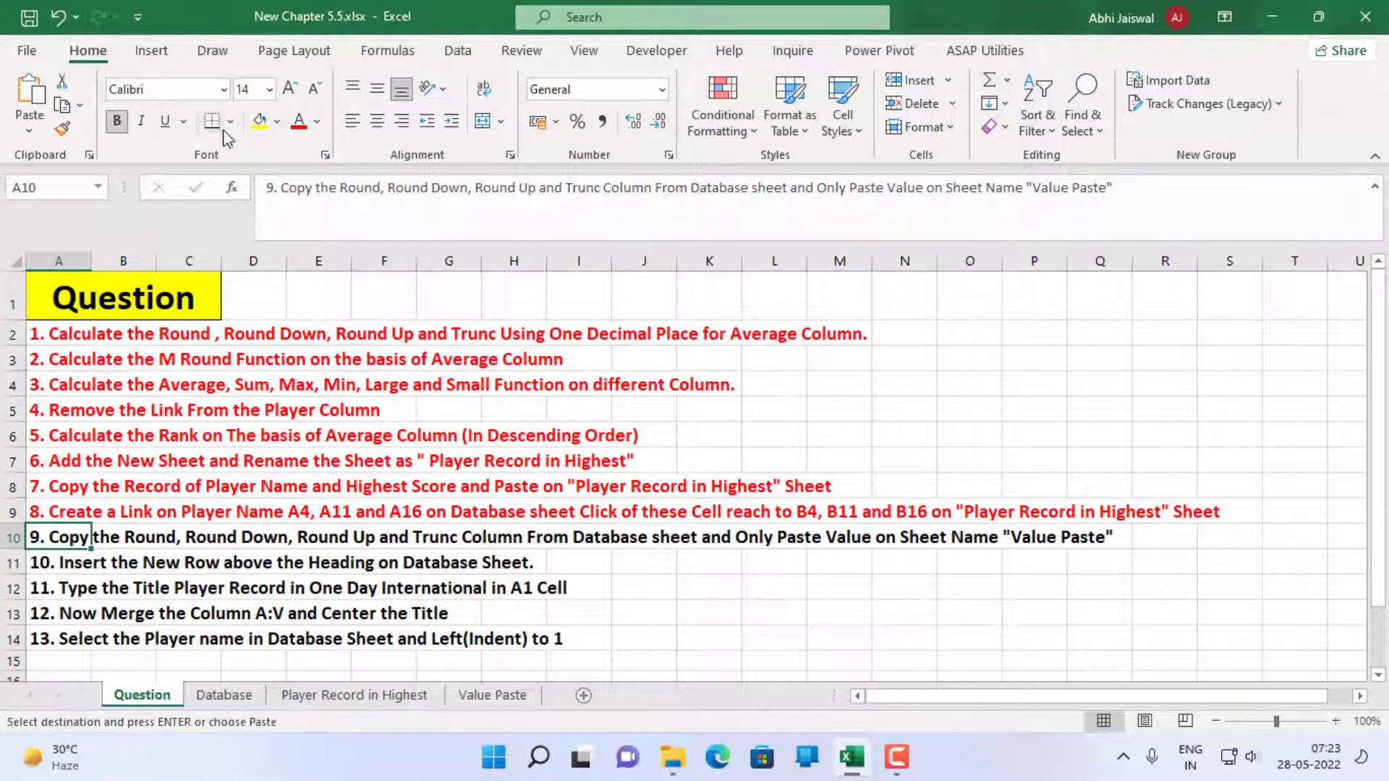
{"action": "left_click", "coordinate": [297, 121]}
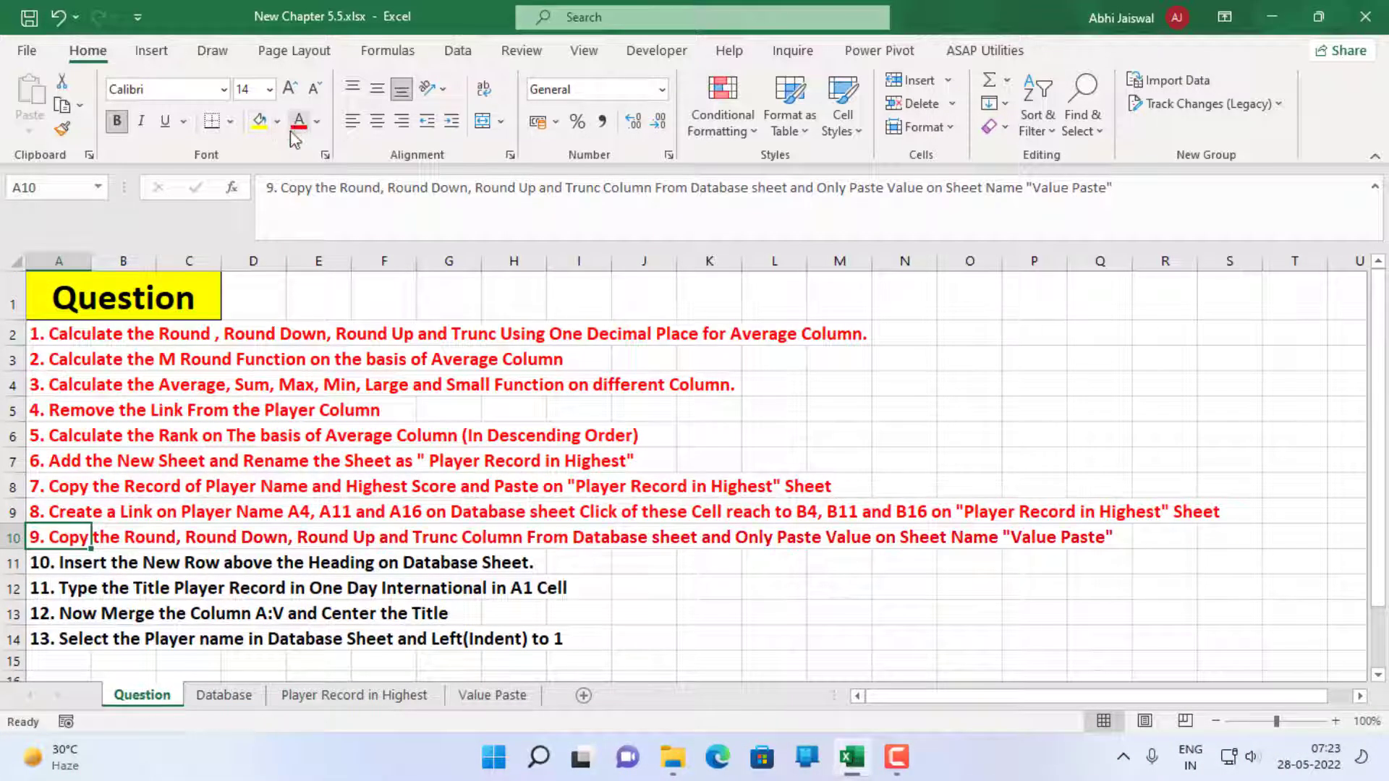
Insert a new row above the headings on the Database sheet and colour question 10 in A11 of the Question sheet red
{"action": "left_click", "coordinate": [54, 564]}
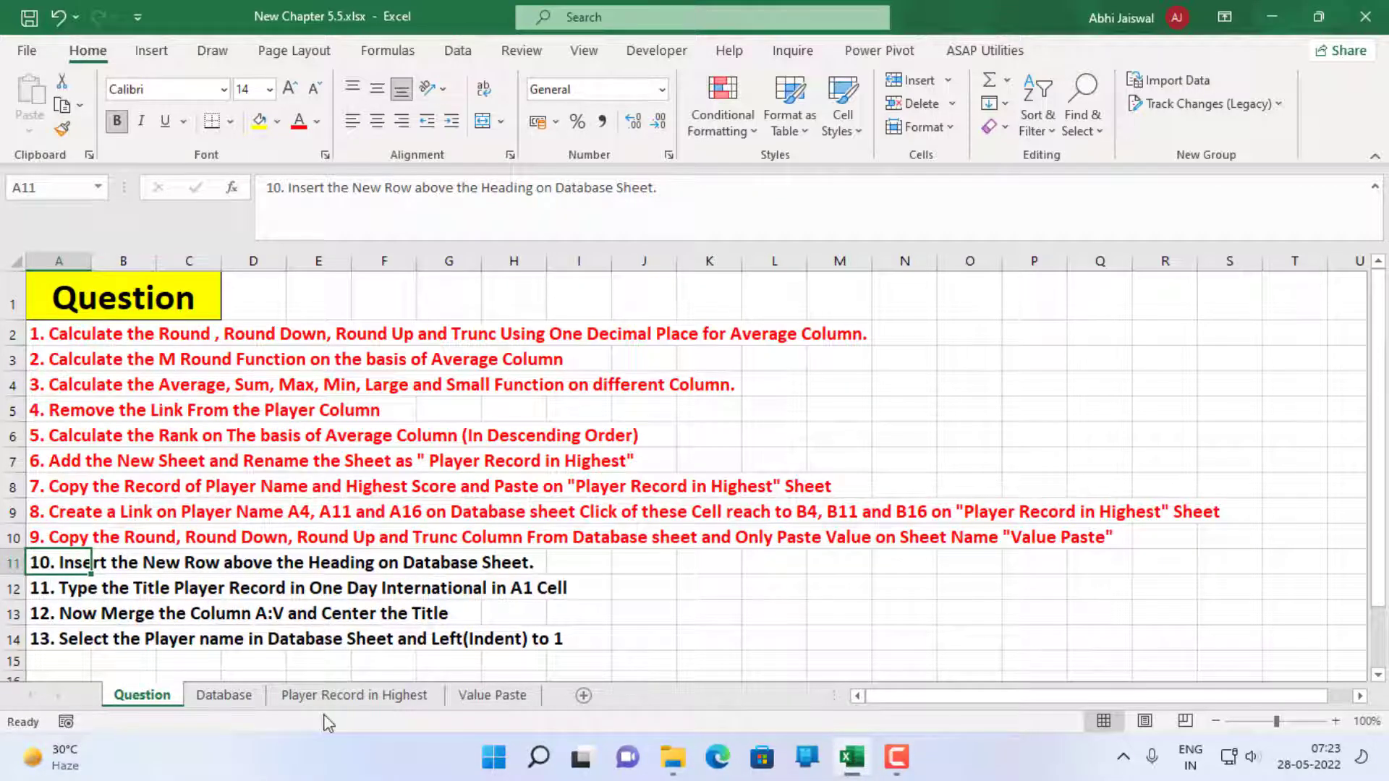
{"action": "left_click", "coordinate": [327, 696]}
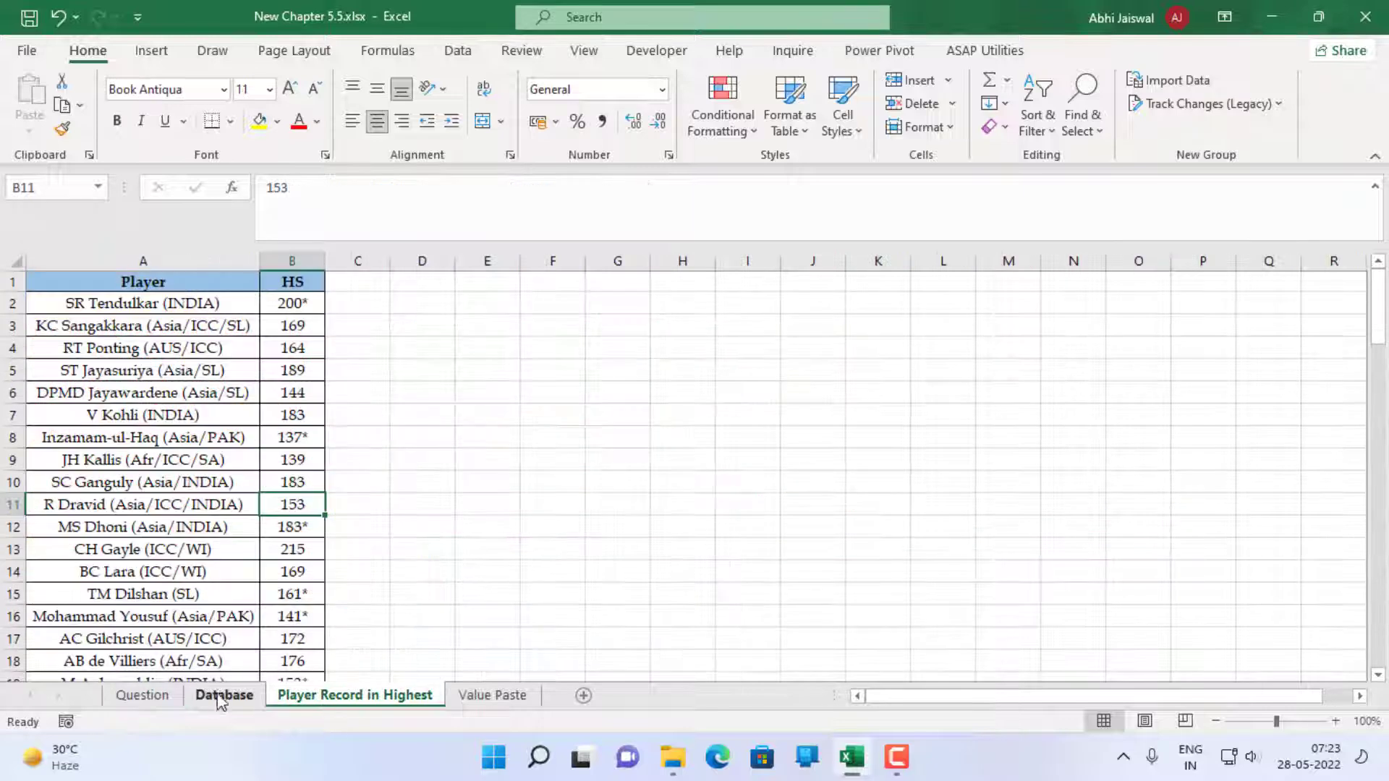
{"action": "left_click", "coordinate": [221, 696]}
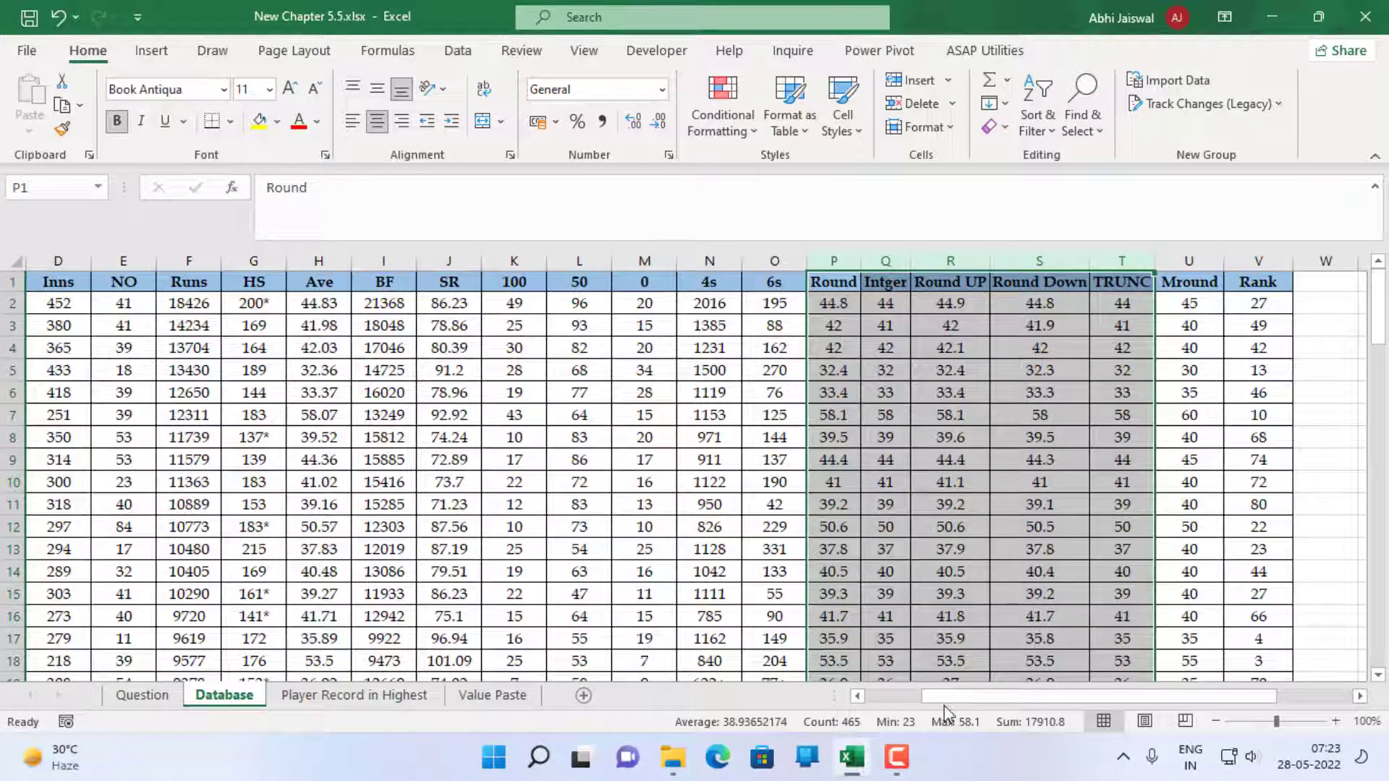
{"action": "left_click_drag", "start_coordinate": [947, 693], "coordinate": [775, 694]}
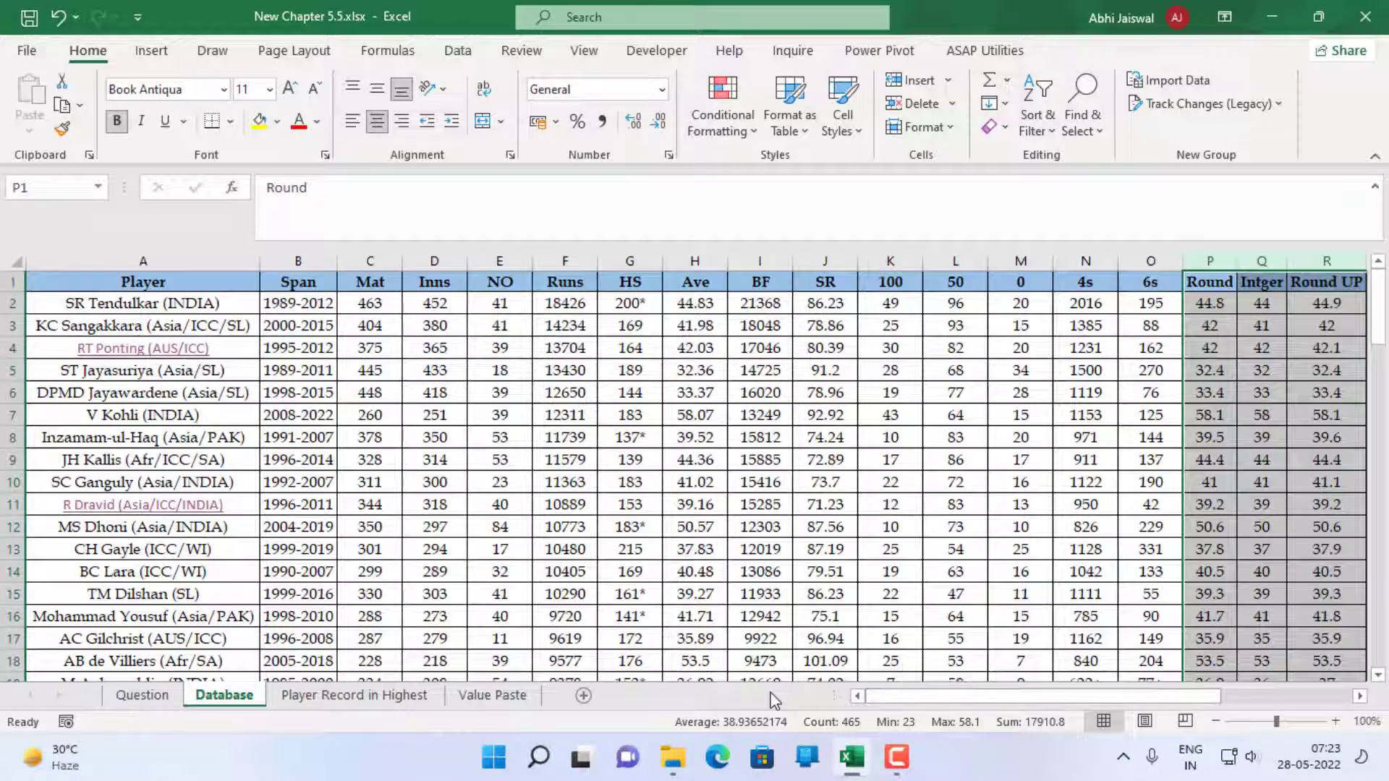
{"action": "left_click", "coordinate": [9, 283]}
{"action": "right_click", "coordinate": [9, 286]}
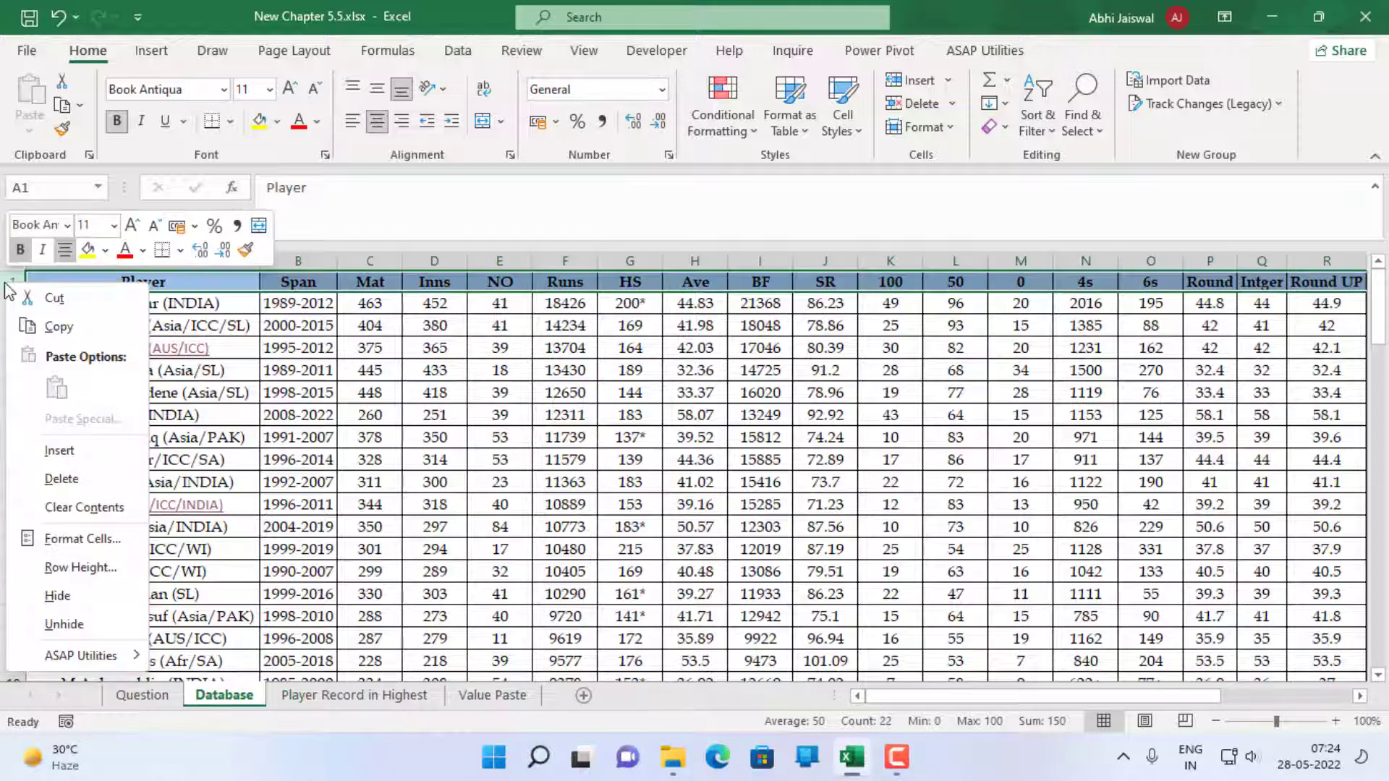
{"action": "left_click", "coordinate": [87, 460]}
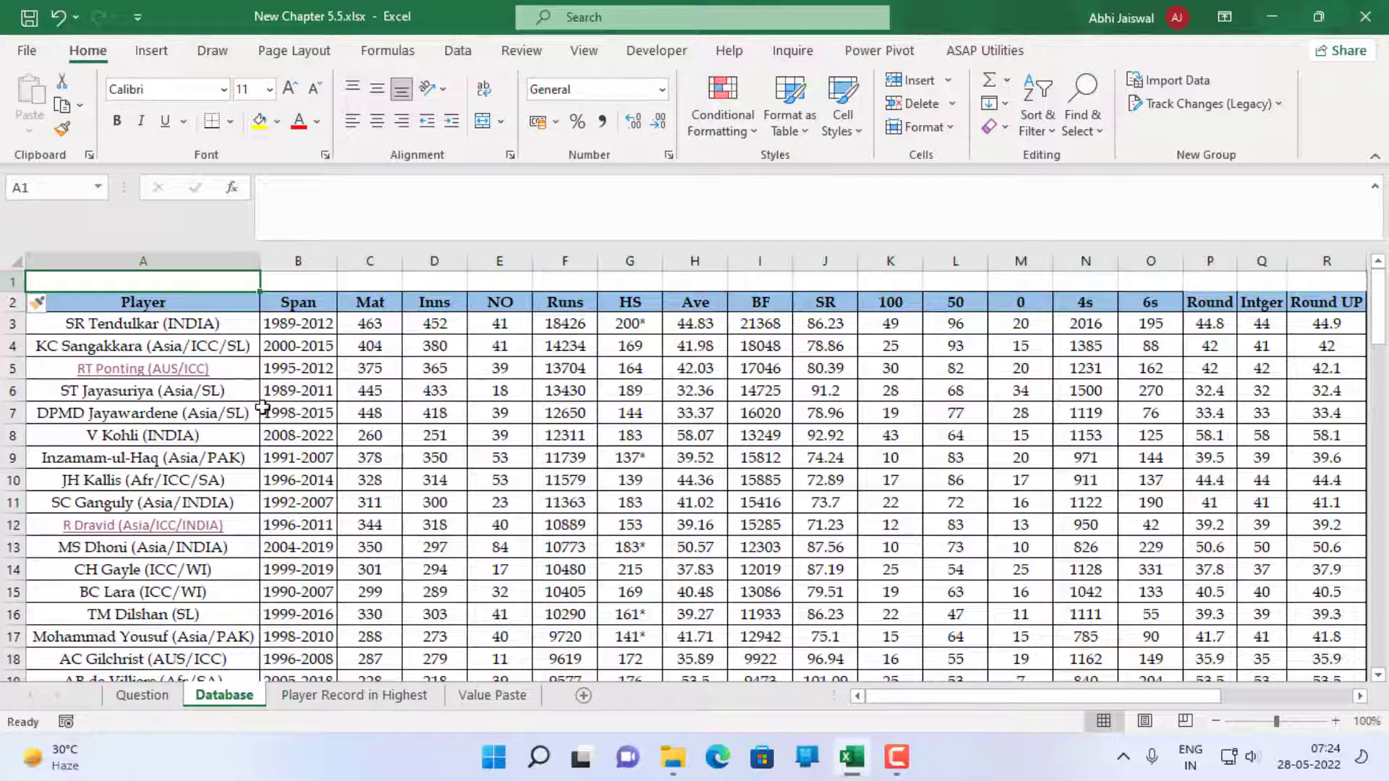
{"action": "left_click", "coordinate": [142, 695]}
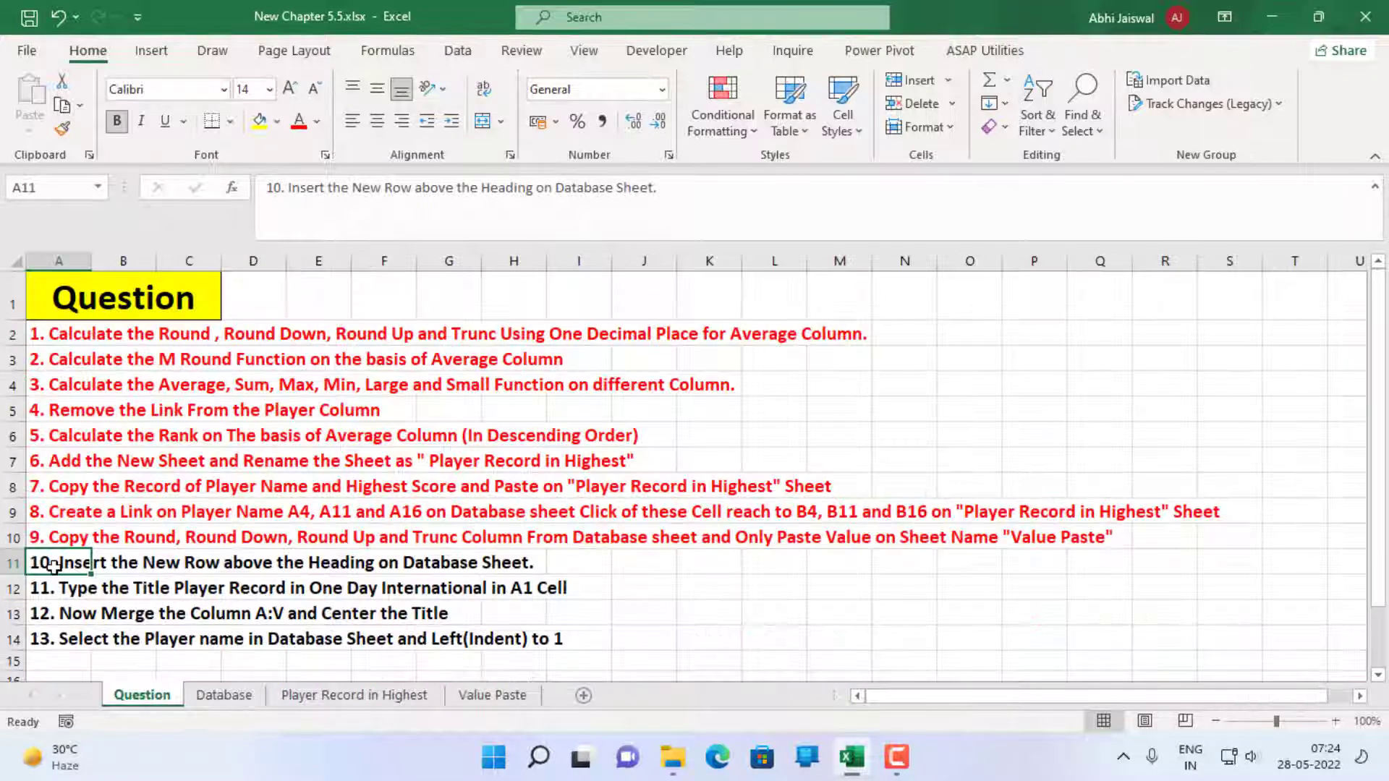
{"action": "left_click", "coordinate": [298, 121]}
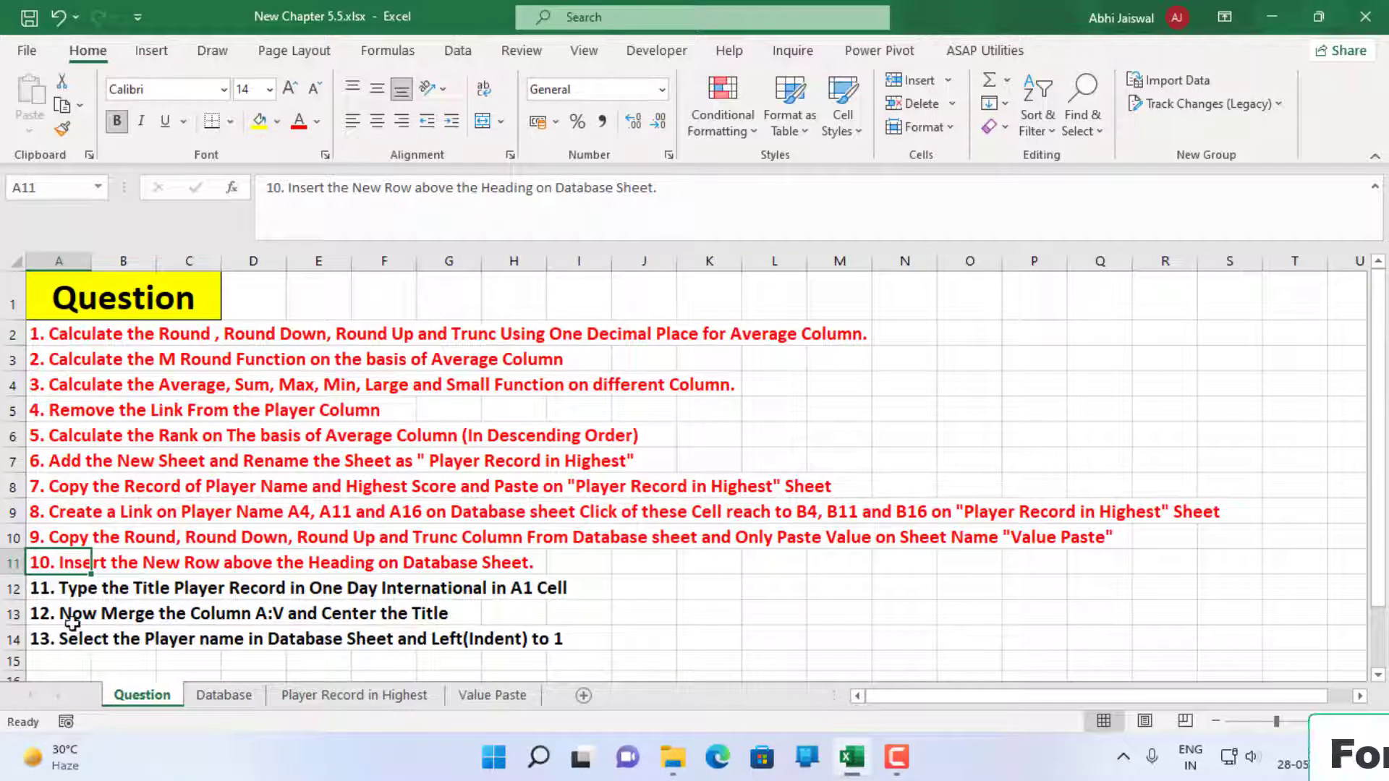
Copy "One Day International" from question 11 in A12 into A1 of the Database sheet, and colour that question red
{"action": "left_click", "coordinate": [41, 593]}
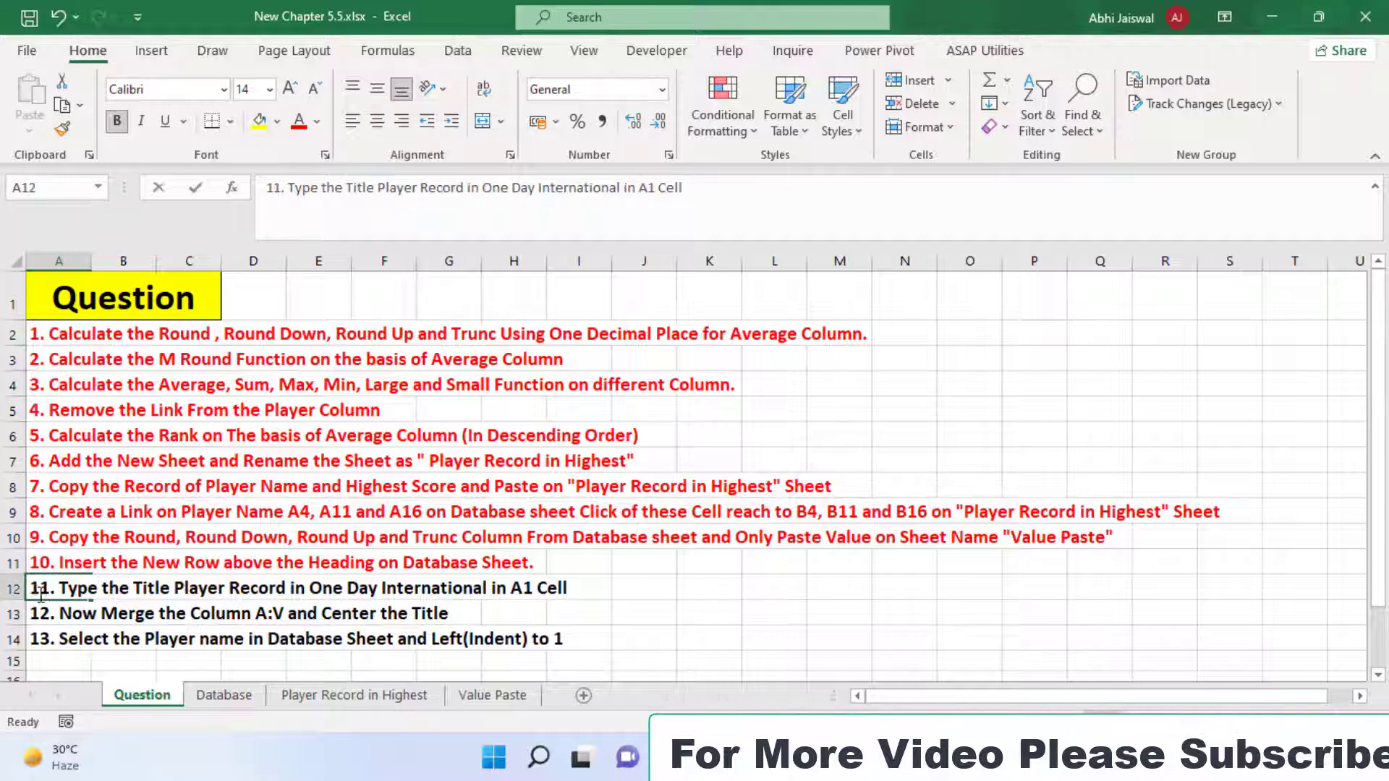
{"action": "double_click", "coordinate": [304, 585]}
{"action": "left_click_drag", "start_coordinate": [311, 589], "coordinate": [490, 591]}
{"action": "key", "text": "ctrl+c"}
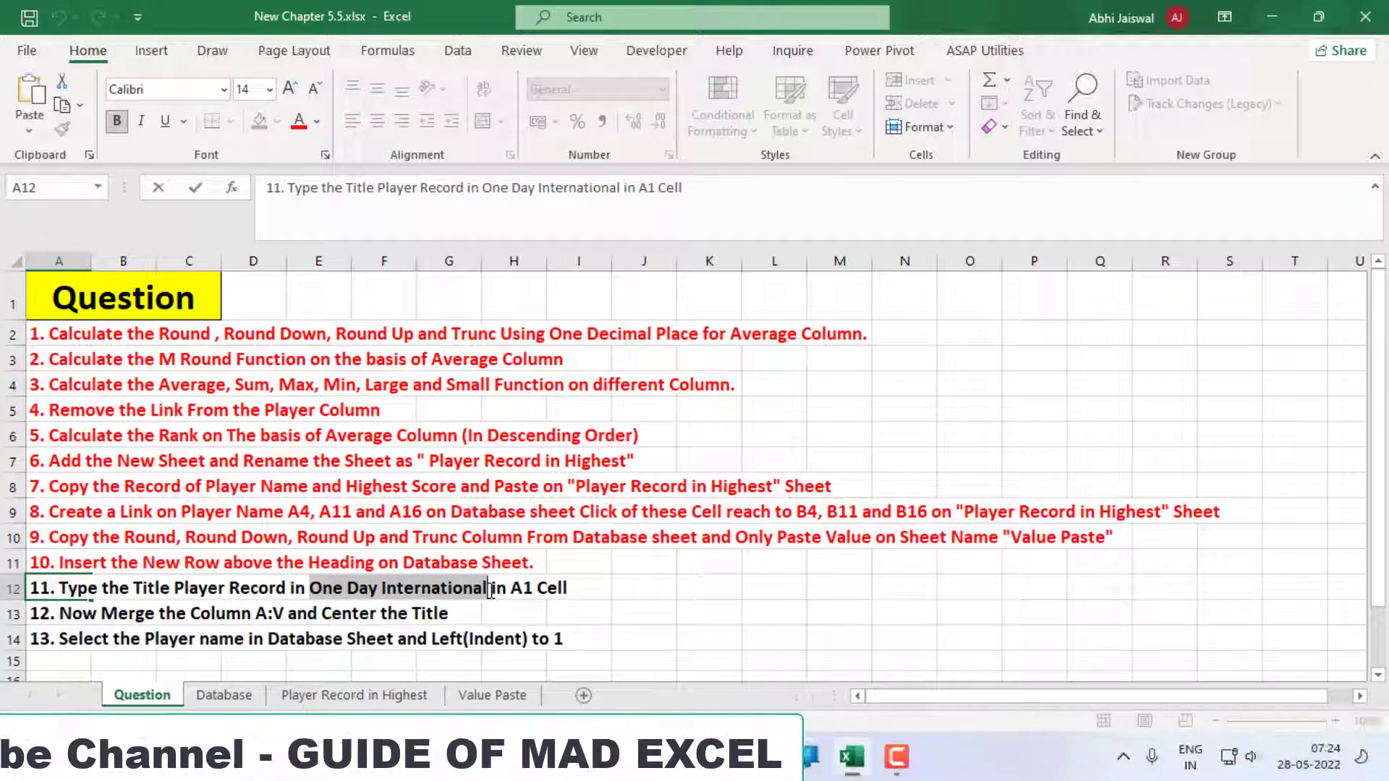
{"action": "key", "text": "Escape"}
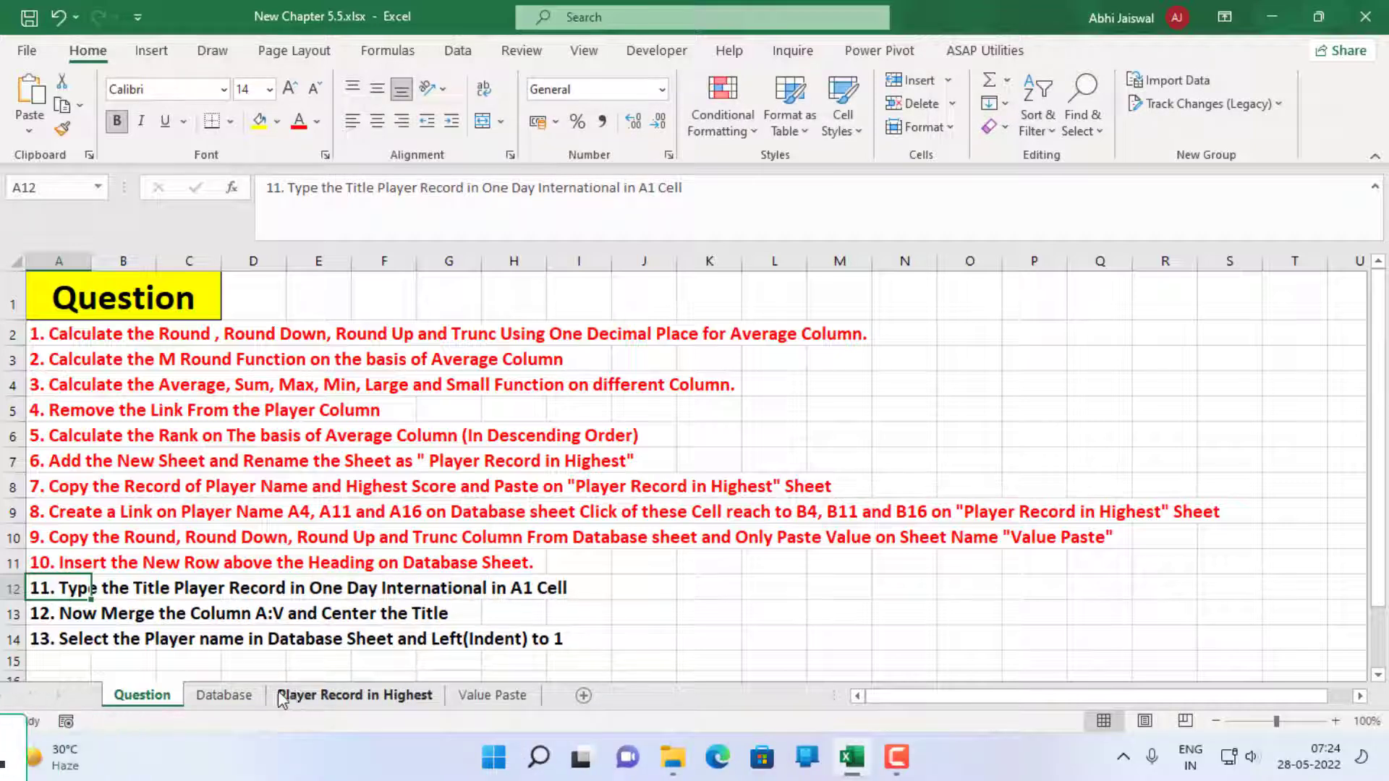
{"action": "left_click", "coordinate": [223, 695]}
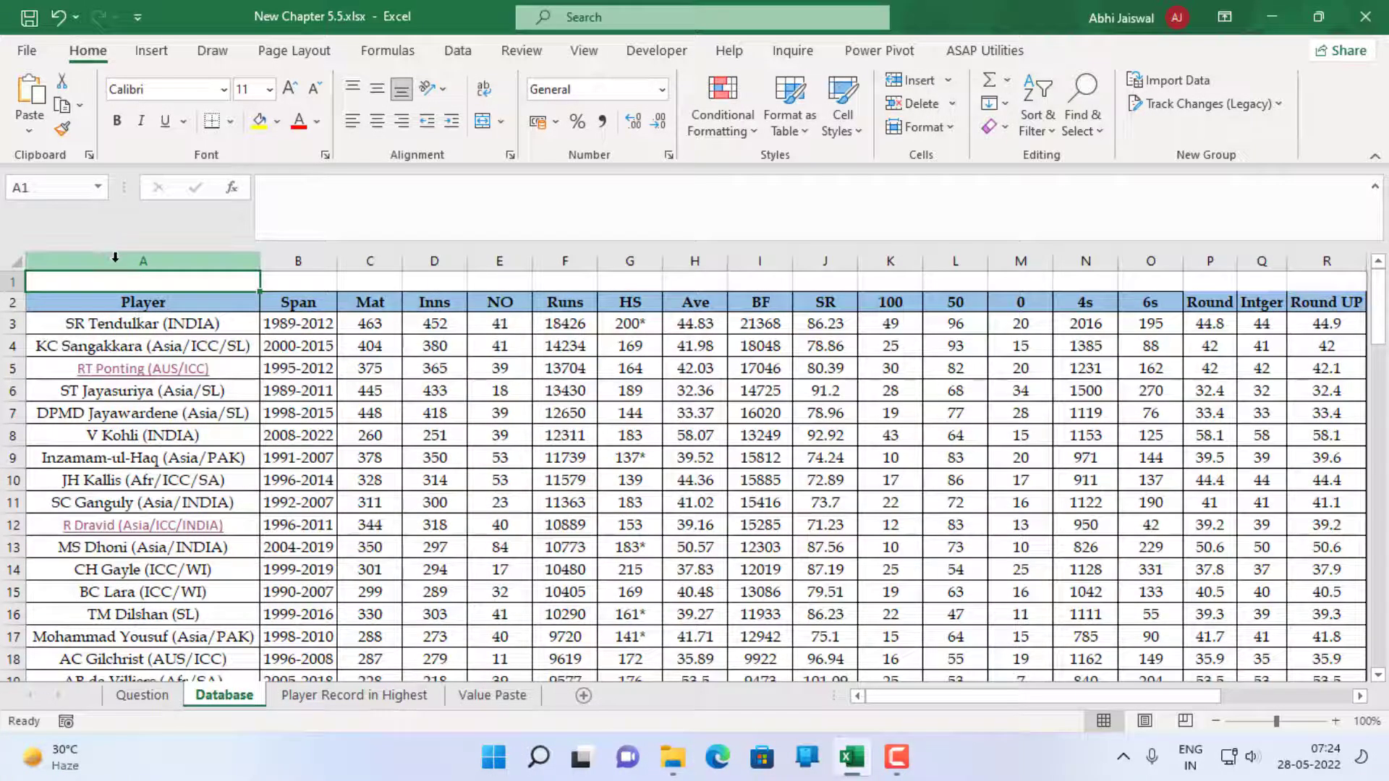
{"action": "key", "text": "ctrl+v"}
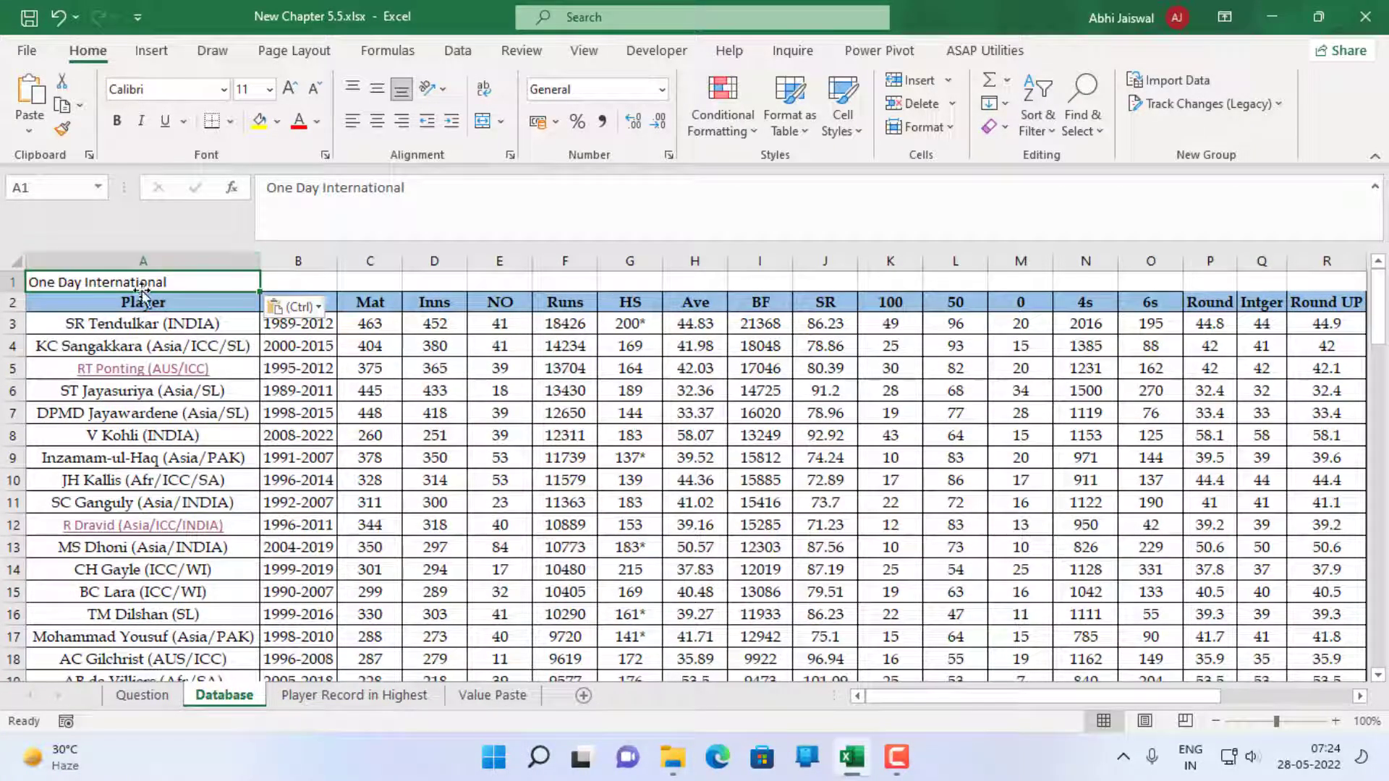
{"action": "left_click", "coordinate": [137, 695]}
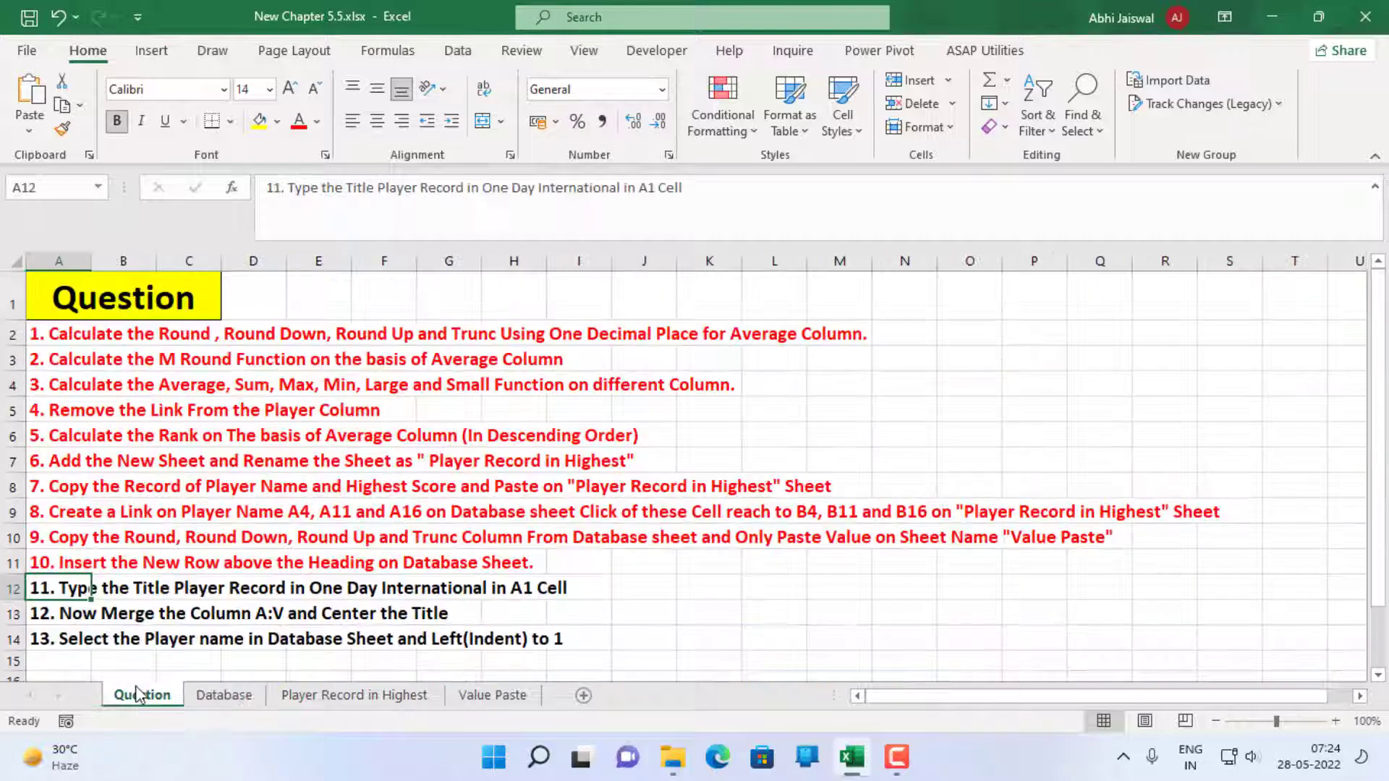
{"action": "left_click", "coordinate": [298, 123]}
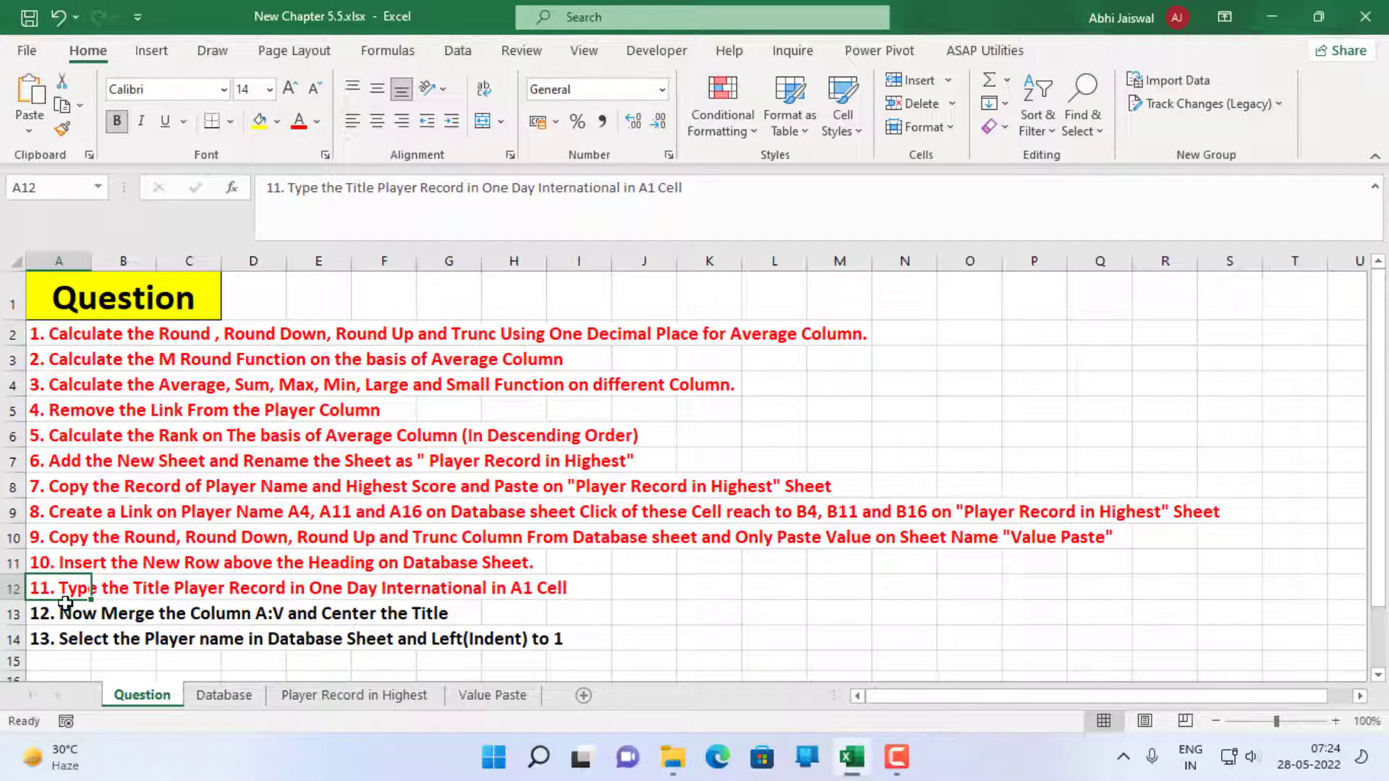
Merge and center the title across A1:V1 on the Database sheet, as question 12 asks
{"action": "left_click", "coordinate": [47, 613]}
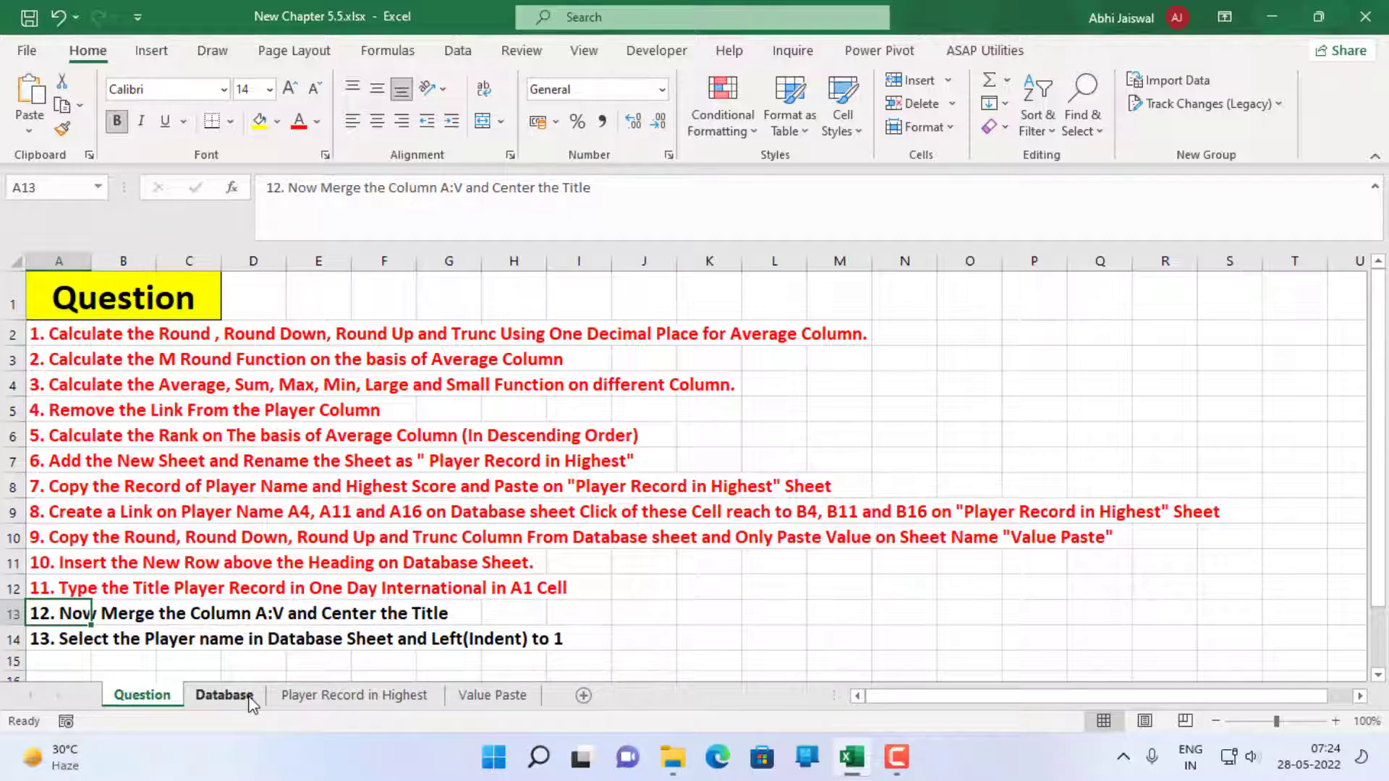
{"action": "left_click", "coordinate": [224, 696]}
{"action": "left_click_drag", "start_coordinate": [116, 283], "coordinate": [1265, 269]}
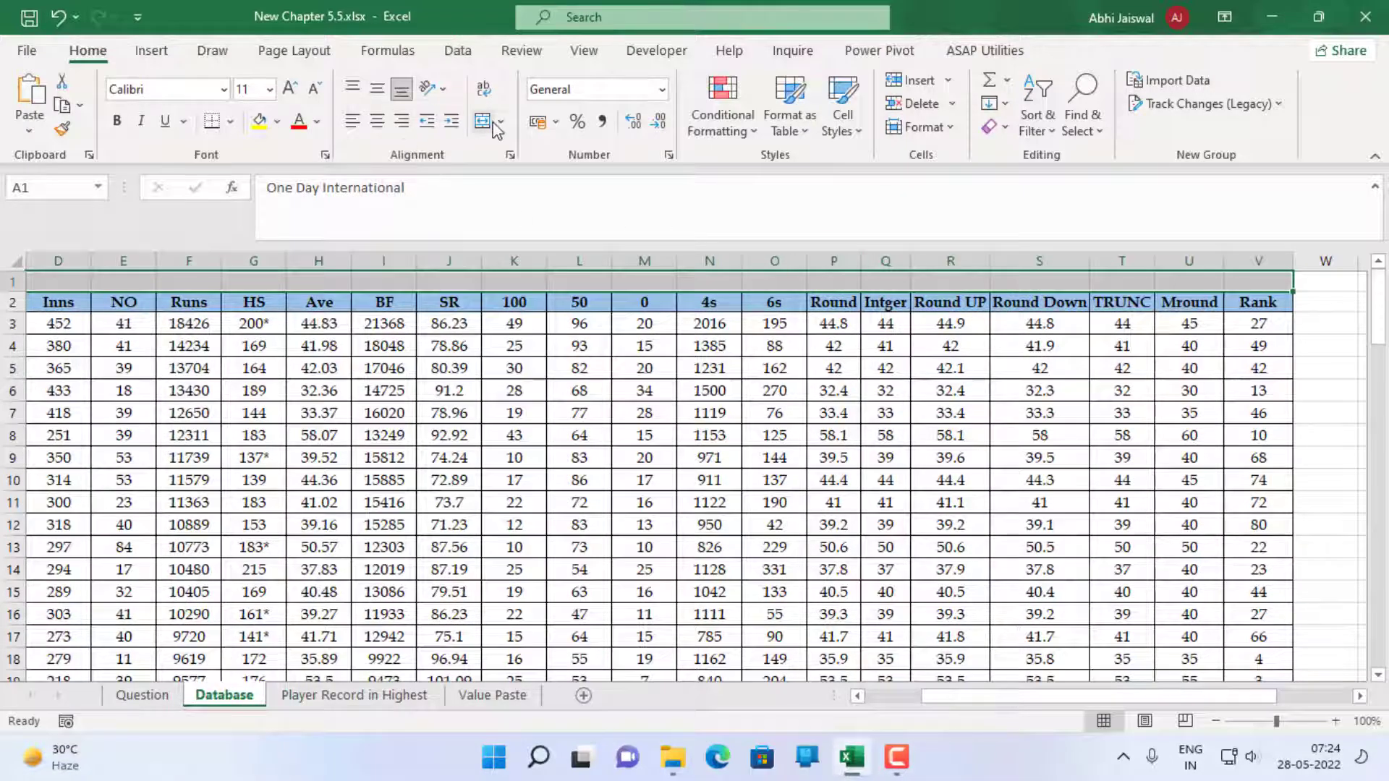
{"action": "left_click", "coordinate": [501, 127]}
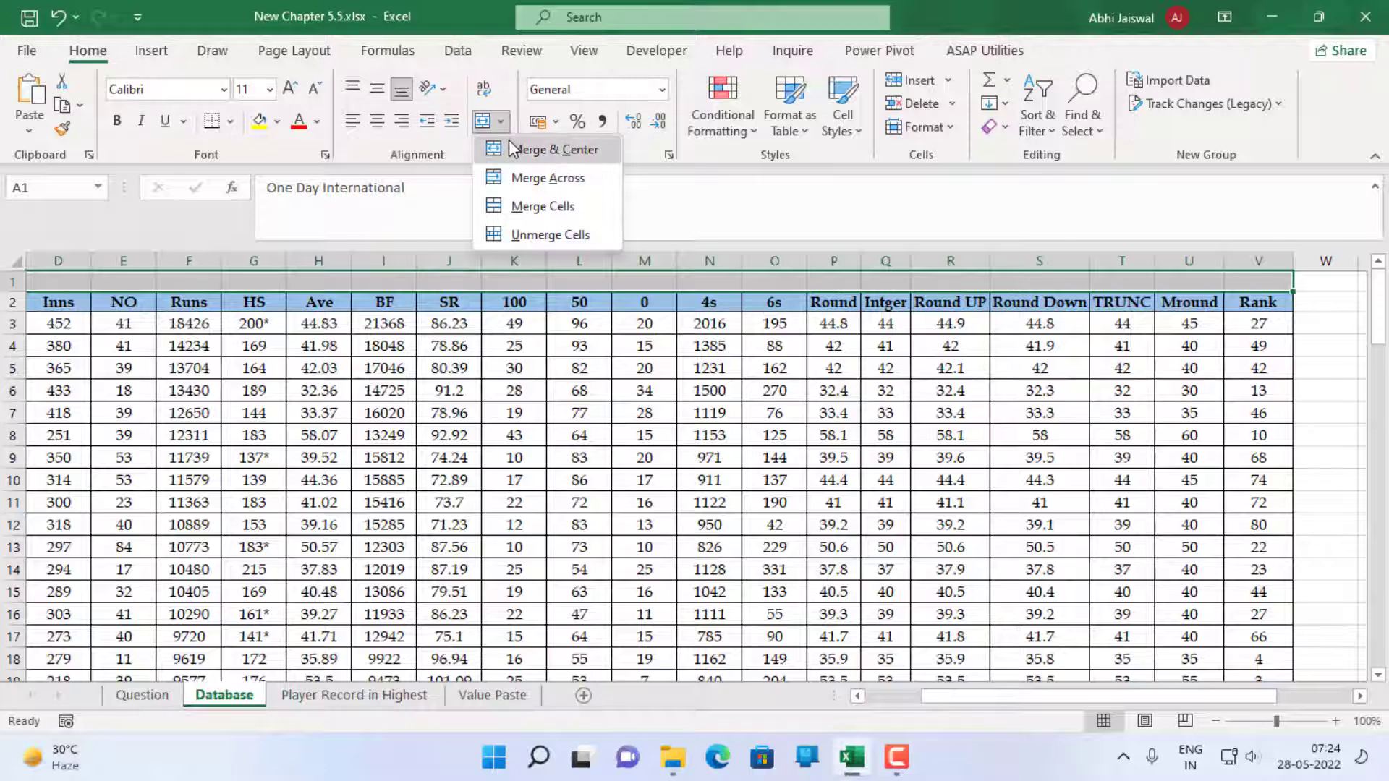
{"action": "left_click", "coordinate": [512, 148]}
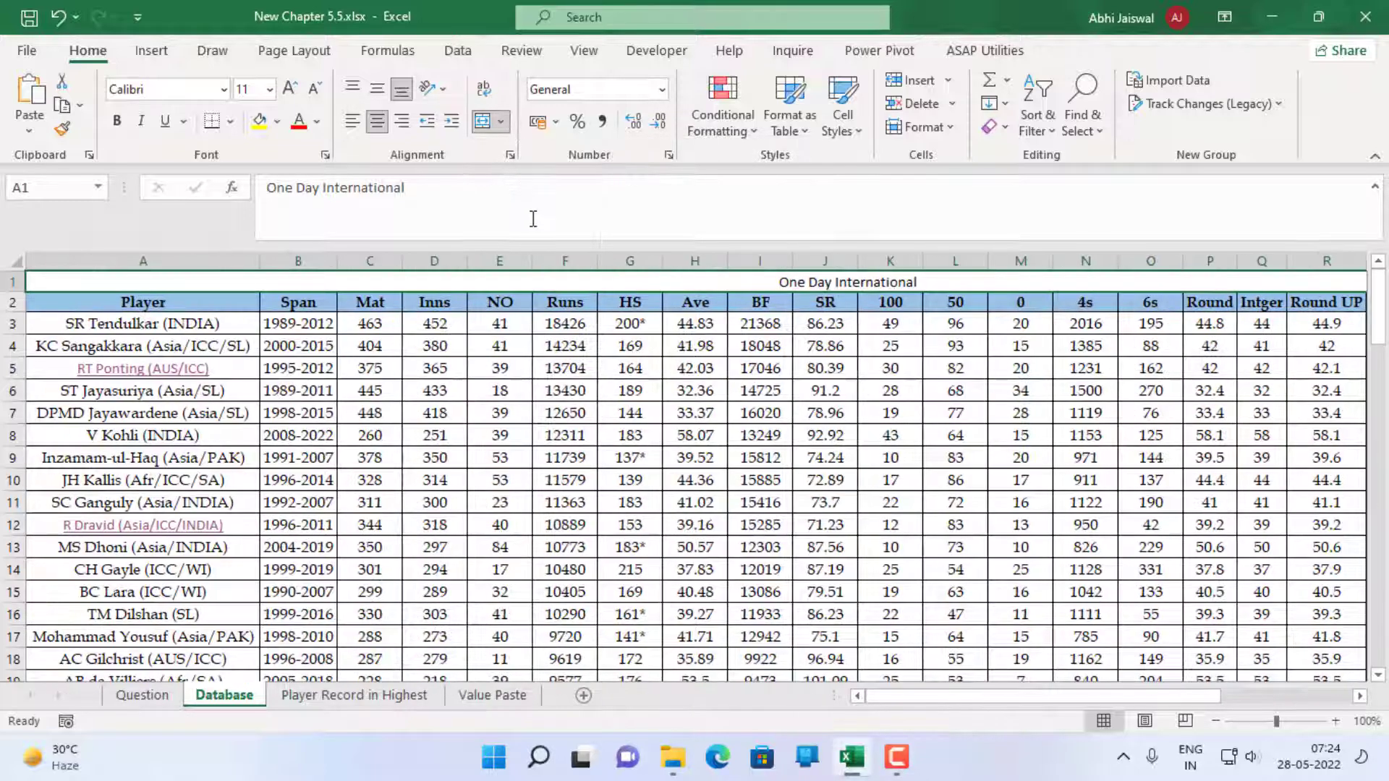
Mark questions 12 and 13 in A13 and A14 of the Question sheet as done by colouring their text red
{"action": "left_click", "coordinate": [144, 696]}
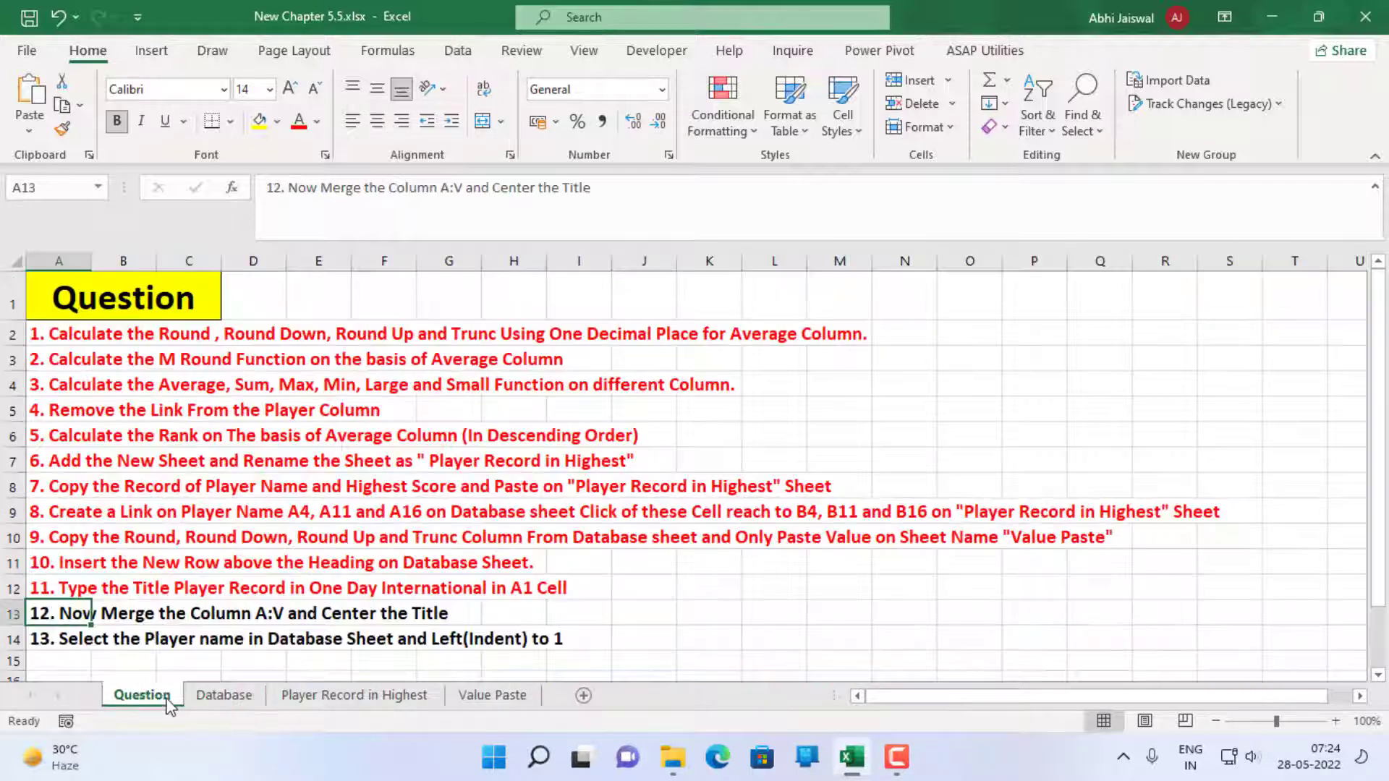
{"action": "key", "text": "F4"}
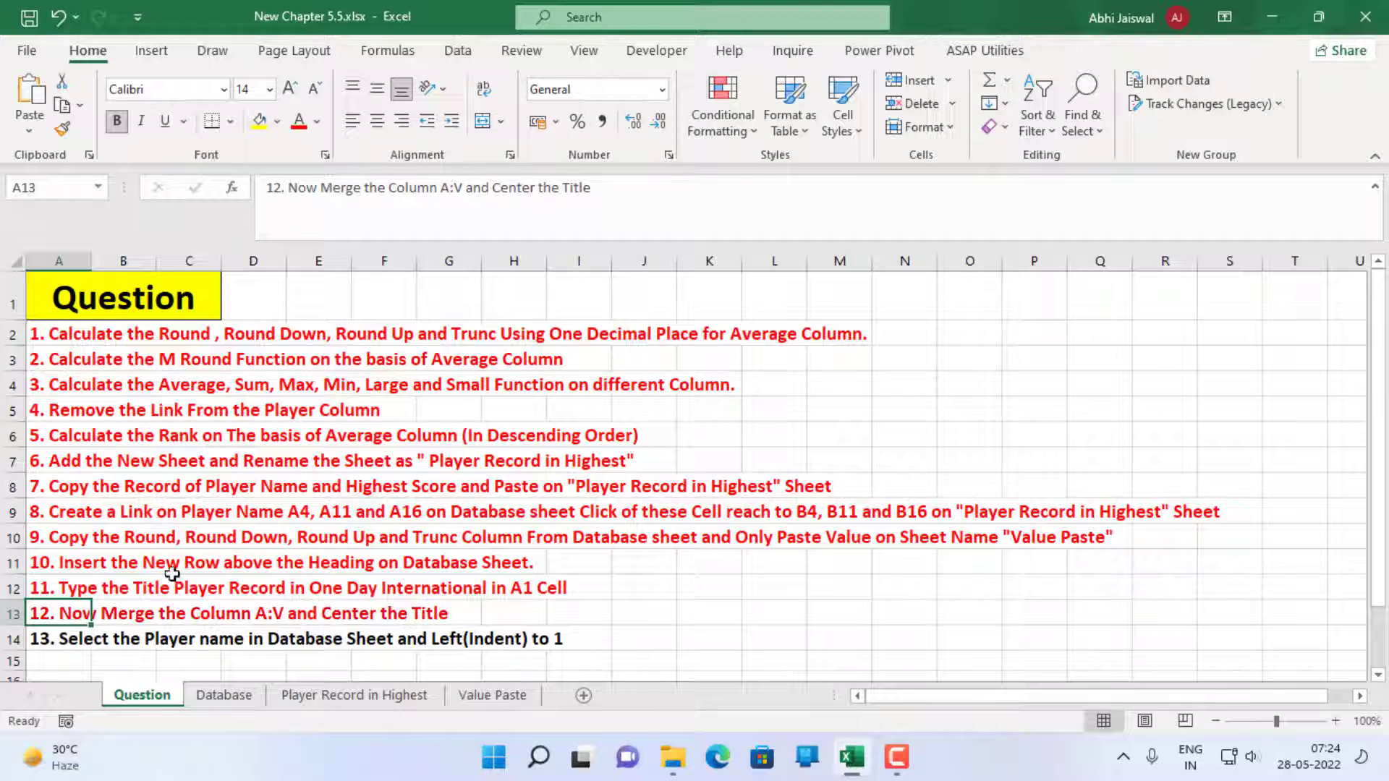
{"action": "left_click", "coordinate": [48, 639]}
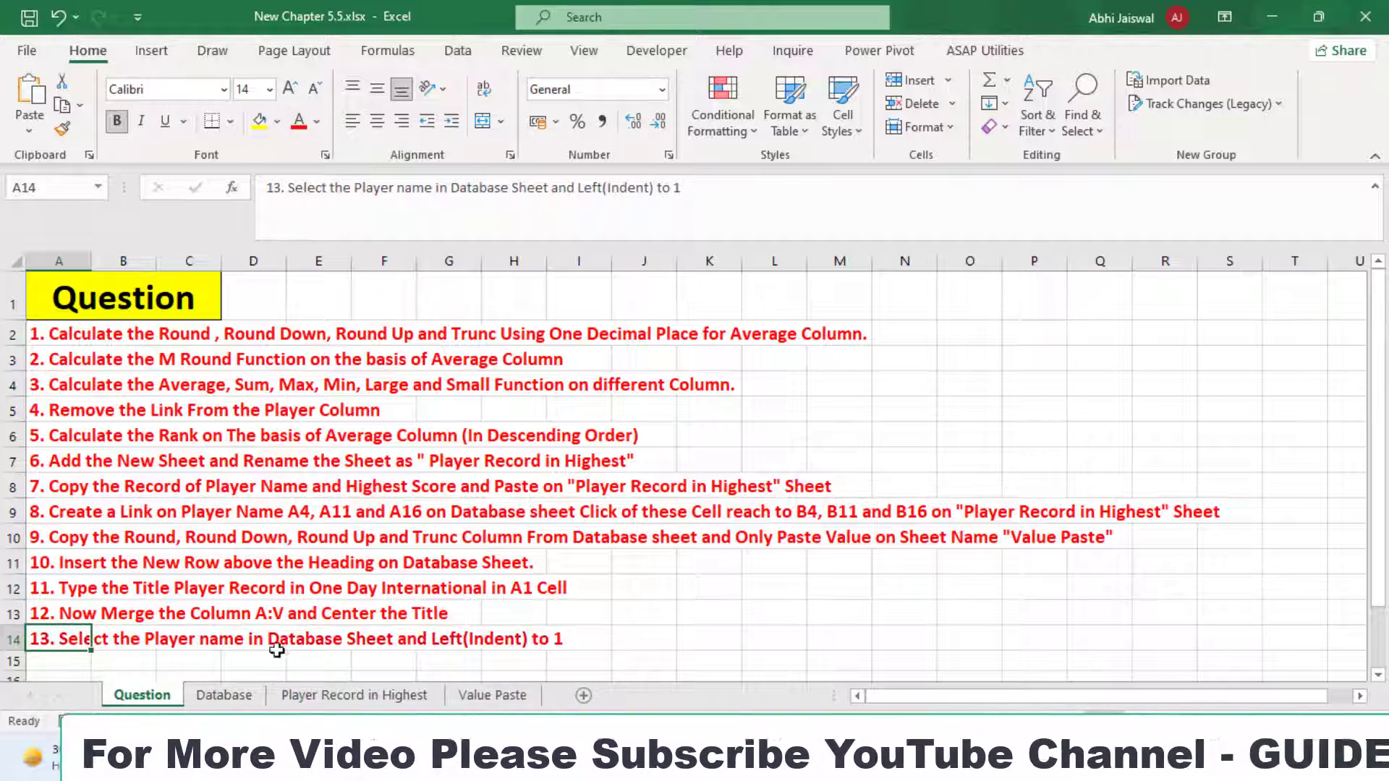
Set the horizontal alignment of all player names from A3 downward on the Database sheet to Left (Indent) with an indent of 1
{"action": "left_click", "coordinate": [224, 695]}
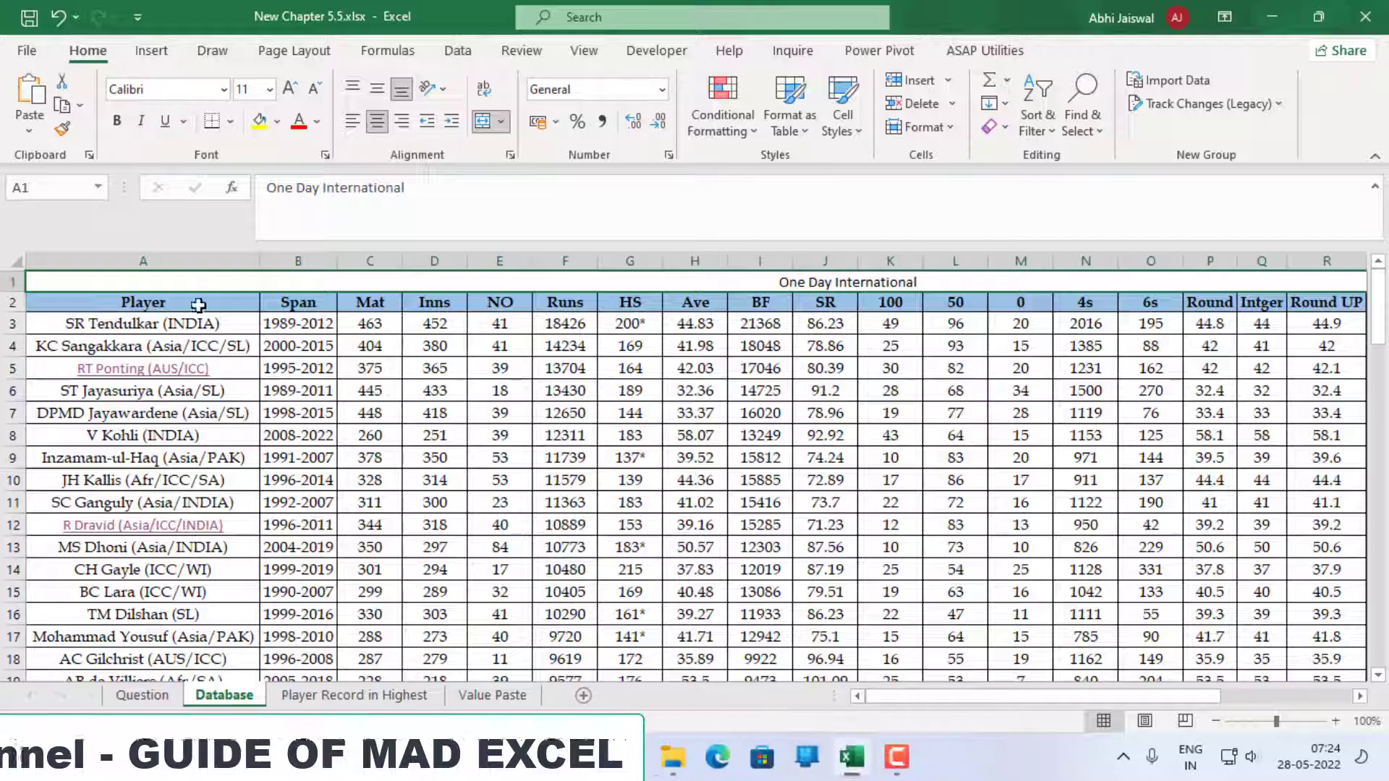
{"action": "left_click", "coordinate": [235, 321]}
{"action": "key", "text": "ctrl+shift+Down"}
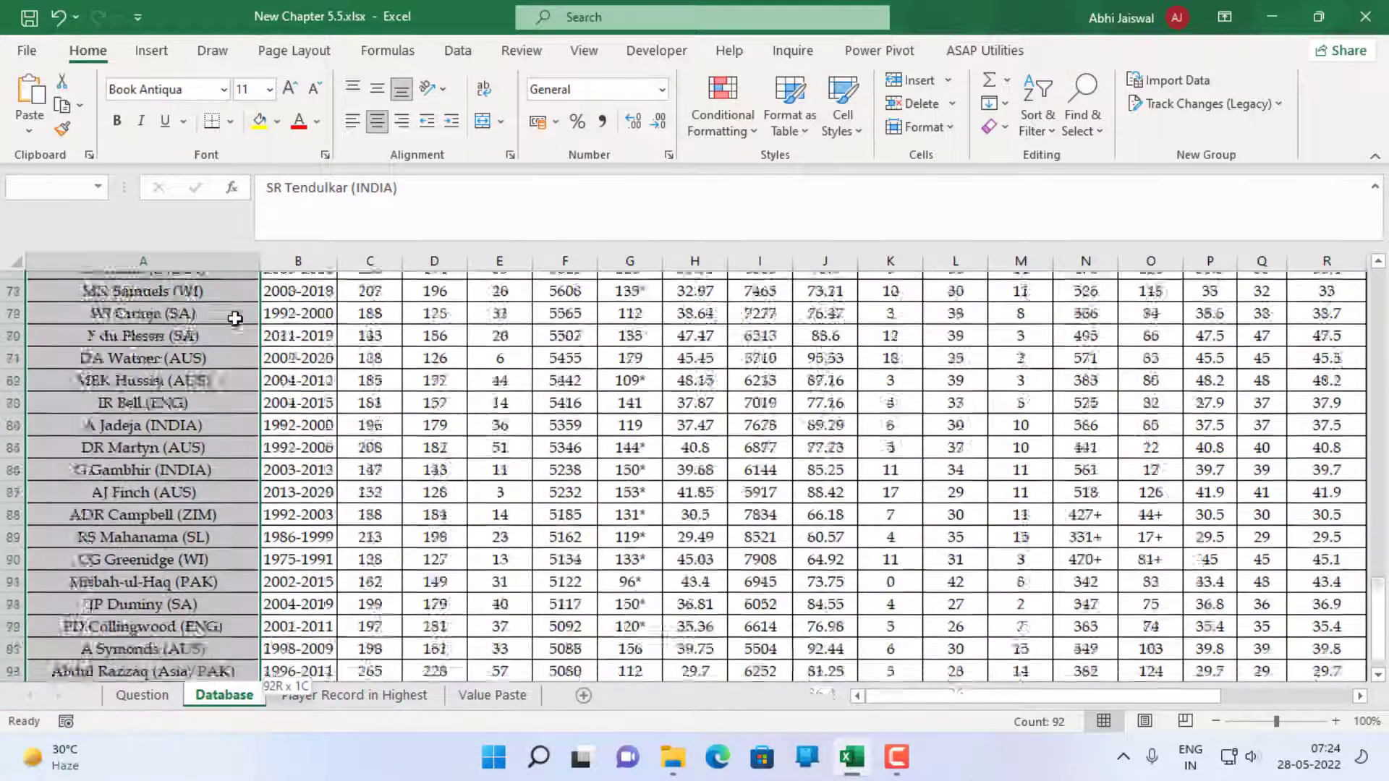
{"action": "scroll", "coordinate": [235, 320], "scroll_direction": "up", "scroll_amount": 20}
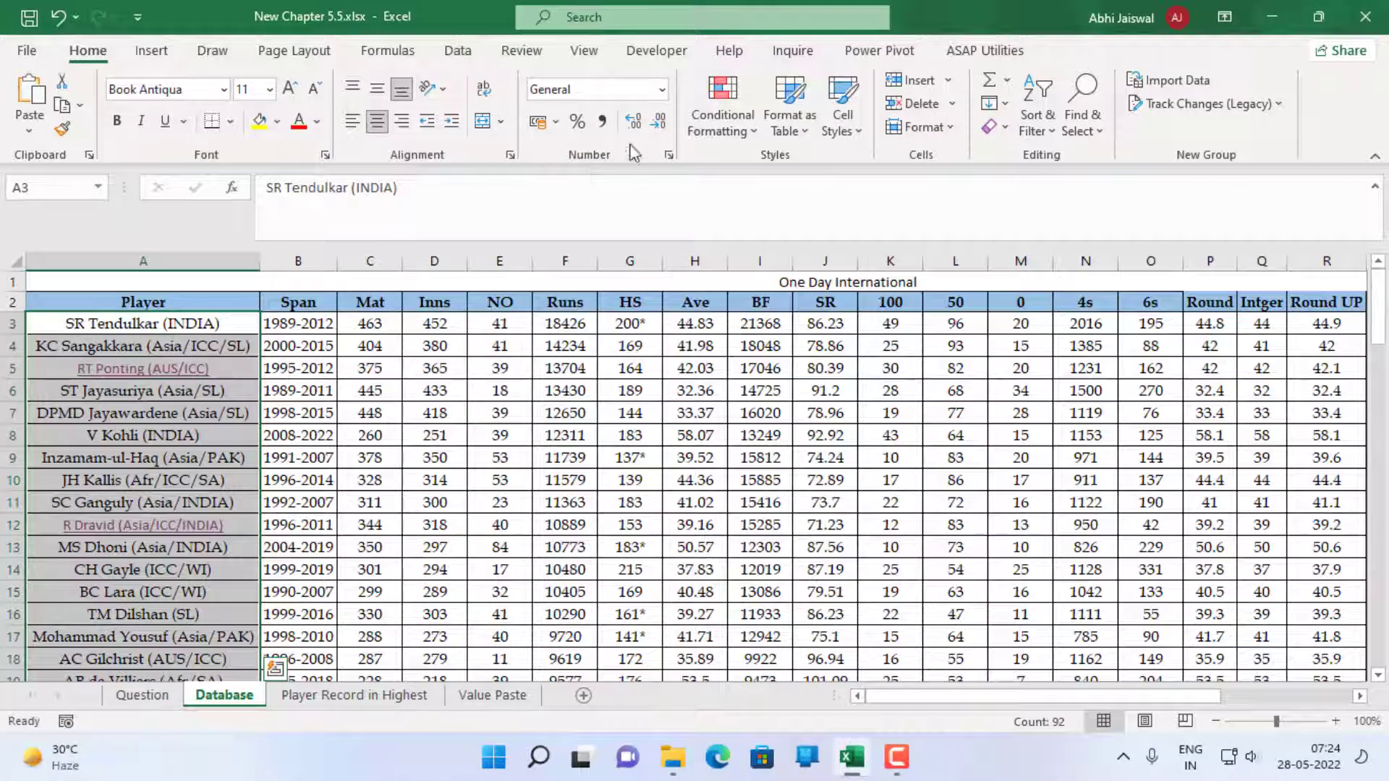
{"action": "left_click", "coordinate": [510, 156]}
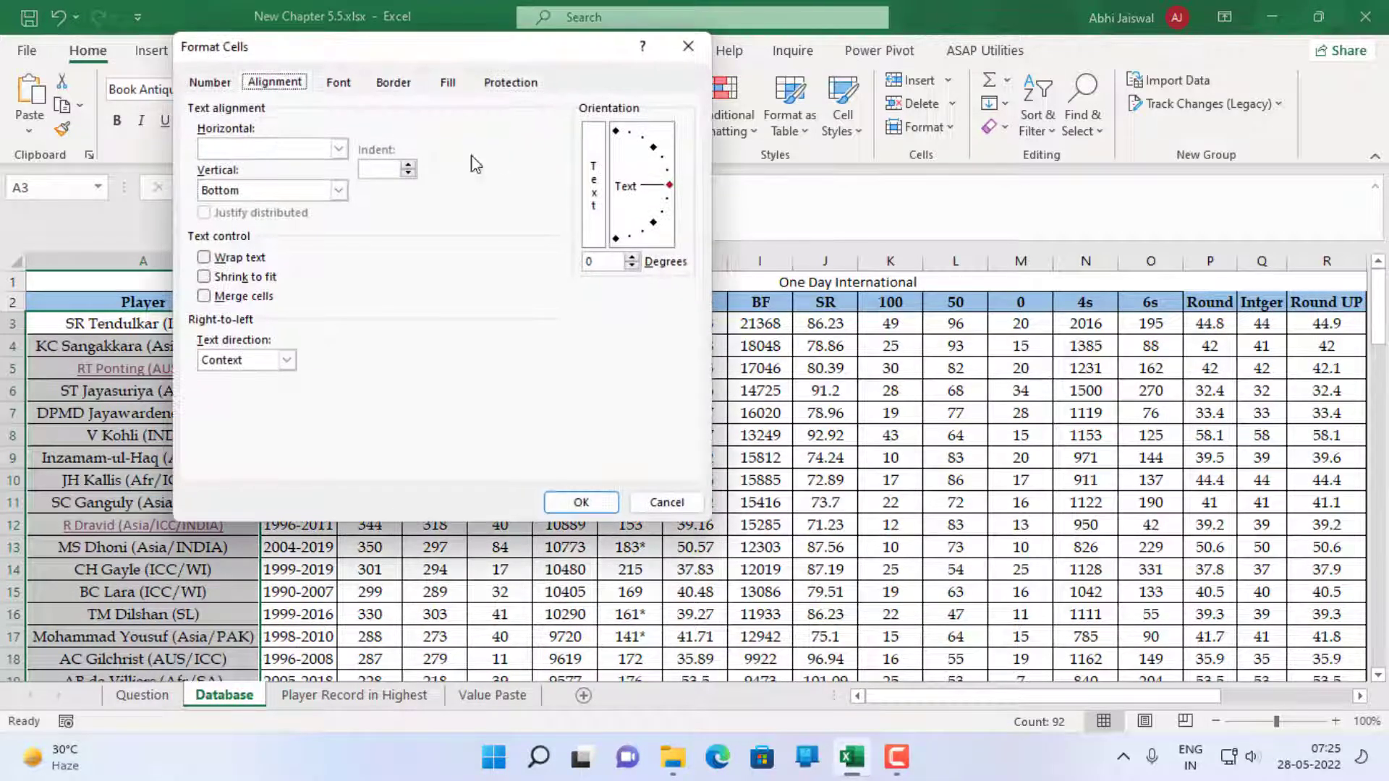
{"action": "left_click", "coordinate": [269, 151]}
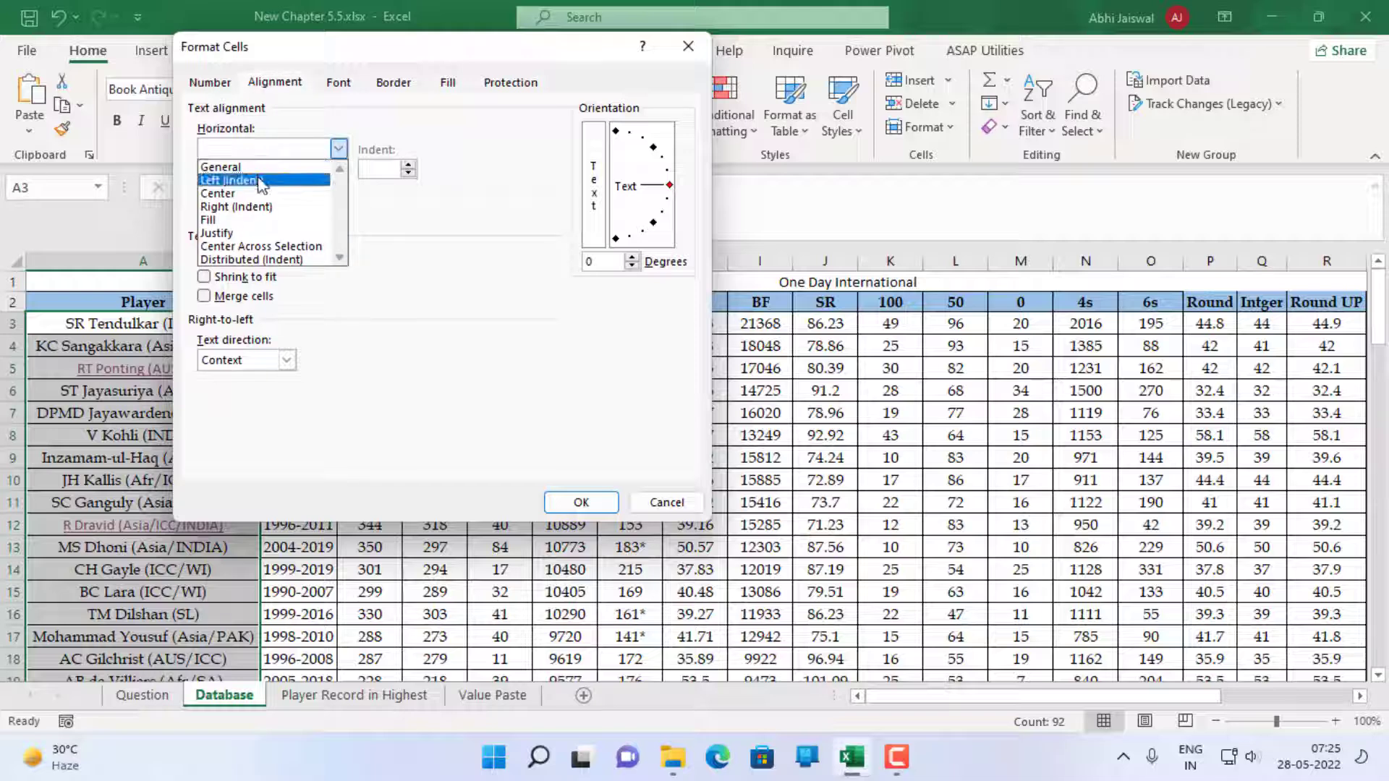
{"action": "left_click", "coordinate": [259, 177]}
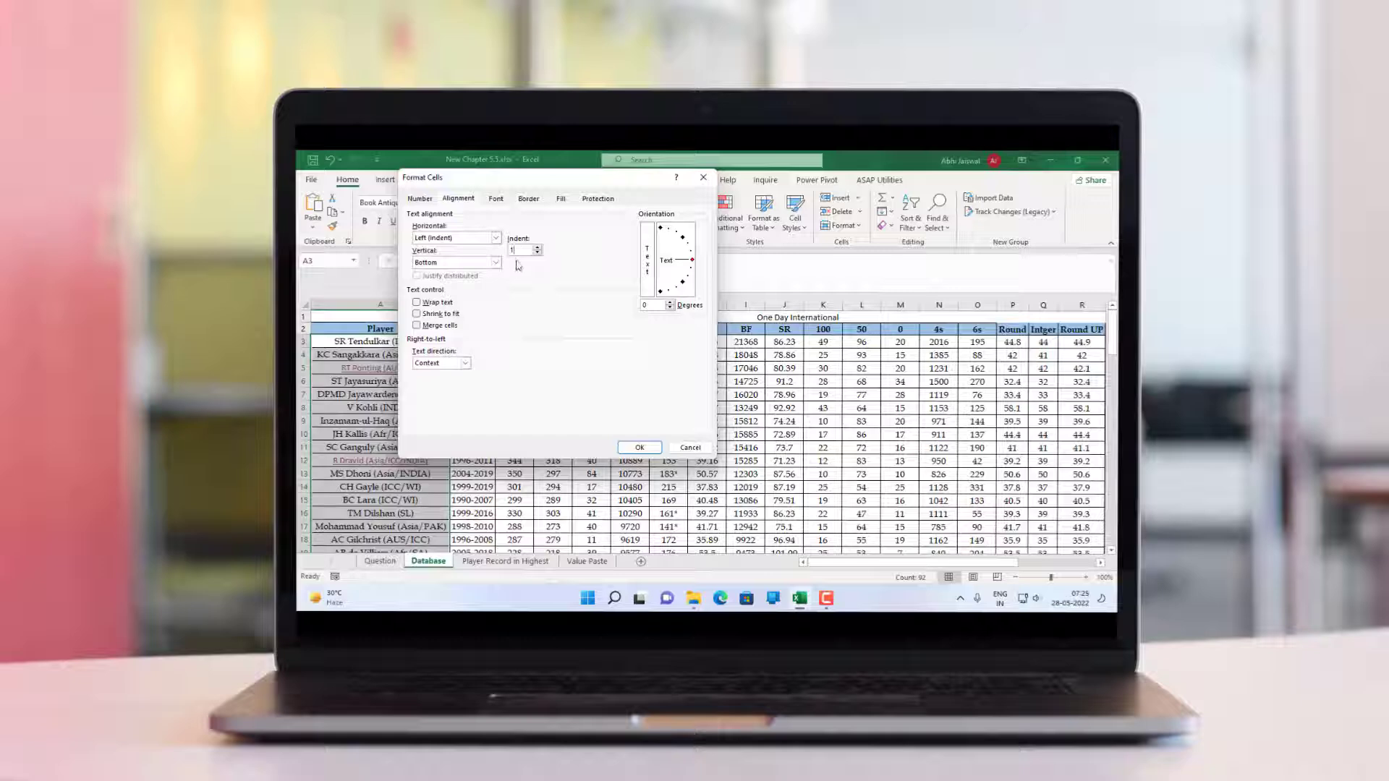
{"action": "left_click", "coordinate": [640, 447]}
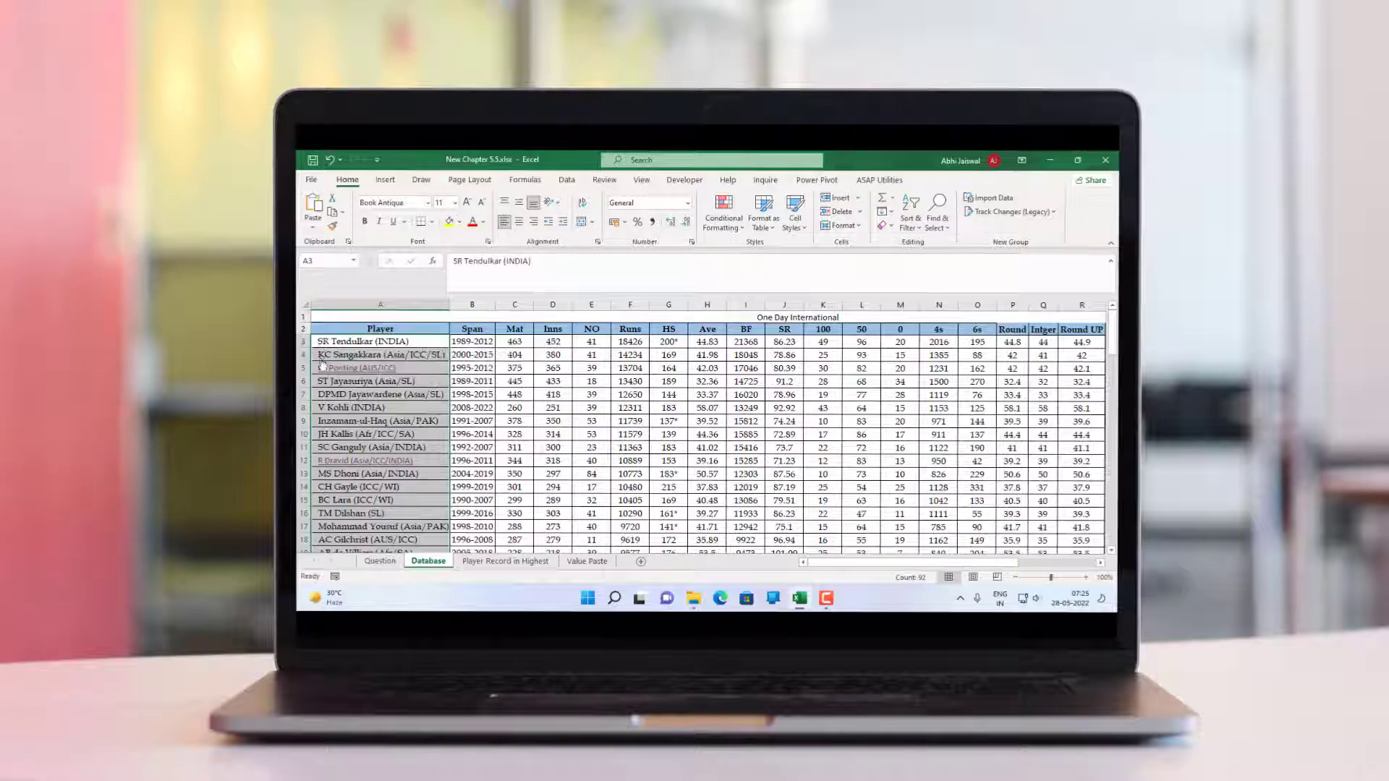
Check the alignment of the player names down the Database sheet, and return to the question list on the Question sheet
{"action": "scroll", "coordinate": [363, 514], "scroll_direction": "down", "scroll_amount": 5}
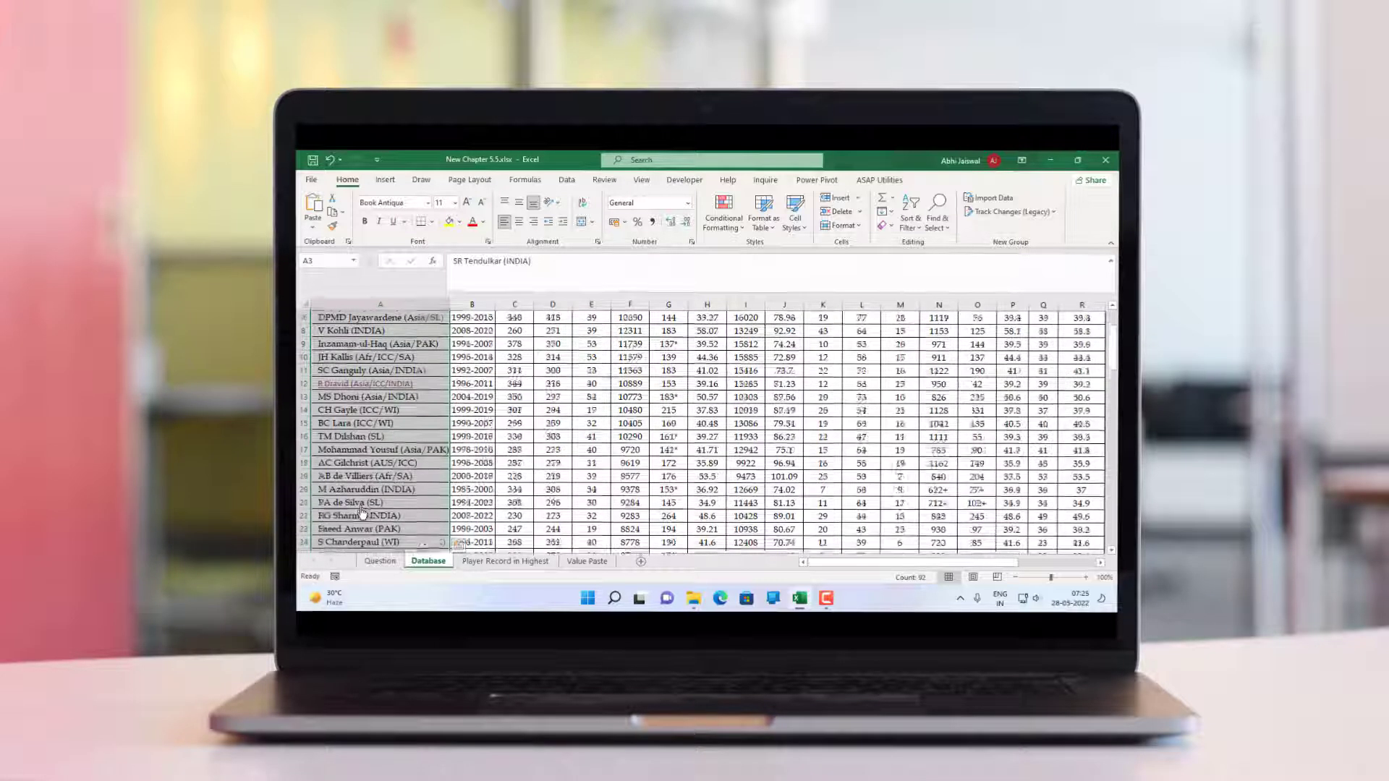
{"action": "scroll", "coordinate": [363, 514], "scroll_direction": "down", "scroll_amount": 3}
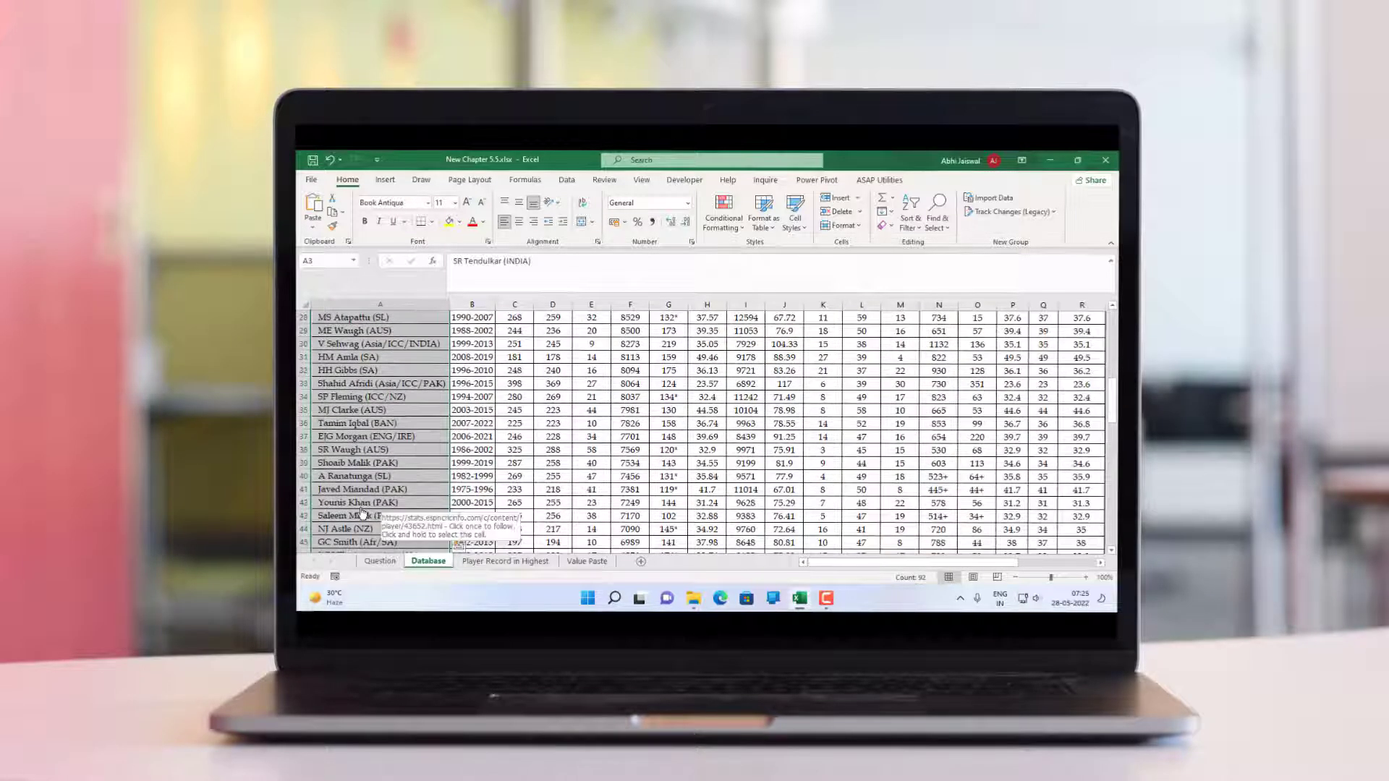
{"action": "scroll", "coordinate": [364, 514], "scroll_direction": "down", "scroll_amount": 1}
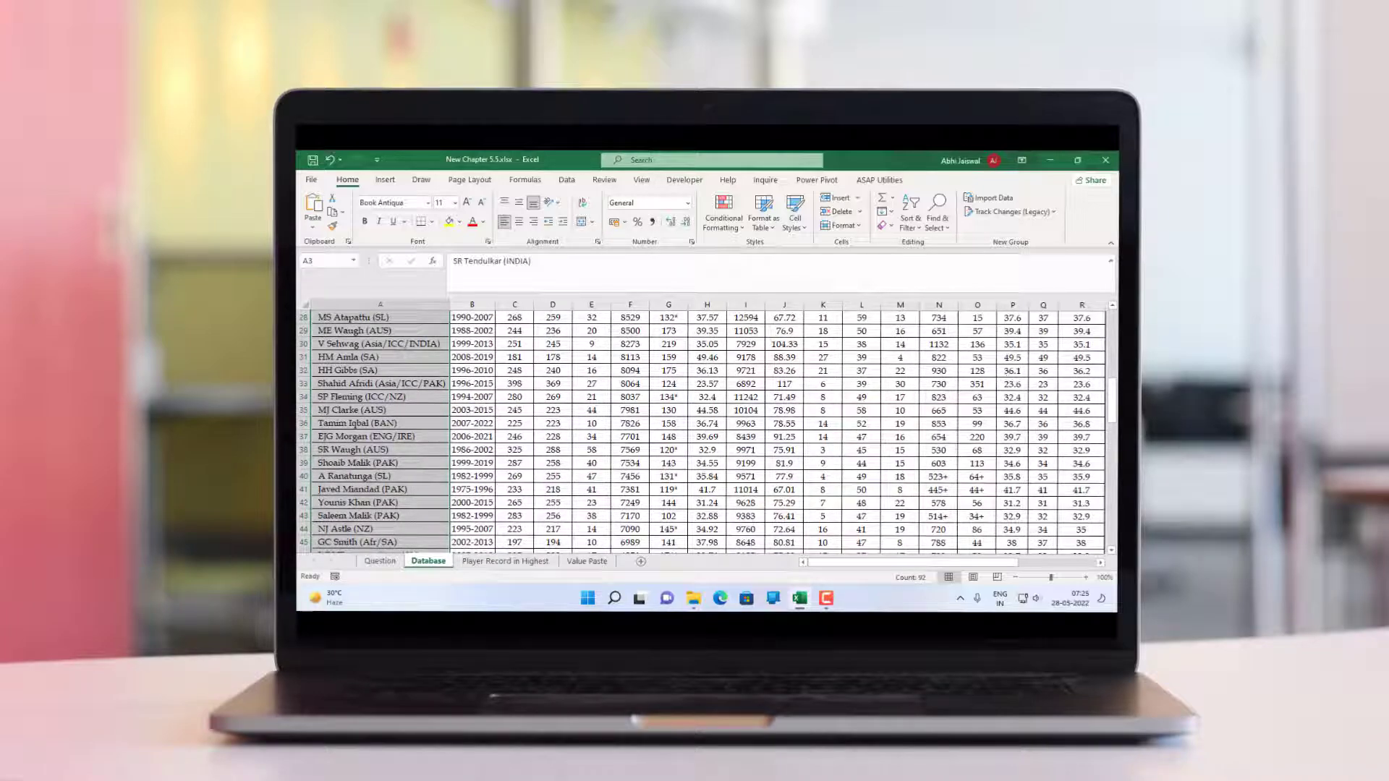
{"action": "left_click_drag", "start_coordinate": [1116, 396], "coordinate": [1116, 323]}
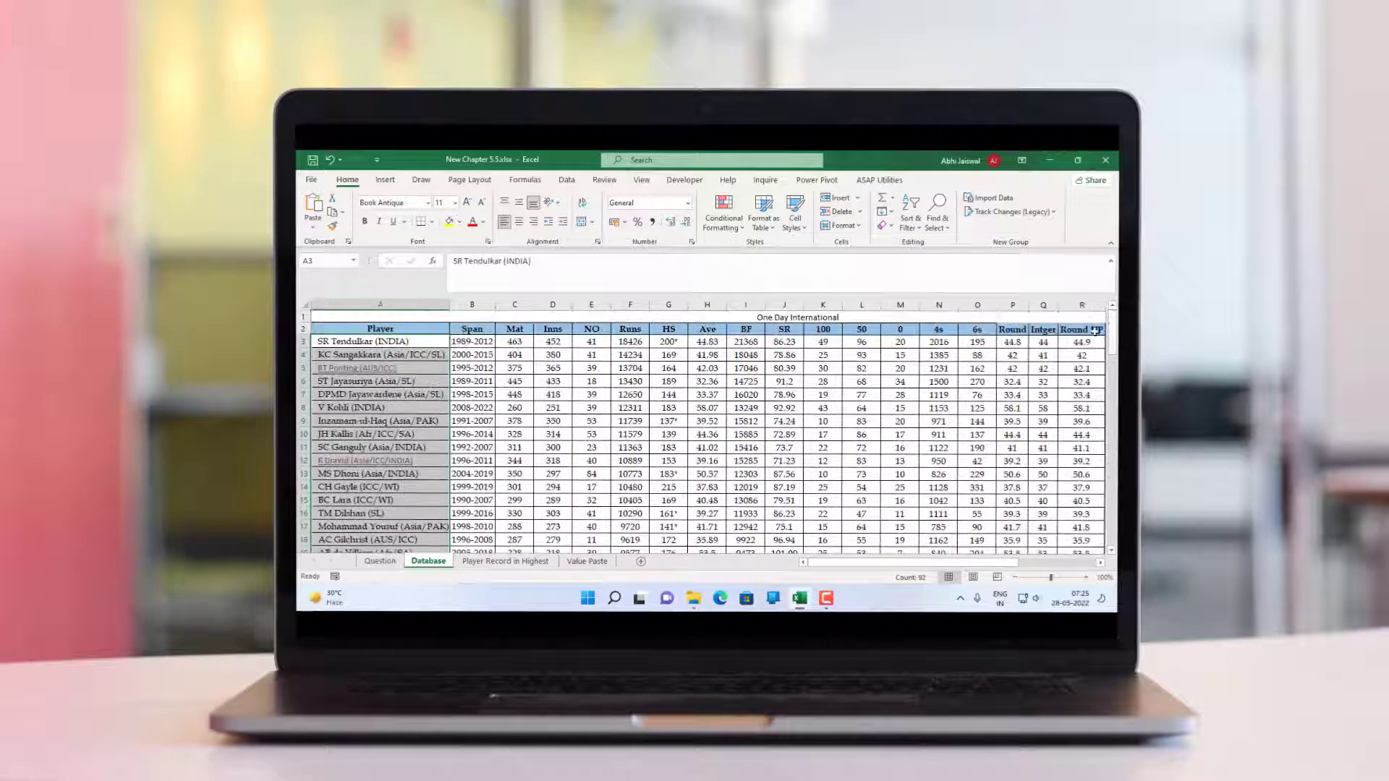
{"action": "left_click", "coordinate": [380, 561]}
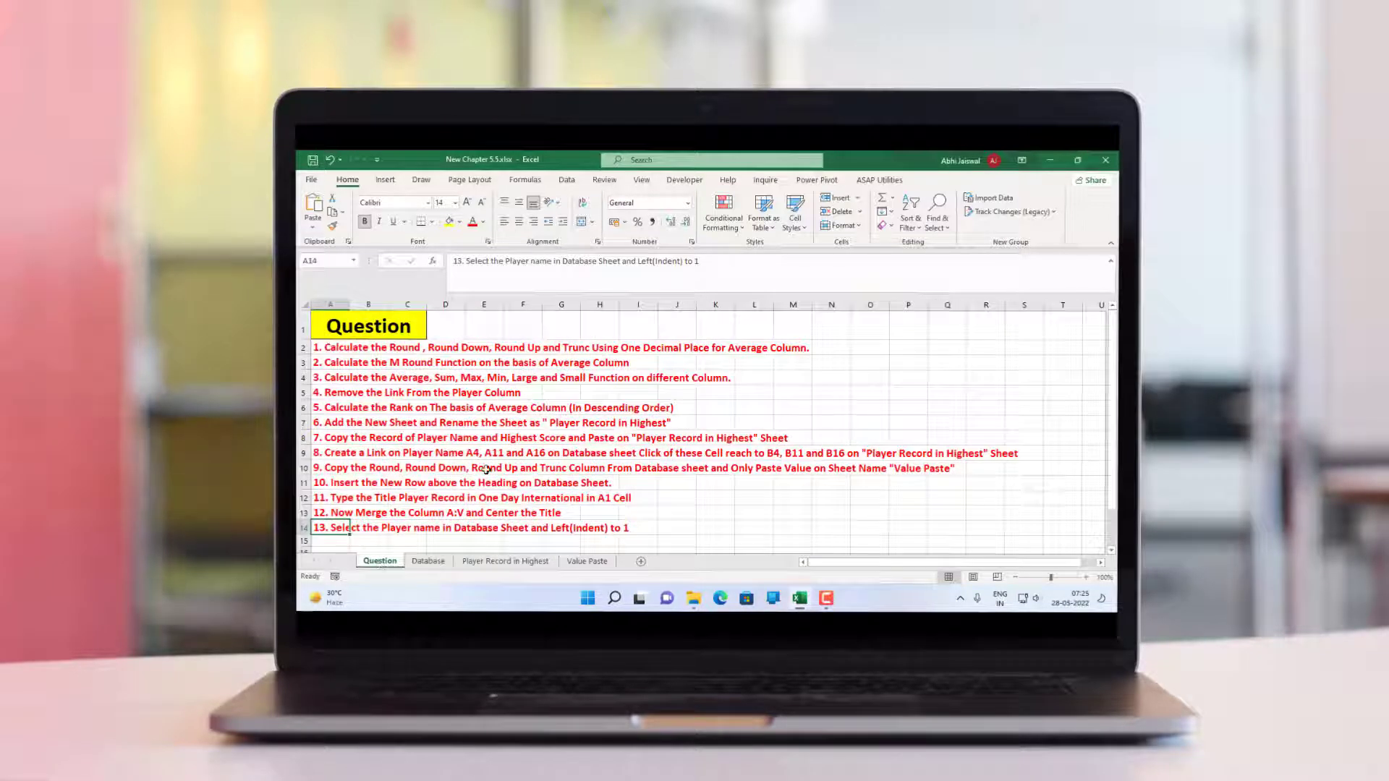
{"action": "left_click", "coordinate": [867, 335]}
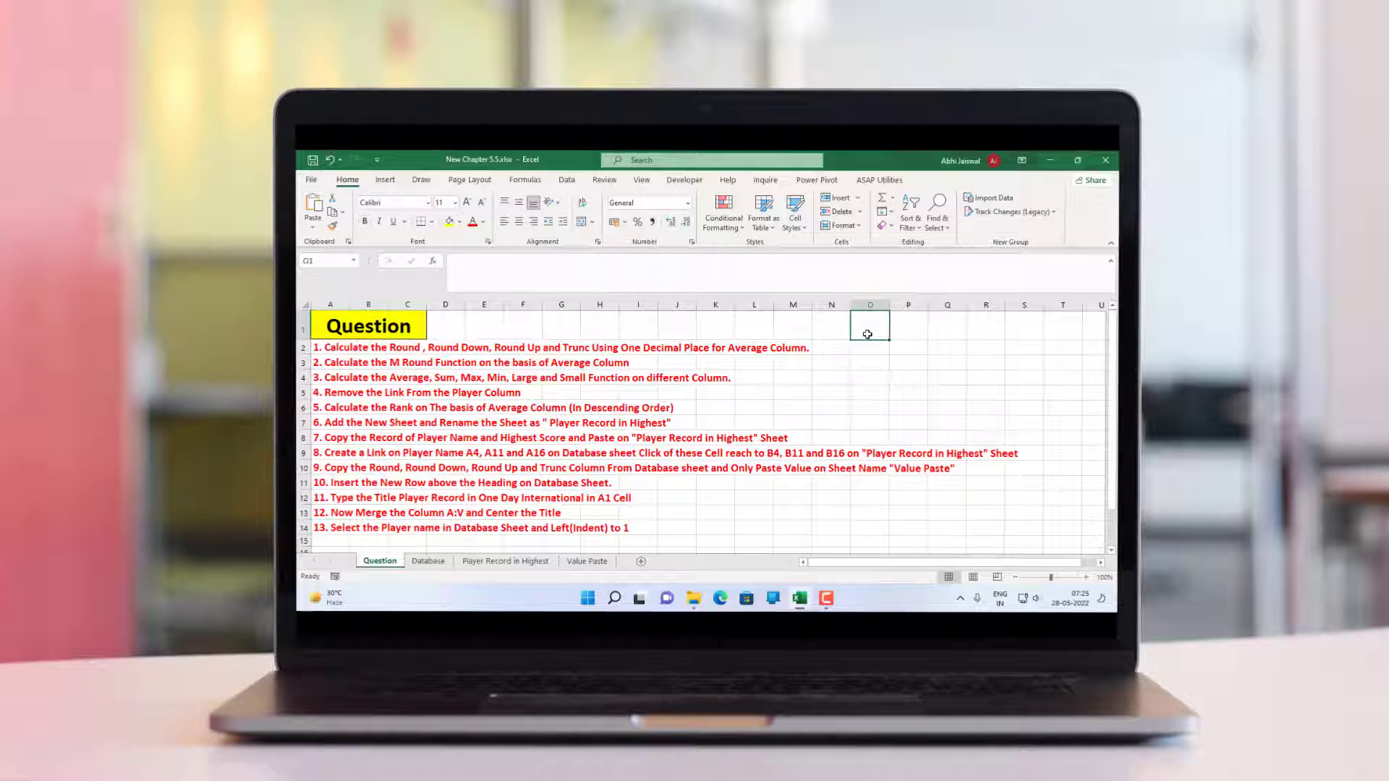